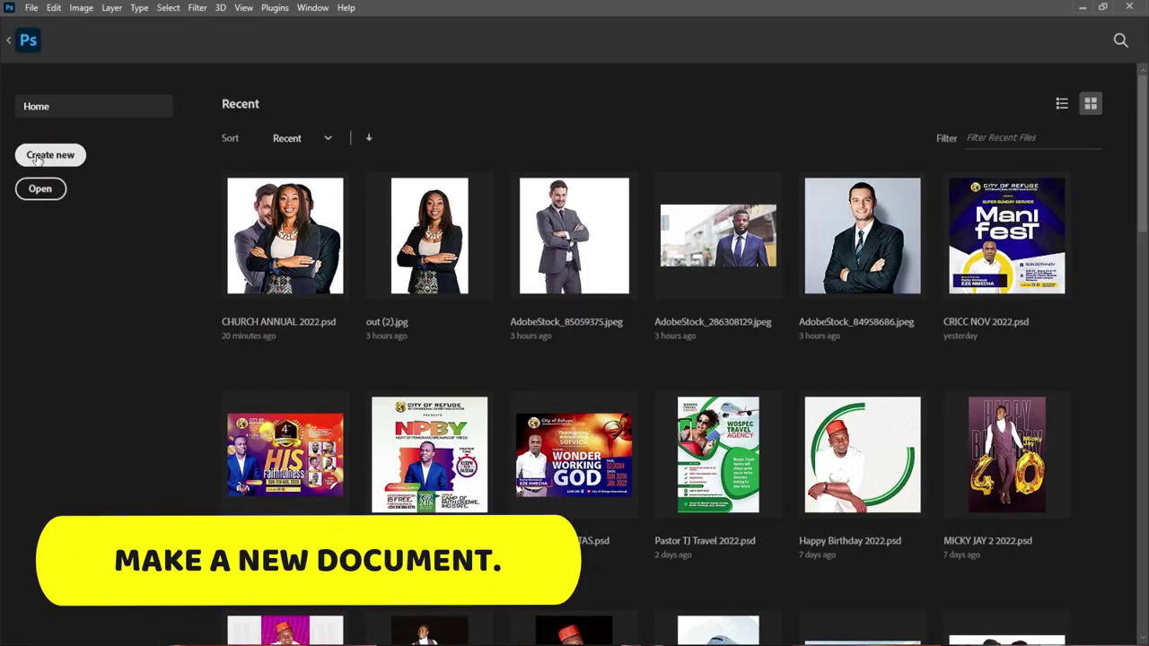
Step: Open File > New to show the New Document dialog
left_click(37, 156)
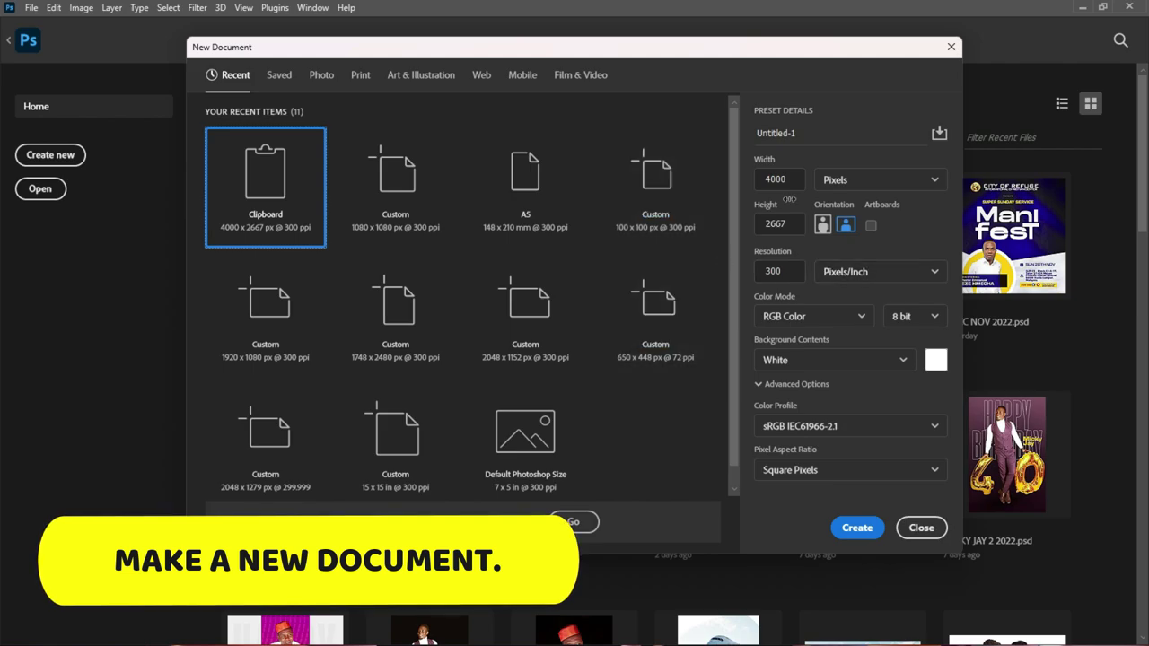
Step: Pick the 1080 × 1080 px preset and select the name field to rename it CHURCH ANNUAL CONFERENCE
left_click(422, 202)
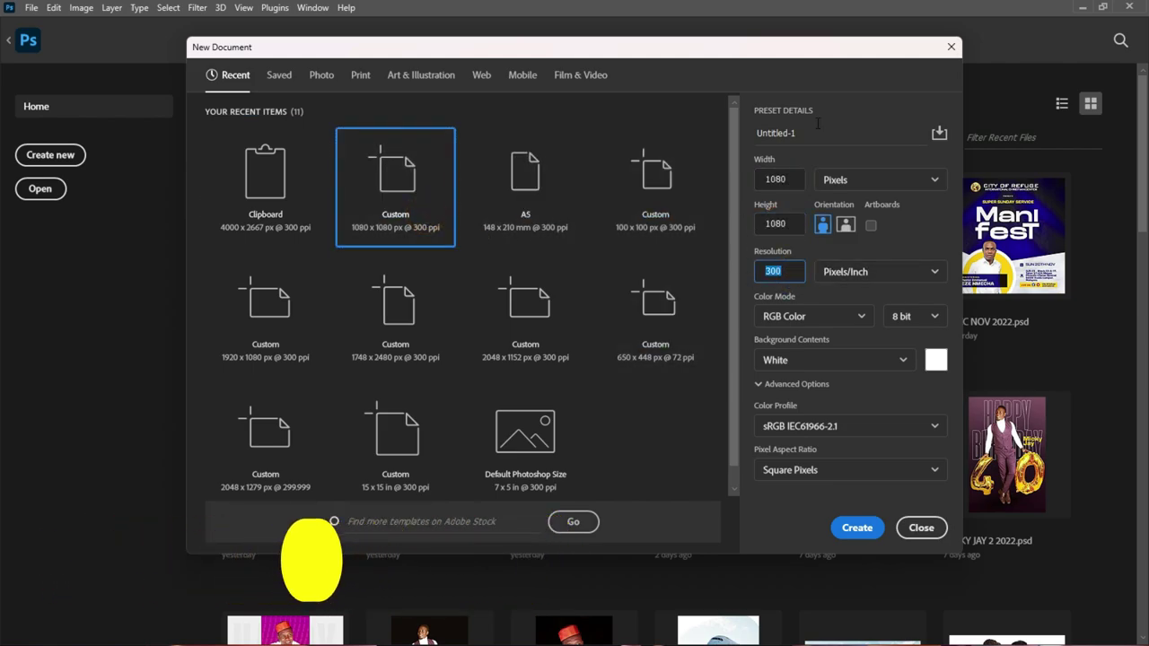
left_click(876, 140)
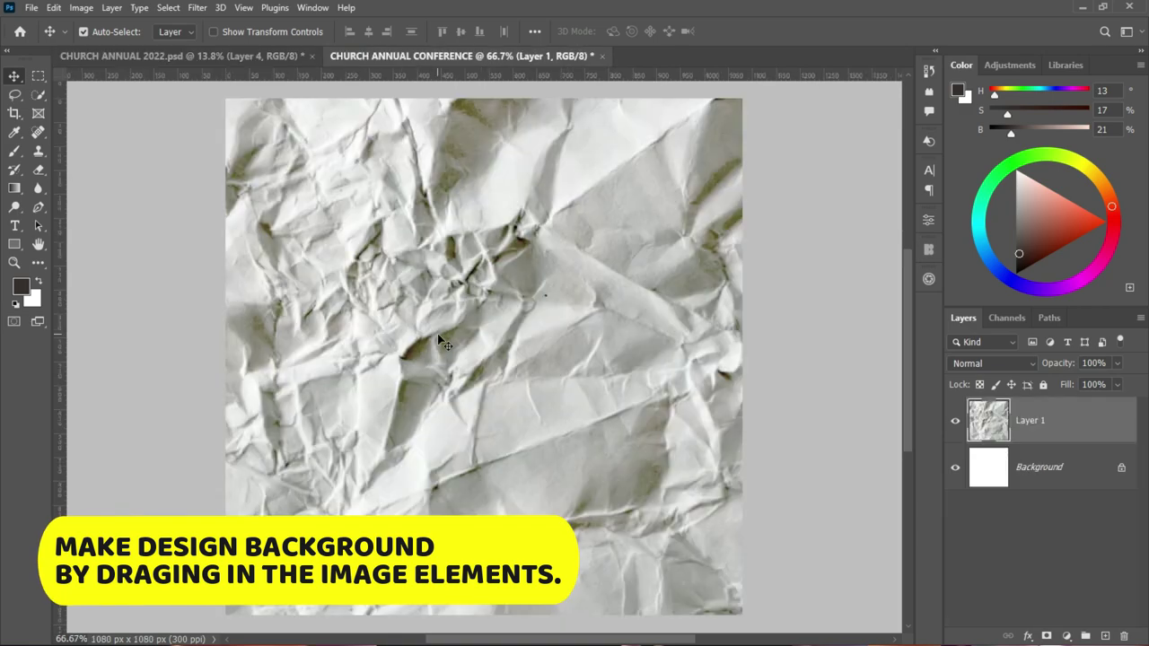
Step: Scale the crumpled-paper texture to fill the canvas
key("ctrl+t")
scroll(662, 350, "down", 5, "alt")
scroll(662, 351, "down", 2, "alt")
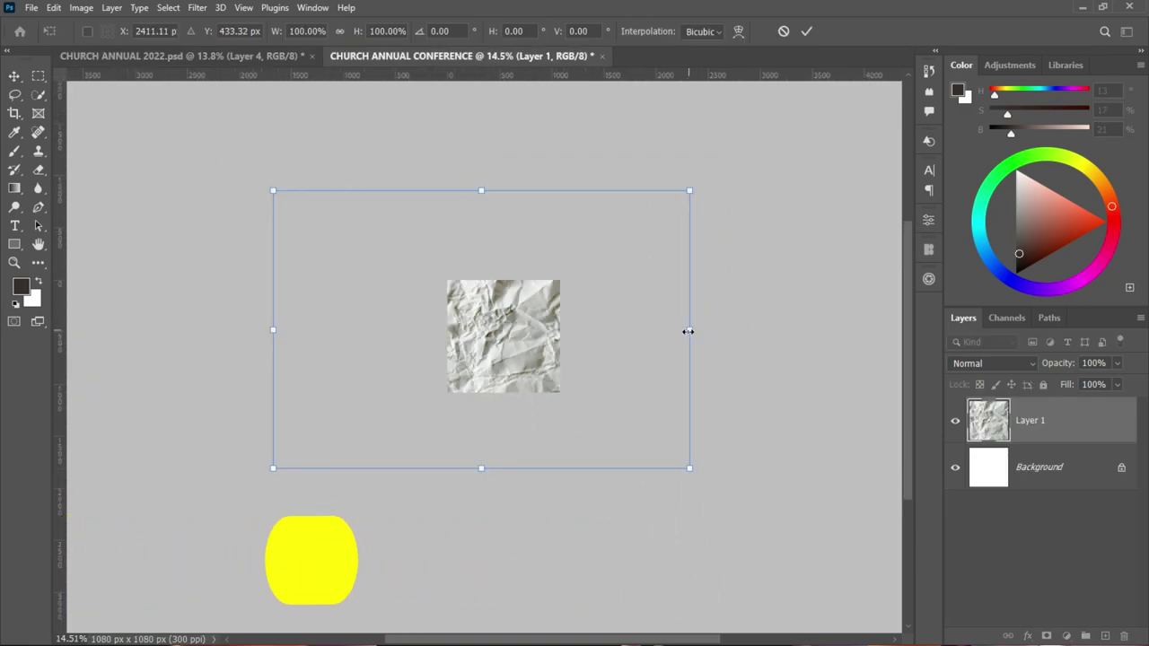
mouse_move(689, 330)
left_mouse_down()
mouse_move(618, 333)
mouse_move(644, 333)
left_mouse_up()
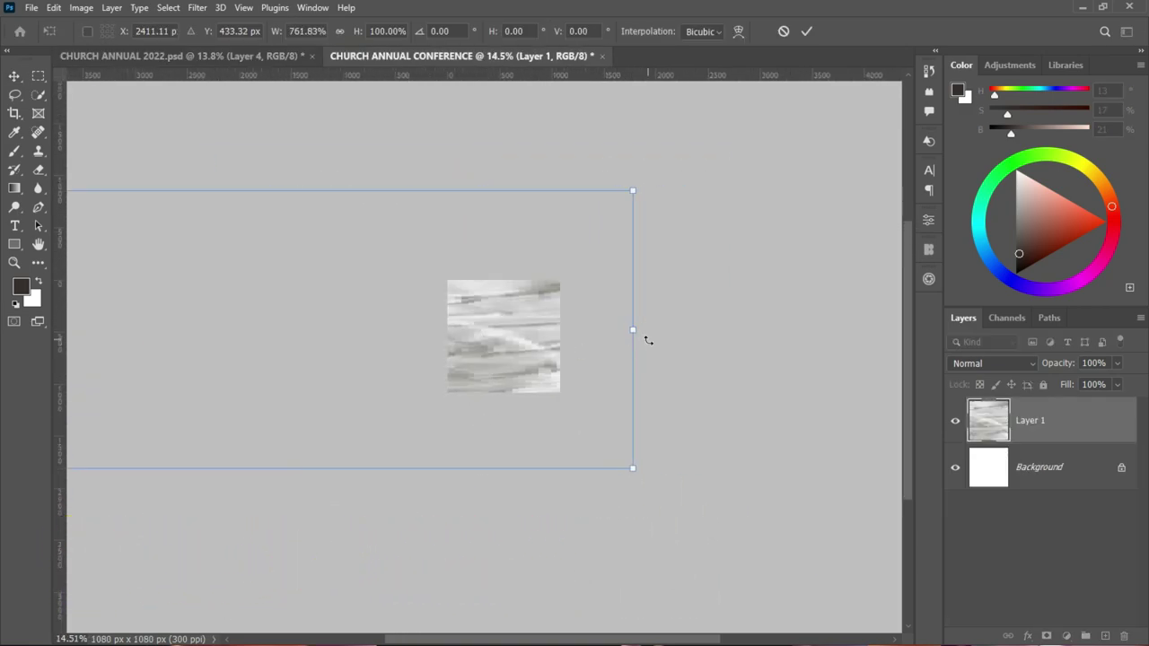
key("ctrl+z")
left_click_drag(272, 331, 406, 351)
left_click_drag(690, 329, 580, 336)
left_click(806, 31)
scroll(526, 359, "up", 5)
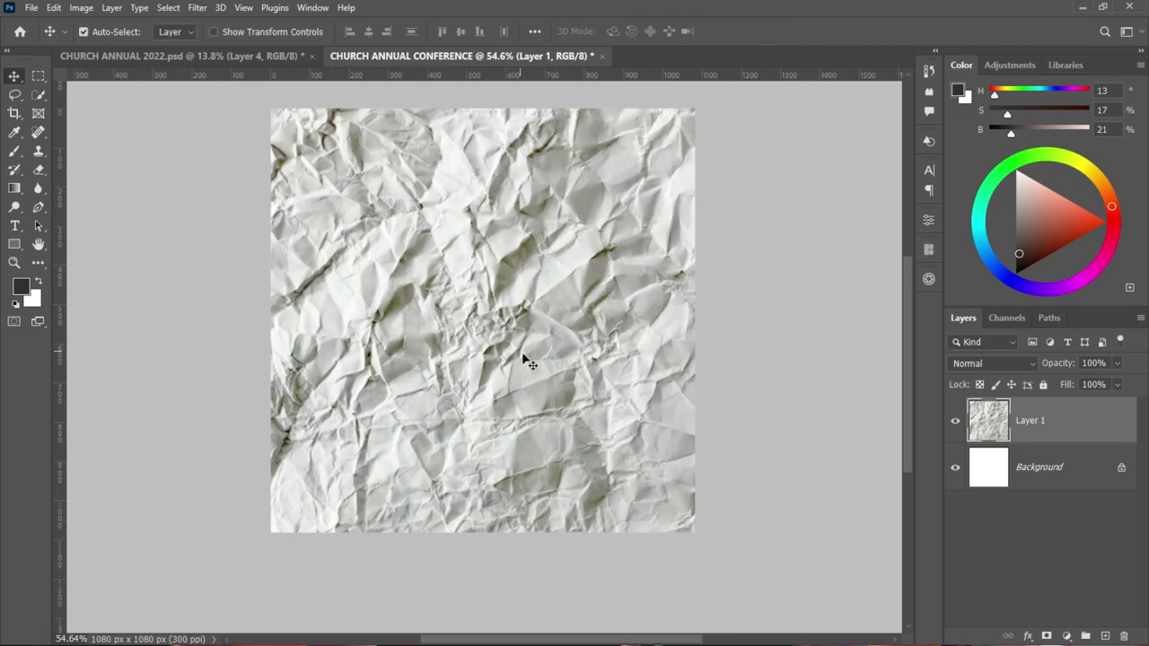
Step: Soften the paper texture with a Gaussian Blur
left_click(197, 7)
mouse_move(206, 192)
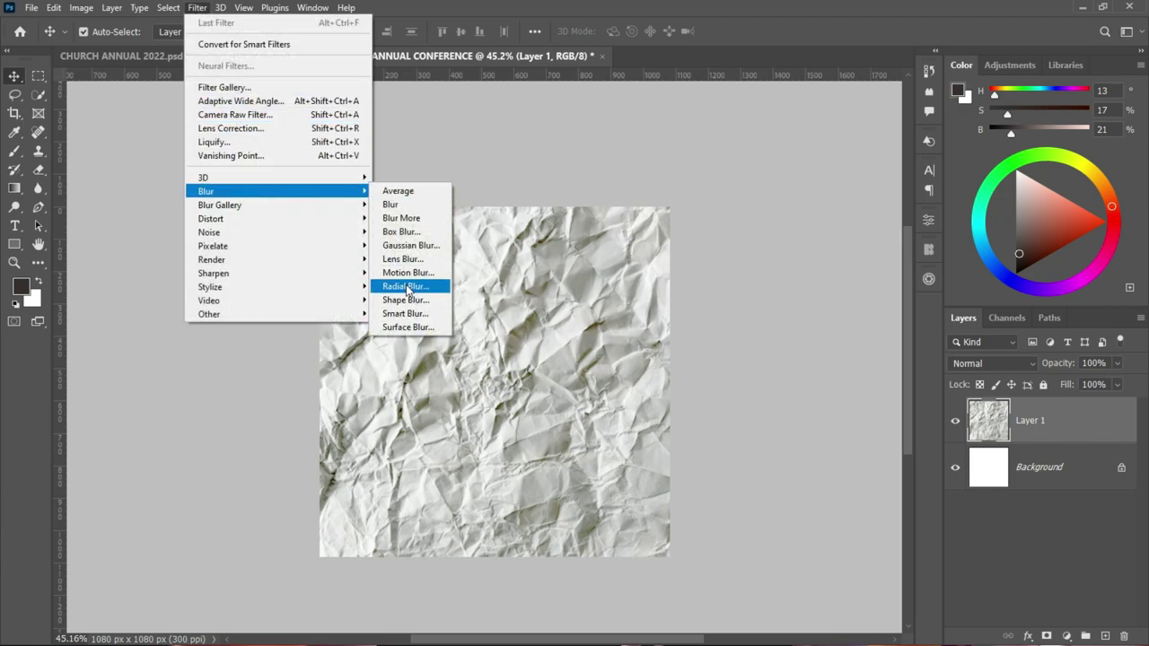
left_click(410, 245)
left_click_drag(618, 430, 641, 431)
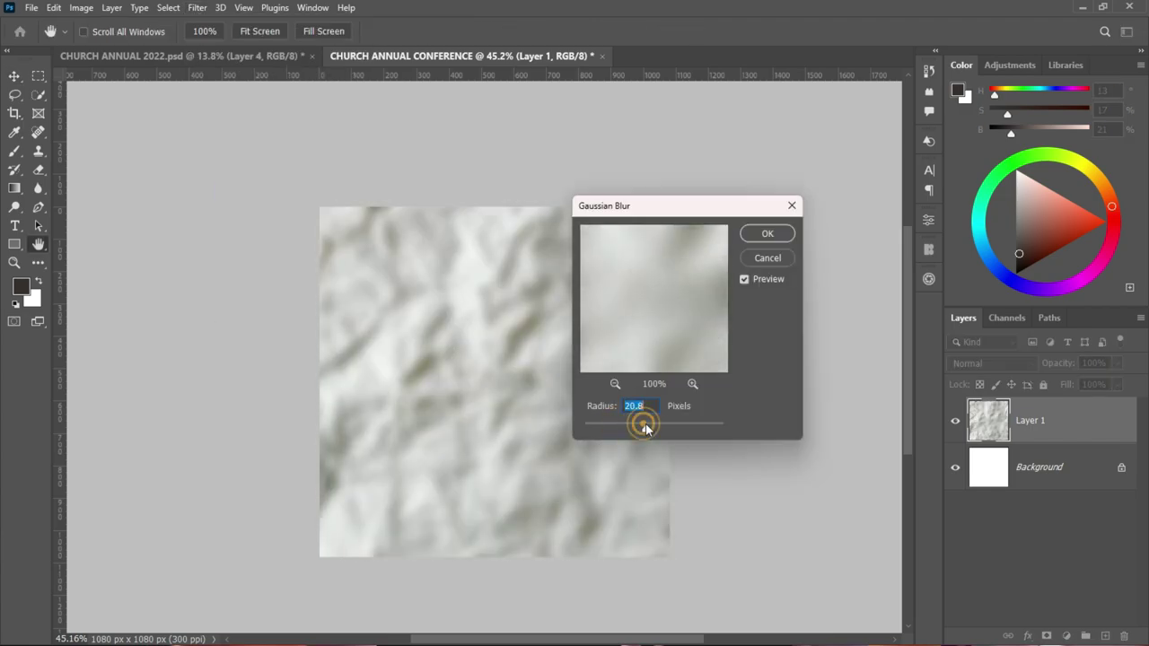
left_click(763, 233)
Step: Copy the orange stock photo in from the CHURCH ANNUAL 2022 document
scroll(493, 362, "up", 1)
left_click(231, 65)
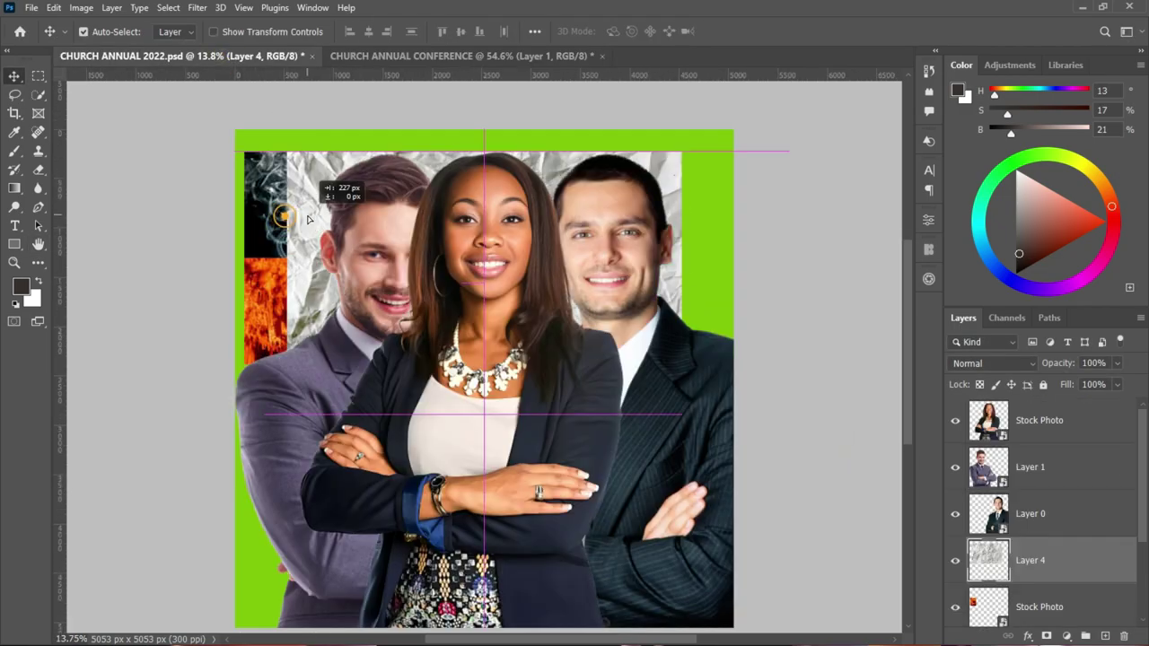
left_click_drag(270, 233, 541, 396)
Step: Stretch the Stock Photo layer to the canvas's left and right edges
left_click(1085, 429)
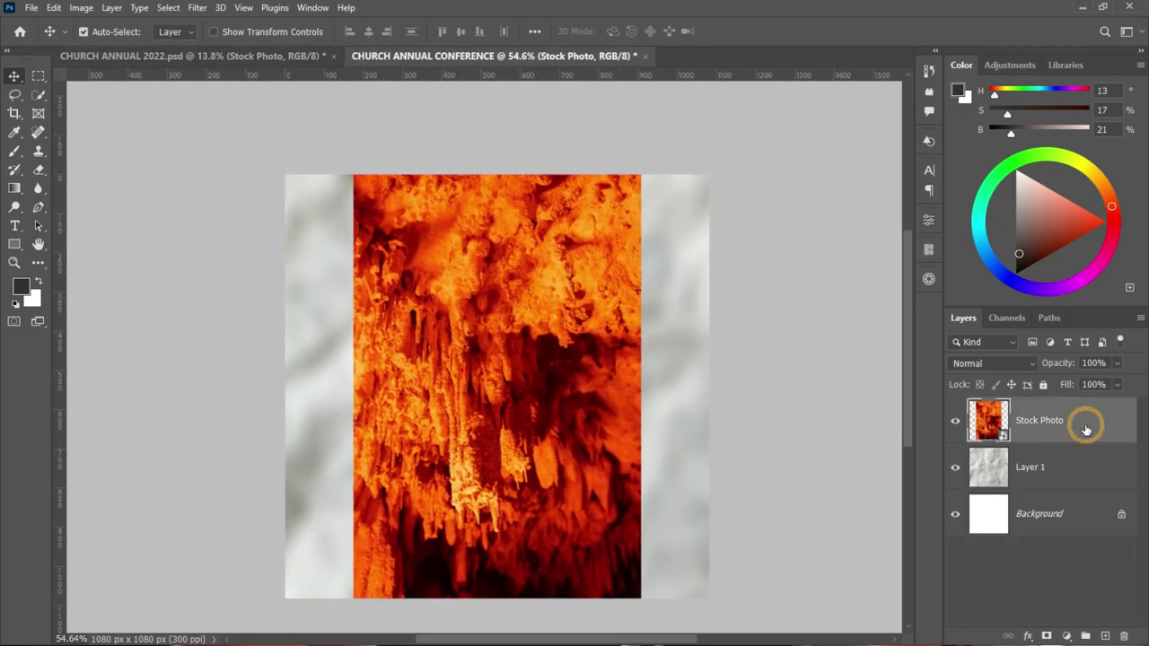
key("ctrl+t")
left_click_drag(643, 386, 709, 386)
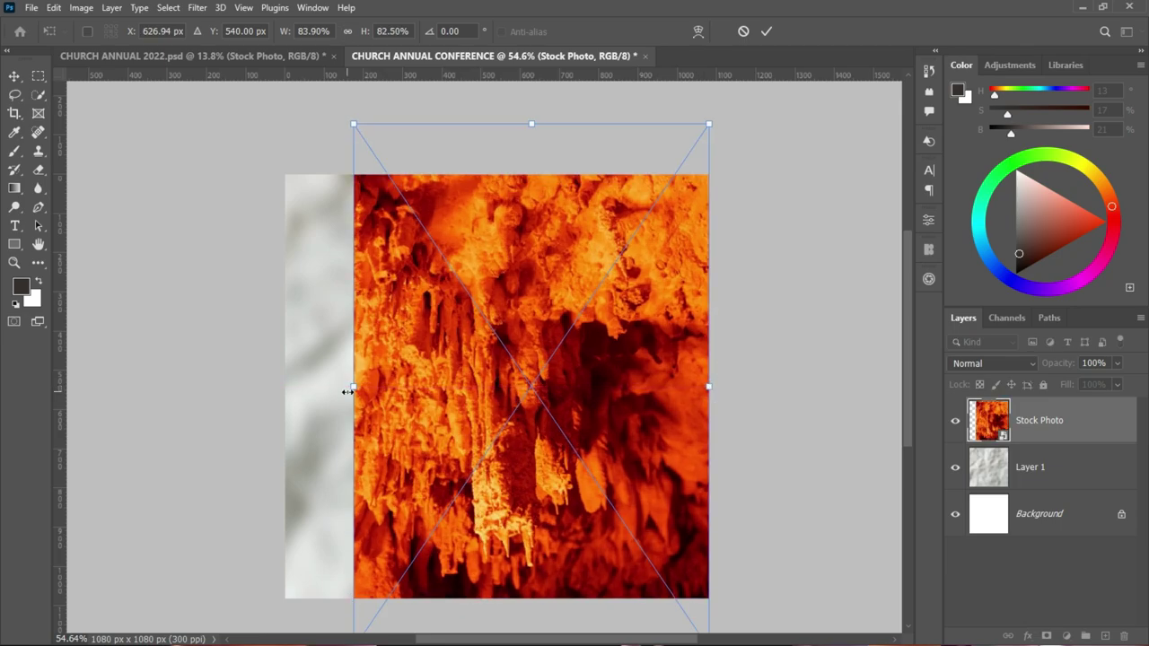
left_click_drag(354, 386, 285, 386)
key("Return")
Step: Convert the photo to Black & White, adjusting the Yellows and Reds
left_click(81, 7)
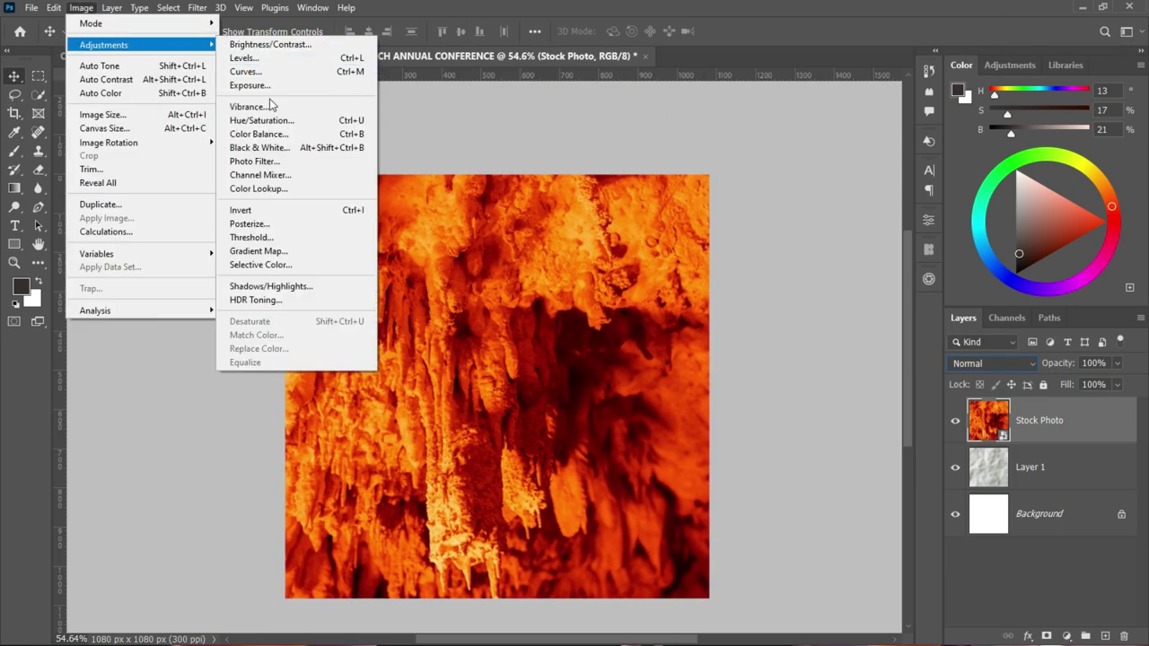
left_click(258, 147)
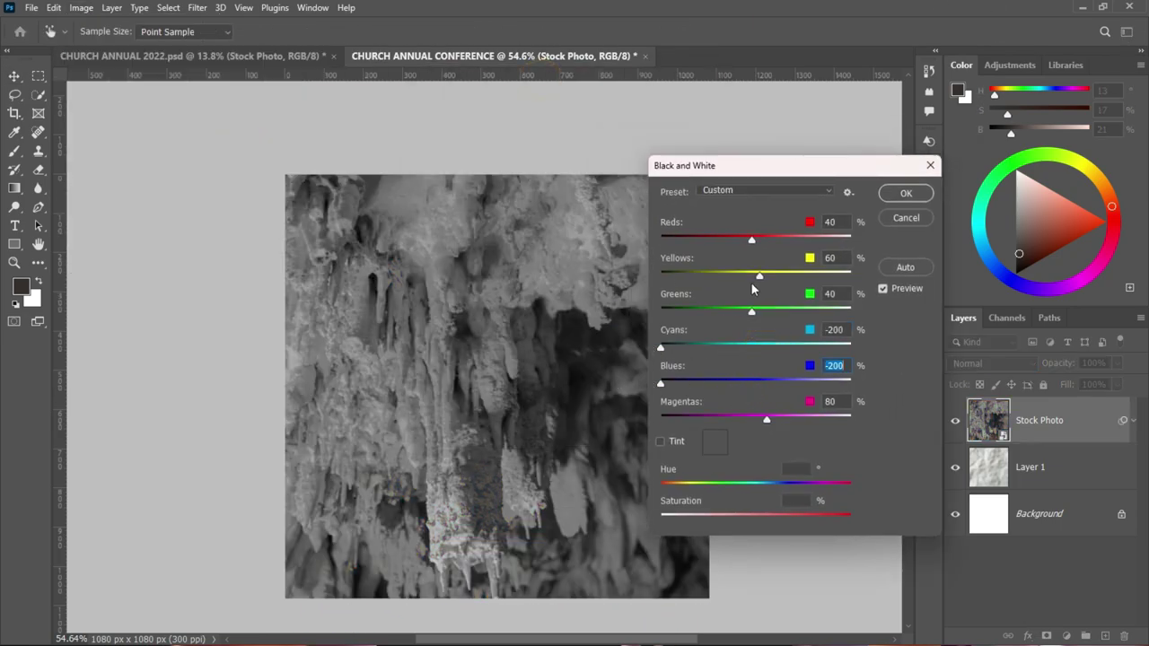
left_click_drag(760, 275, 713, 276)
left_click_drag(751, 240, 769, 239)
left_click(906, 193)
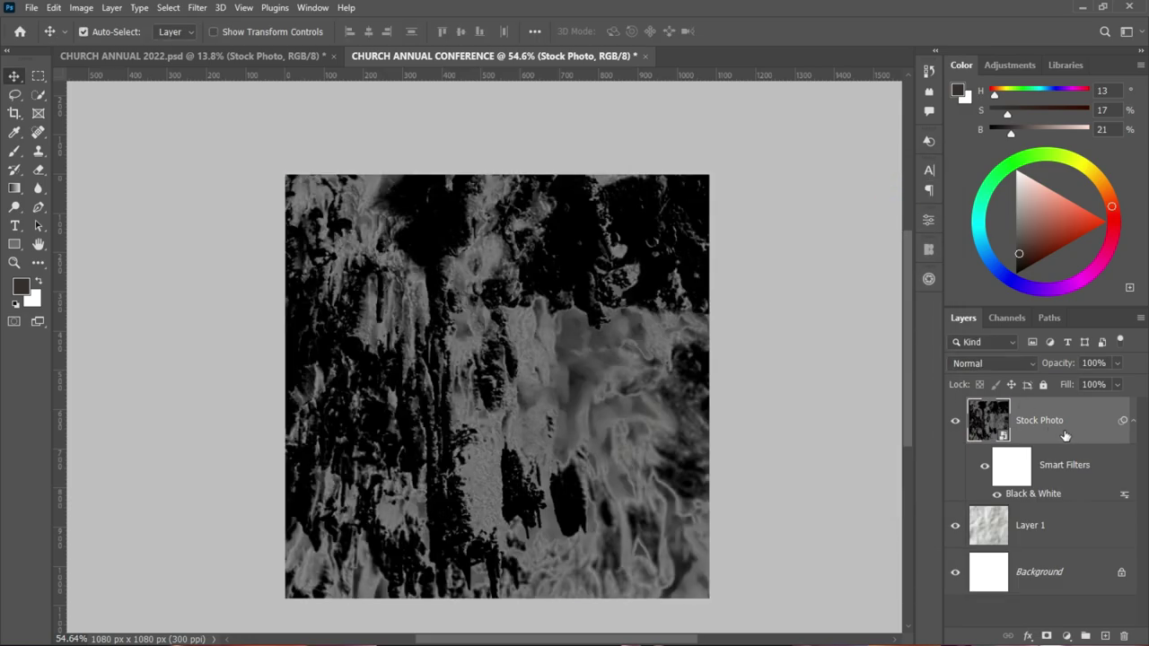
left_click(1134, 421)
Step: Set the photo layer's blend mode to Overlay
left_click(992, 362)
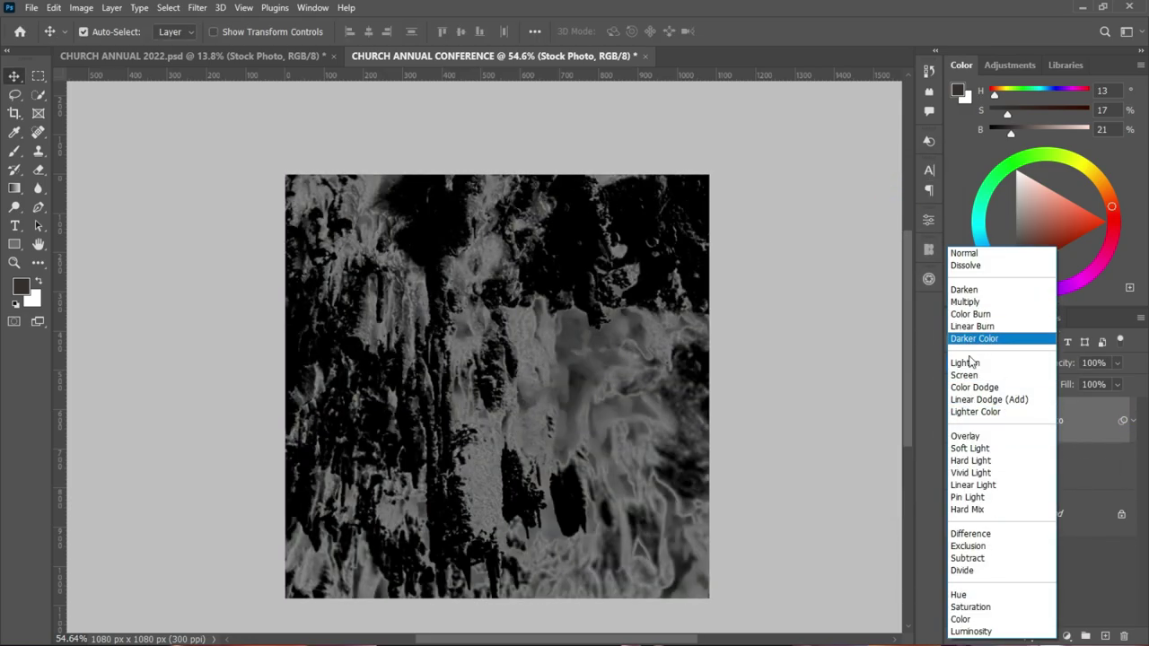
left_click(966, 437)
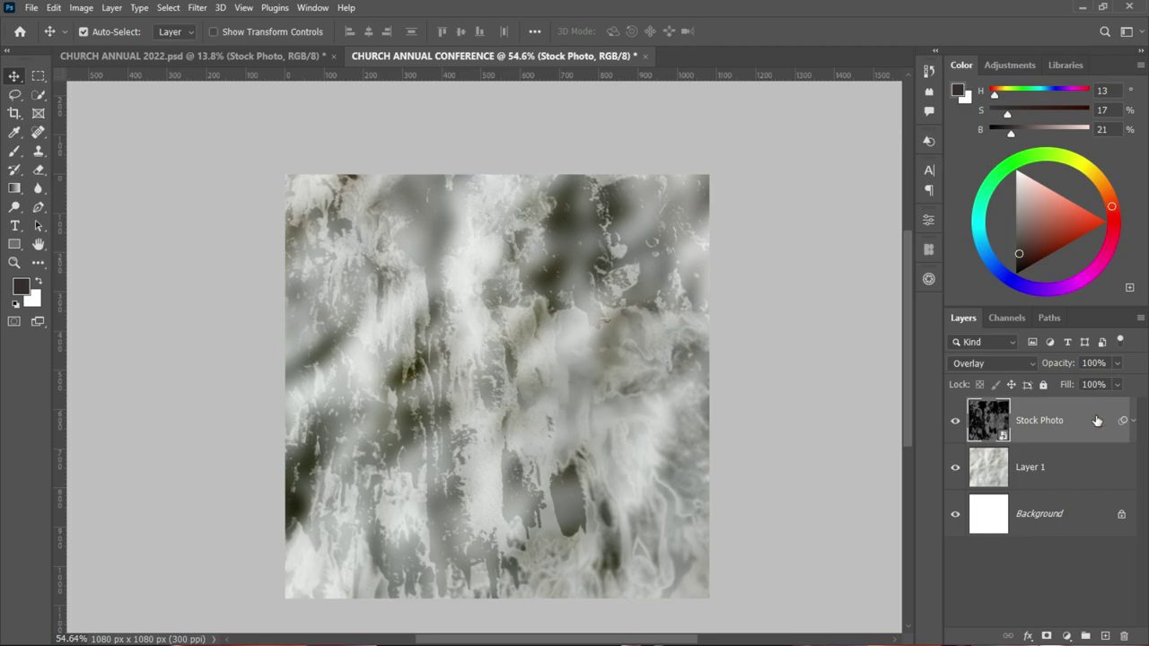
right_click(1096, 421)
left_click(1079, 414)
Step: Apply a Motion Blur at -17 degrees with a shortened distance
left_click(197, 7)
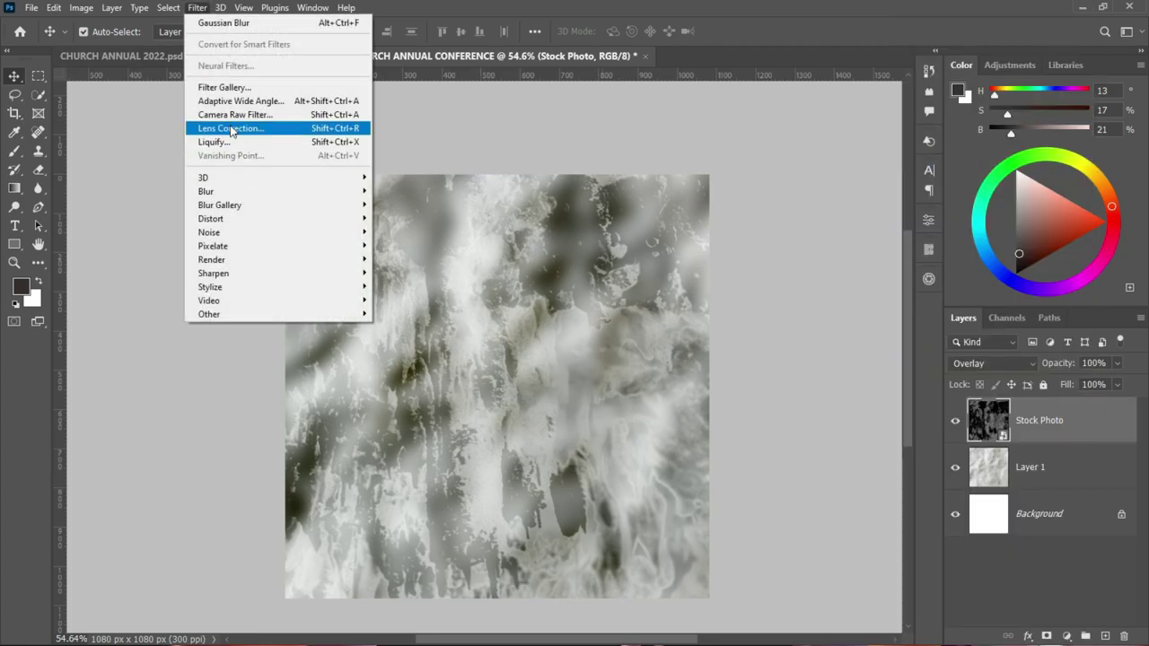
mouse_move(207, 191)
left_click(408, 273)
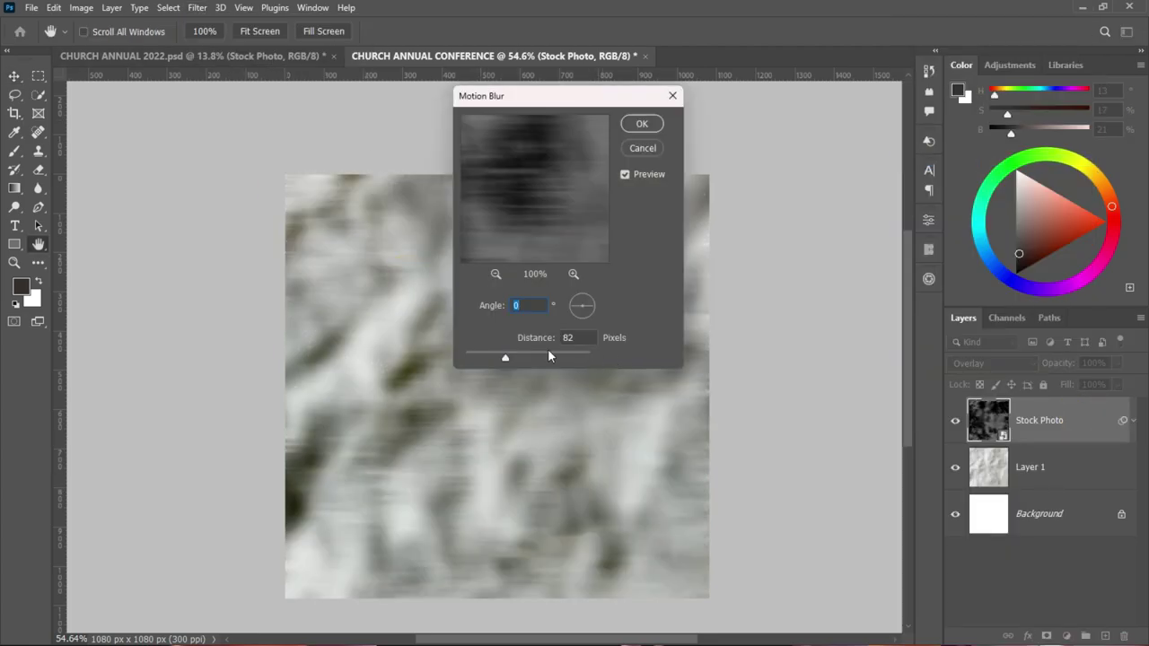
left_click(708, 381)
left_click(711, 374)
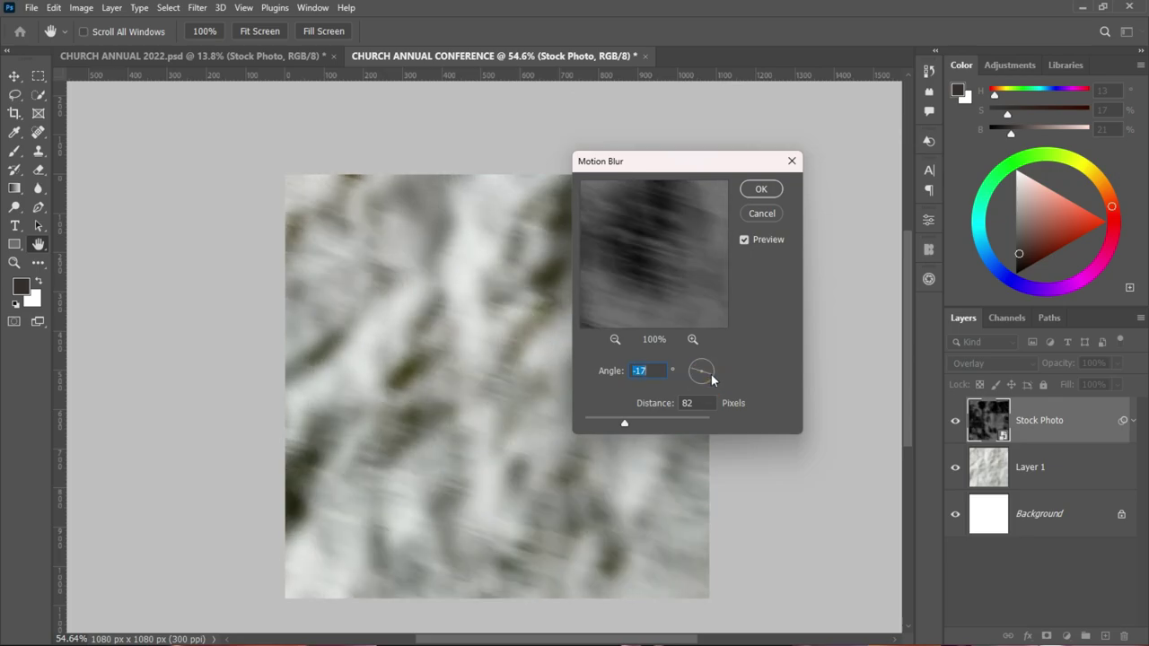
left_click_drag(625, 422, 602, 423)
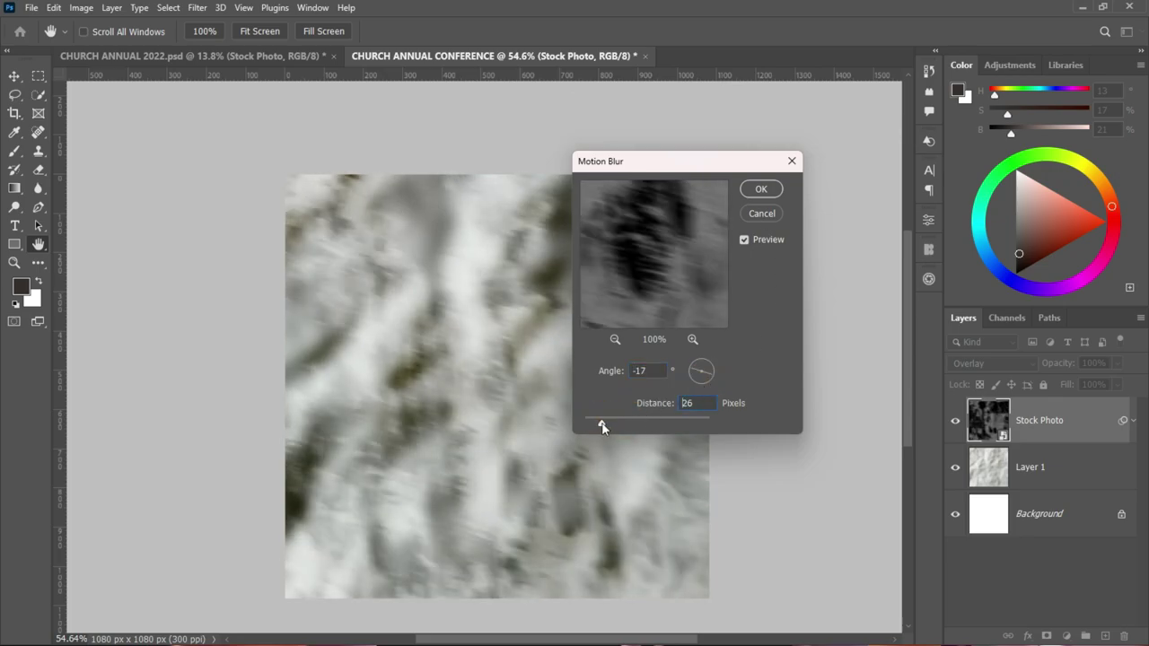
left_click(769, 189)
Step: Add a very small-radius Gaussian Blur to the photo
left_click(198, 8)
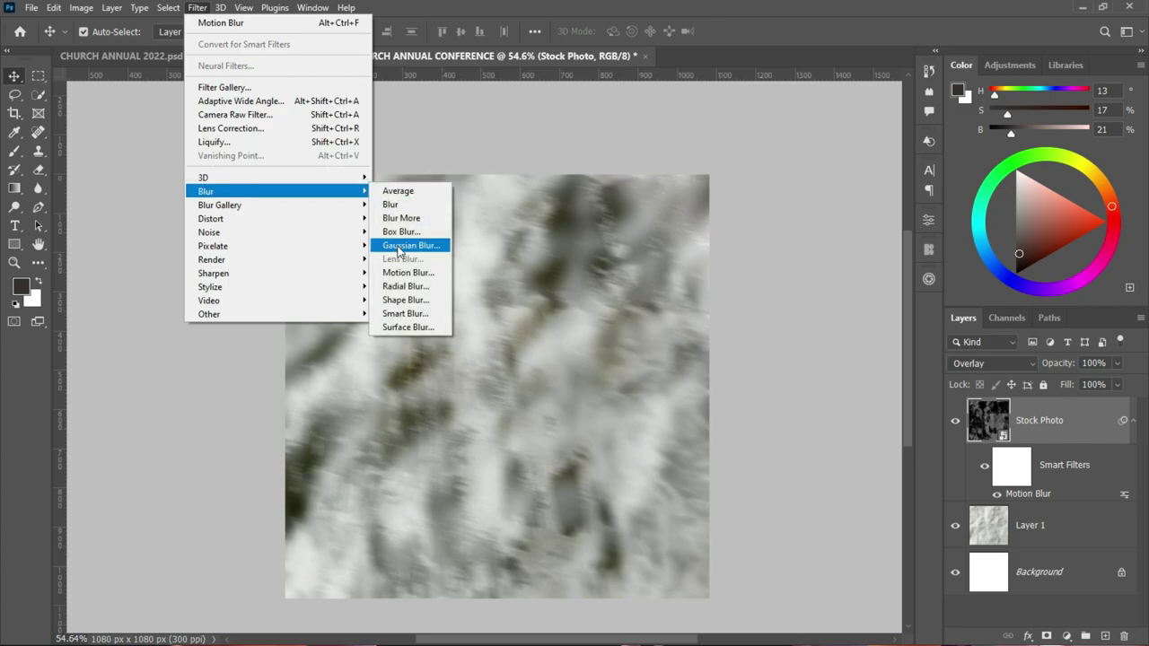
left_click(418, 246)
left_click_drag(634, 426, 592, 429)
left_click(790, 233)
Step: Lower the Stock Photo layer's opacity to 33%
left_click(1074, 425)
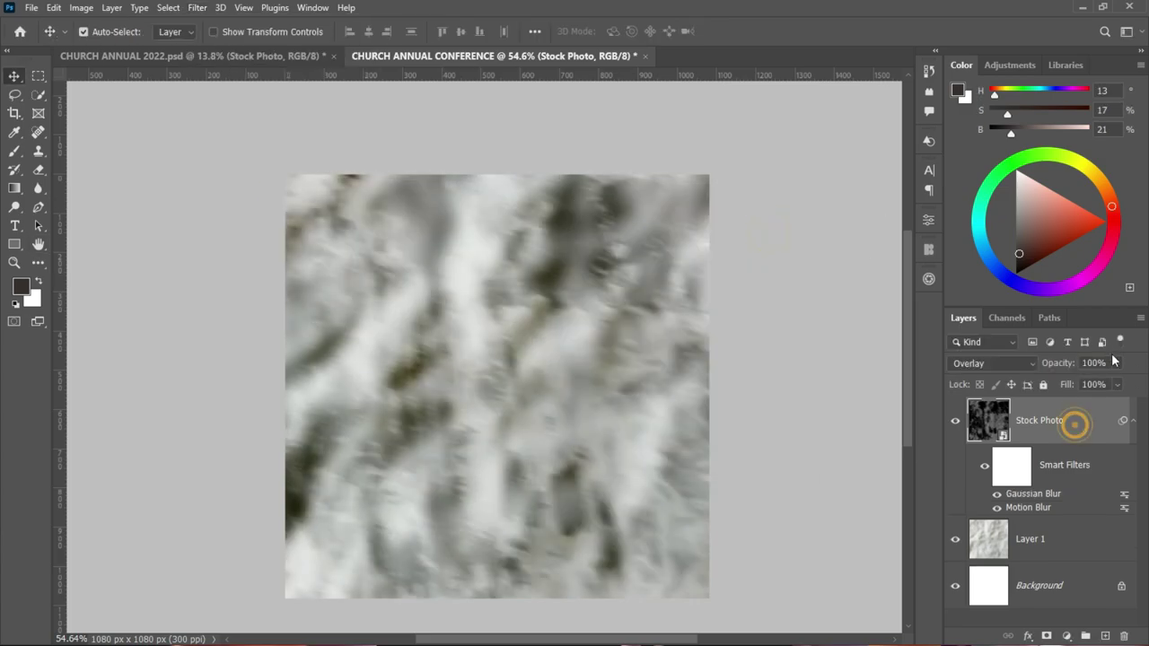
left_click_drag(1100, 386, 1073, 384)
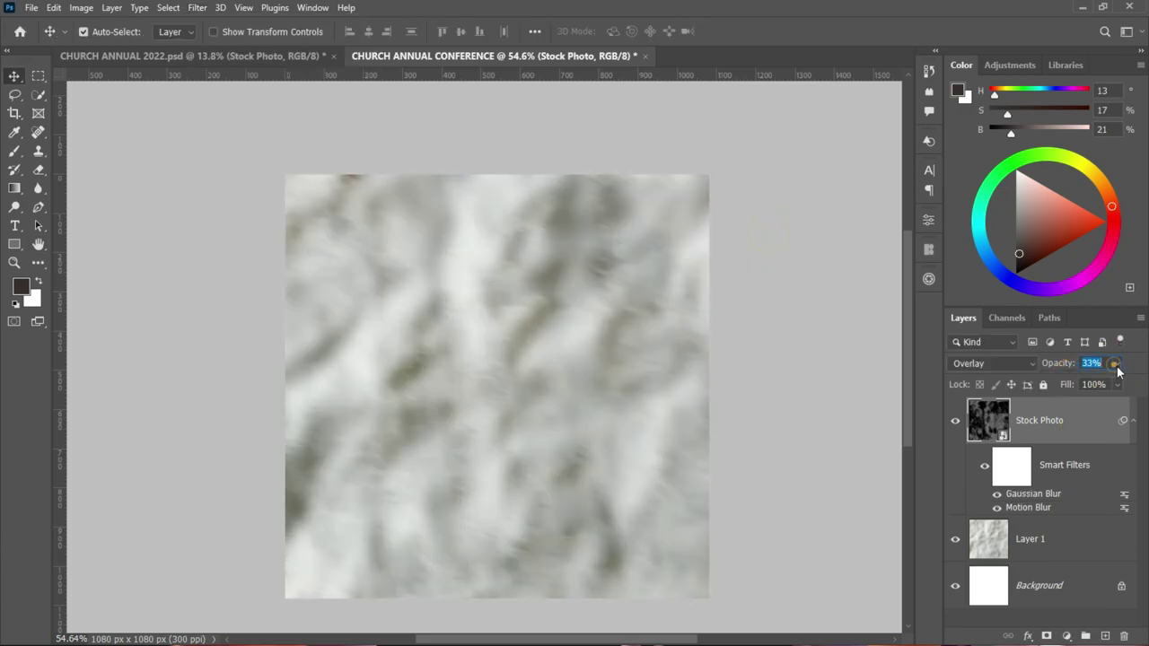
left_click(1134, 420)
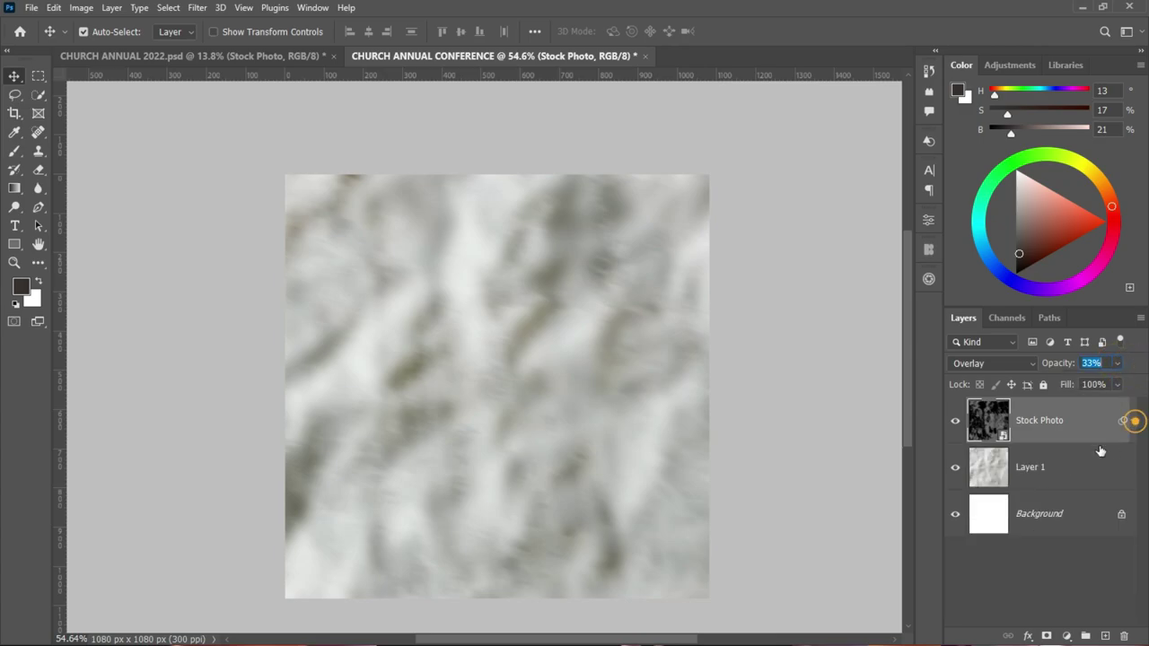
right_click(1070, 422)
left_click(978, 159)
left_click(125, 56)
Step: Copy the smoke photo into the conference document and enlarge it
left_click_drag(236, 217, 449, 382)
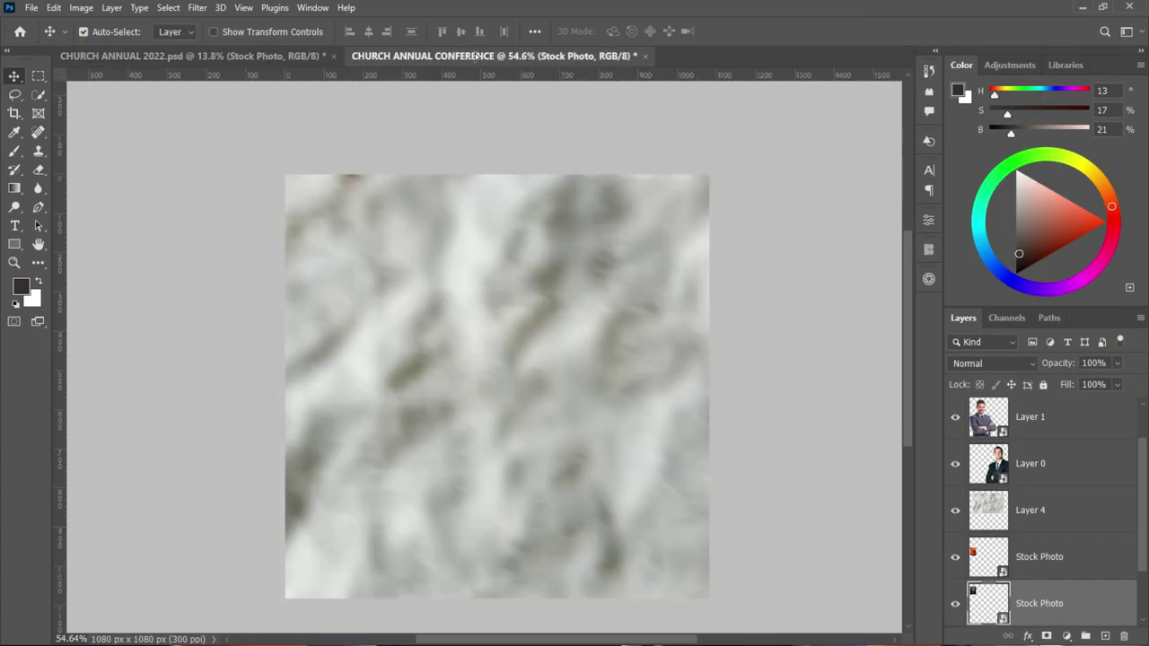
mouse_move(565, 367)
left_mouse_down()
mouse_move(654, 403)
mouse_move(606, 417)
left_mouse_up()
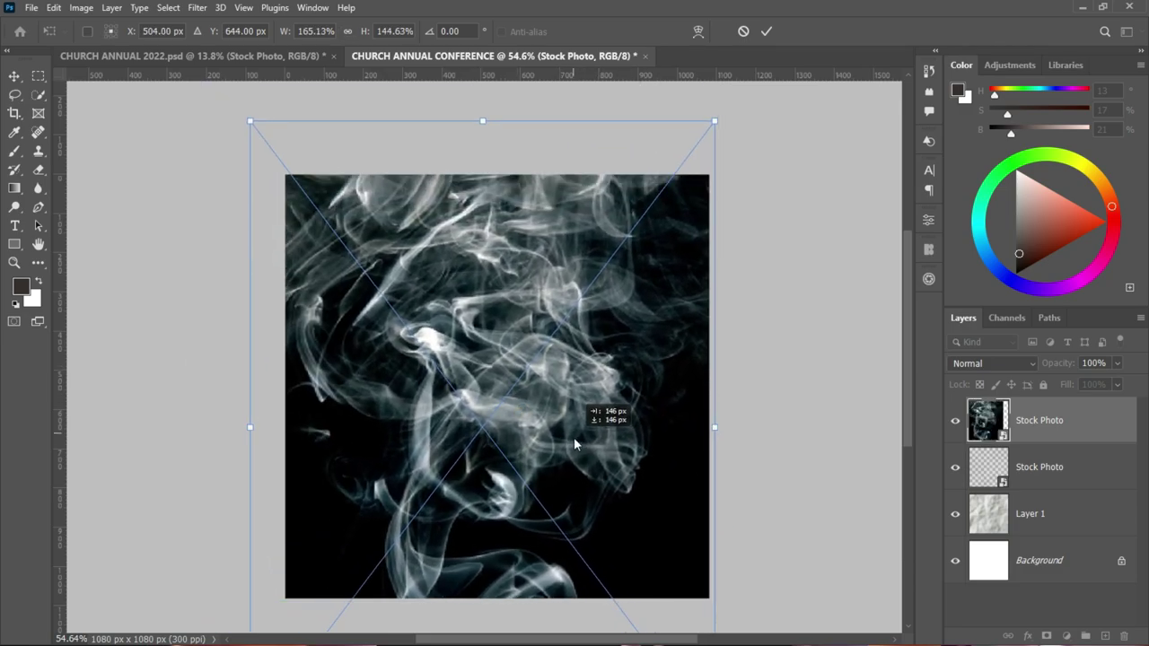
key("Return")
Step: Blend the smoke layer with Exclusion mode at about 23% opacity
left_click(994, 364)
left_click(972, 375)
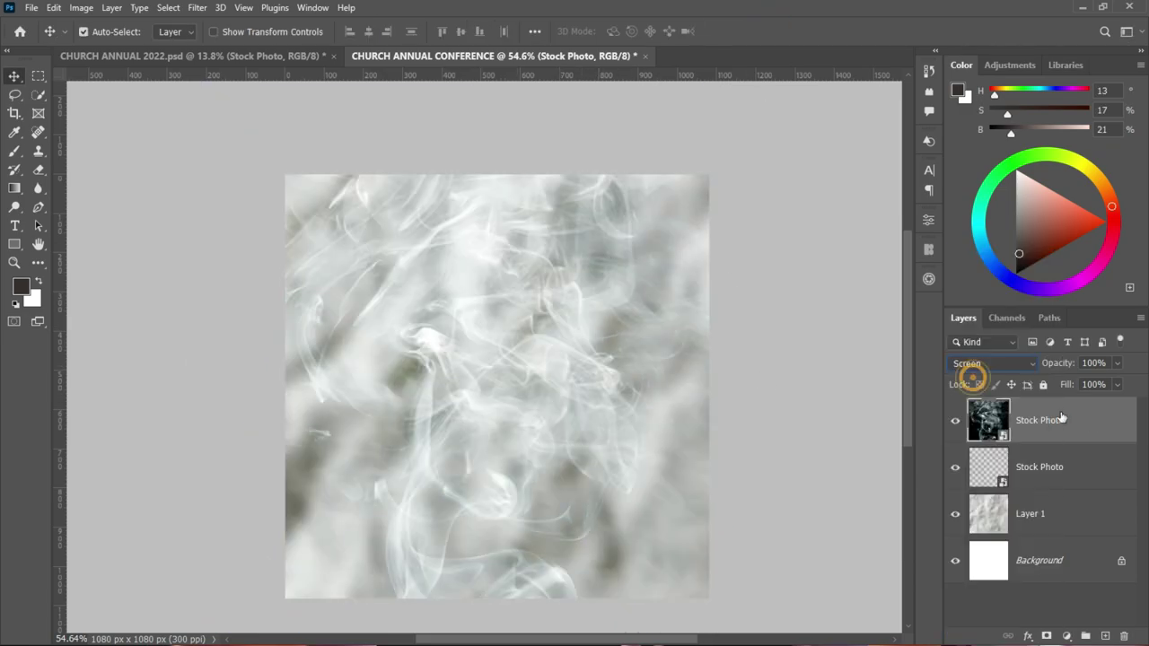
left_click_drag(1119, 366, 1063, 384)
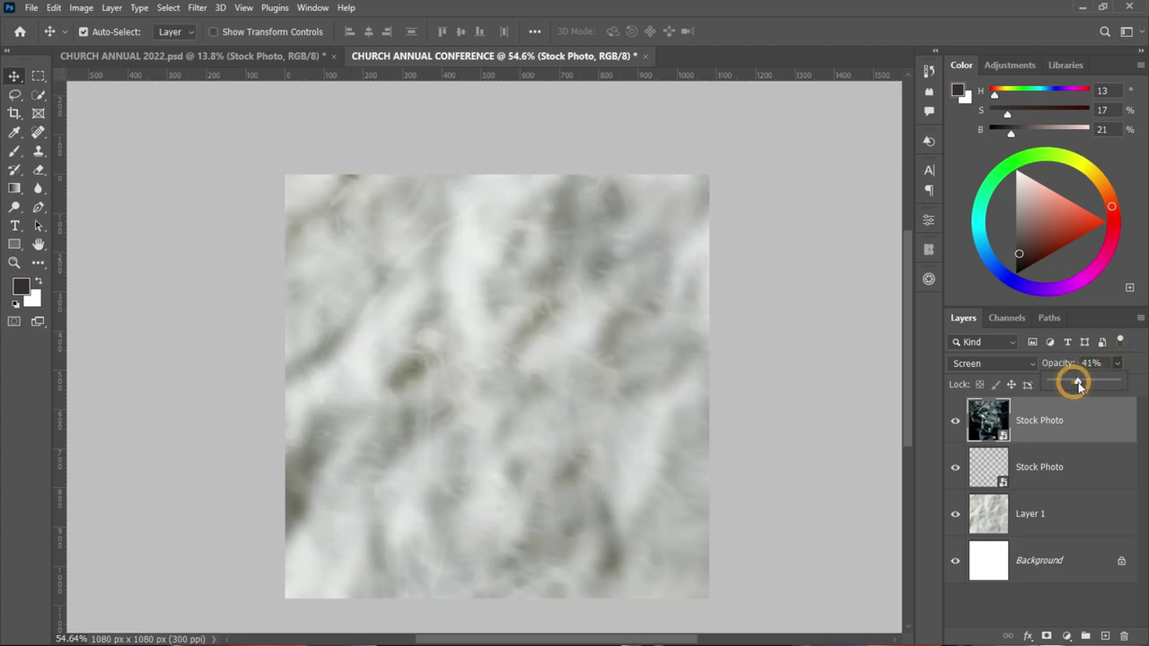
left_click_drag(517, 429, 519, 428)
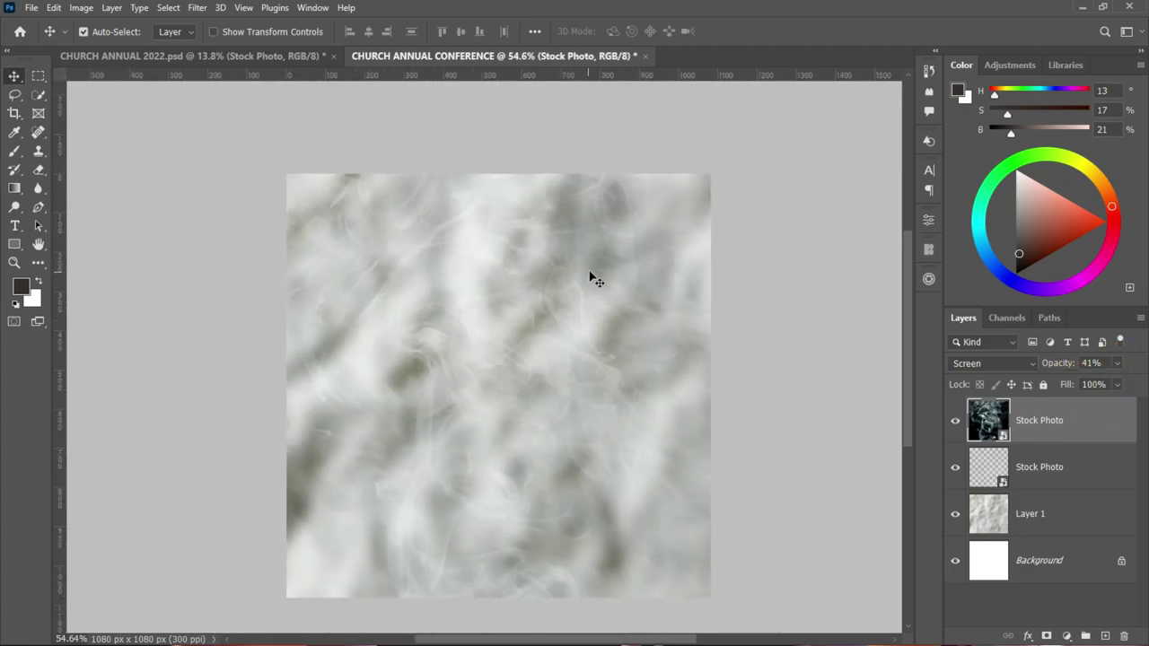
left_click(1021, 358)
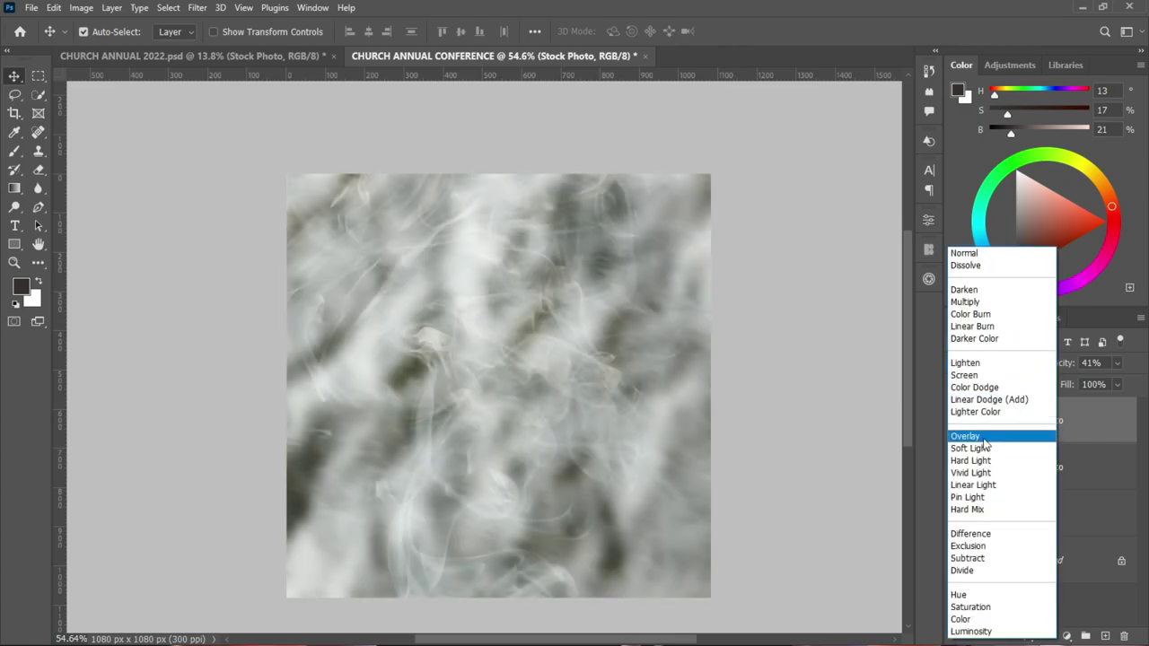
left_click(978, 547)
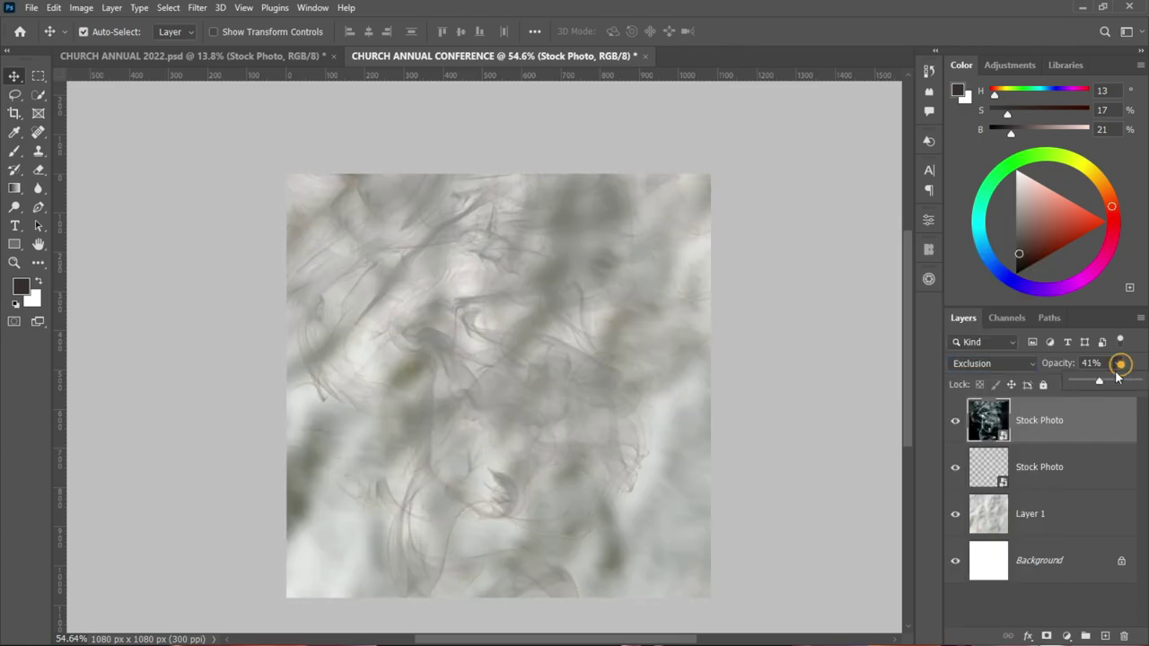
left_click(1118, 363)
mouse_move(1102, 383)
left_mouse_down()
mouse_move(1078, 384)
mouse_move(1089, 385)
left_mouse_up()
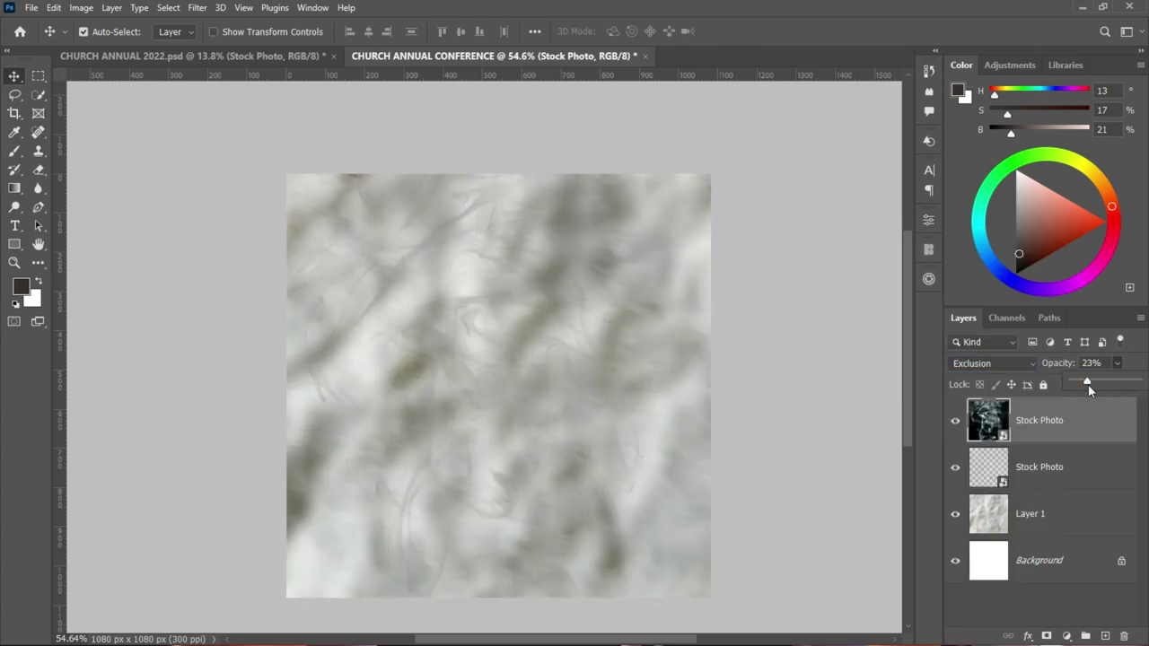
Step: Soften the smoke layer with a Gaussian Blur
left_click(196, 7)
left_click(223, 23)
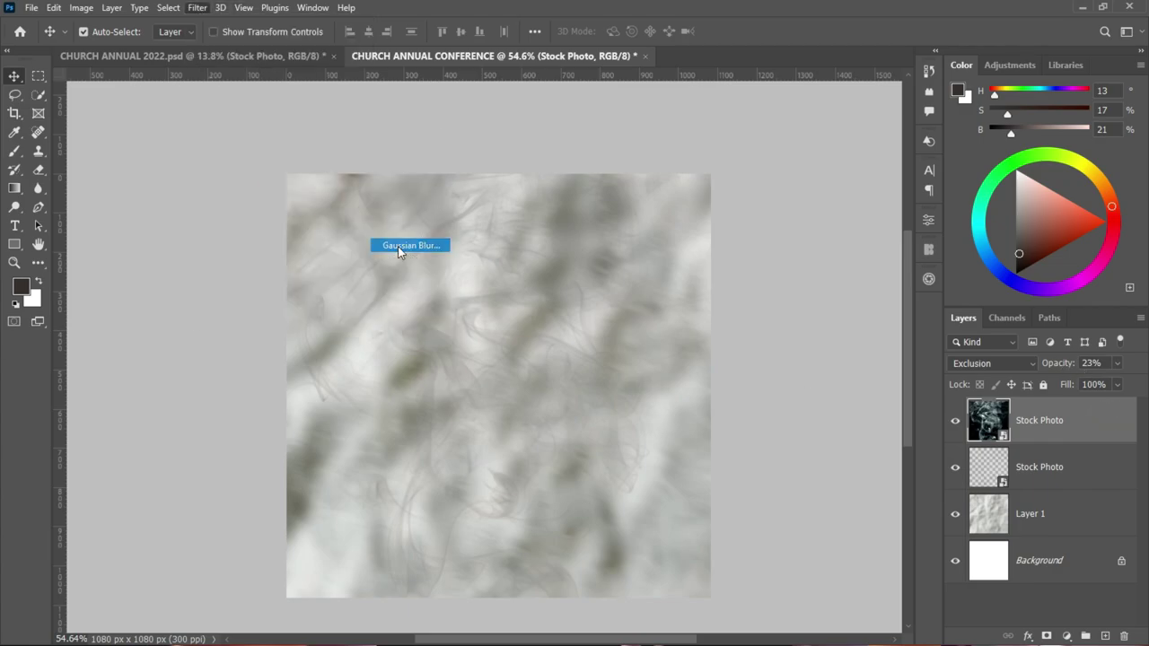
left_click_drag(588, 429, 622, 432)
key("Return")
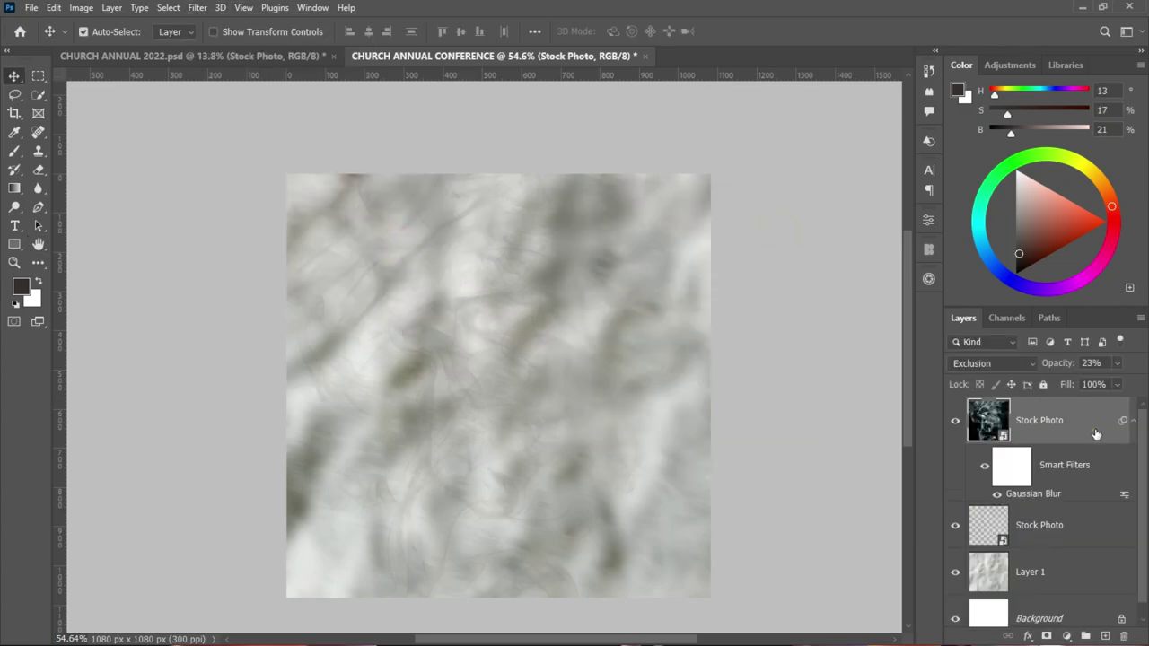
scroll(490, 359, "up", 1)
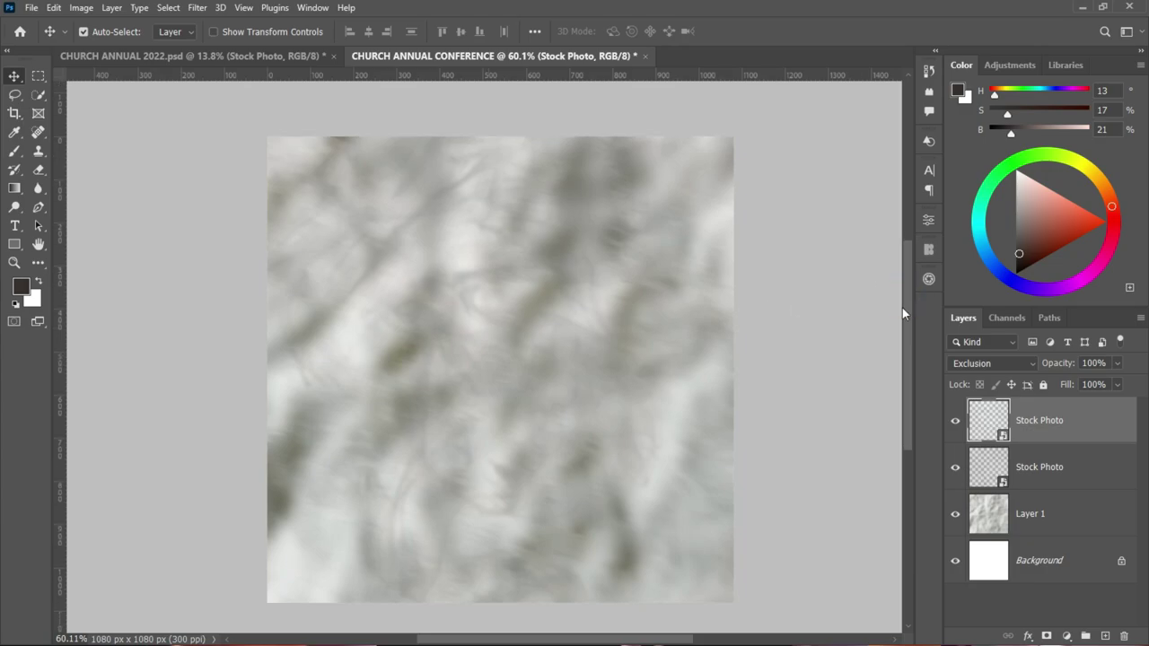
Step: Draw a large ellipse and move it to the canvas centre
left_click(15, 245)
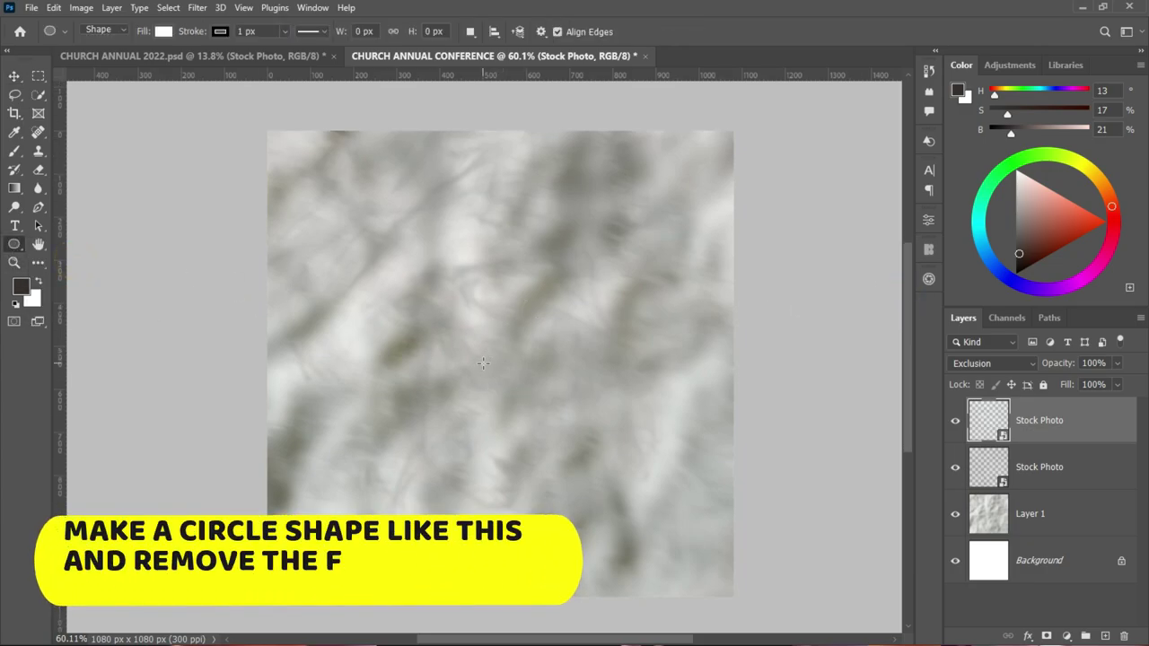
mouse_move(483, 364)
left_mouse_down()
mouse_move(523, 428)
mouse_move(710, 598)
left_mouse_up()
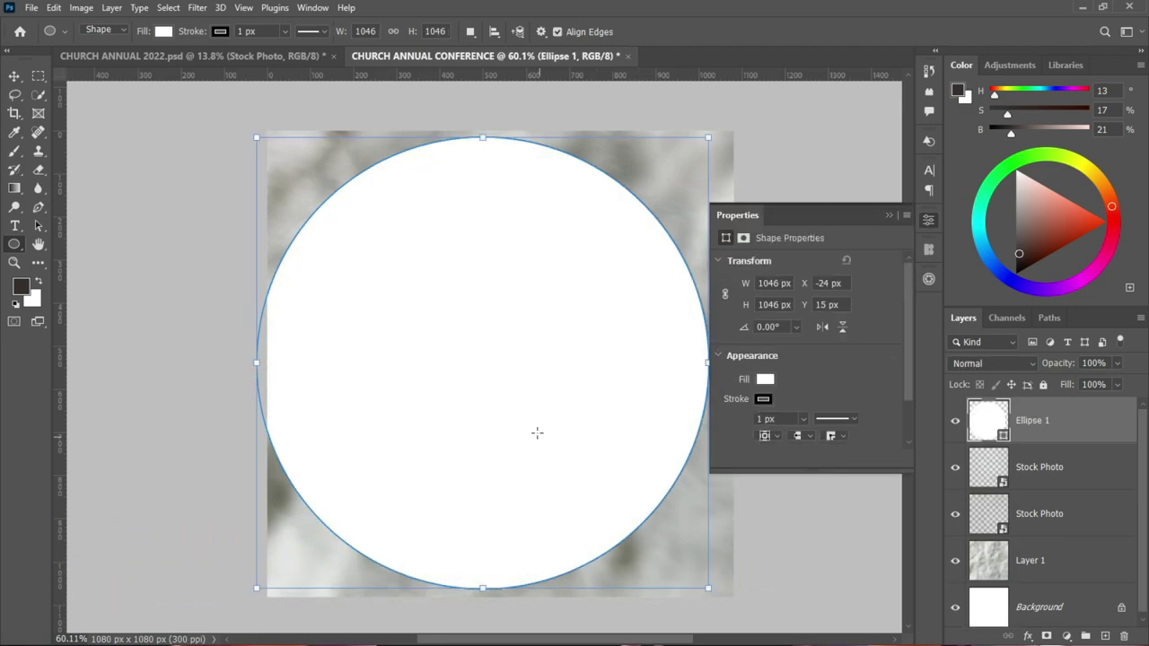
left_click(15, 77)
left_click_drag(394, 364, 453, 380)
Step: Set the circle's fill to No Color, leaving a 1 px outline
left_click(765, 379)
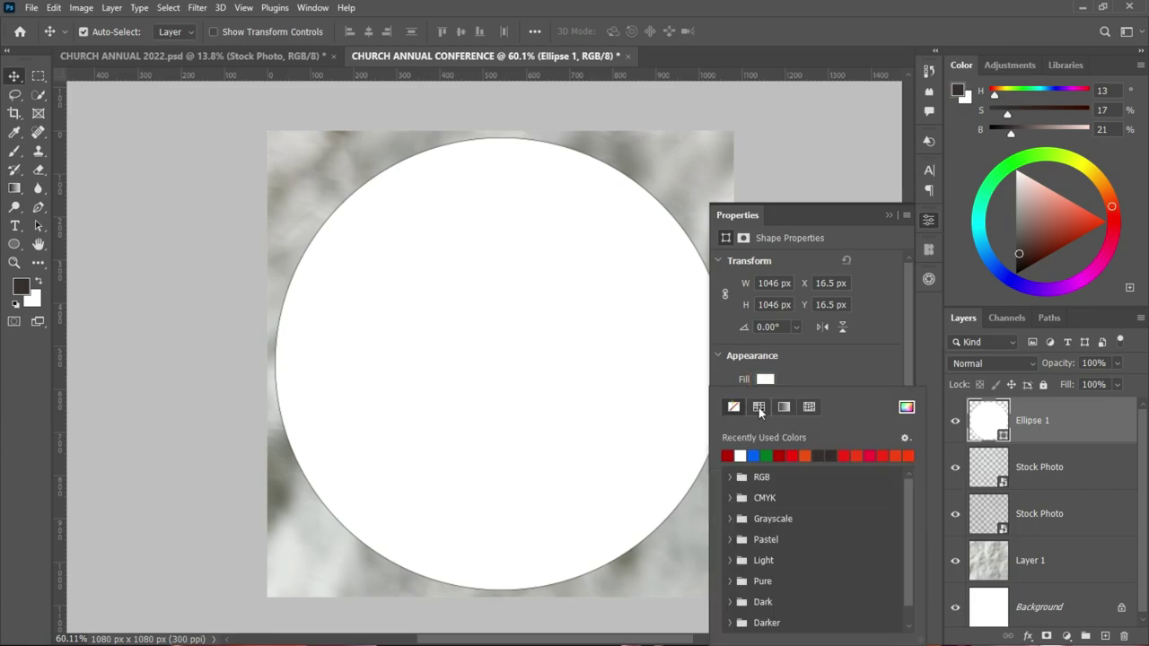
left_click(734, 406)
left_click(893, 213)
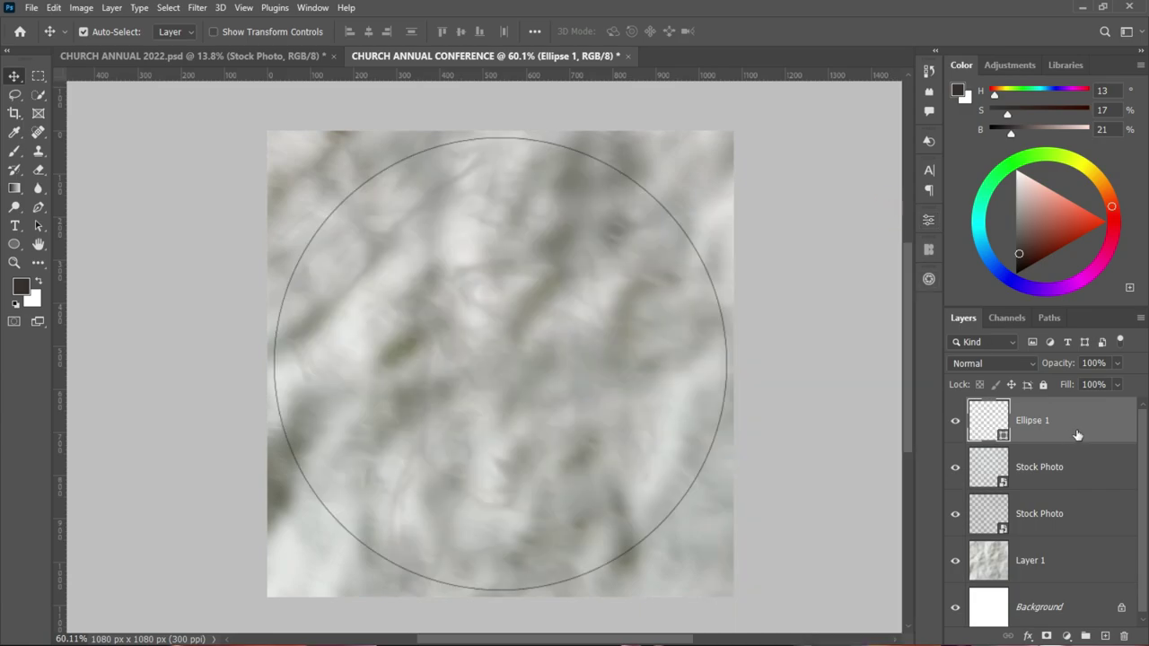
key("ctrl+t")
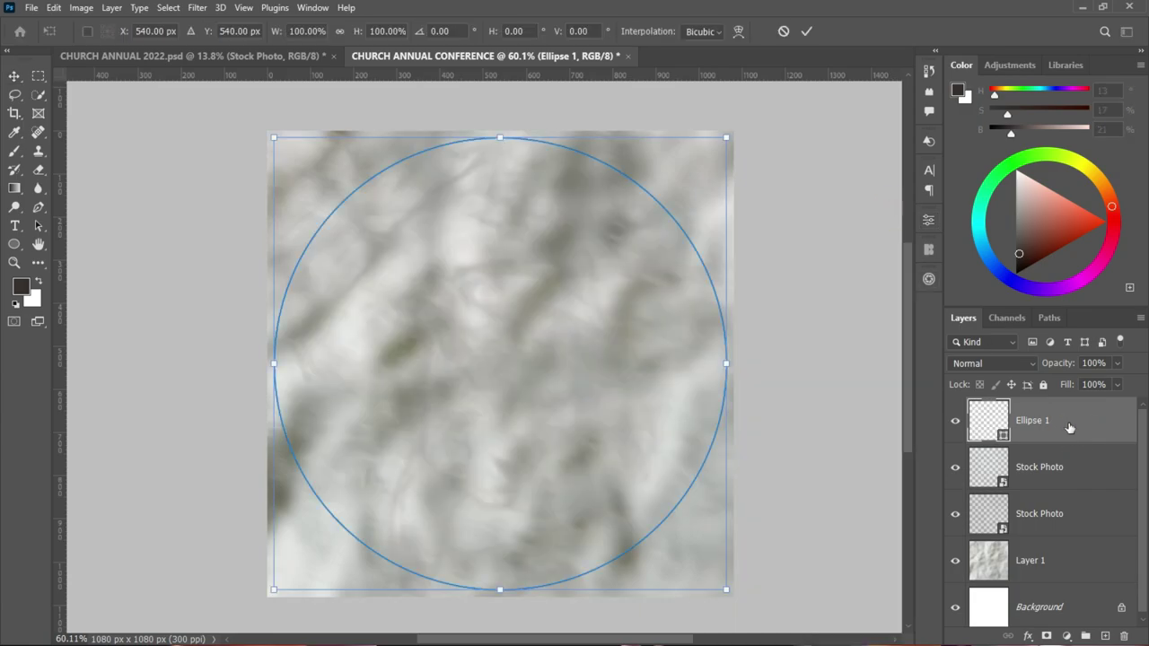
left_click_drag(722, 364, 711, 364)
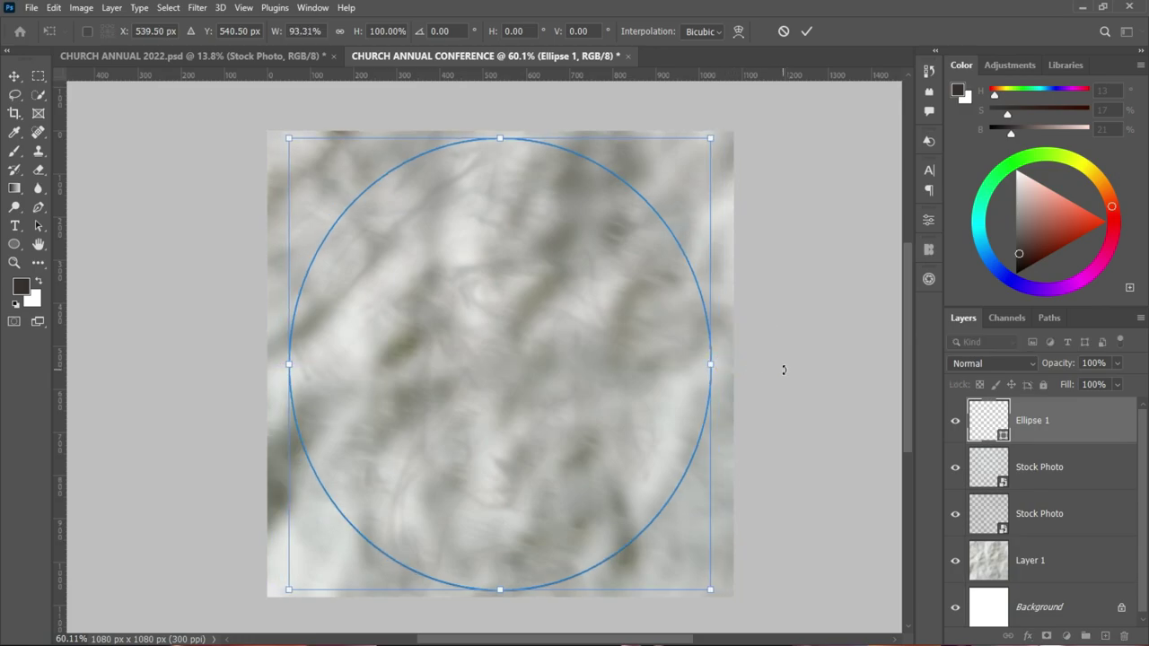
key("ctrl+z")
key("Escape")
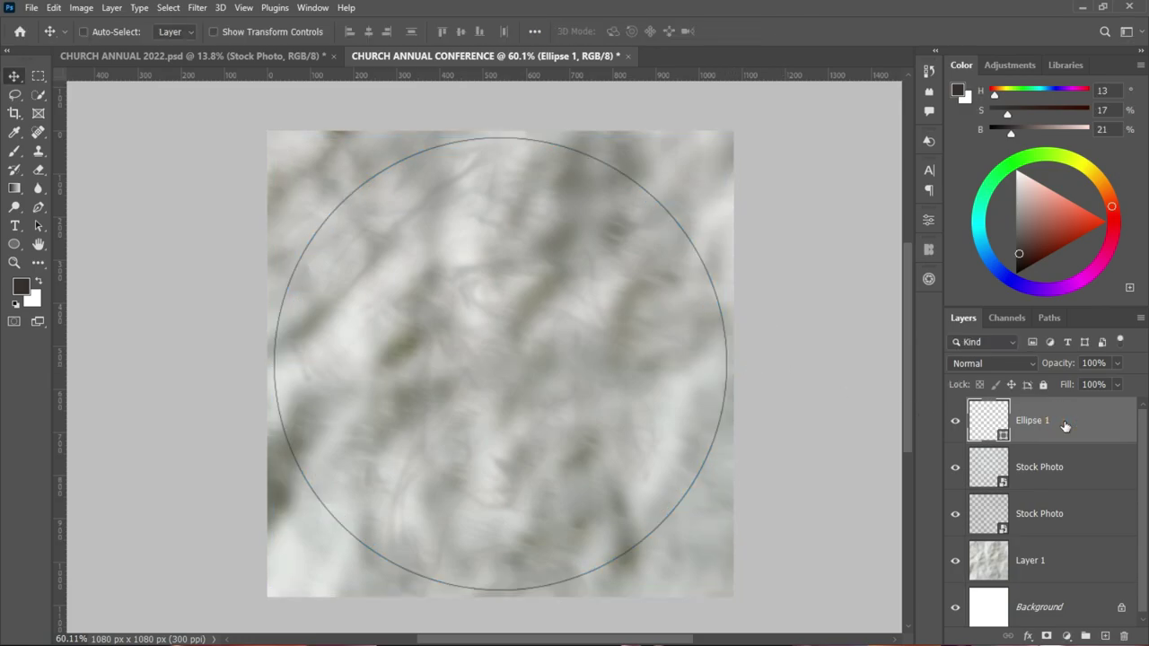
left_click(168, 7)
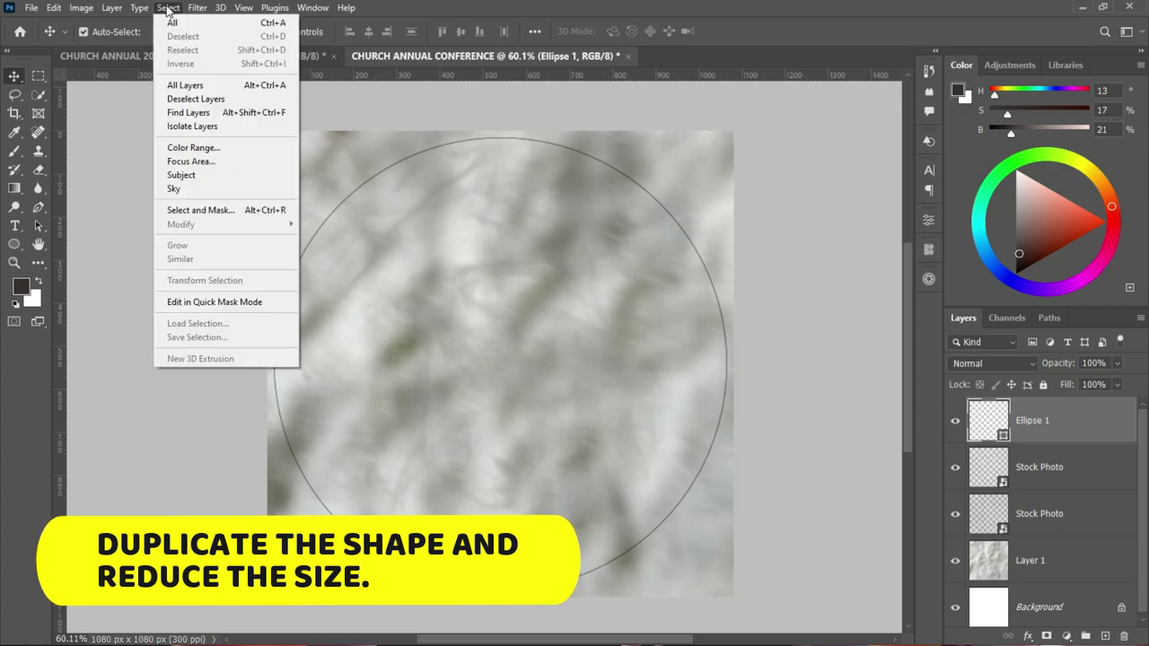
Step: Duplicate the circle layer and shrink the copy into a smaller concentric ring
left_click(144, 64)
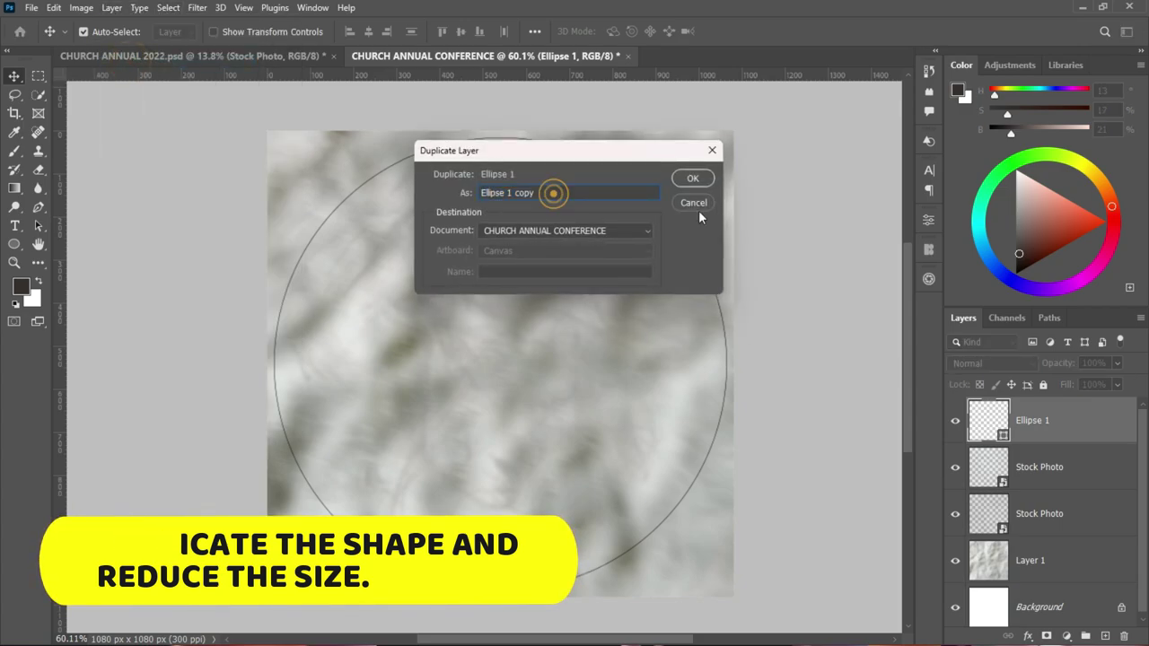
key("Return")
left_click(1069, 431)
key("ctrl+t")
left_click_drag(727, 363, 580, 362)
key("Return")
Step: Make three more ring copies, each scaled smaller around the centre
key("ctrl+j")
key("ctrl+t")
left_click(806, 31)
key("ctrl+j")
key("ctrl+t")
key("Return")
key("ctrl+j")
key("ctrl+t")
left_click(804, 33)
Step: Keep duplicating and shrinking rings up to Ellipse 1 copy 7
key("ctrl+j")
key("ctrl+t")
key("Return")
key("ctrl+t")
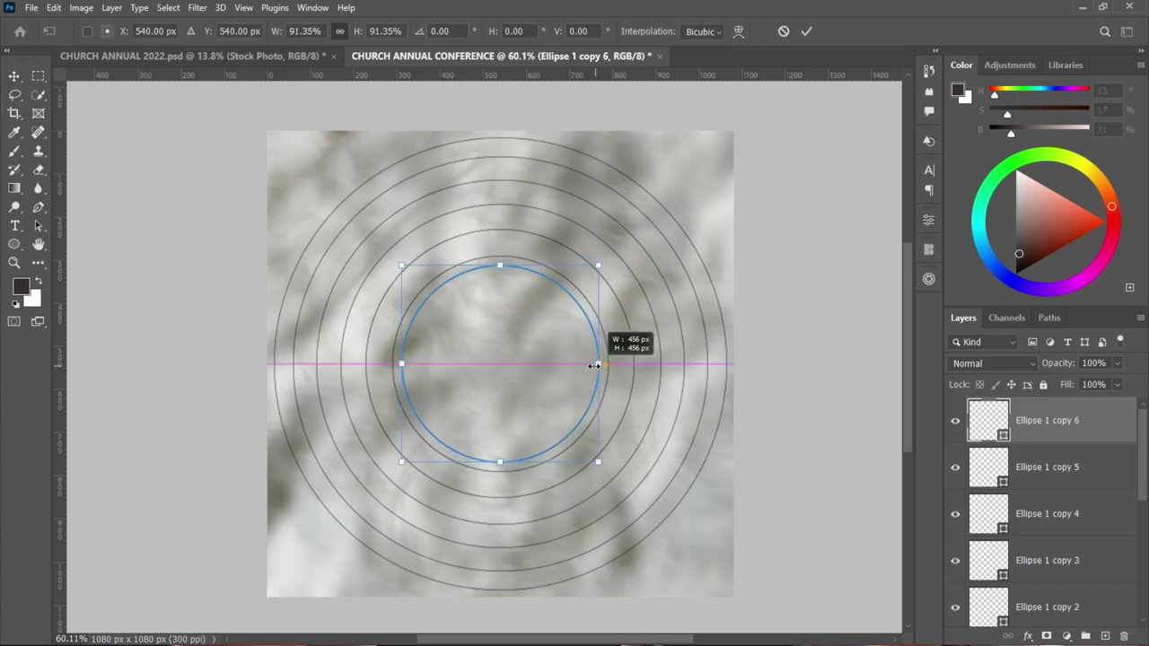
left_click(803, 32)
key("ctrl+t")
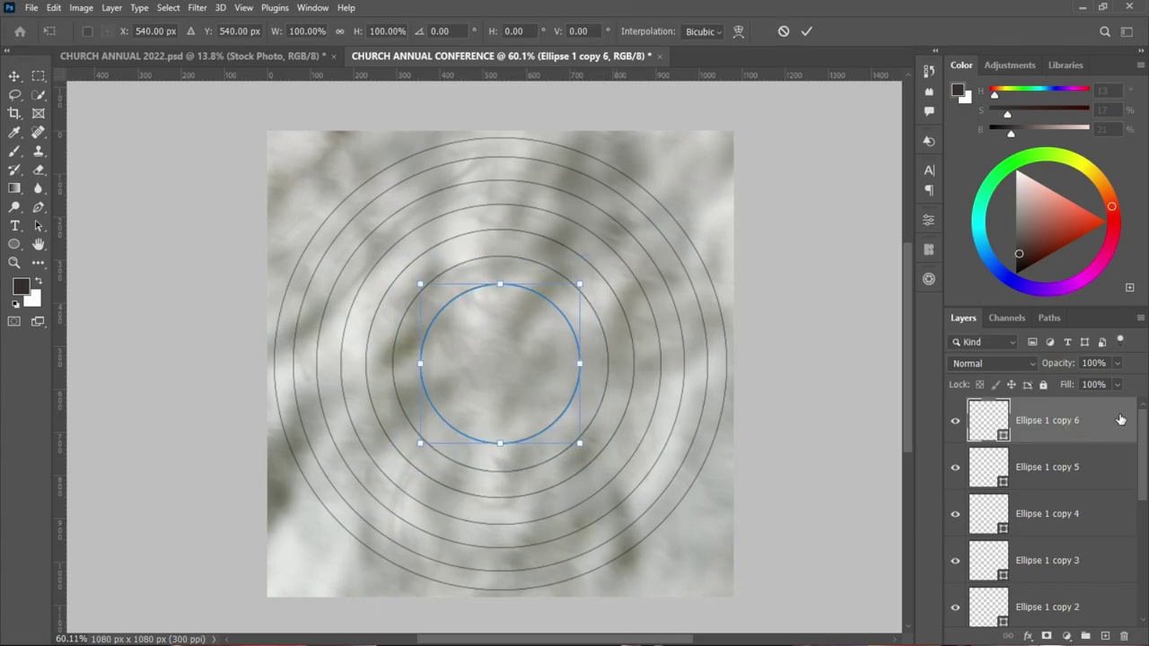
key("Return")
key("ctrl+j")
Step: Shrink the newest copy into the smallest, innermost ring
key("ctrl+t")
left_click_drag(587, 362, 547, 362)
key("Return")
Step: Select all Ellipse layers and convert them into one Smart Object
scroll(1146, 435, "down", 5)
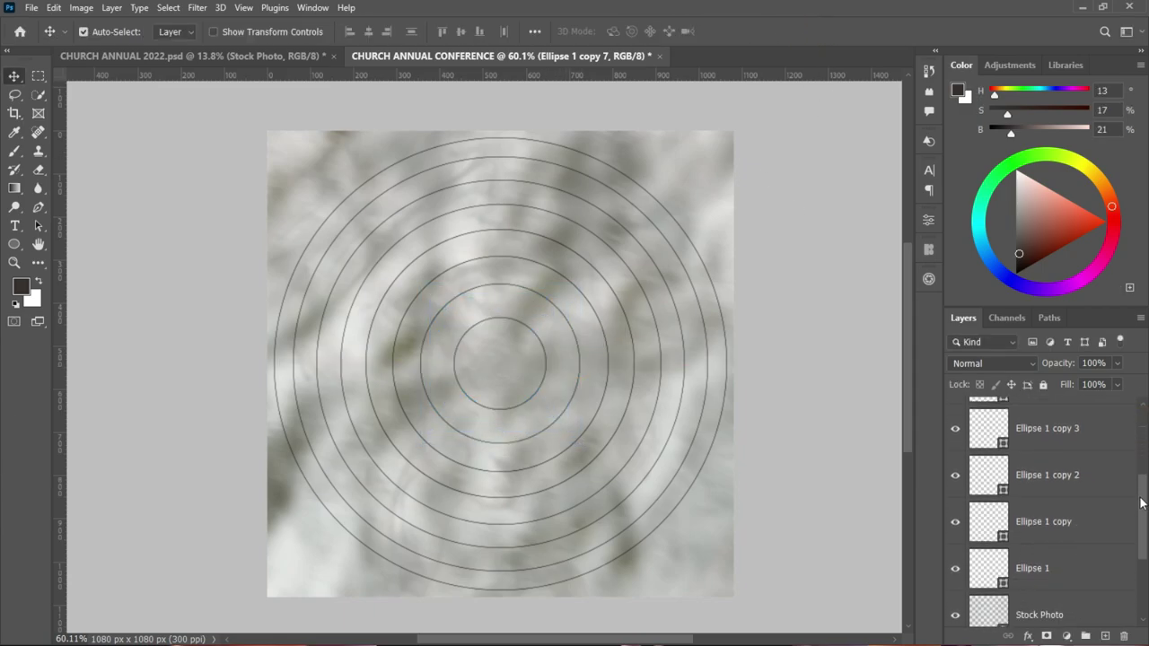
left_click(1073, 539, "shift")
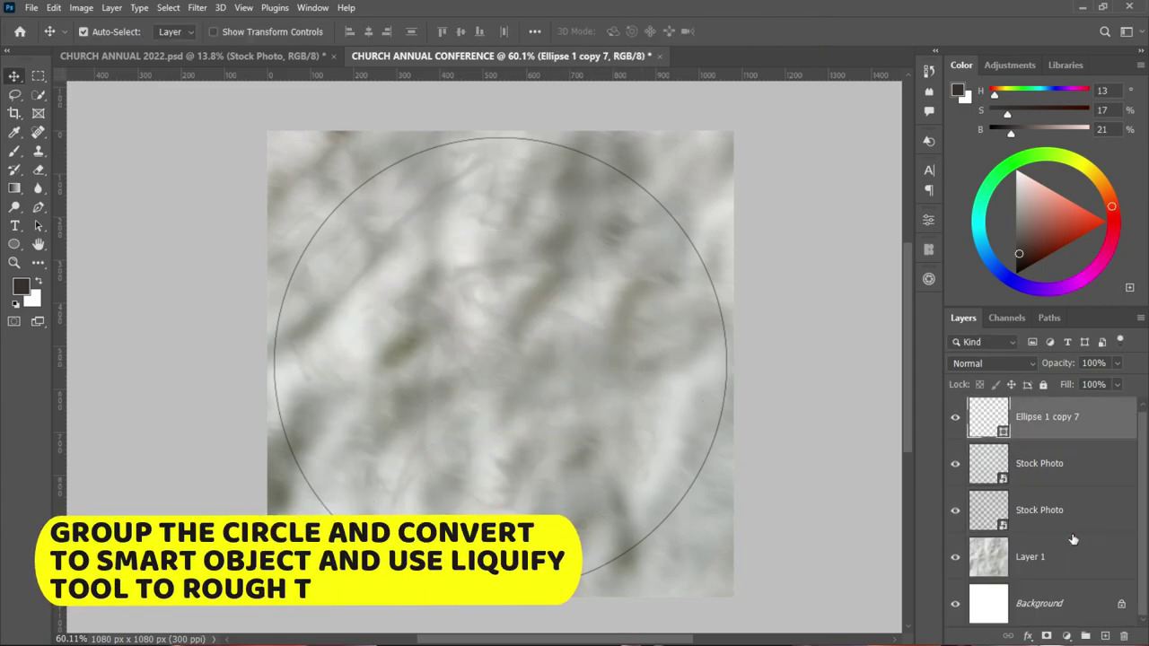
right_click(1080, 431)
left_click(944, 237)
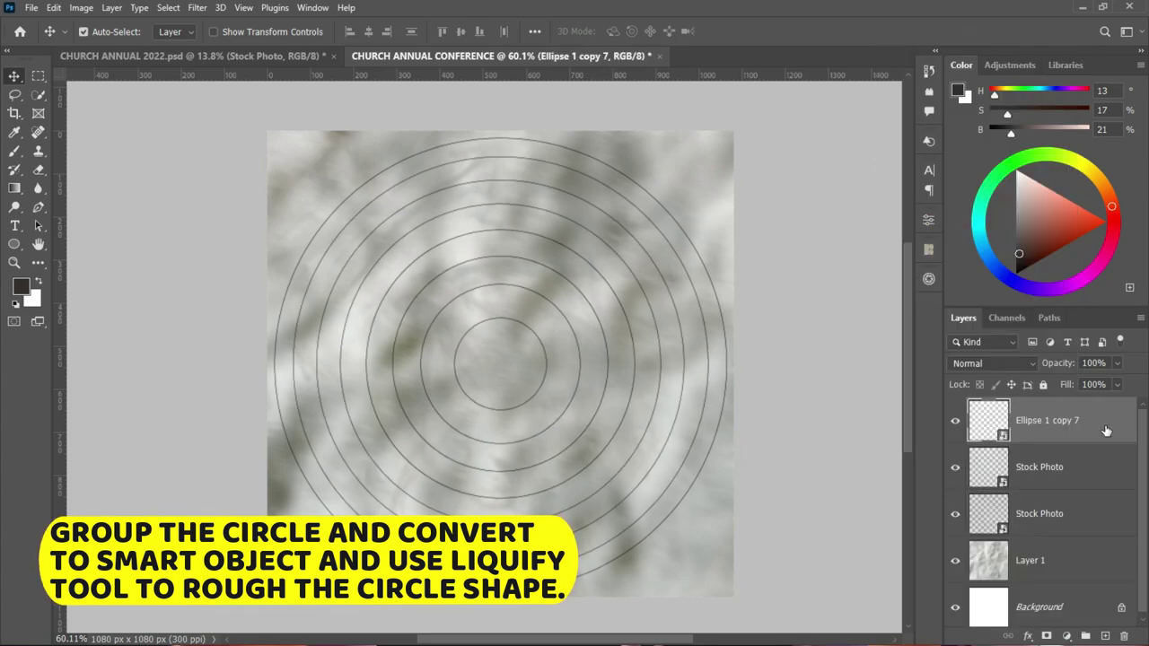
Step: Apply a slight Gaussian Blur to the ring smart object
left_click(197, 7)
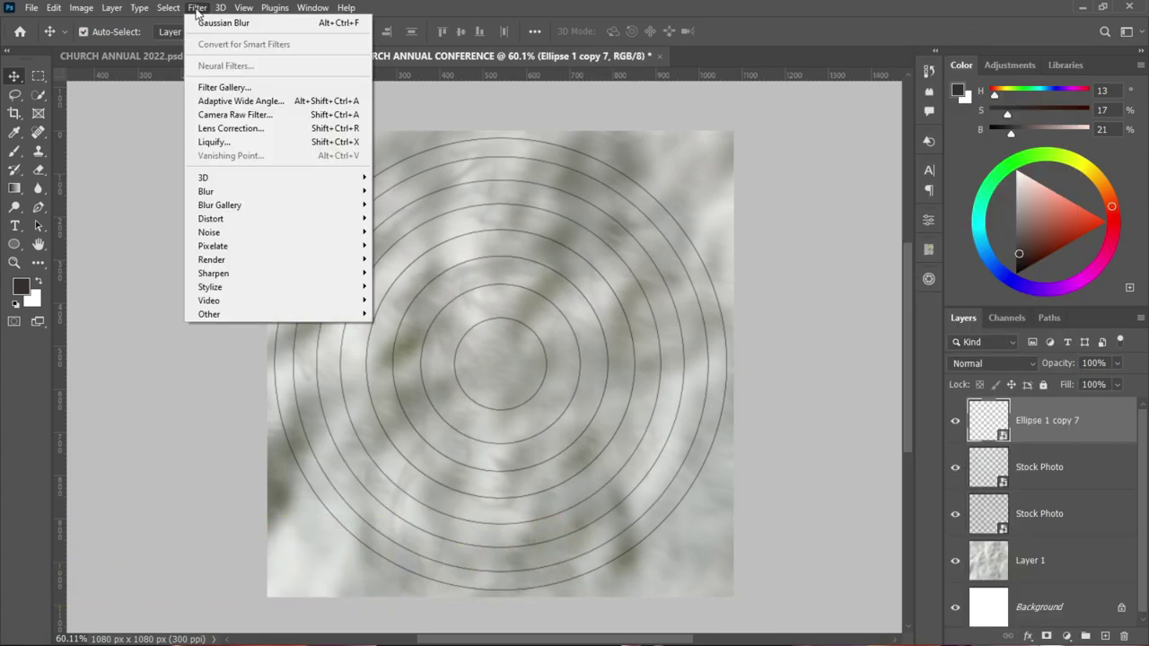
mouse_move(206, 191)
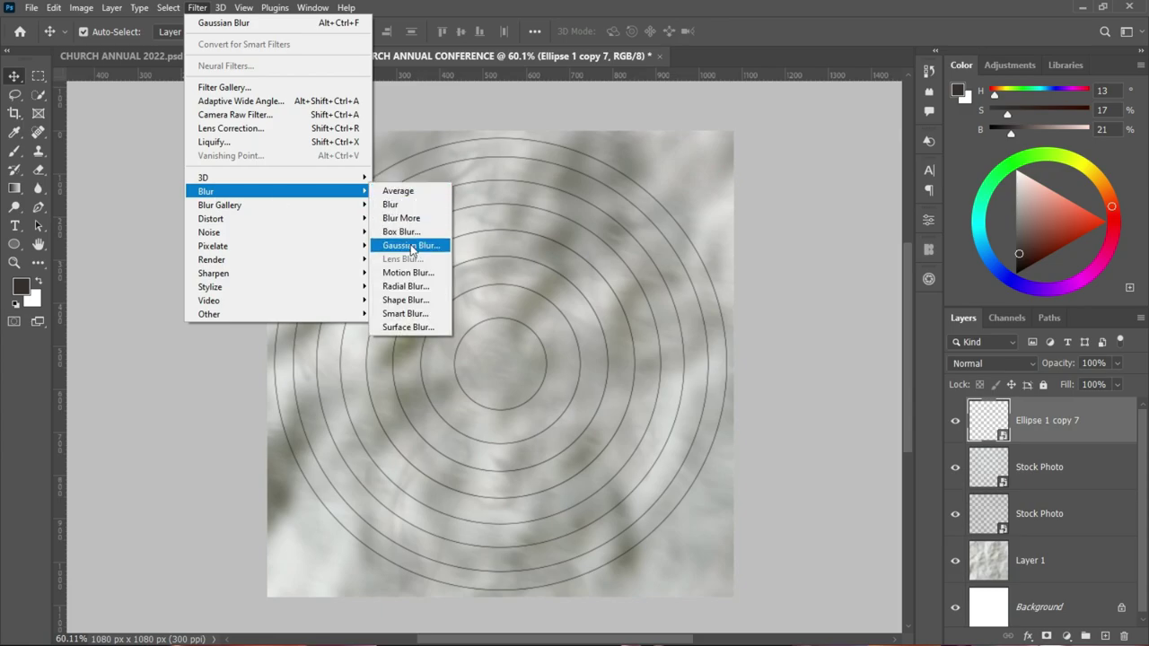
left_click(411, 249)
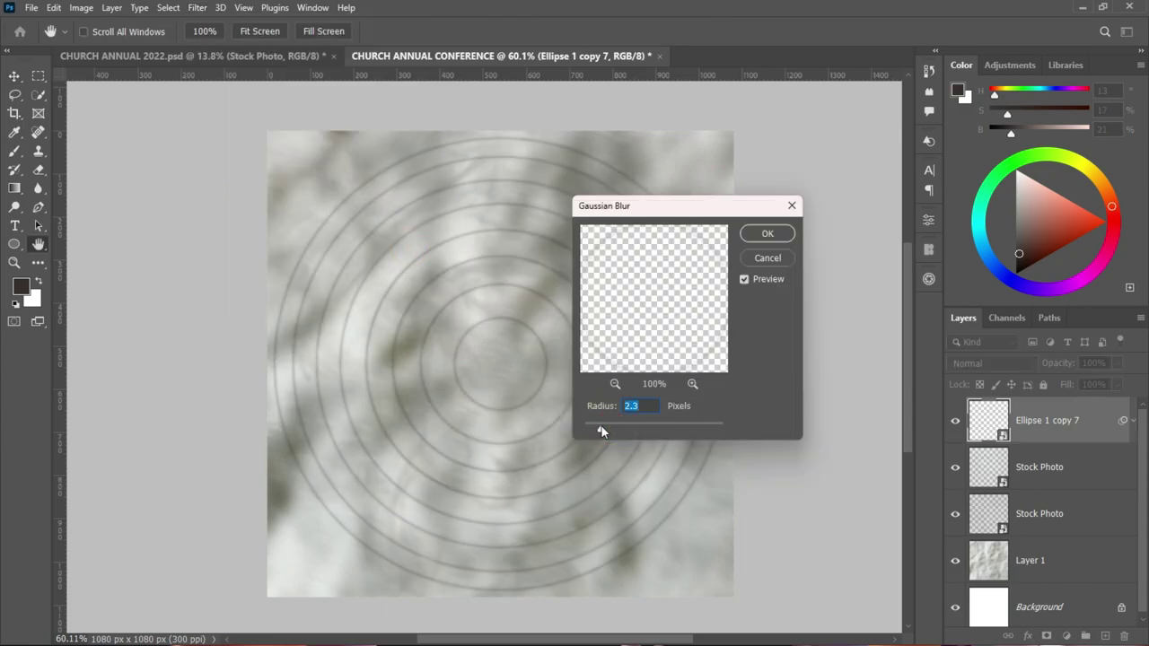
left_click(767, 233)
Step: Warp the rings into wavy contour lines with Liquify
left_click(197, 7)
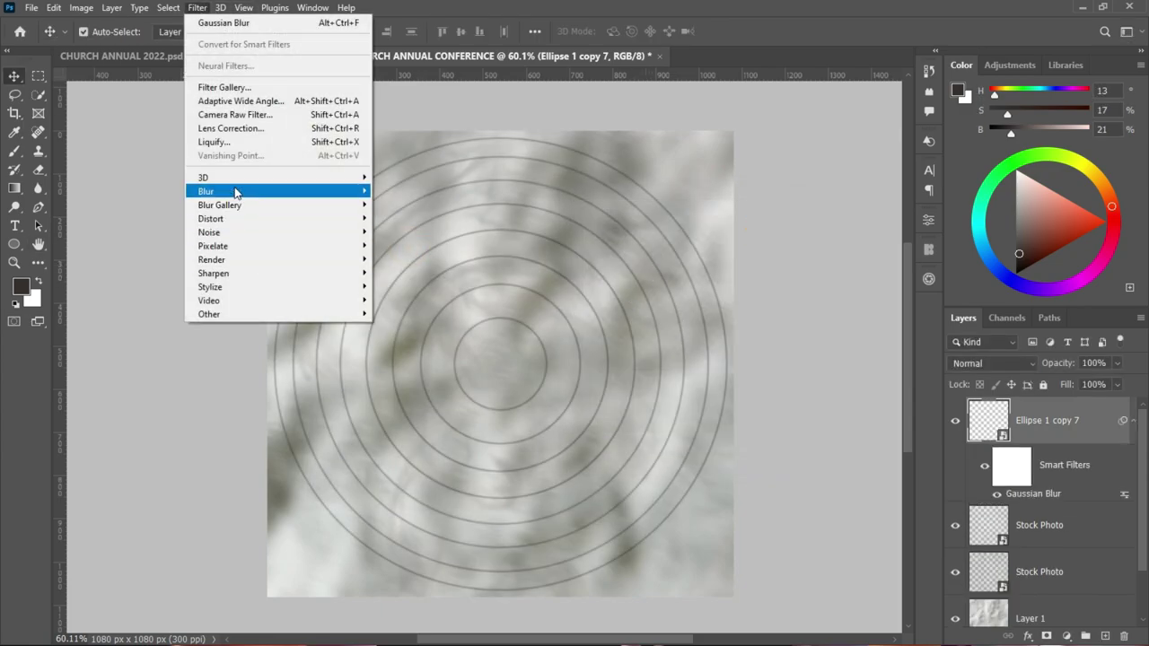
left_click(223, 143)
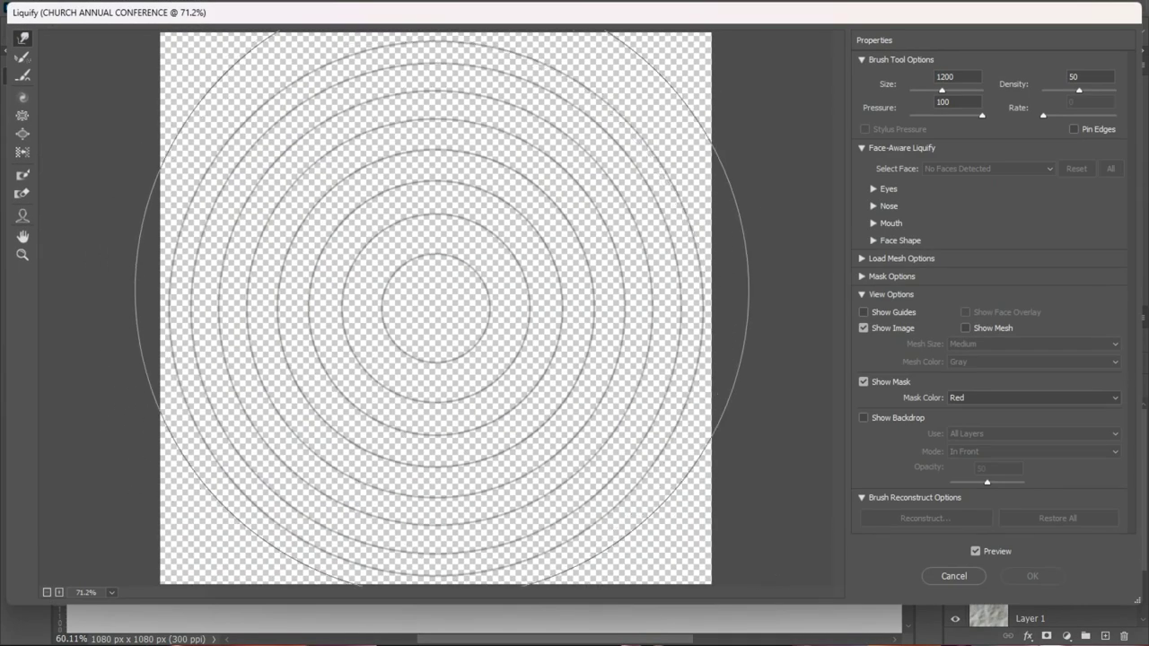
mouse_move(461, 350)
left_mouse_down()
mouse_move(481, 209)
mouse_move(544, 342)
mouse_move(269, 350)
left_mouse_up()
left_click(1032, 577)
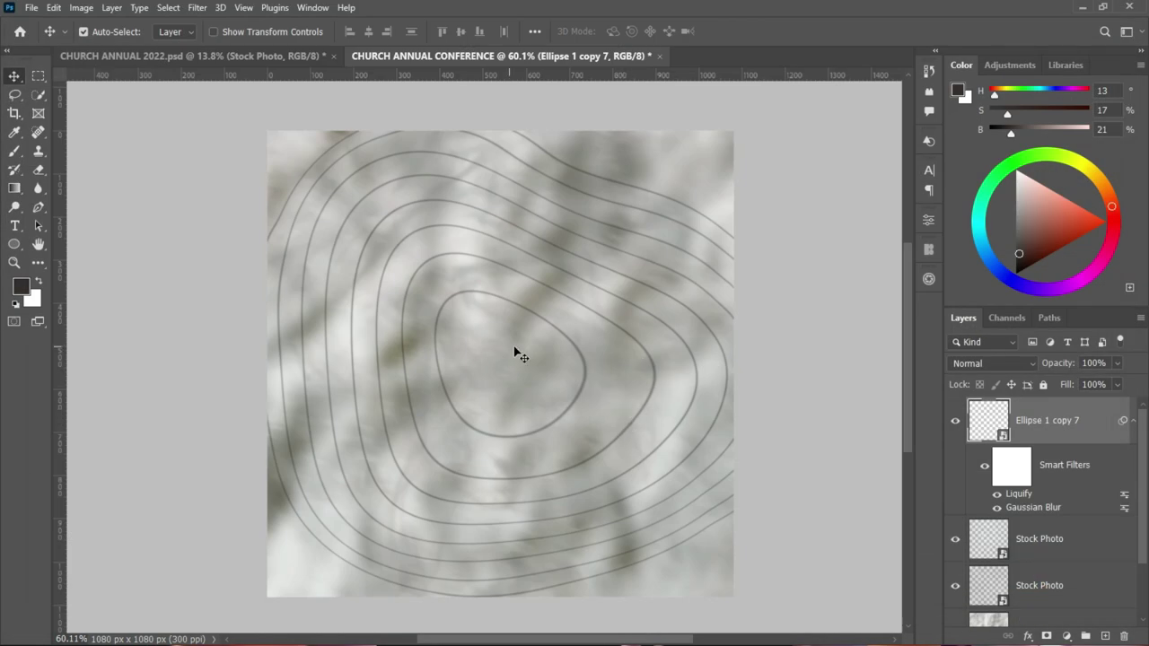
Step: Fade the rings layer to 22% opacity
scroll(517, 352, "up", 1)
left_click(1134, 420)
left_click_drag(1118, 382, 1069, 385)
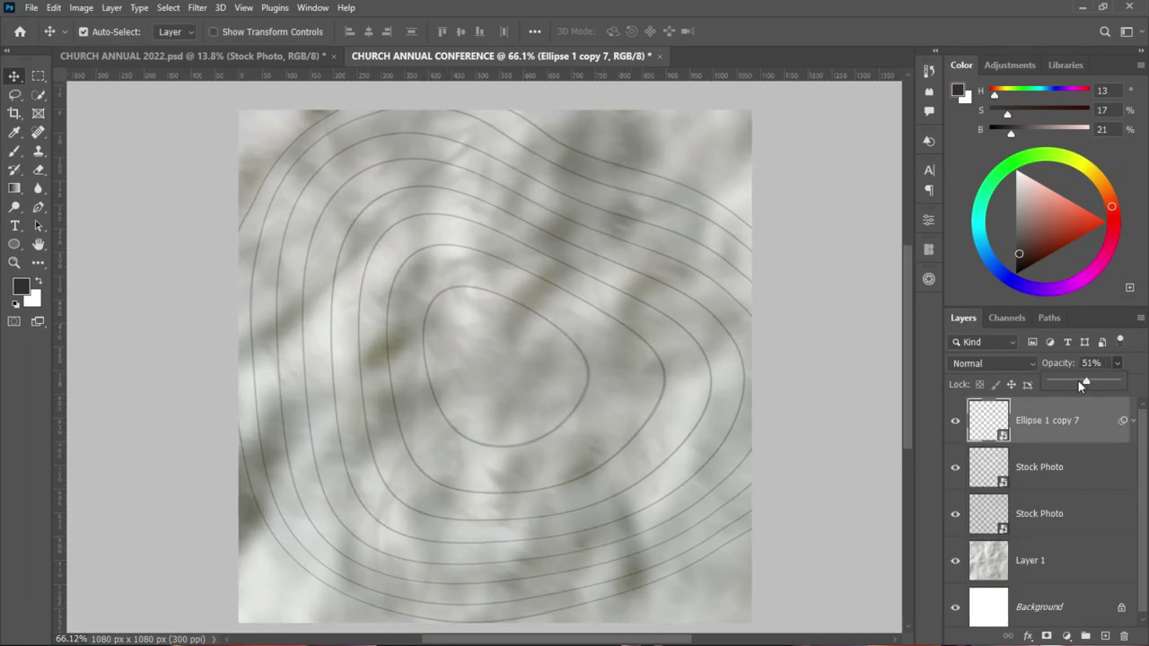
scroll(476, 380, "down", 1)
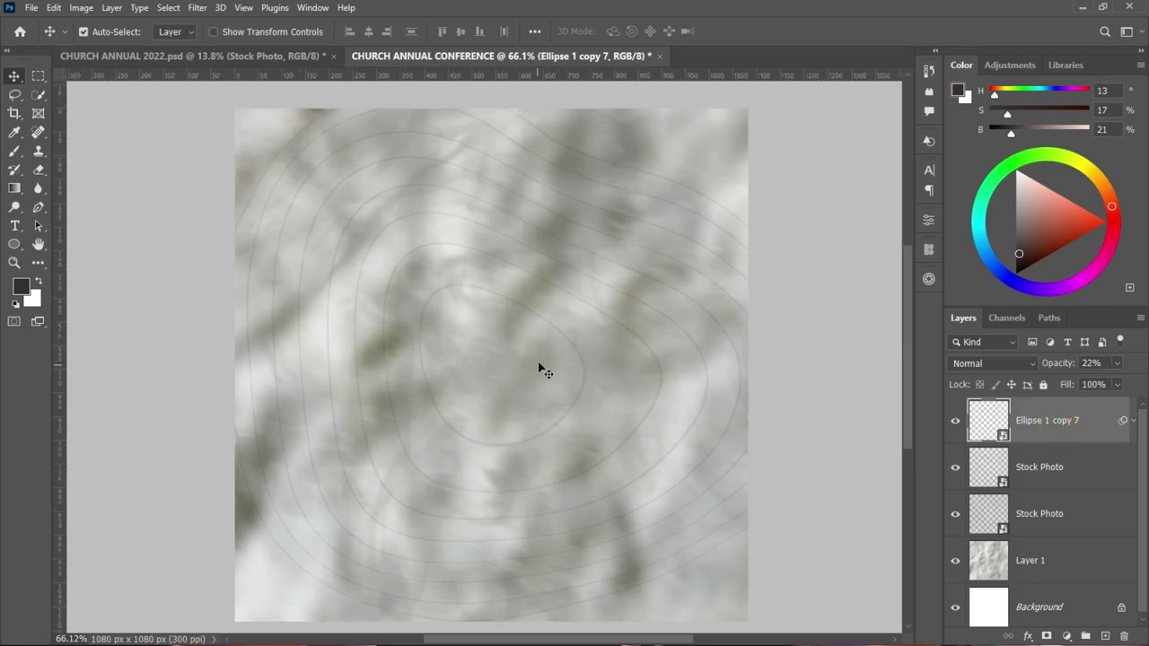
Step: Add a Gradient Fill layer with light grey colour stops
left_click(1067, 636)
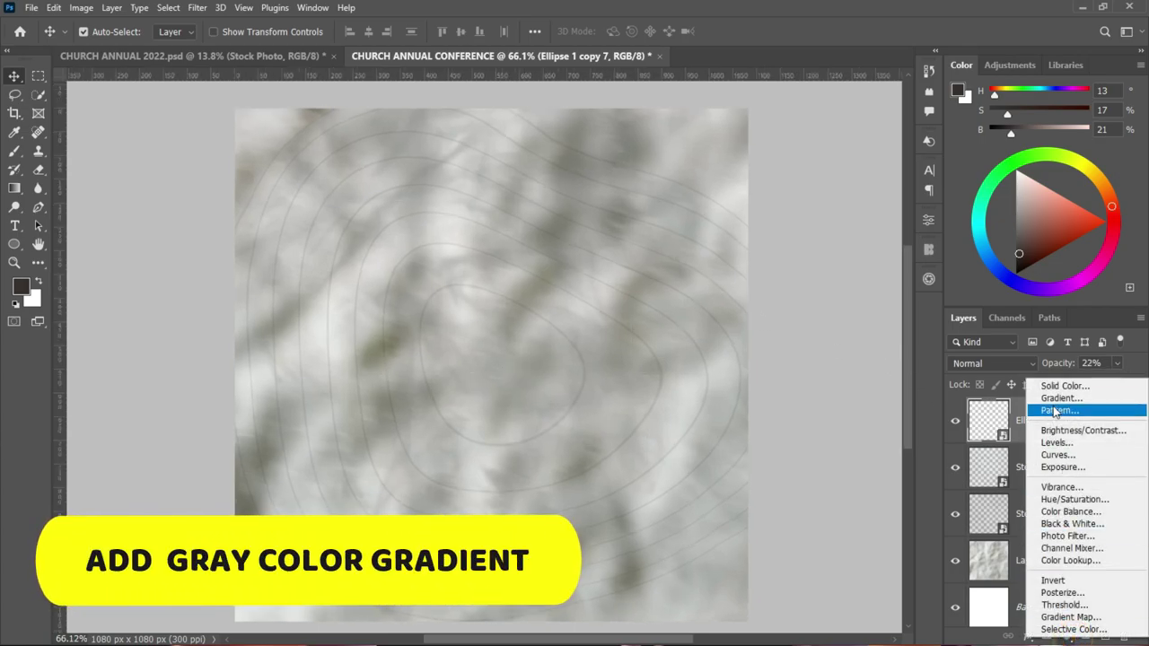
left_click(1051, 399)
left_click(912, 309)
left_click(749, 485)
double_click(749, 484)
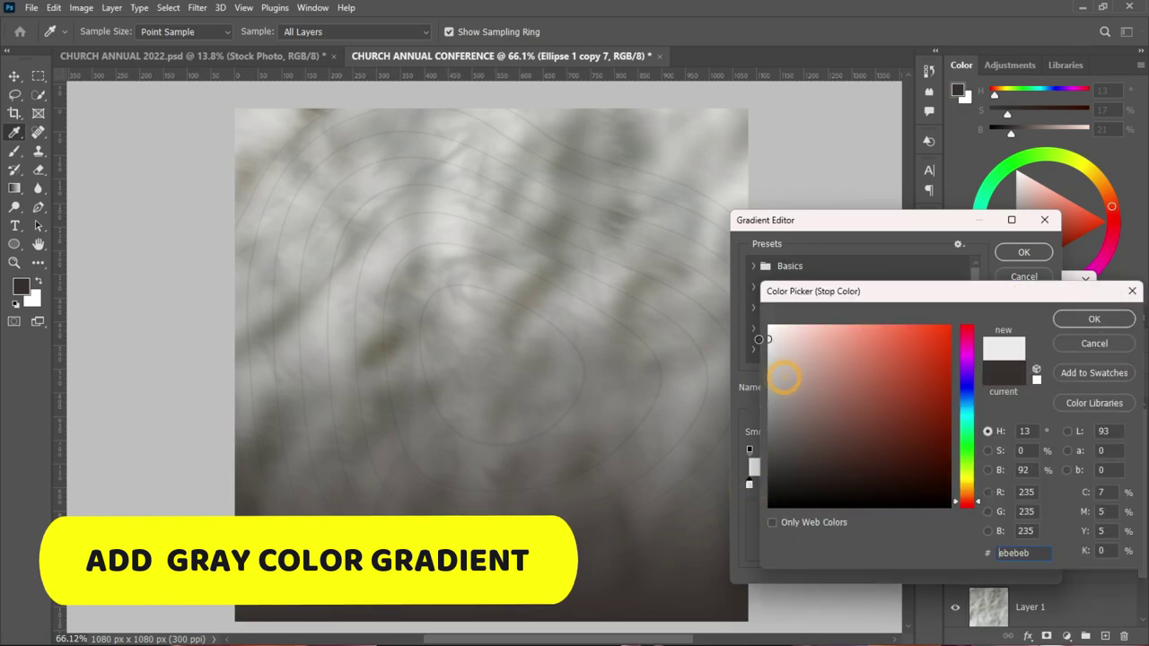
left_click(769, 343)
left_click(1094, 319)
double_click(1039, 482)
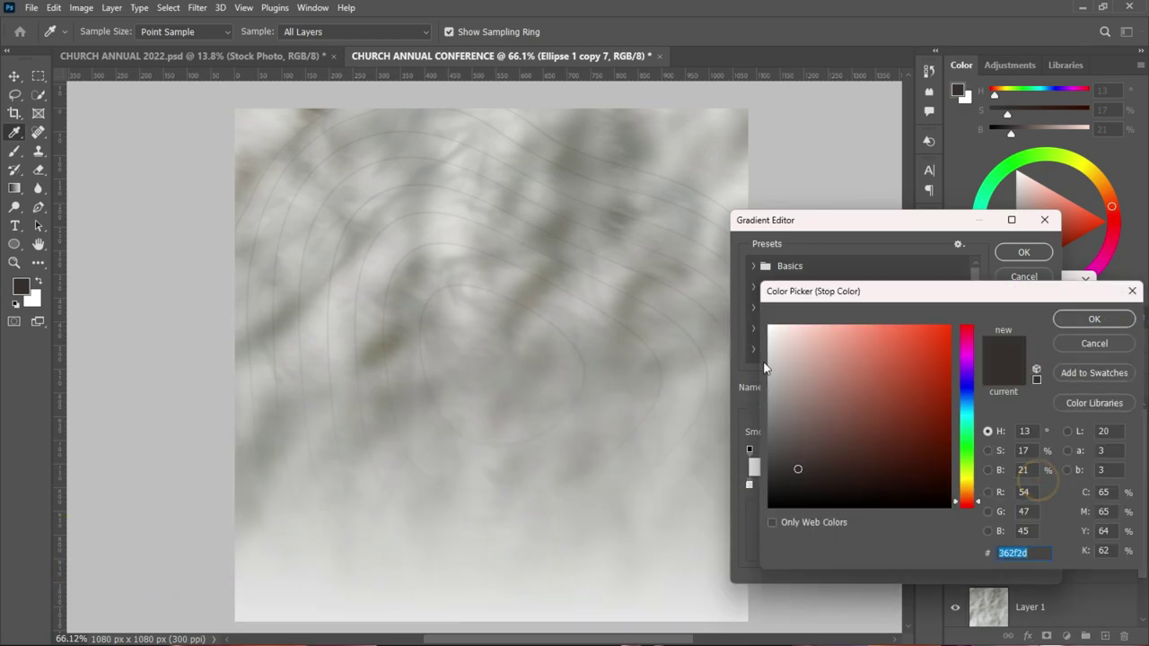
left_click(769, 339)
left_click(1095, 319)
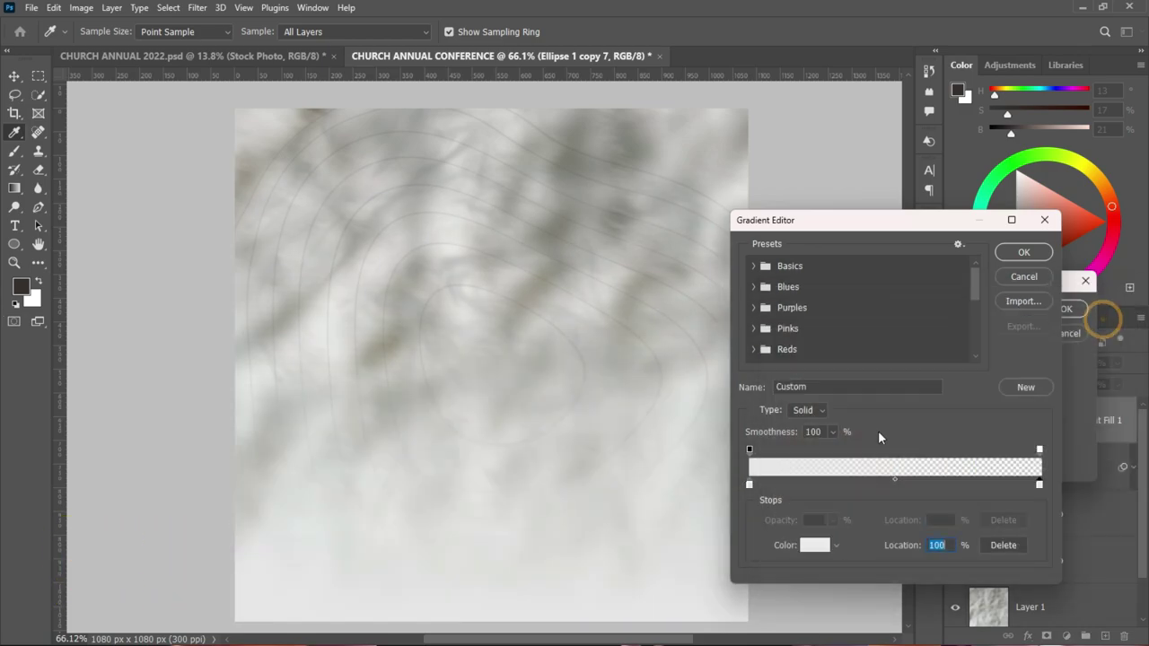
left_click(1023, 253)
key("Return")
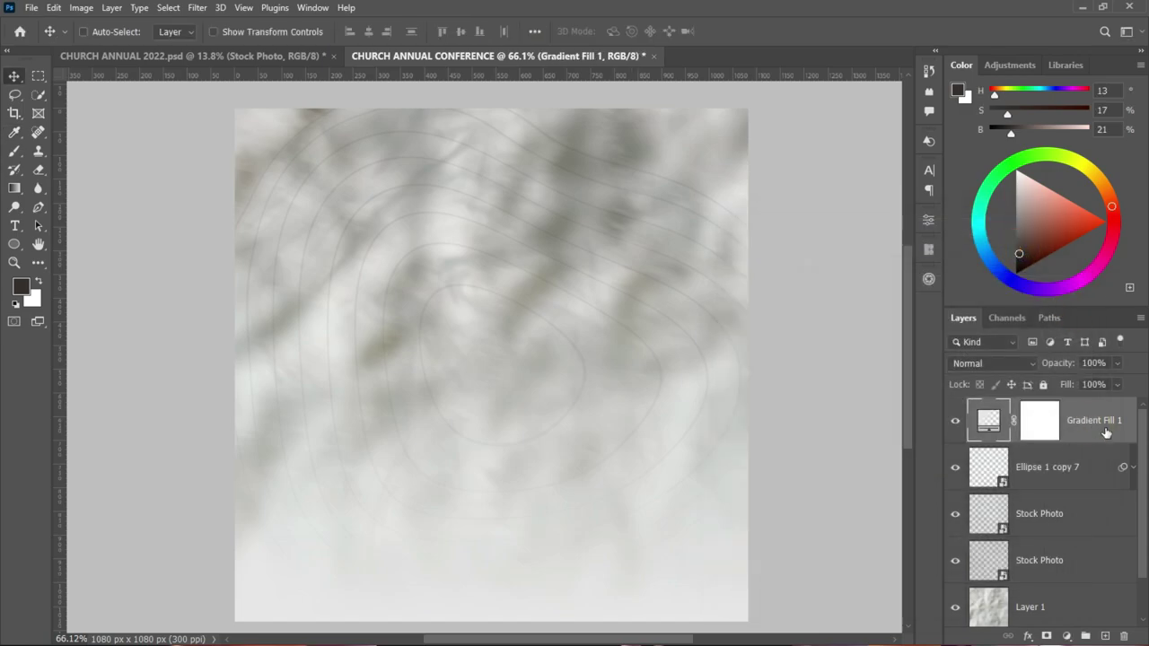
Step: Duplicate the Gradient Fill layer and tick Reverse on the copy
key("ctrl+j")
double_click(990, 424)
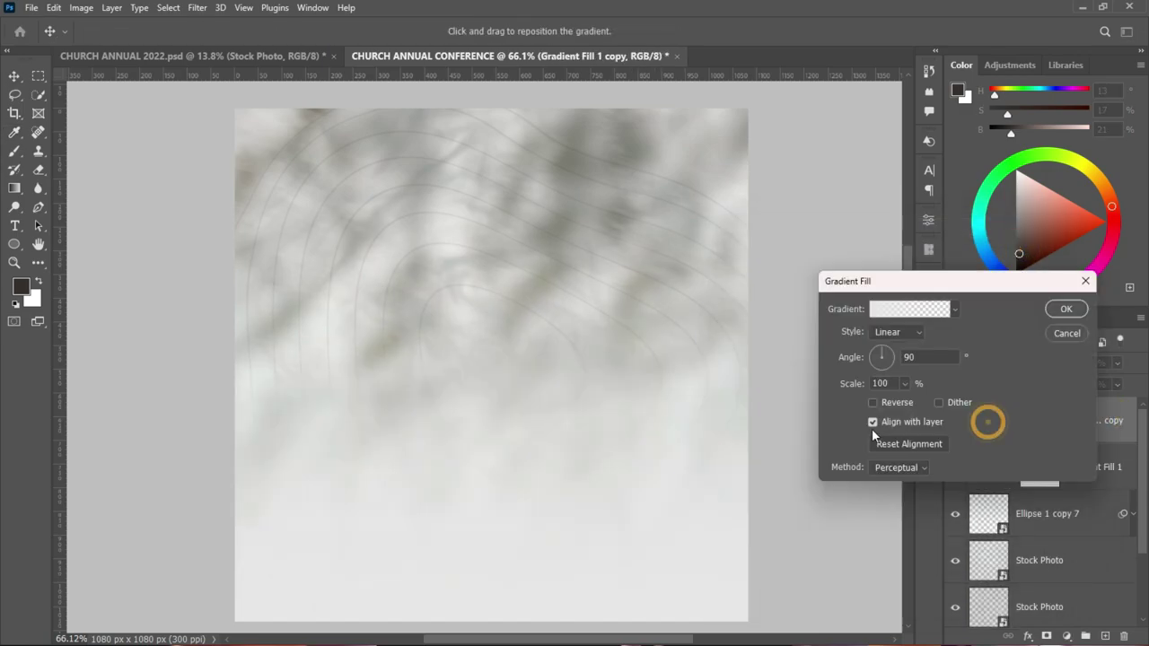
left_click(872, 403)
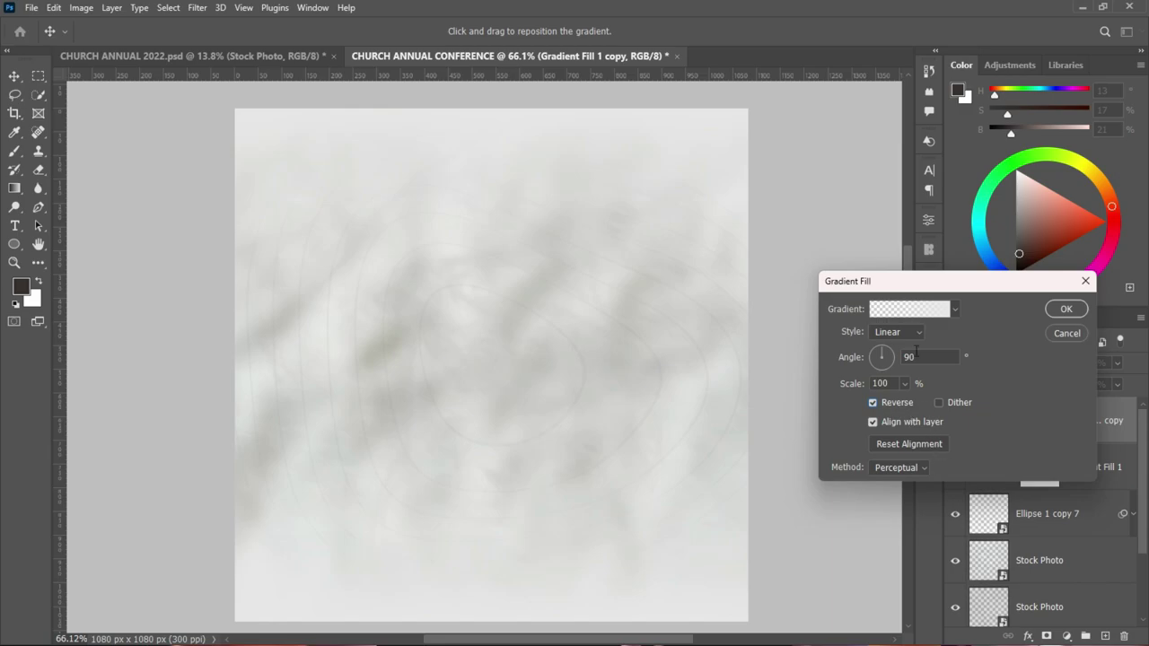
left_click(1066, 309)
left_click(1094, 515)
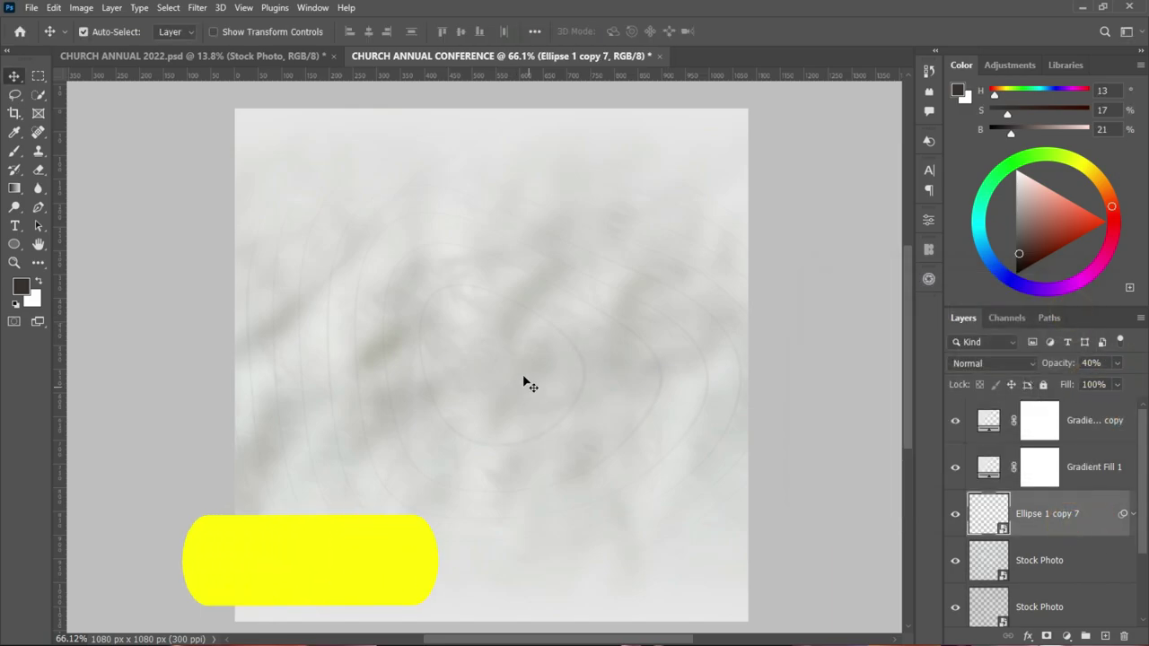
left_click(1095, 415)
Step: Create a white 230 × 585 px rectangle
key("u")
left_click(94, 240)
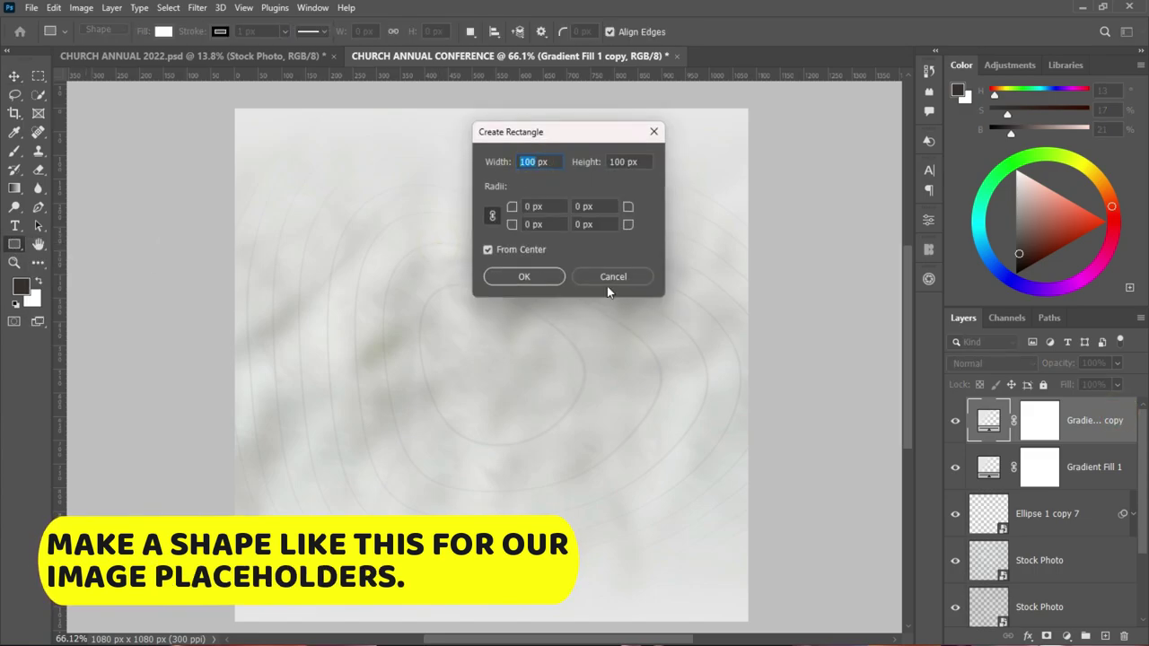
type("230")
double_click(625, 162)
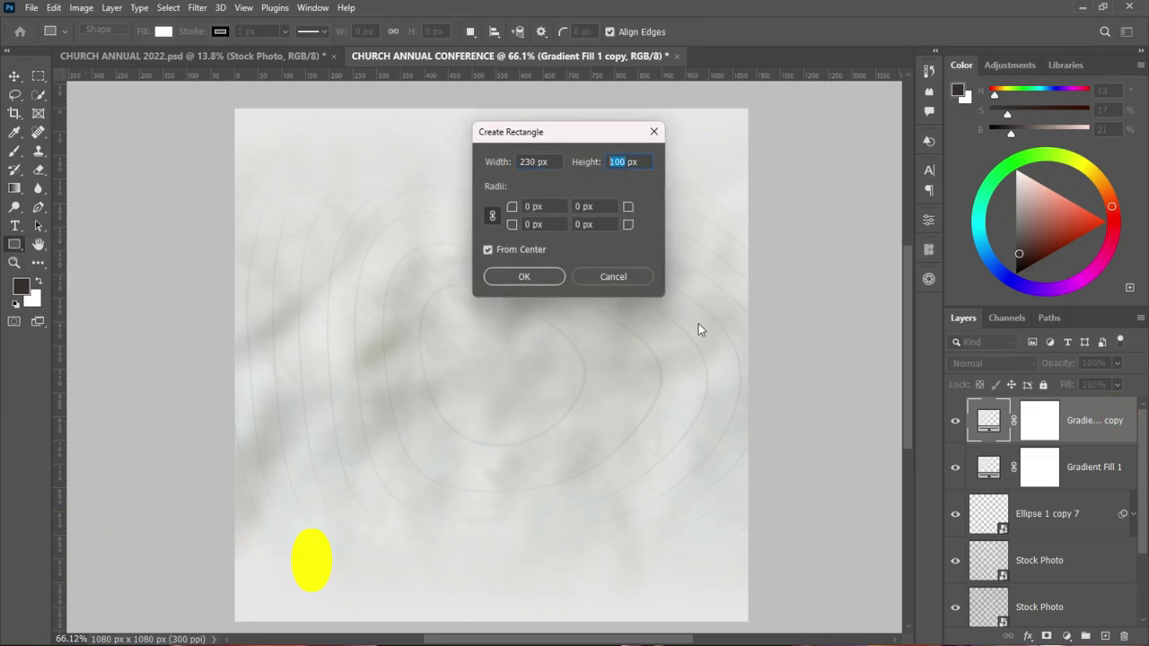
type("585")
left_click(502, 279)
Step: Move the rectangle to the left side of the canvas
key("v")
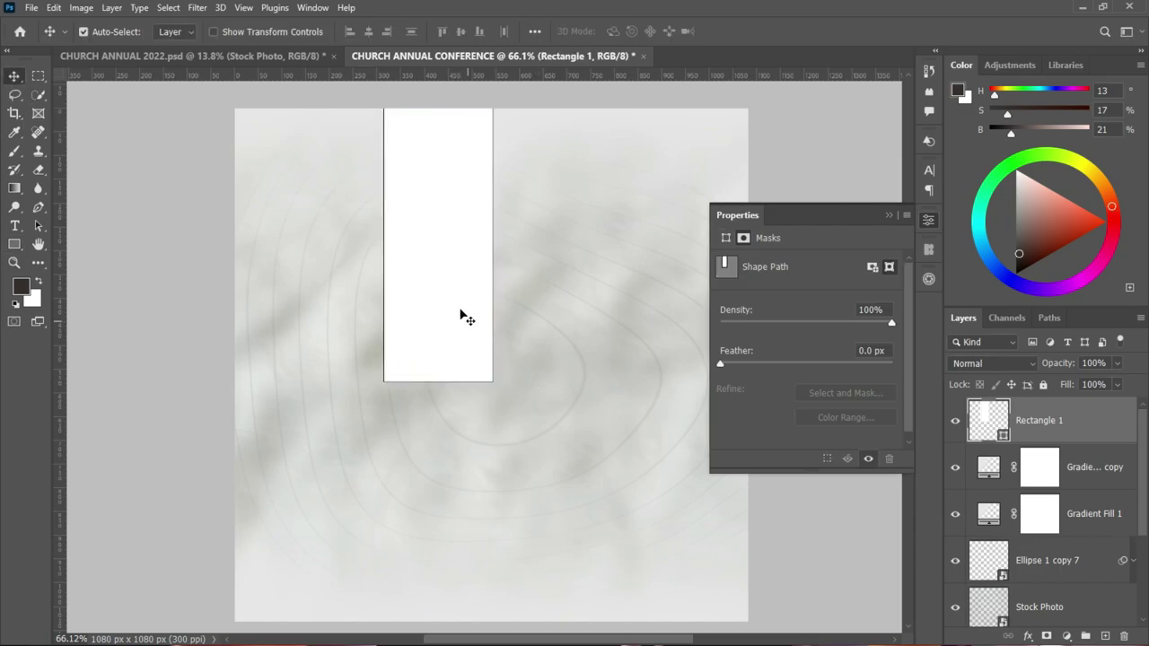
left_click_drag(462, 315, 411, 465)
left_click(887, 213)
left_click_drag(440, 372, 437, 371)
Step: Round the rectangle's top-left and bottom-right corners by 30 px
left_click(929, 219)
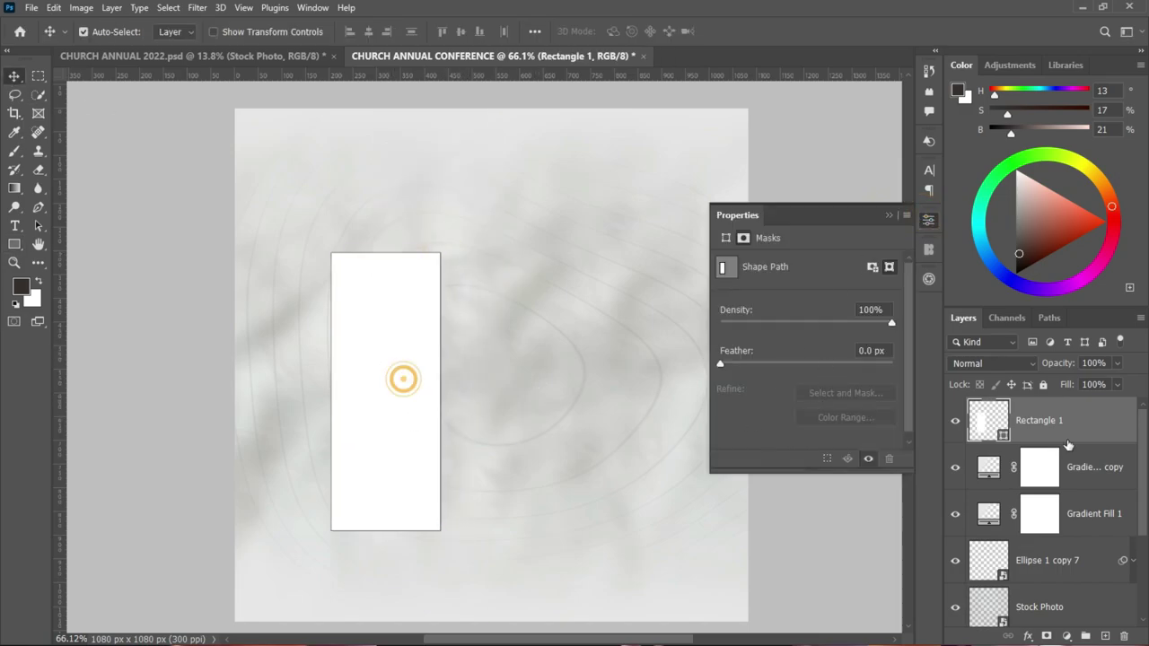
left_click(764, 399)
left_click(815, 368)
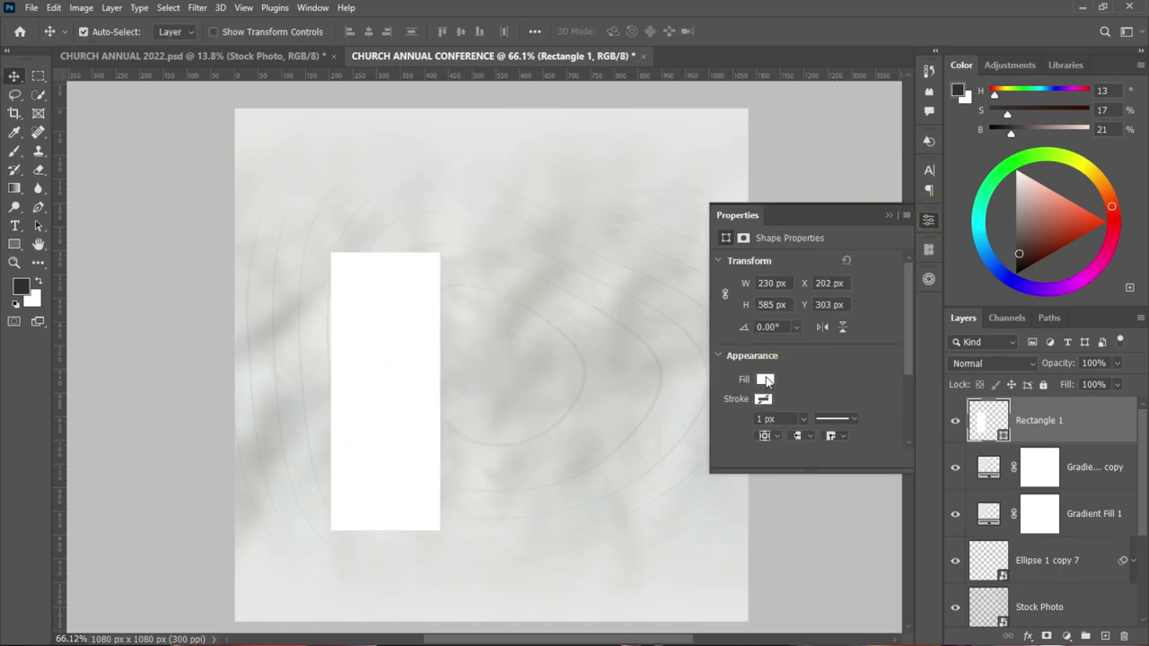
scroll(902, 359, "down", 3)
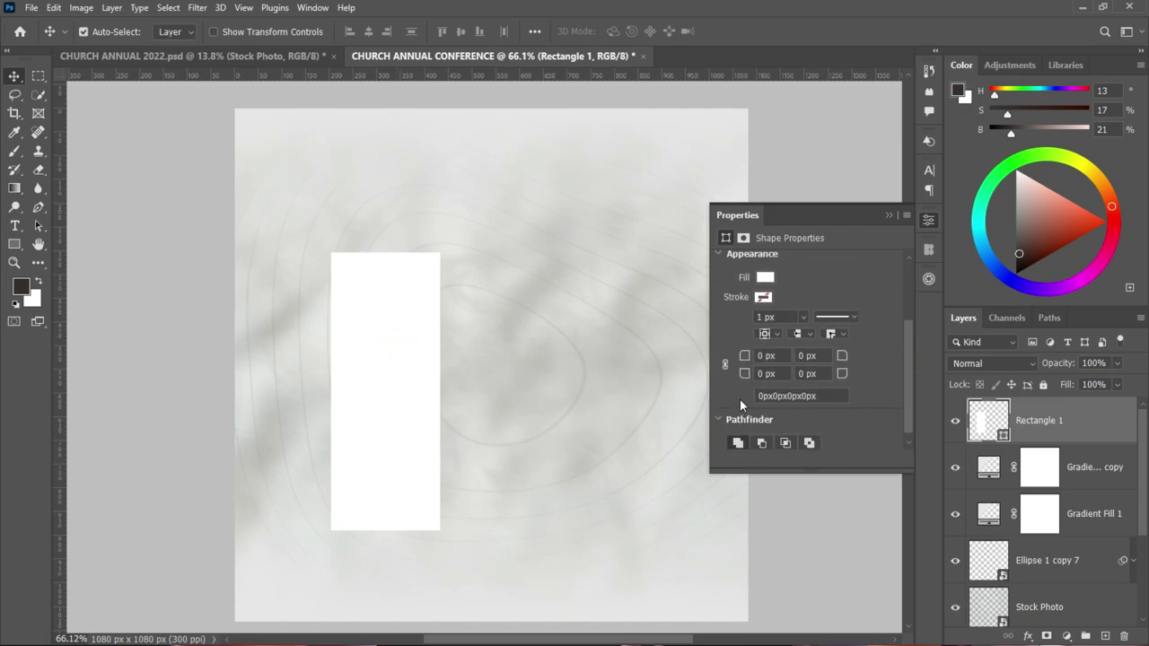
type("3")
type("30")
left_click(382, 348)
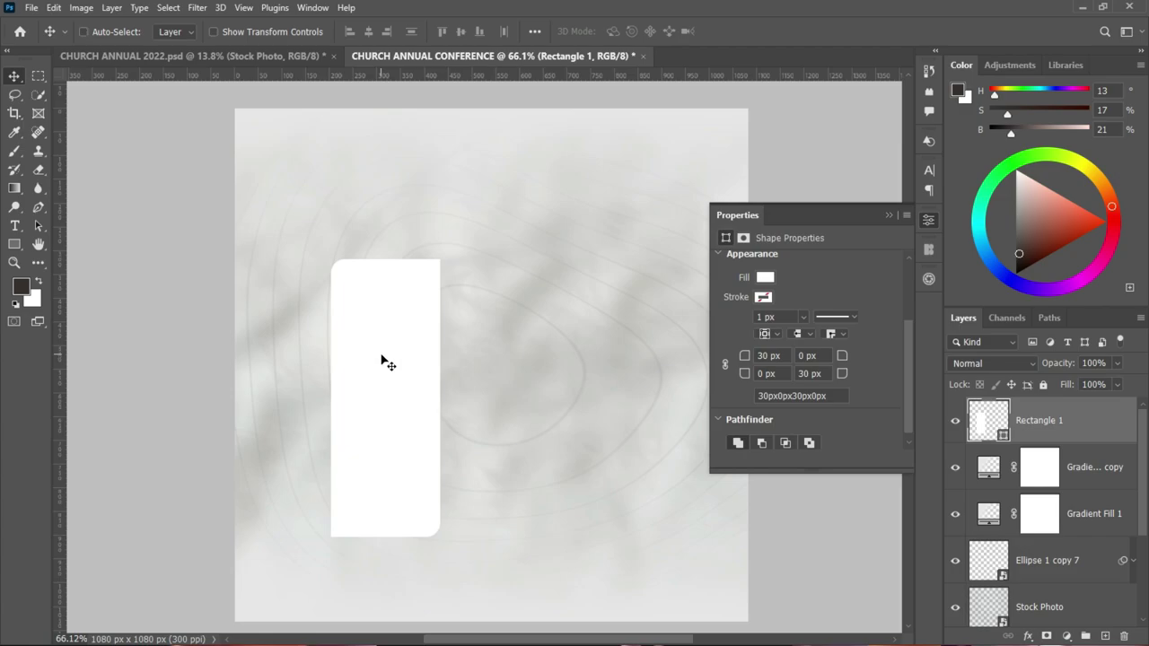
key("ctrl+t")
Step: Skew the rounded rectangle and add two evenly spaced copies to its right
left_click_drag(441, 261, 441, 242)
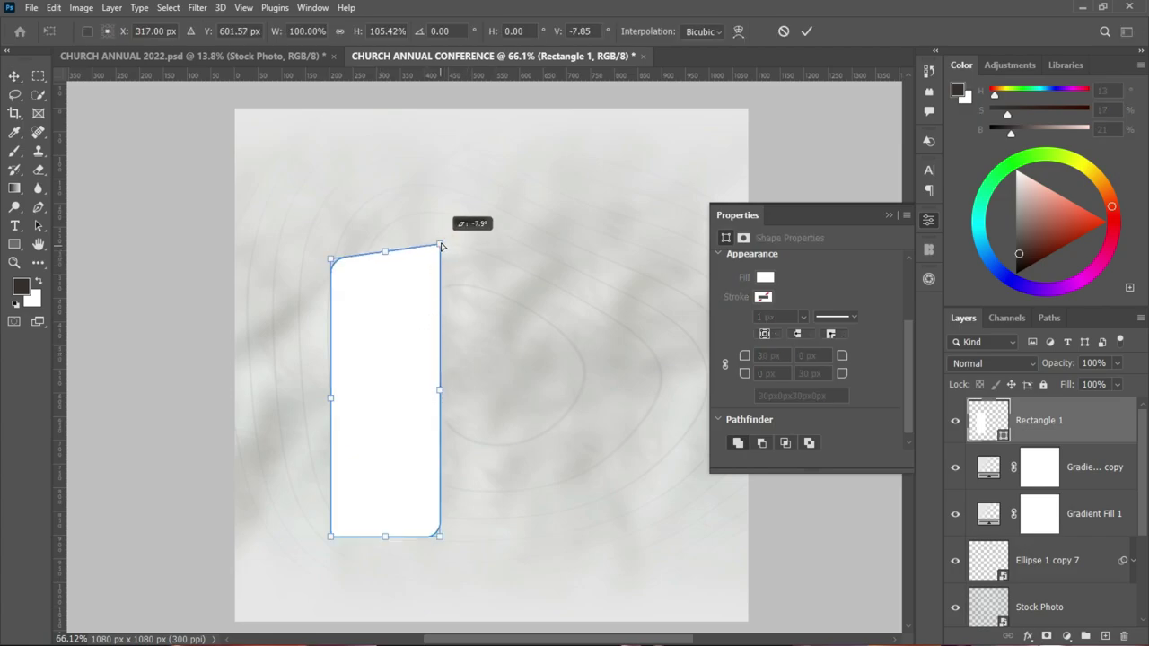
left_click_drag(331, 537, 330, 558)
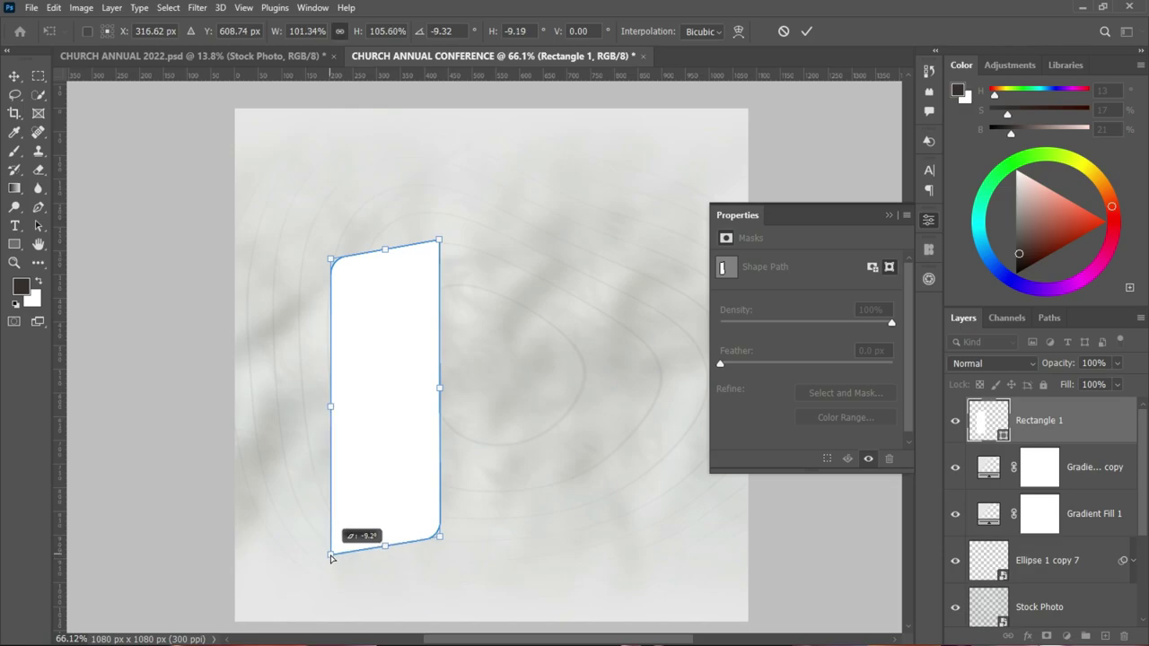
left_click(806, 30)
mouse_move(405, 384)
left_mouse_down()
mouse_move(507, 338)
mouse_move(501, 349)
left_mouse_up()
mouse_move(495, 350)
left_mouse_down()
mouse_move(632, 364)
mouse_move(611, 362)
left_mouse_up()
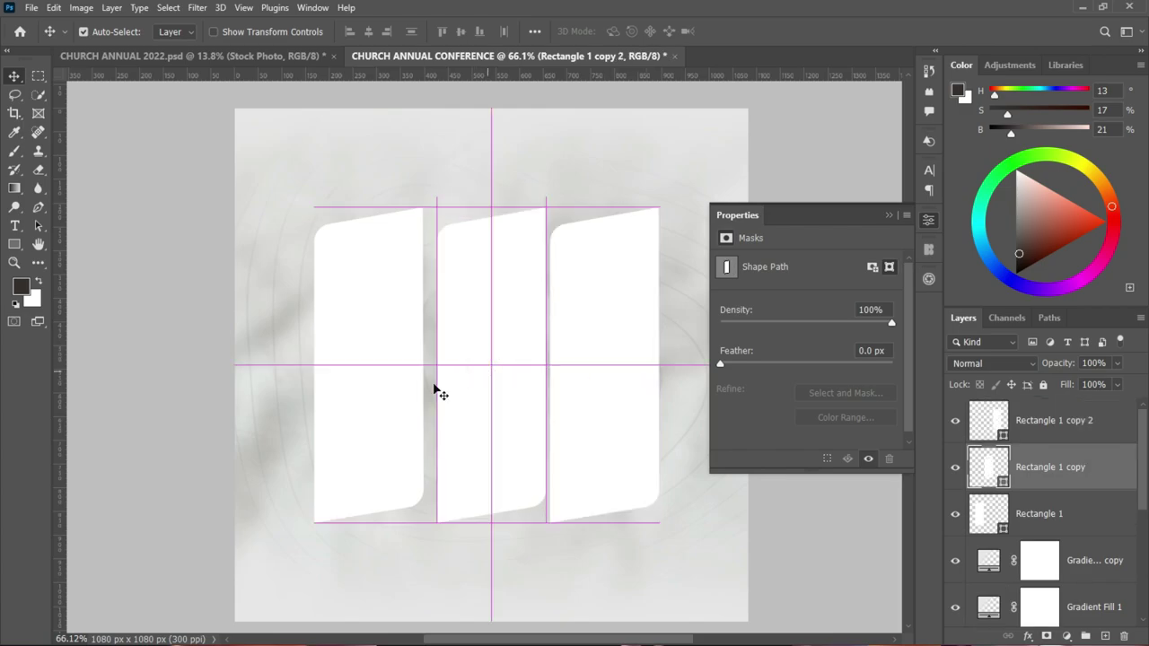
left_click_drag(380, 374, 390, 385)
Step: Shift the three panels together and align their tops to a guide about 251 px down
left_click(929, 219)
left_click(1108, 436, "shift")
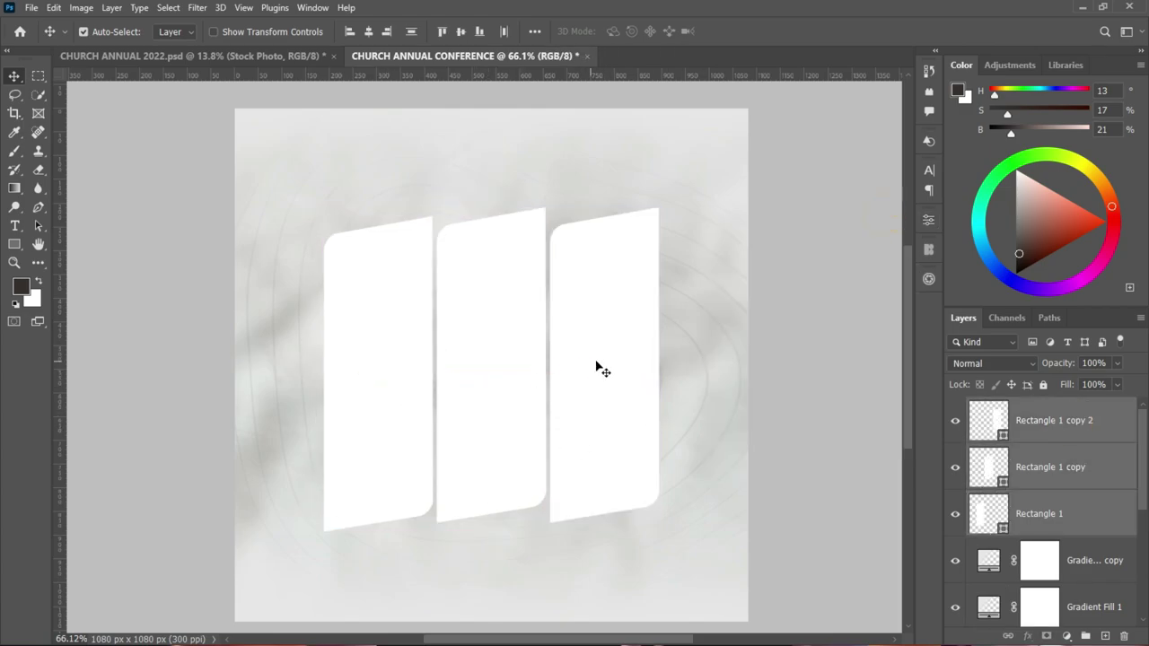
left_click_drag(598, 369, 587, 386)
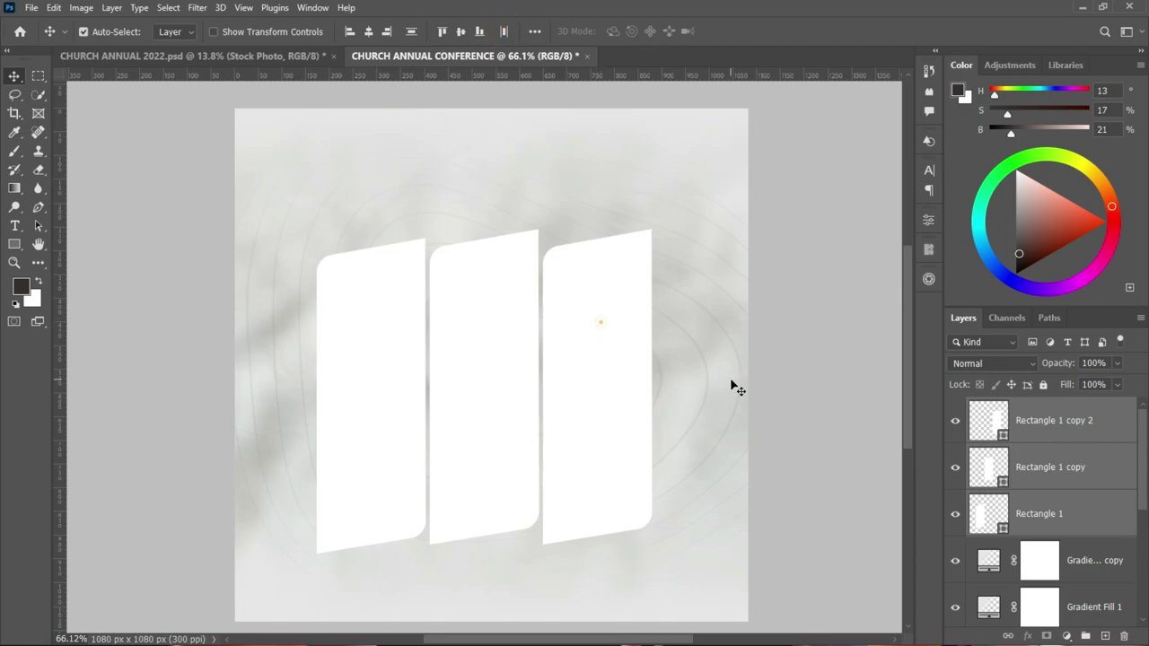
left_click(798, 526)
mouse_move(270, 75)
left_mouse_down()
mouse_move(270, 245)
mouse_move(272, 228)
left_mouse_up()
left_click_drag(336, 372, 344, 376)
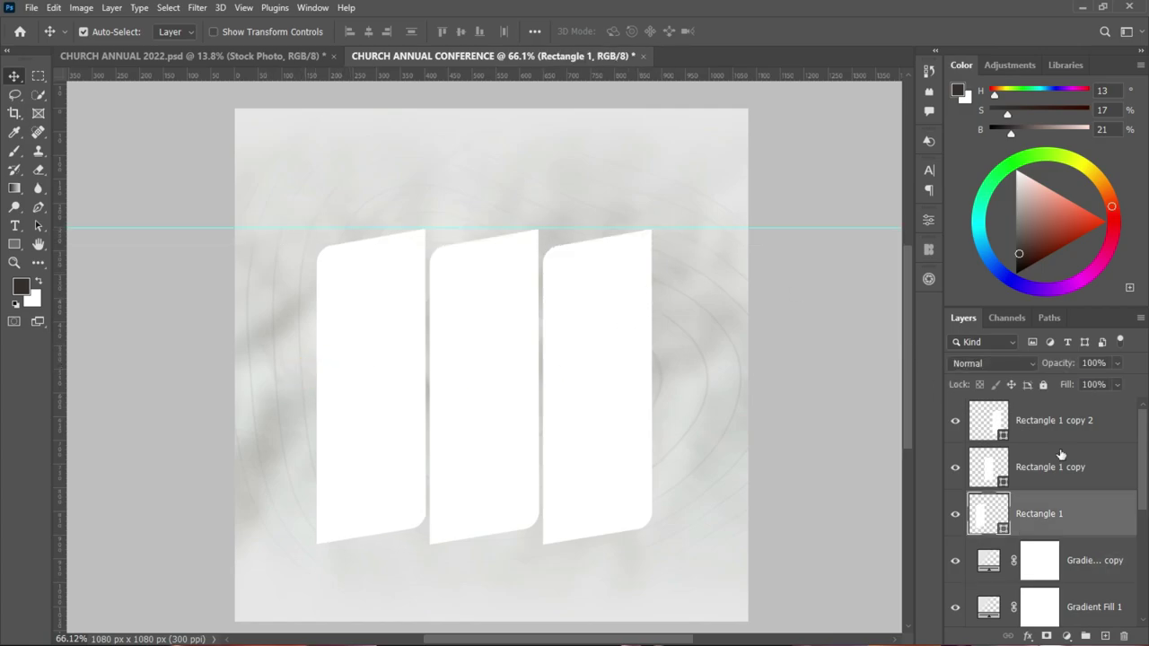
scroll(418, 386, "down", 1)
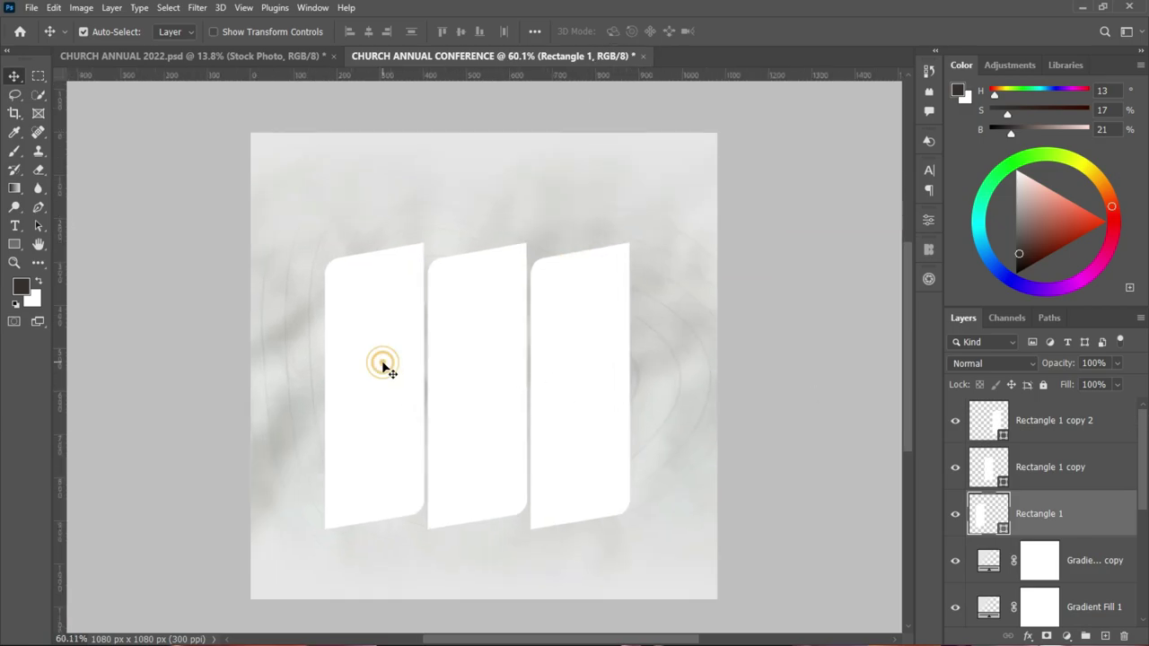
Step: Fill the left, middle and right panels near-black #0e0e0e
double_click(991, 518)
left_click(772, 503)
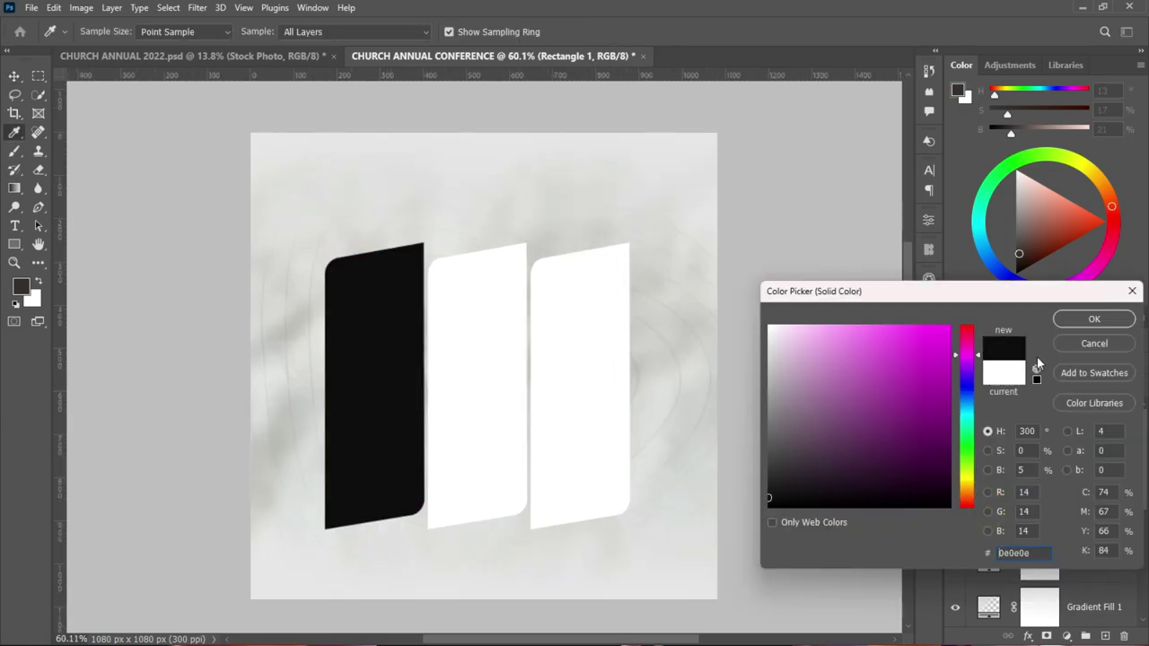
left_click(1023, 314)
double_click(988, 467)
left_click(413, 457)
left_click(1094, 319)
double_click(988, 418)
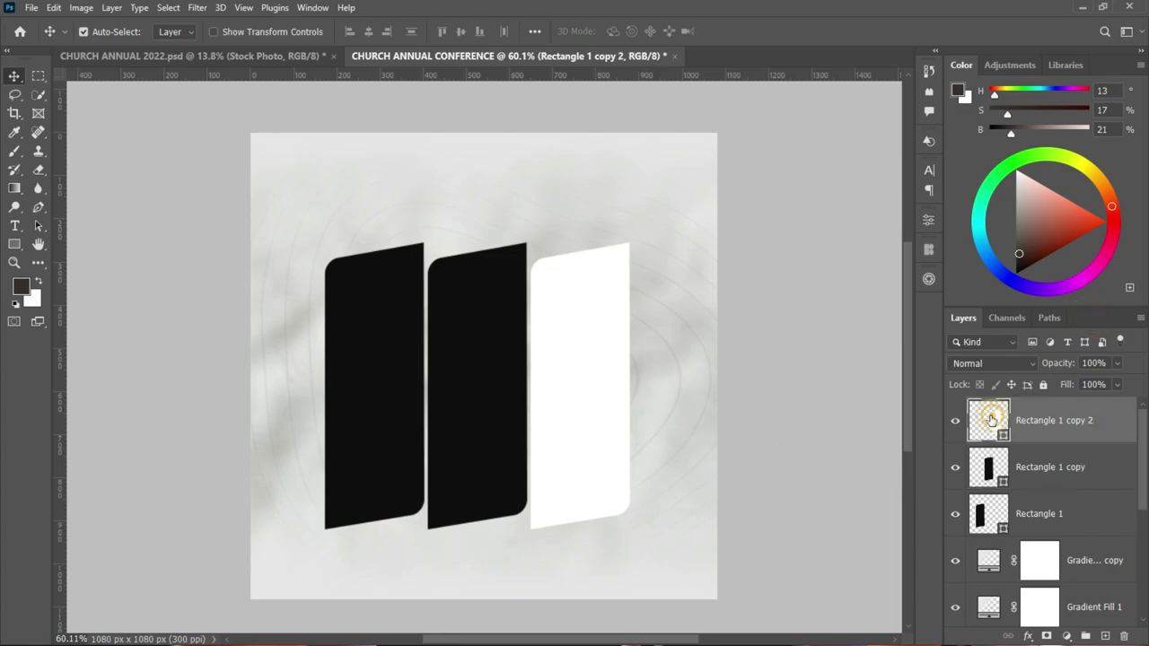
left_click(387, 432)
left_click(1094, 319)
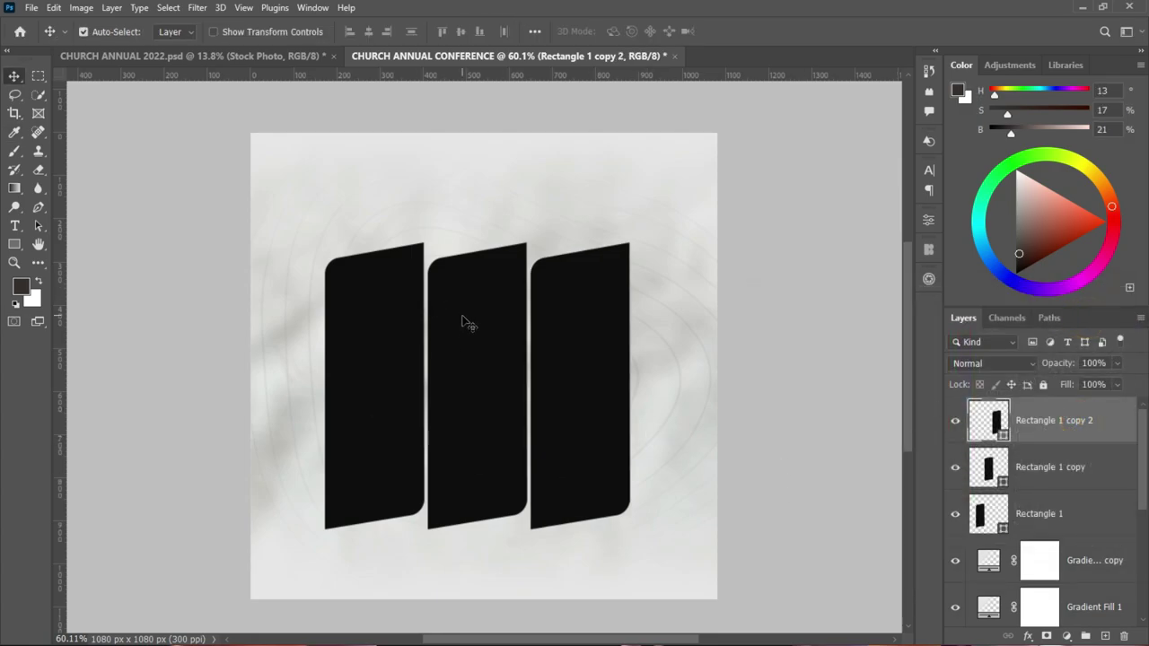
Step: Draw a new rectangle over the left panel and stretch it downward
left_click(14, 245)
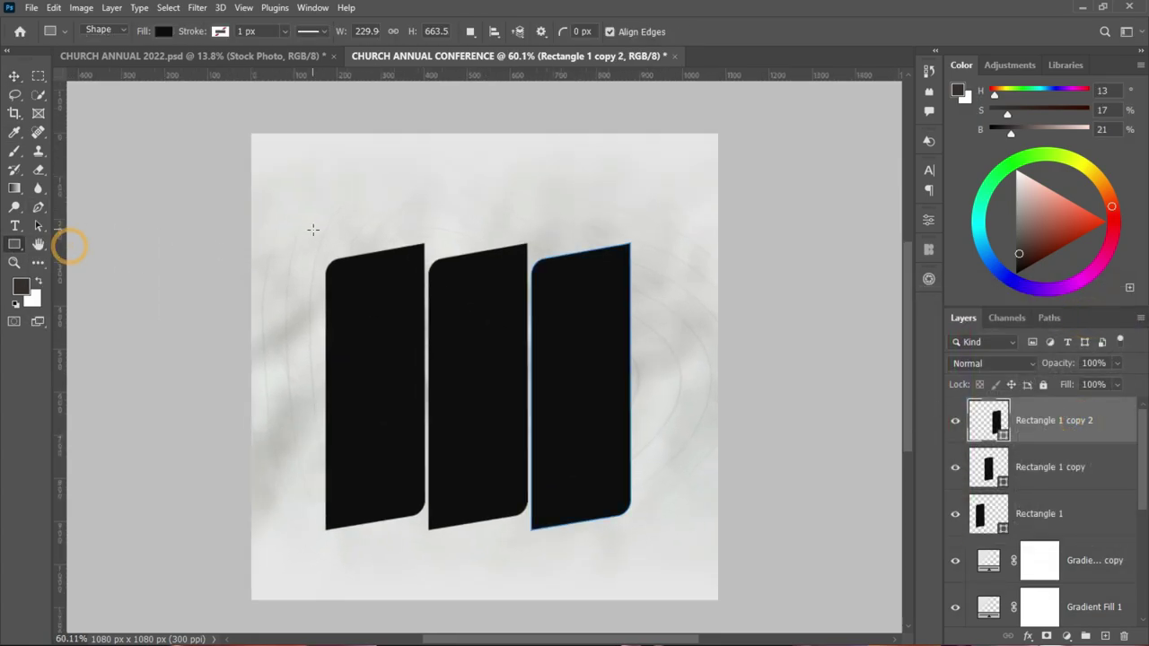
left_click_drag(251, 155, 373, 296)
left_click_drag(300, 241, 376, 310)
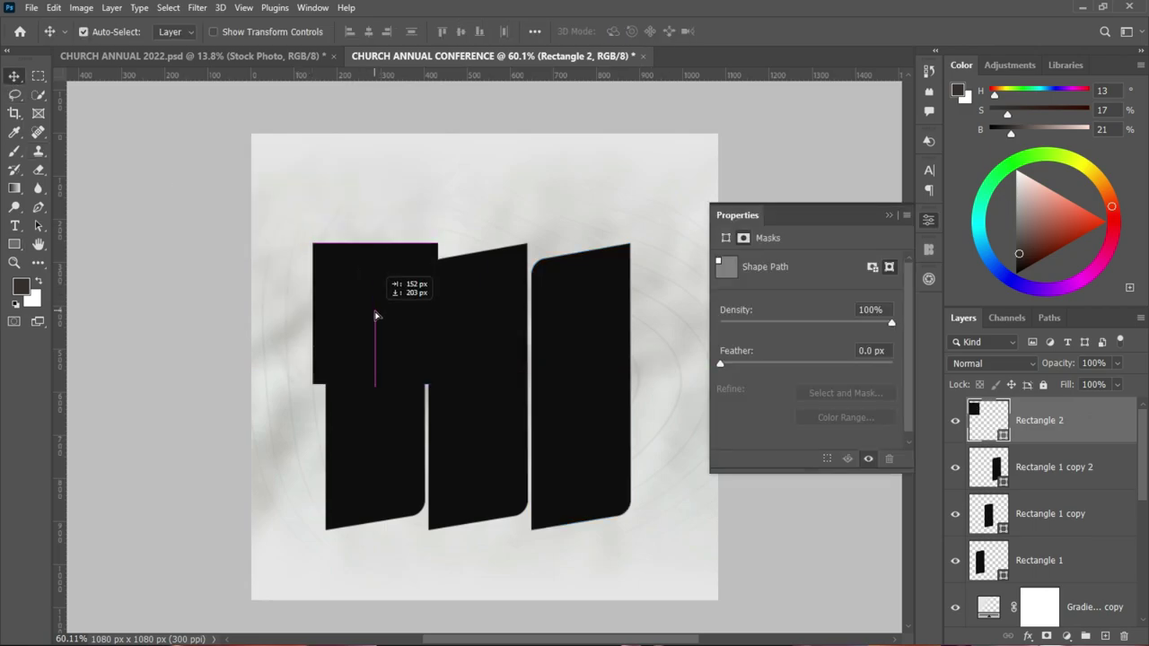
key("ctrl+t")
left_click_drag(374, 373, 375, 403)
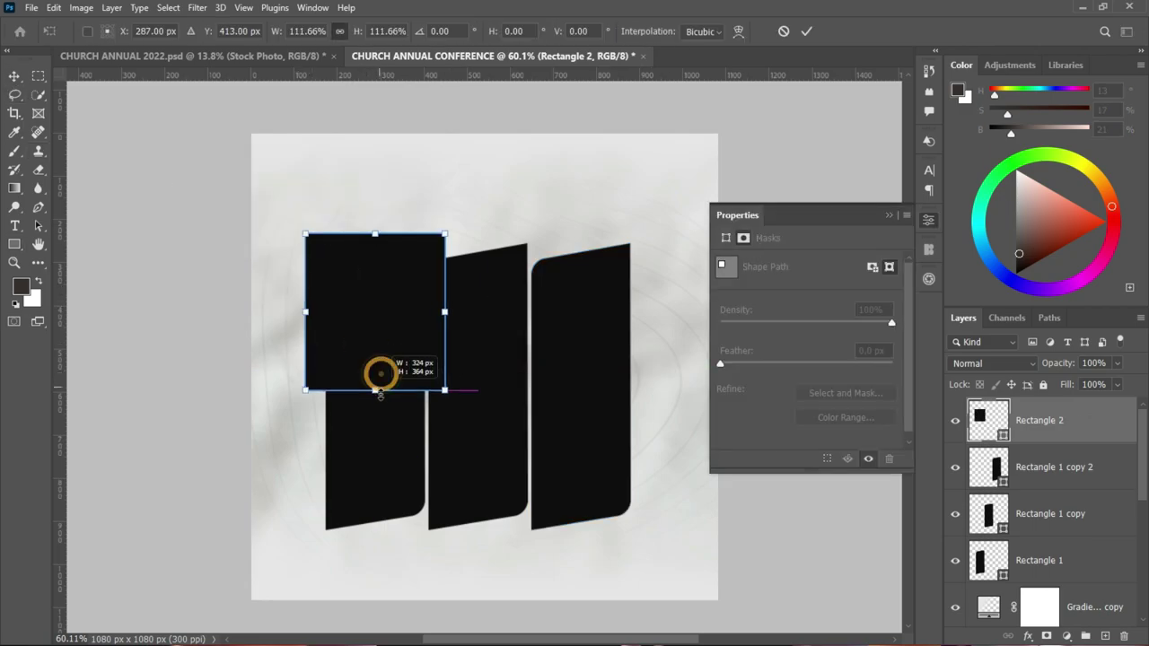
left_click(806, 31)
left_click(389, 320)
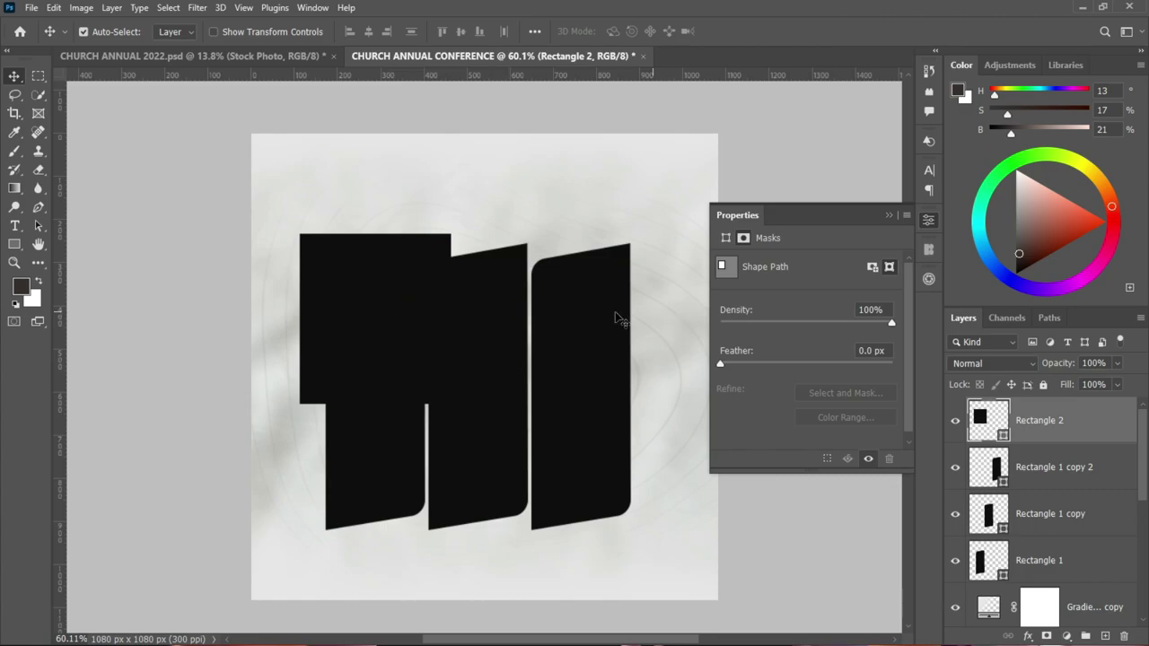
left_click(878, 237)
Step: Fill the new rectangle a bright yellow
double_click(980, 417)
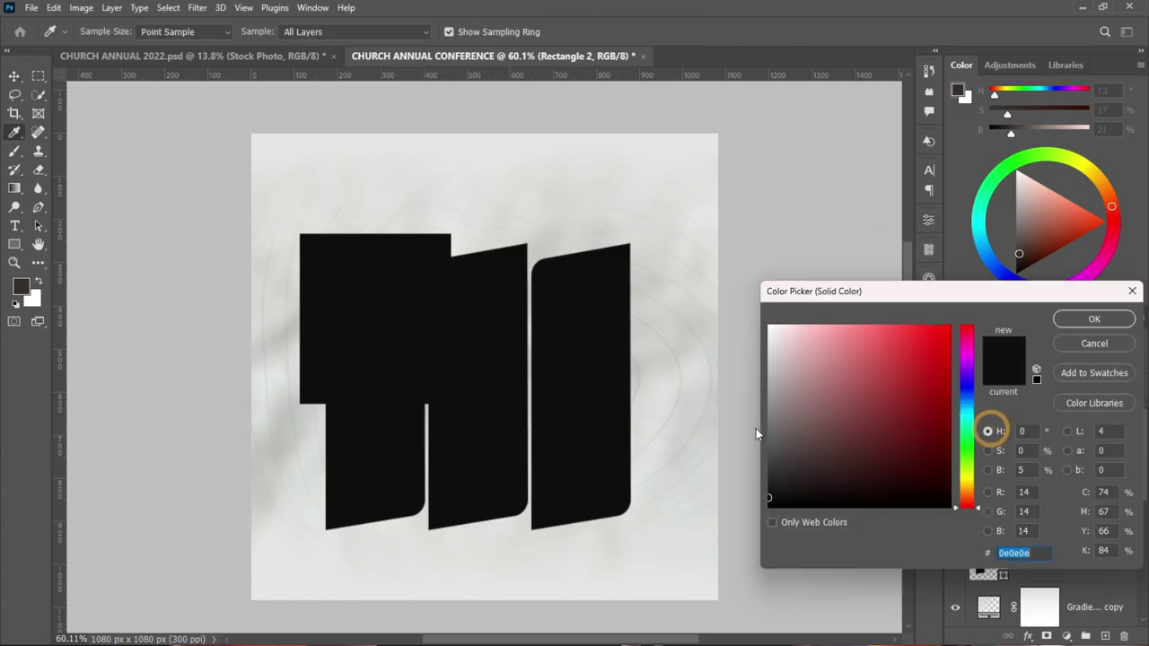
left_click_drag(763, 293, 681, 293)
left_click(880, 483)
left_click(843, 390)
left_click_drag(843, 390, 849, 347)
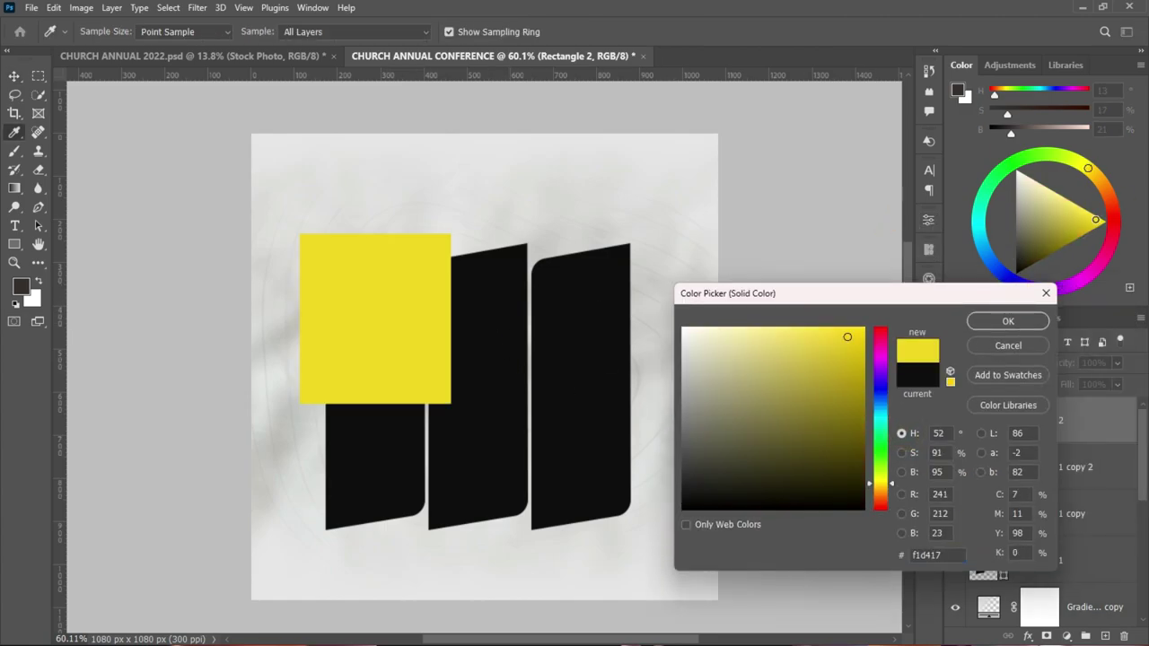
left_click(1008, 321)
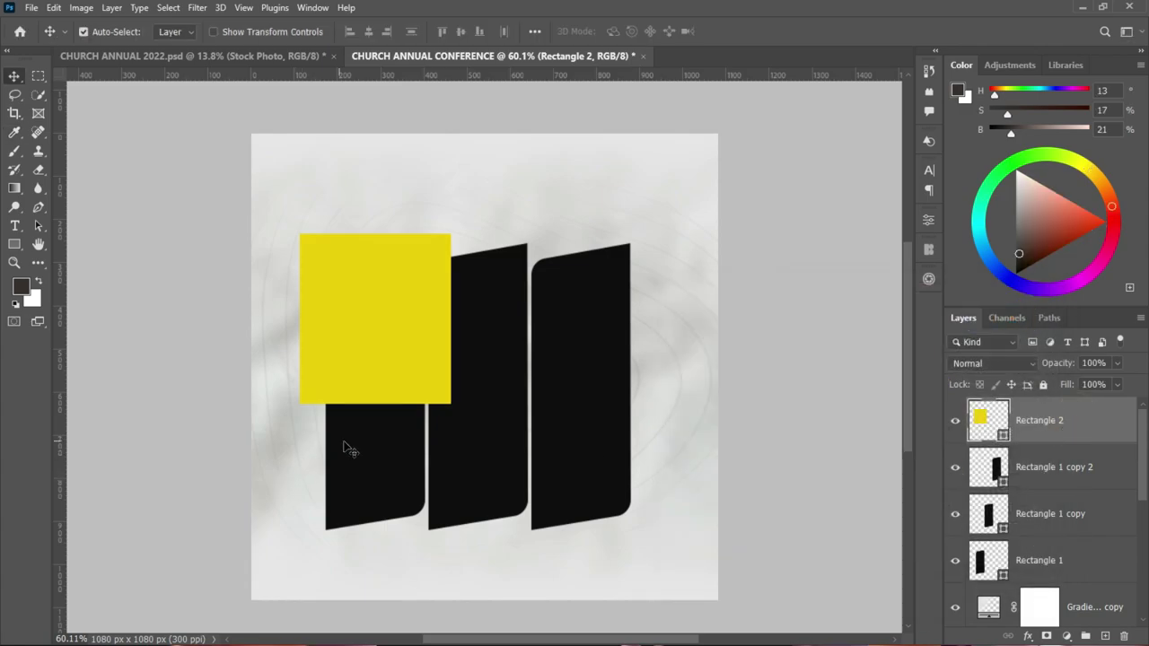
Step: Make two copies of the yellow rectangle and stack each above its black panel
mouse_move(1038, 420)
left_mouse_down()
mouse_move(1049, 513)
mouse_move(1058, 476)
left_mouse_up()
key("ctrl+j")
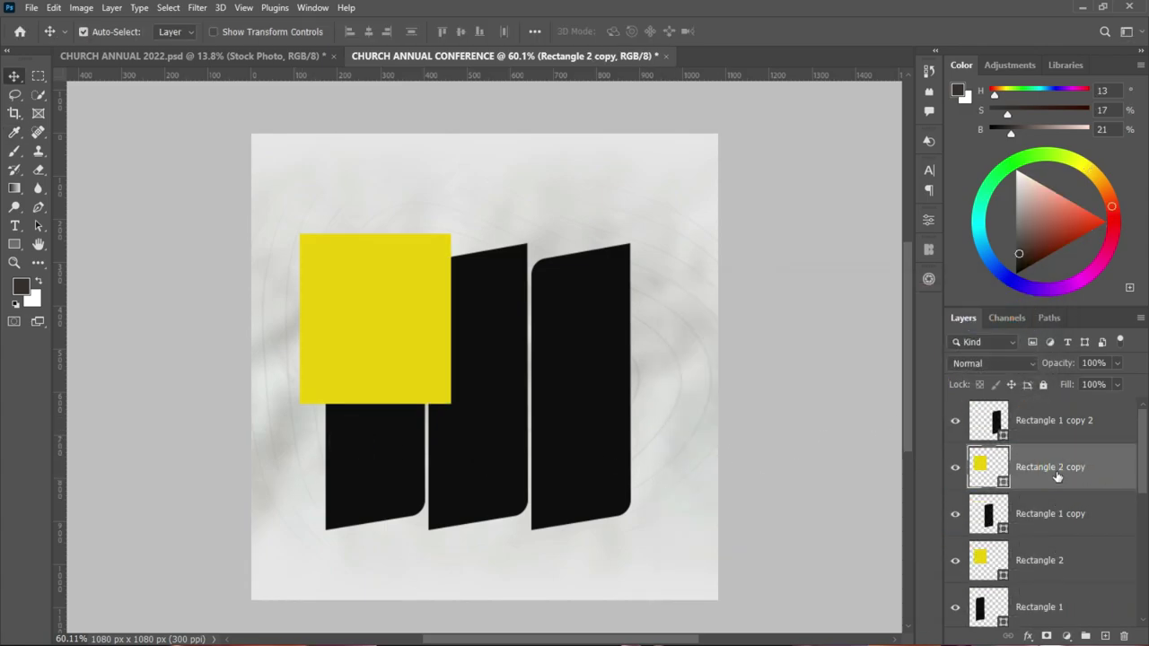
key("ctrl+j")
left_click_drag(1051, 401, 1053, 403)
left_click_drag(392, 321, 578, 320)
left_click(356, 322)
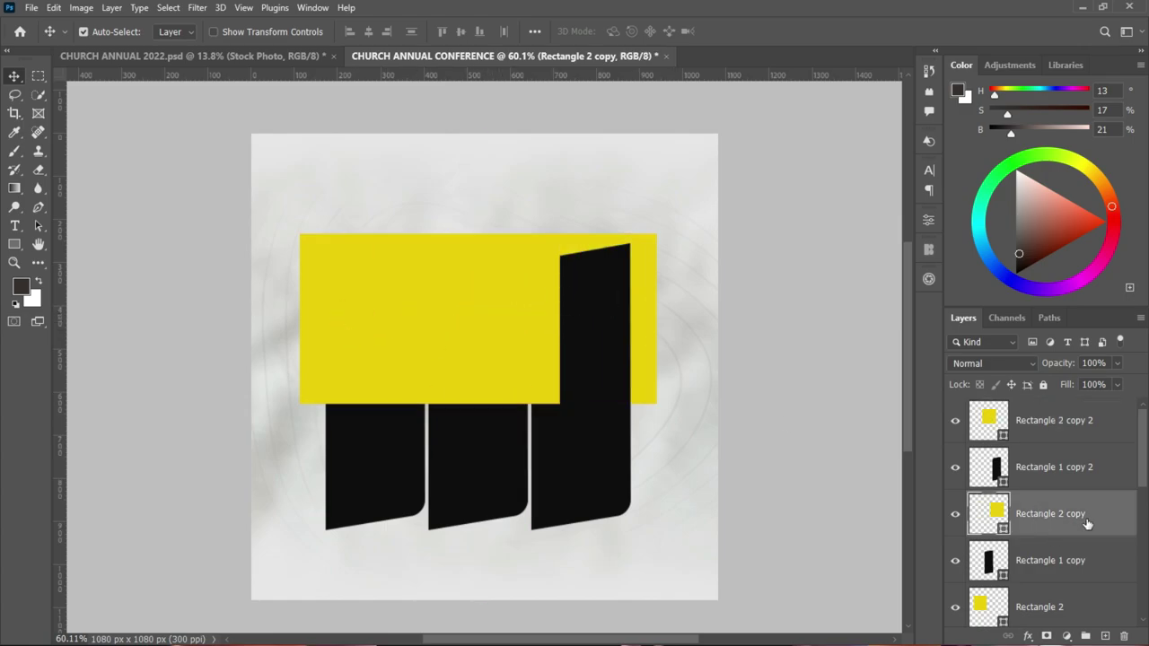
mouse_move(1082, 523)
left_mouse_down()
mouse_move(1057, 438)
mouse_move(1062, 516)
left_mouse_up()
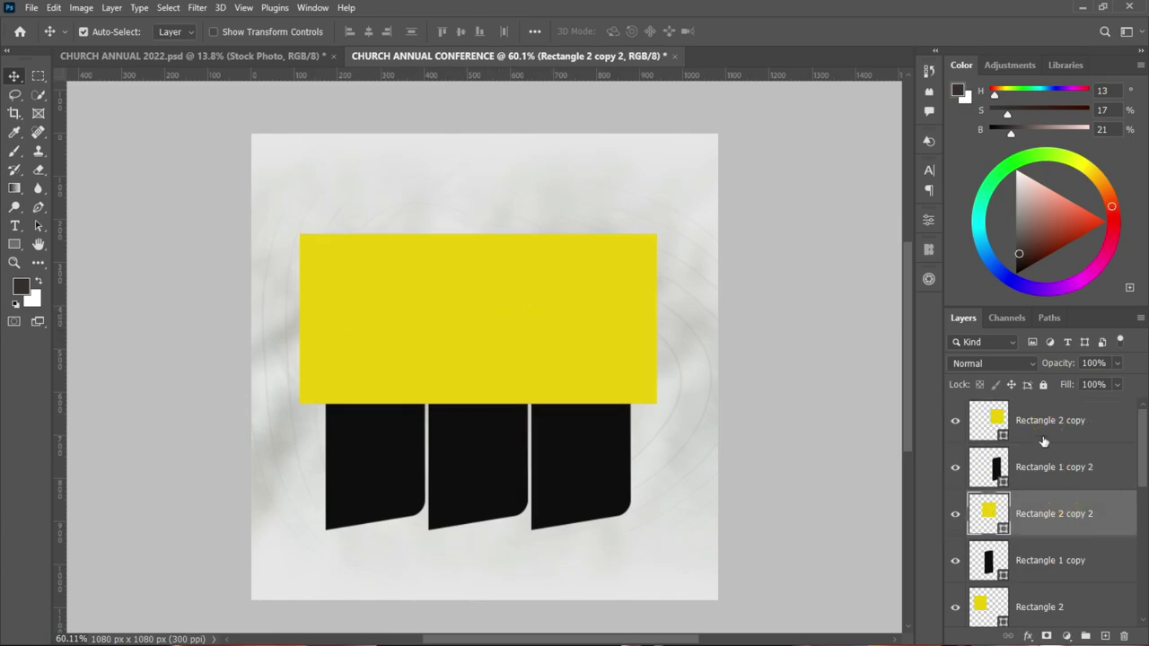
left_click(1044, 440)
Step: Clip each yellow rectangle onto the black panel beneath it
left_click(1041, 442, "alt")
left_click(1046, 537, "alt")
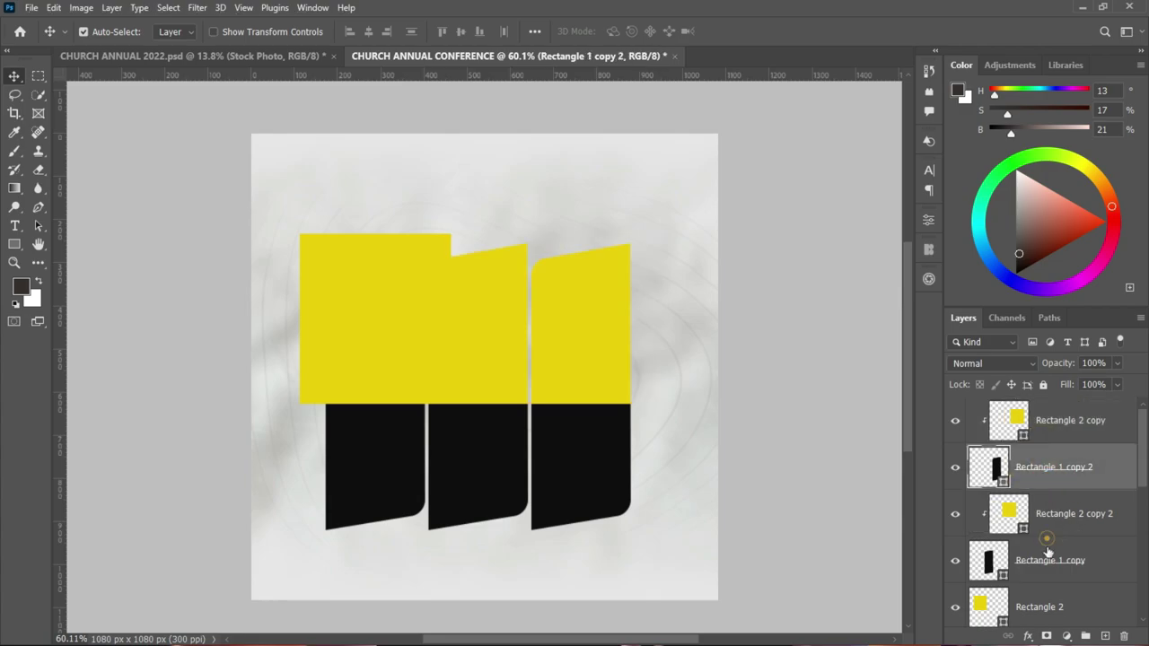
left_click(1054, 584, "alt")
left_click(1056, 580, "alt")
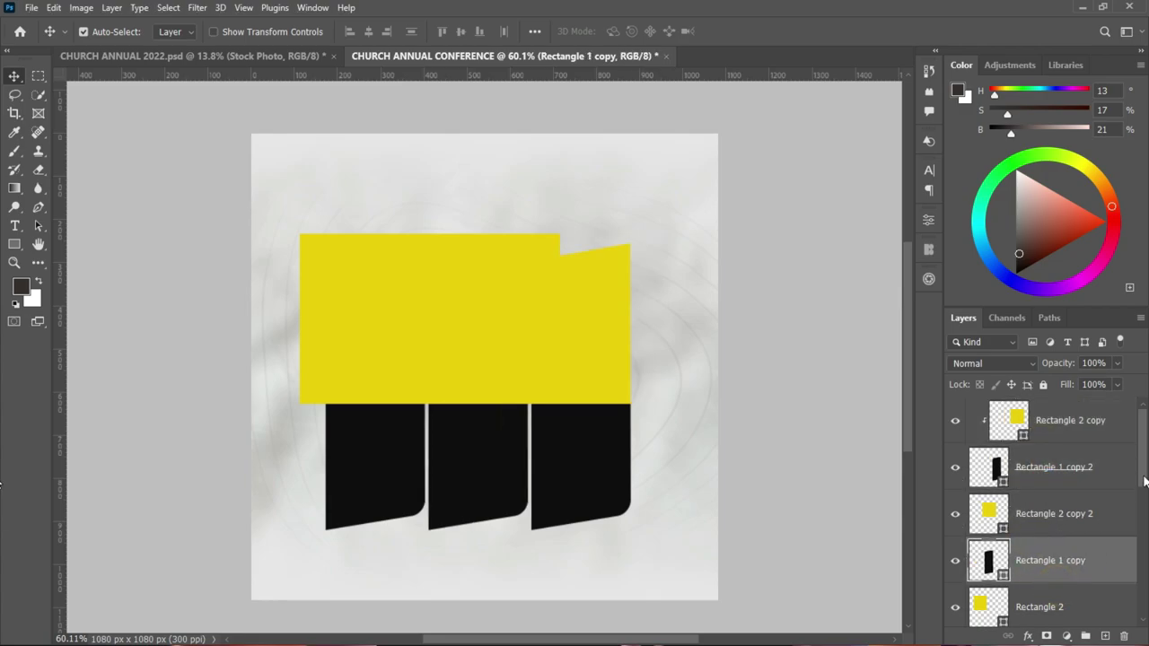
scroll(1056, 575, "down", 3)
left_click(1057, 503, "alt")
scroll(1054, 459, "up", 1)
left_click(1051, 429)
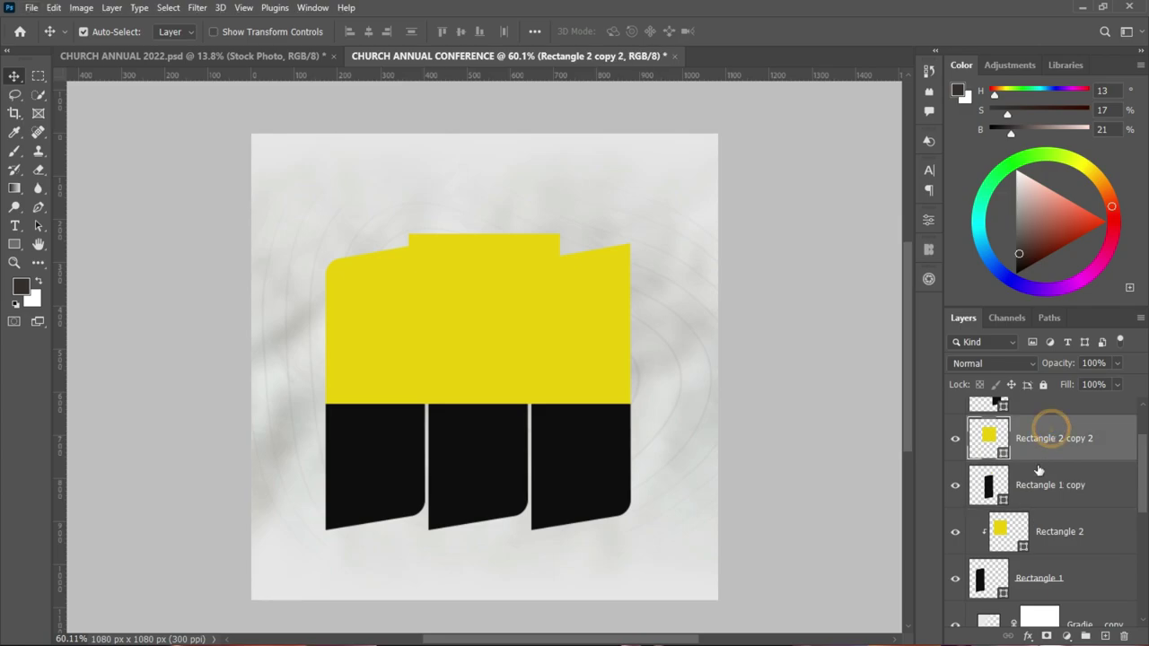
left_click(1035, 454, "alt")
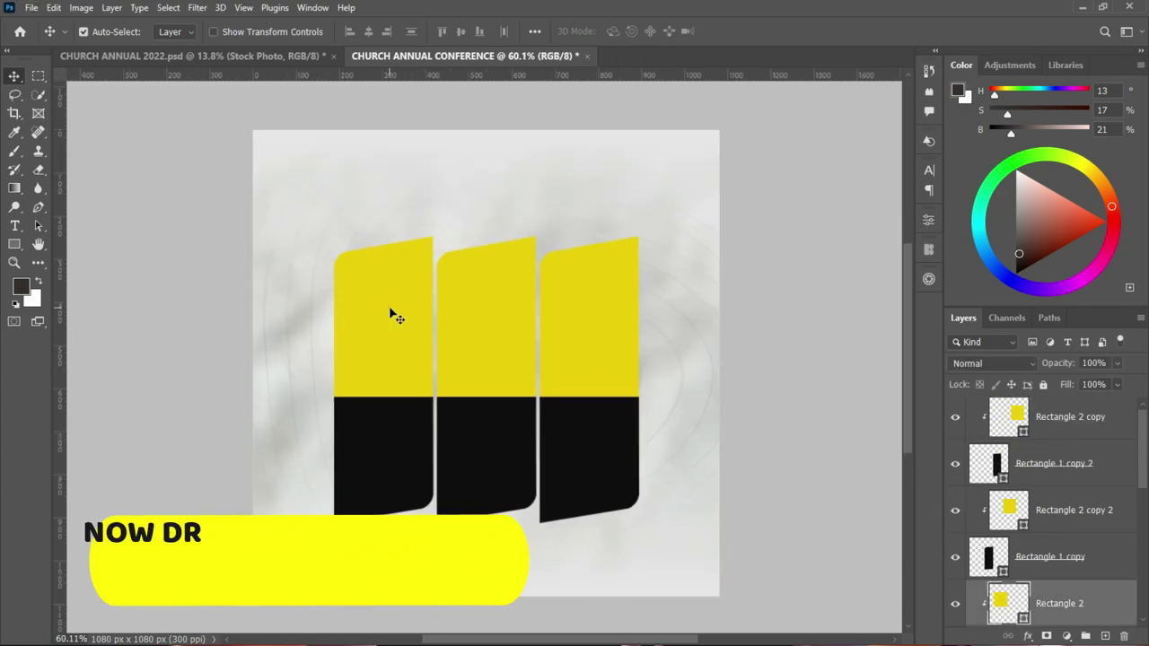
Step: Place the photo of the man in a suit and shrink it to about 8%
left_click(136, 59)
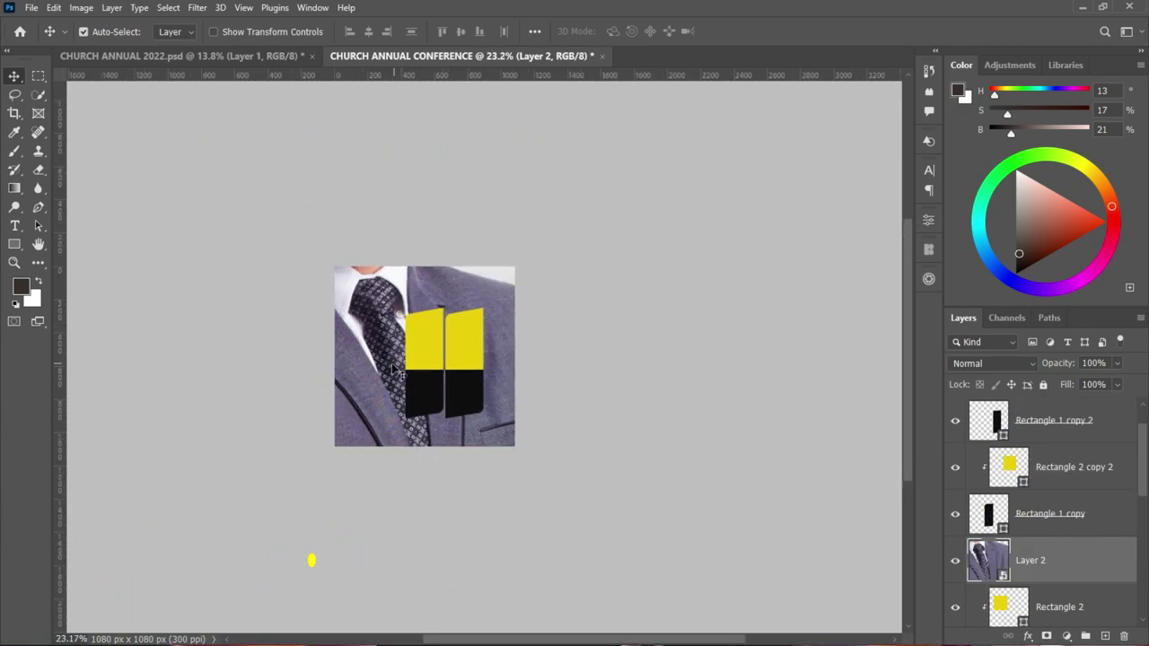
key("ctrl+t")
key("ctrl+0")
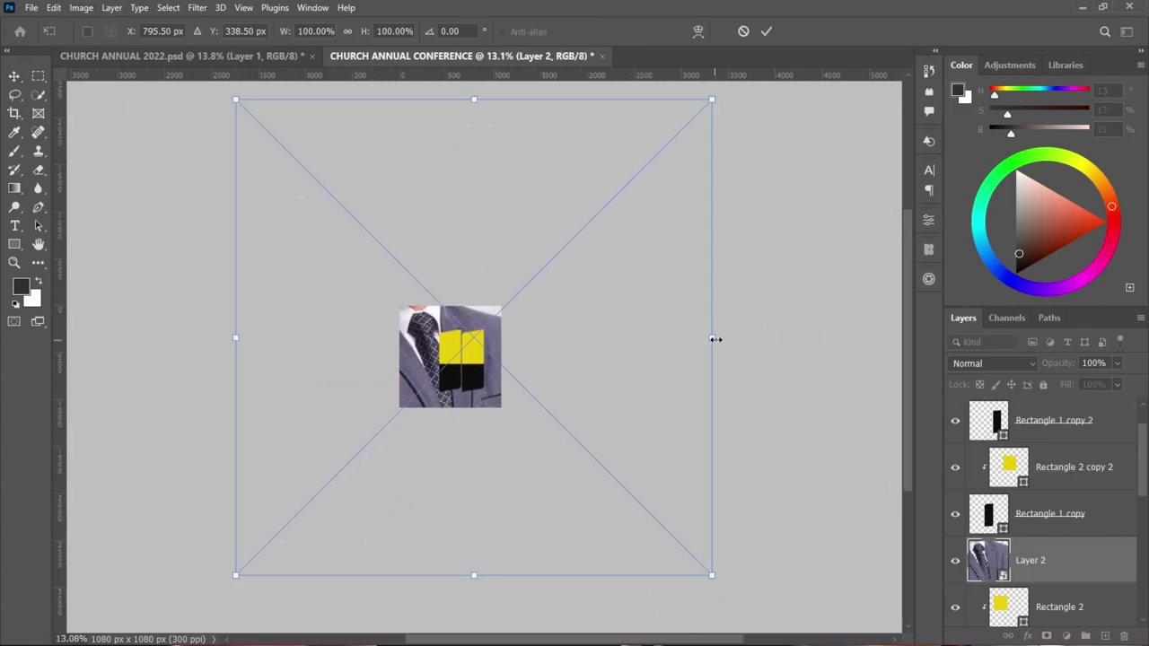
left_click_drag(716, 339, 492, 349)
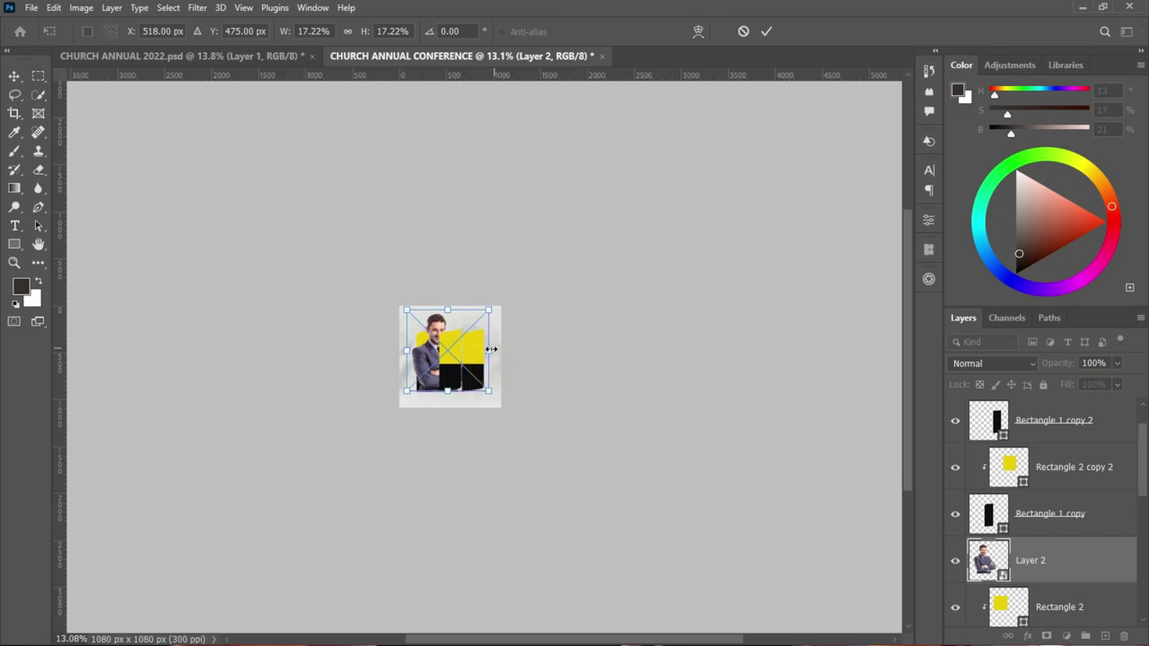
scroll(491, 349, "up", 5)
left_click_drag(431, 367, 359, 333)
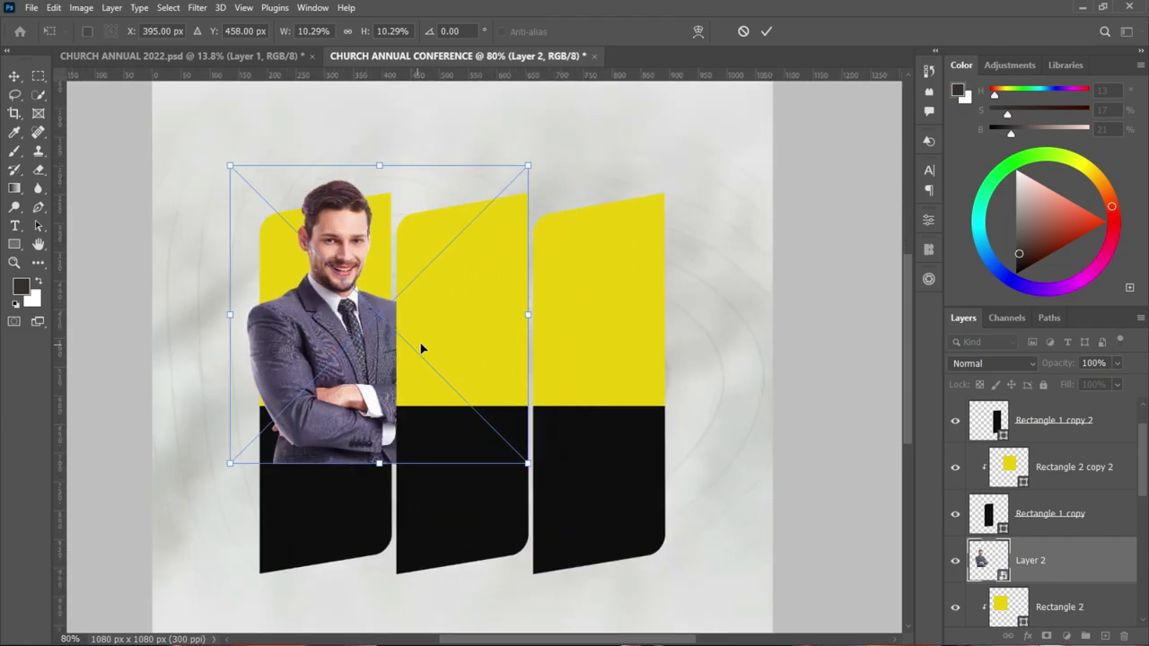
left_click_drag(528, 315, 491, 315)
Step: Fine-tune the photo to about 9% over the left panel and commit
left_click_drag(354, 358, 331, 351)
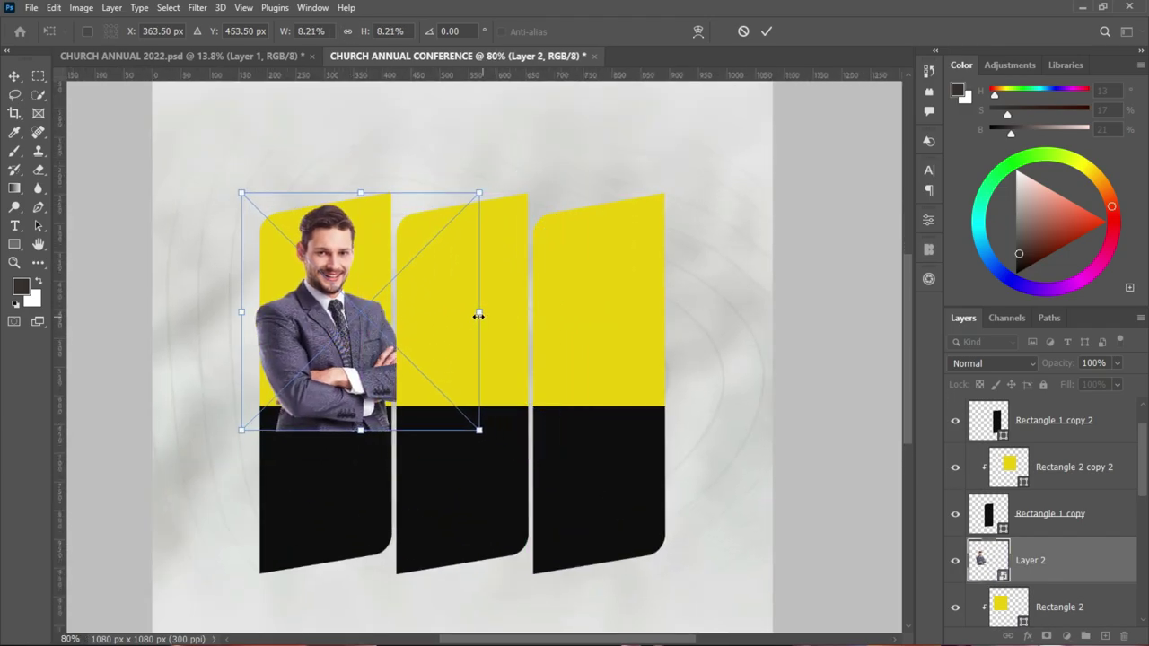
left_click_drag(479, 315, 444, 315)
left_click_drag(341, 334, 350, 335)
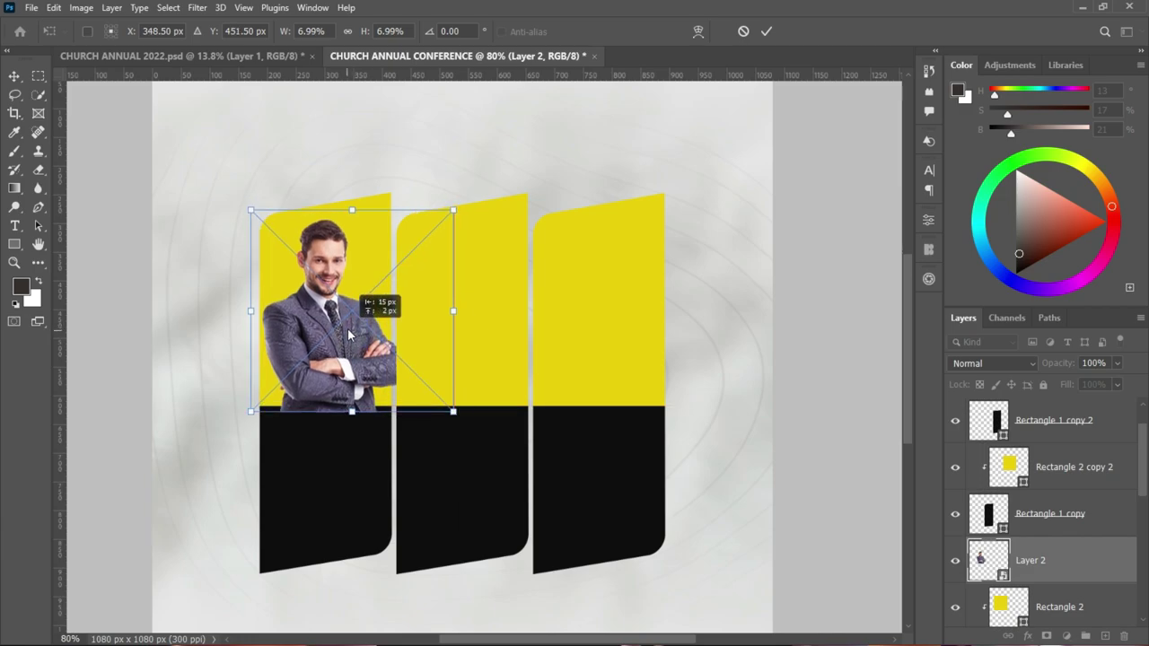
left_click_drag(347, 337, 301, 335)
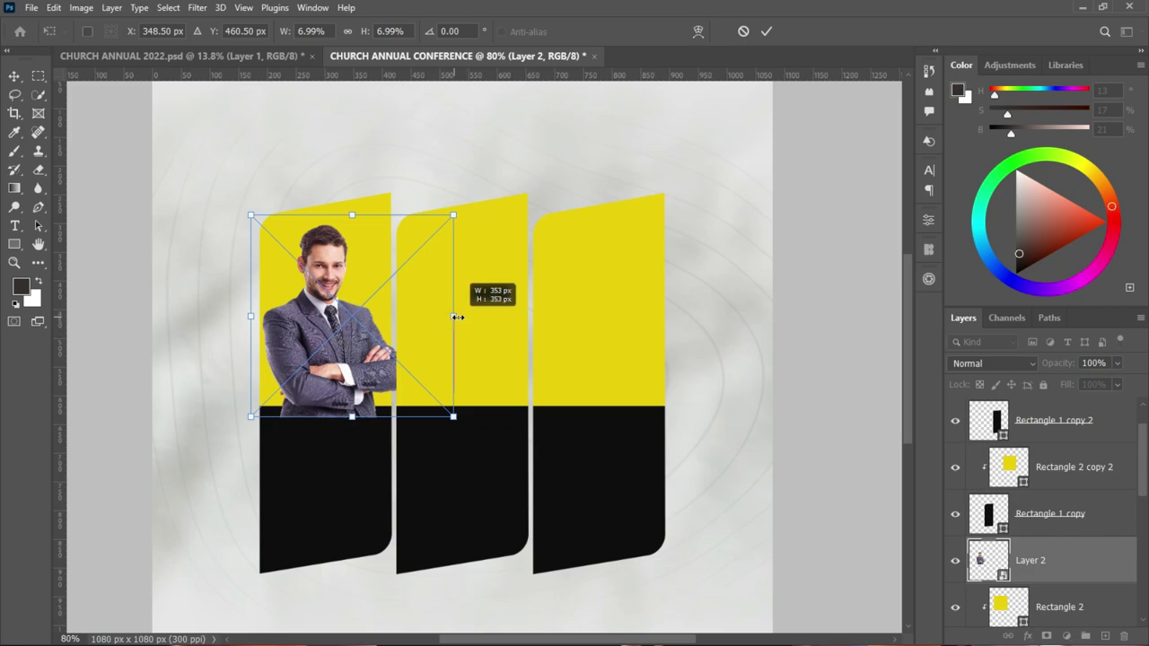
left_click_drag(456, 317, 485, 317)
left_click_drag(355, 343, 372, 357)
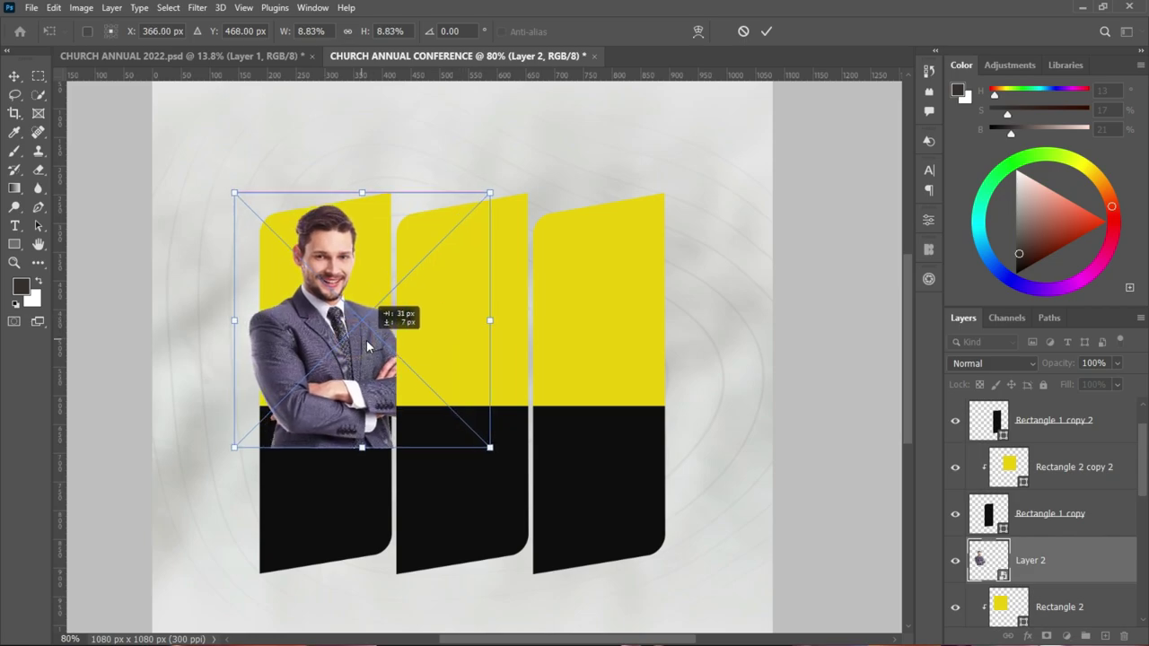
left_click(768, 31)
Step: Clip the man's photo inside the left panel and settle it in place
left_click(1062, 583, "alt")
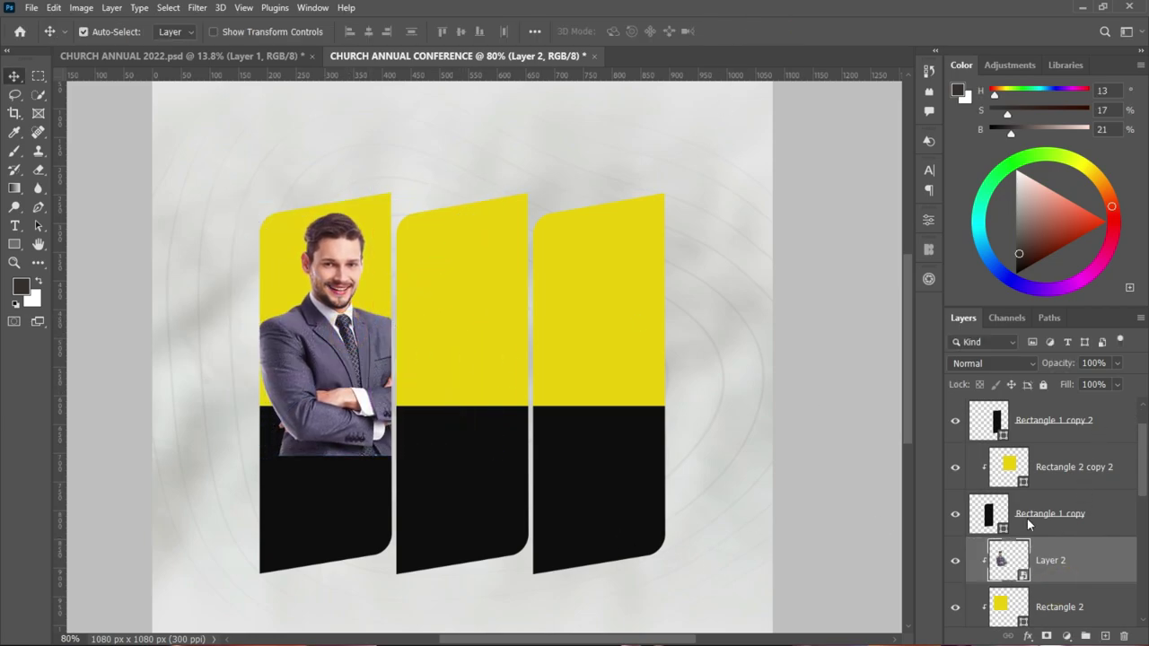
scroll(372, 458, "down", 1, "alt")
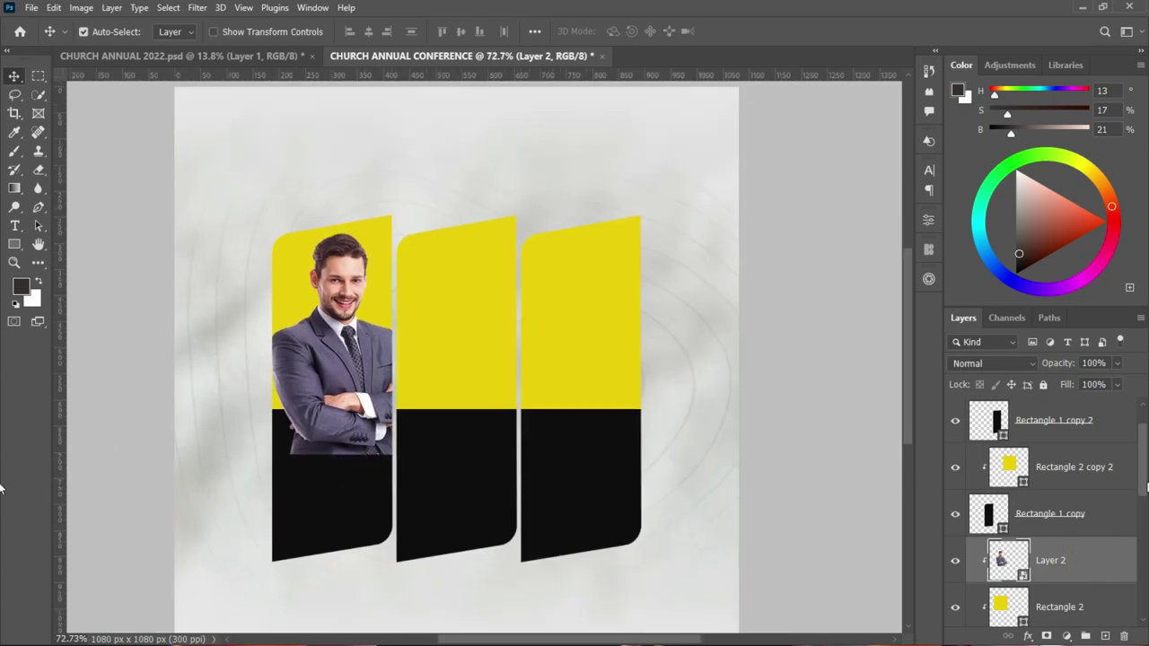
left_click_drag(1147, 485, 1144, 502)
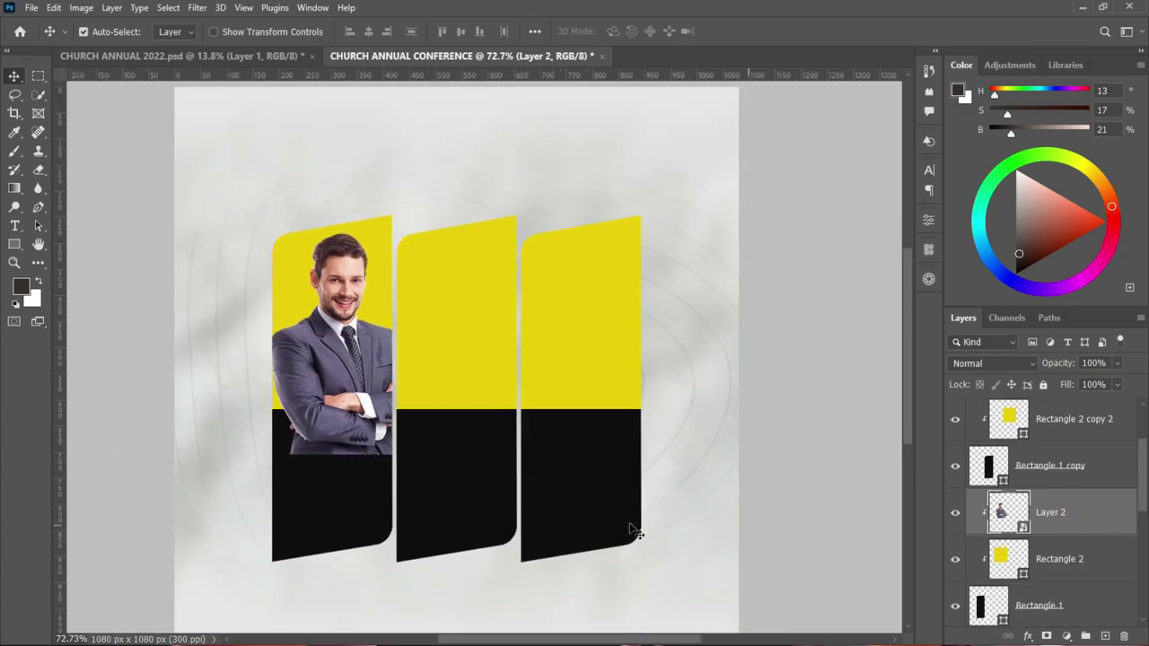
scroll(633, 532, "up", 1)
scroll(539, 449, "down", 1)
left_click_drag(308, 369, 309, 377)
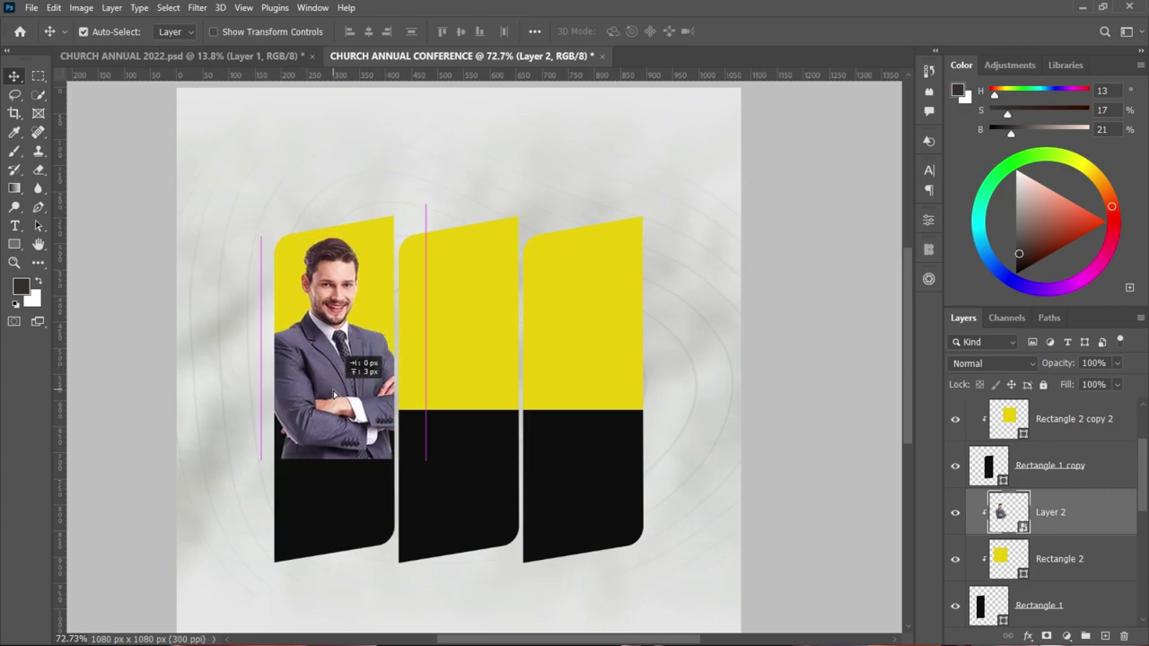
left_click_drag(309, 377, 344, 386)
Step: Shrink the man's photo slightly and move it up a little
key("ctrl+t")
left_click_drag(483, 342, 465, 342)
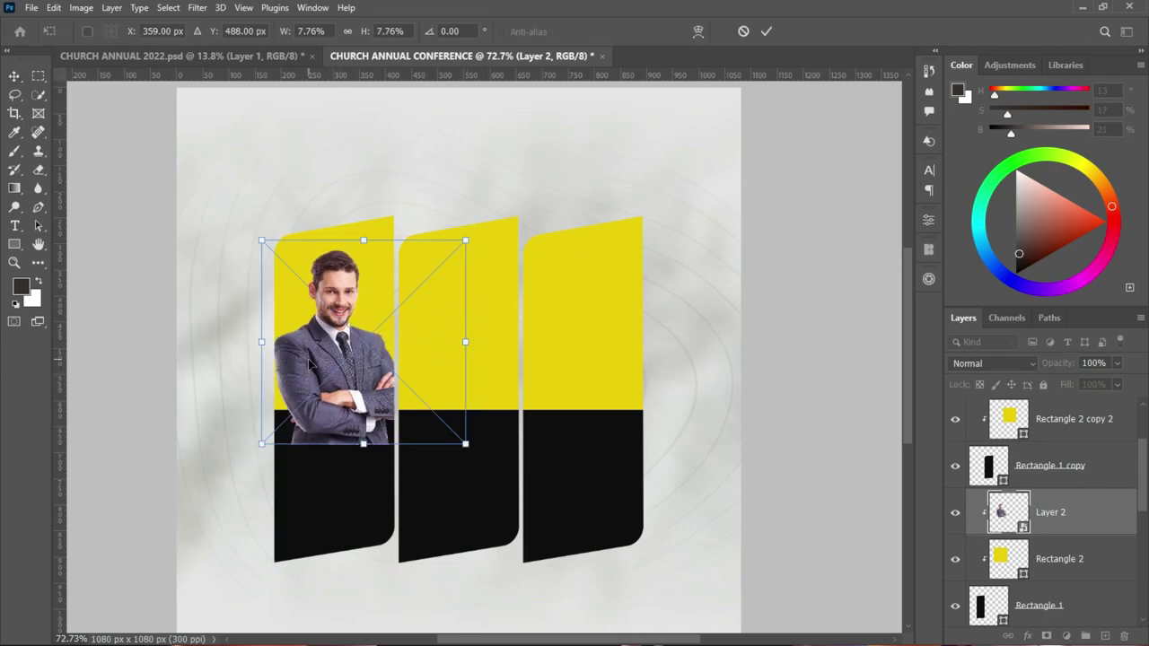
left_click_drag(287, 350, 316, 340)
left_click(766, 30)
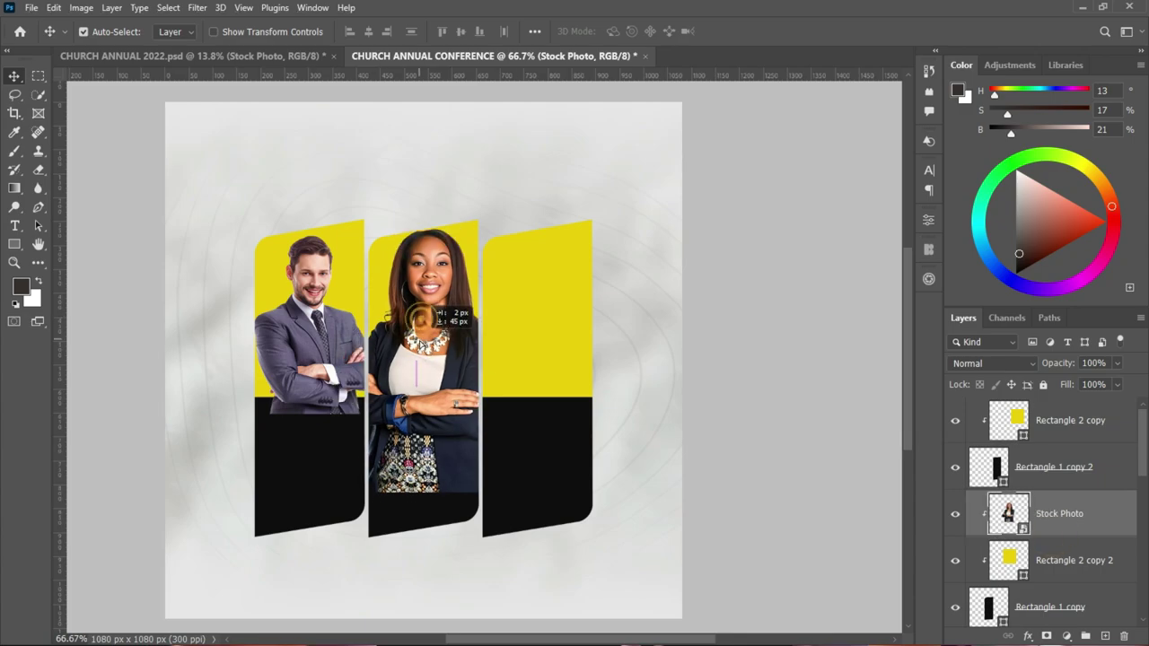
Step: Enlarge the man's photo to fill the left panel and fit the third portrait to the right panel
key("ctrl+t")
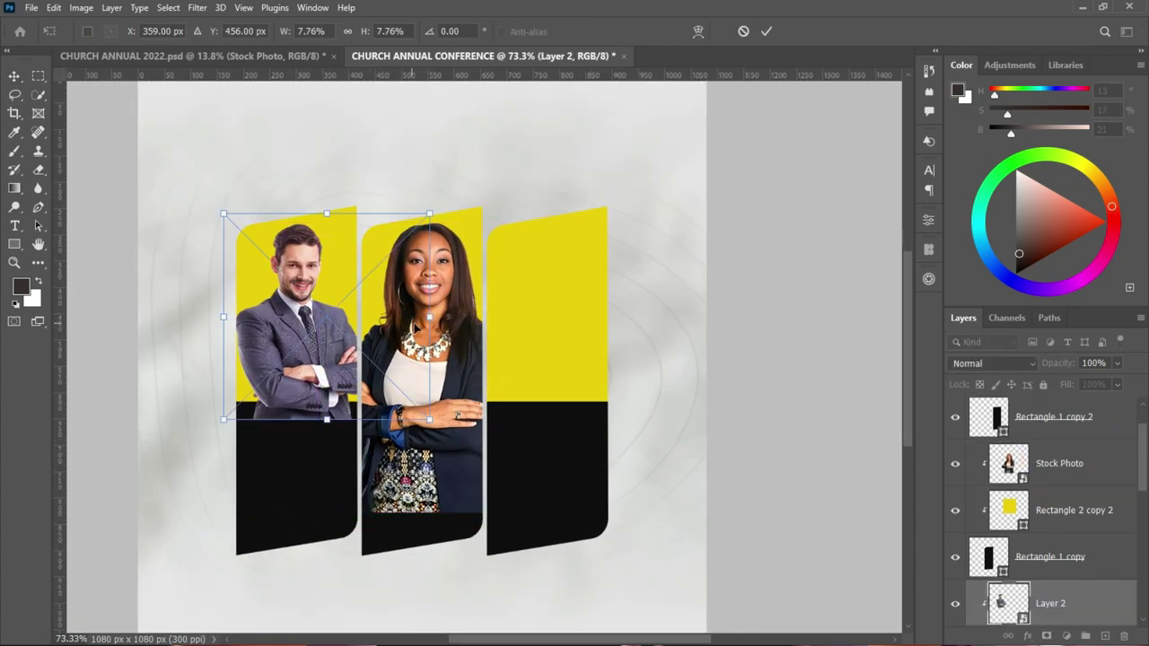
left_click_drag(357, 319, 503, 366)
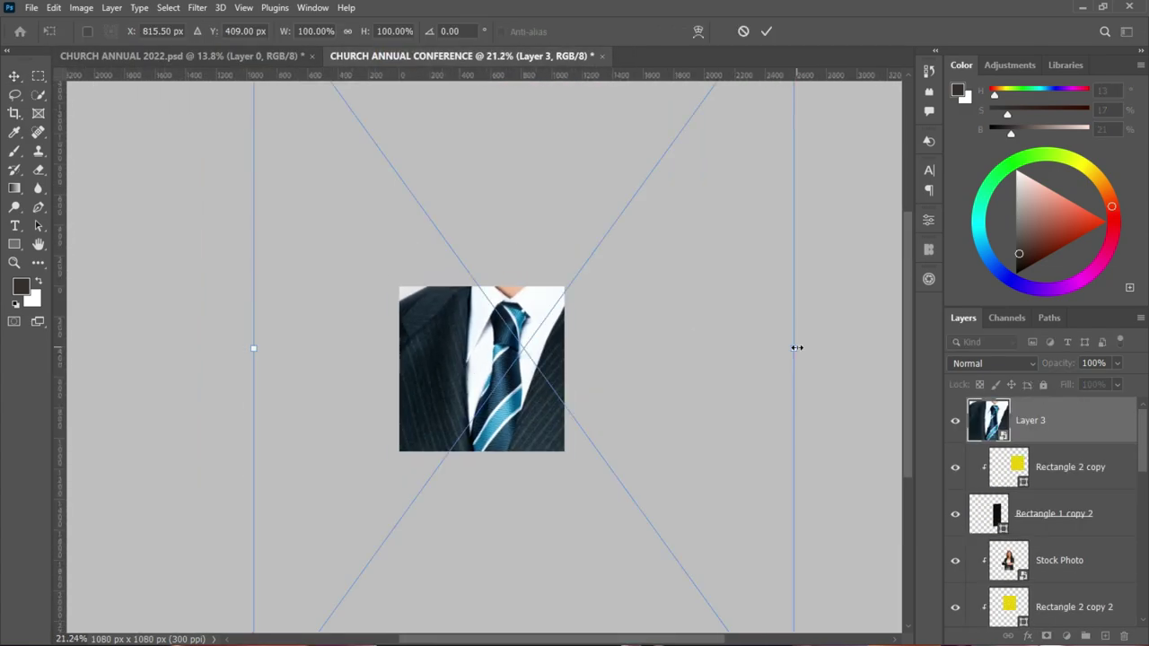
key("ctrl+t")
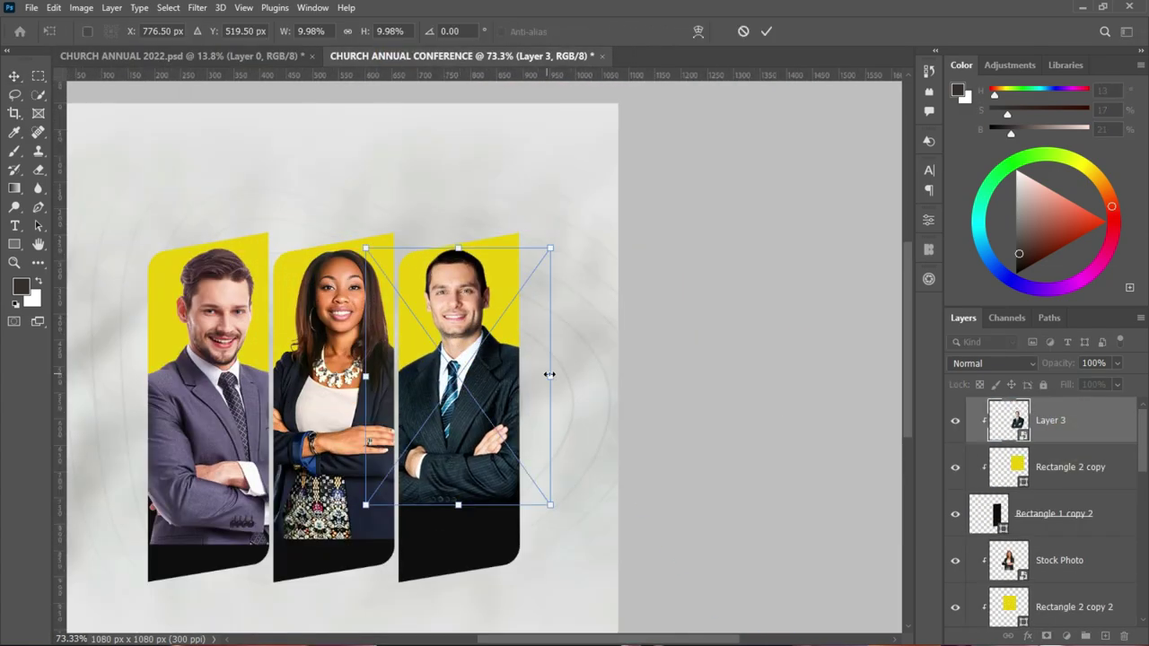
left_click_drag(546, 376, 564, 398)
left_click(766, 30)
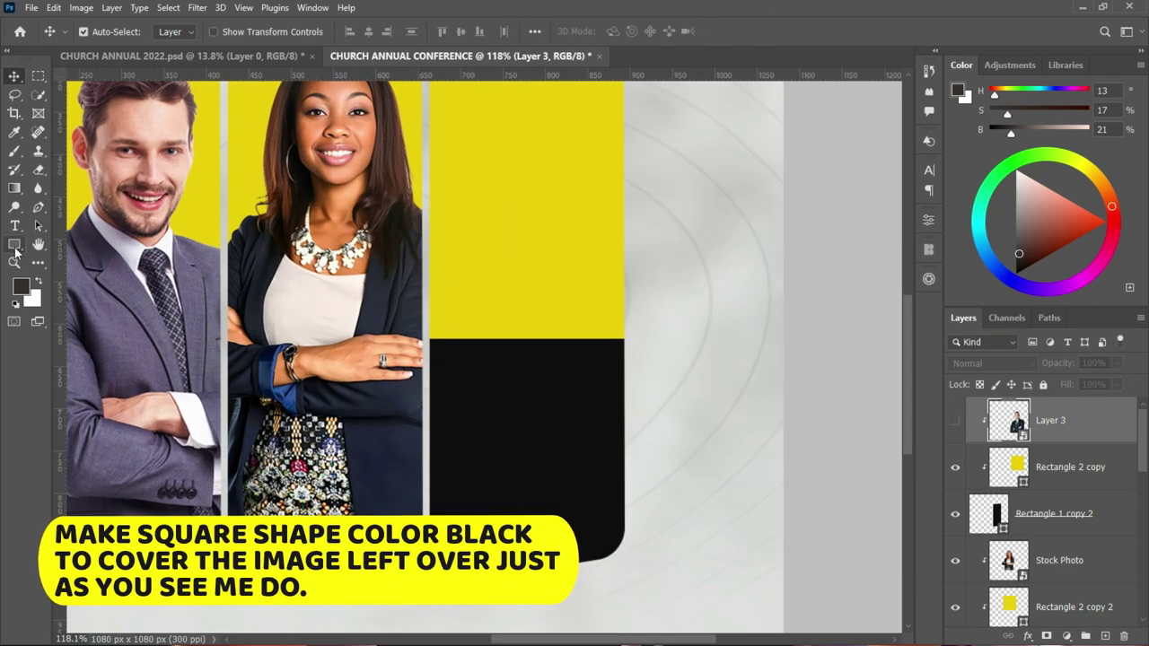
Step: Draw a black, outline-free rectangle over the lower right panel
left_click(14, 246)
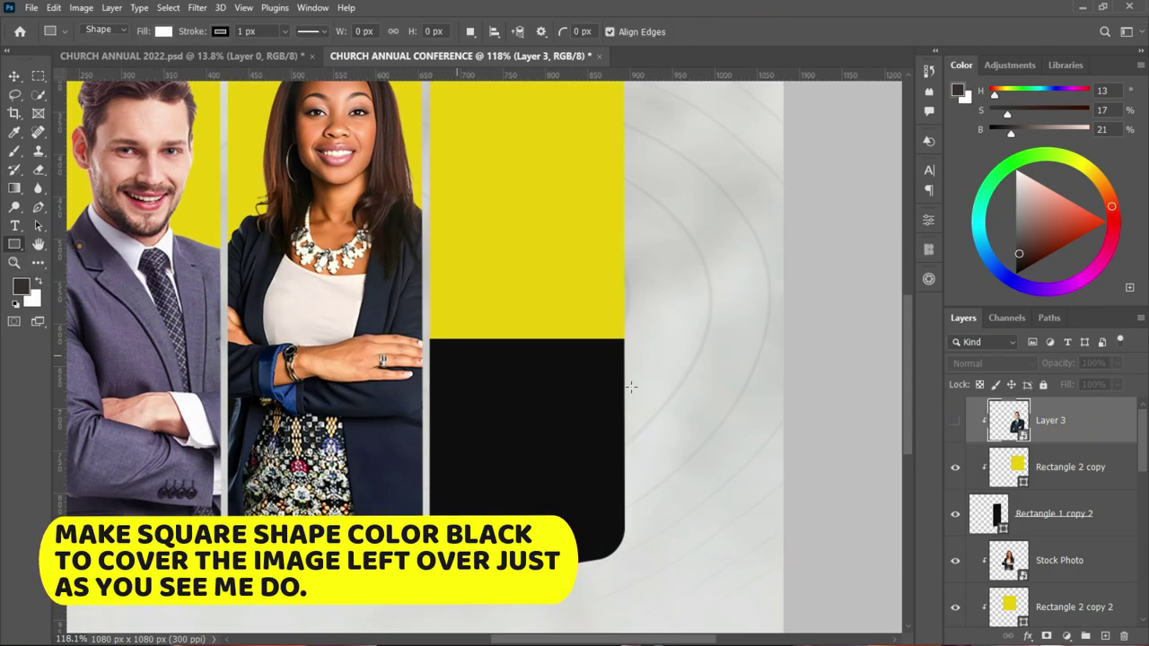
mouse_move(428, 339)
left_mouse_down()
mouse_move(555, 497)
mouse_move(535, 512)
left_mouse_up()
left_click(763, 398)
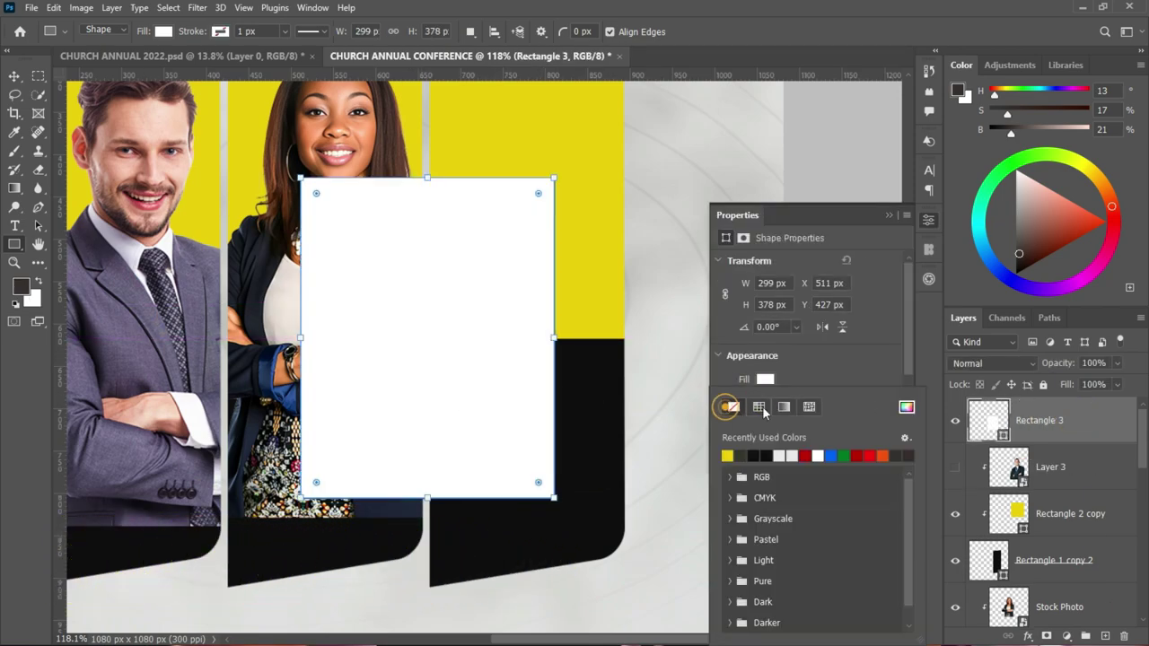
left_click(728, 405)
key("v")
left_click_drag(461, 349, 572, 511)
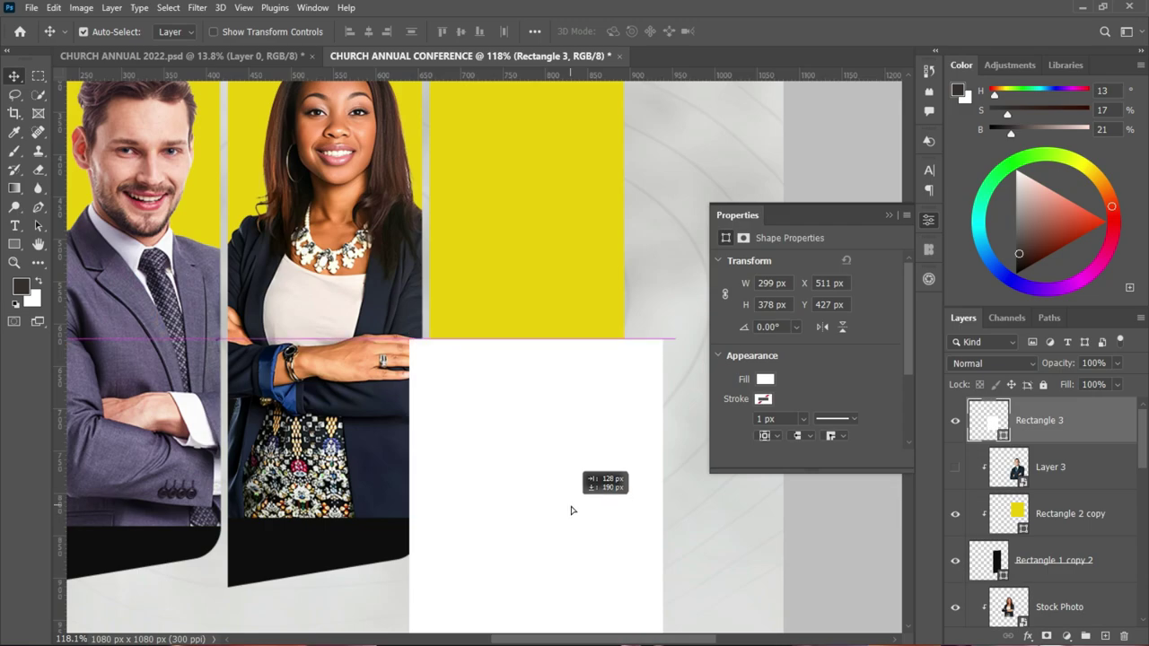
left_click(765, 379)
left_click(744, 405)
left_click(888, 215)
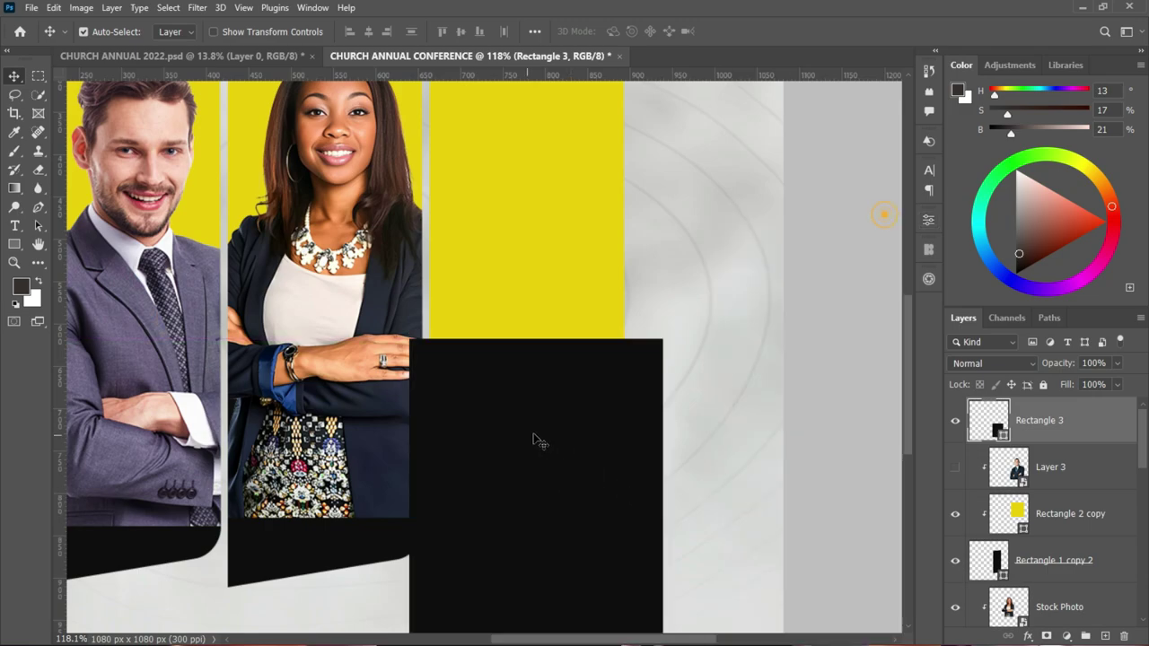
Step: Duplicate the black rectangle onto the middle and left panels and reorder the copies
left_click_drag(593, 482, 301, 458)
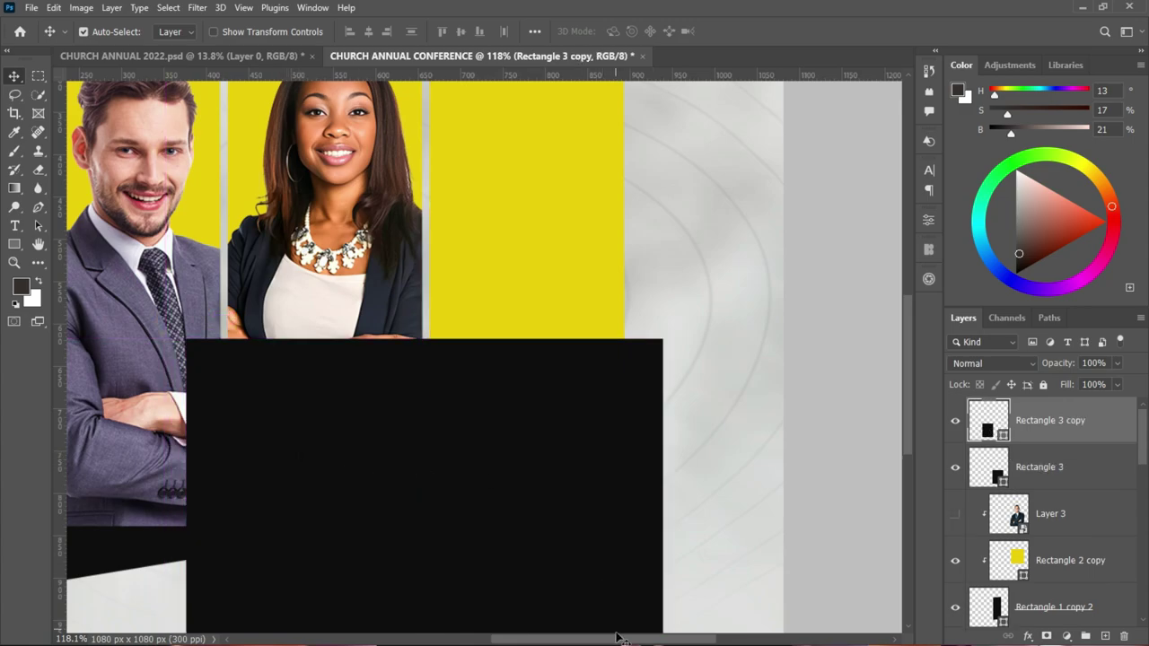
scroll(538, 539, "left", 5)
left_click_drag(605, 448, 428, 448)
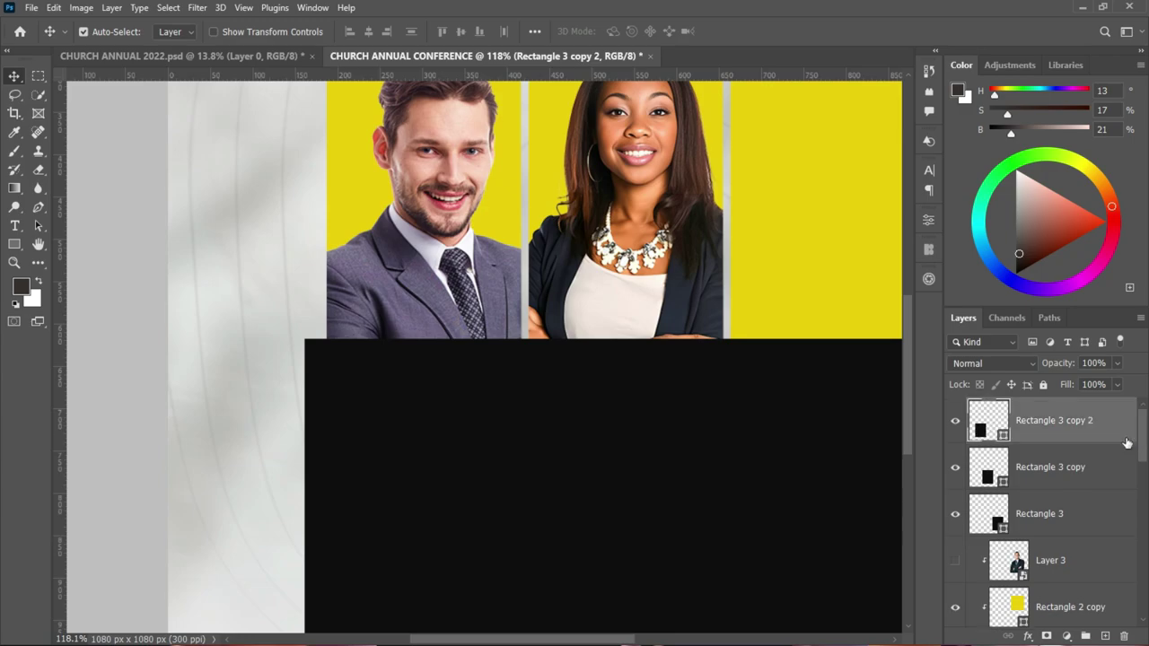
left_click(1088, 476, "shift")
mouse_move(1089, 476)
left_mouse_down()
mouse_move(1088, 456)
mouse_move(1050, 566)
left_mouse_up()
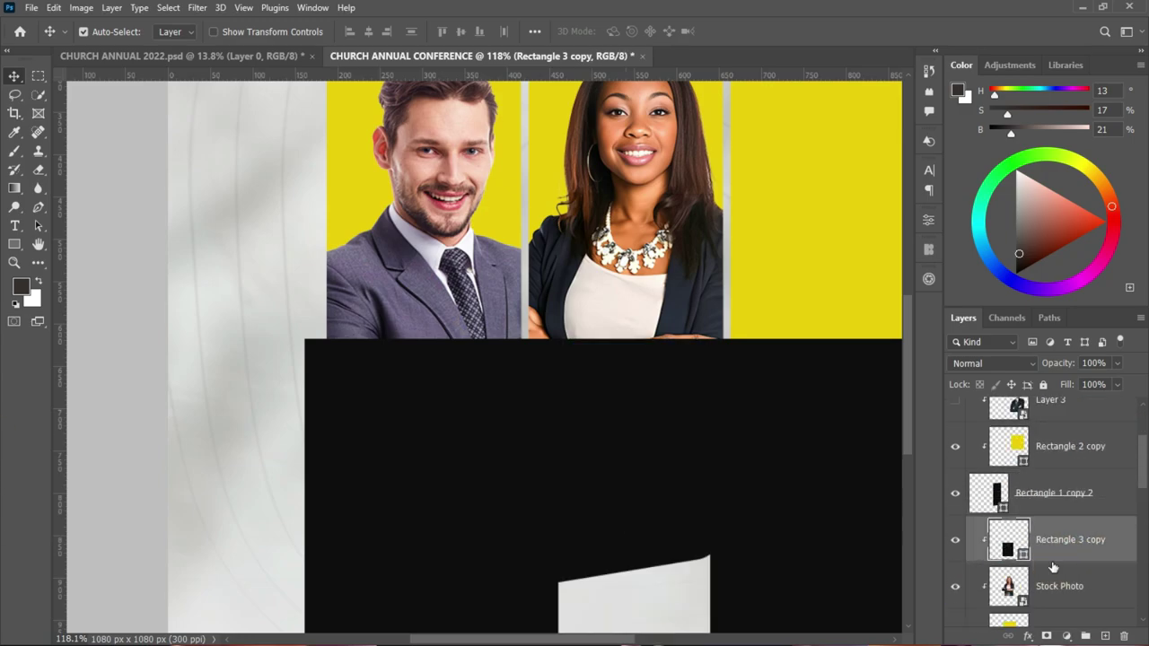
scroll(719, 449, "down", 3)
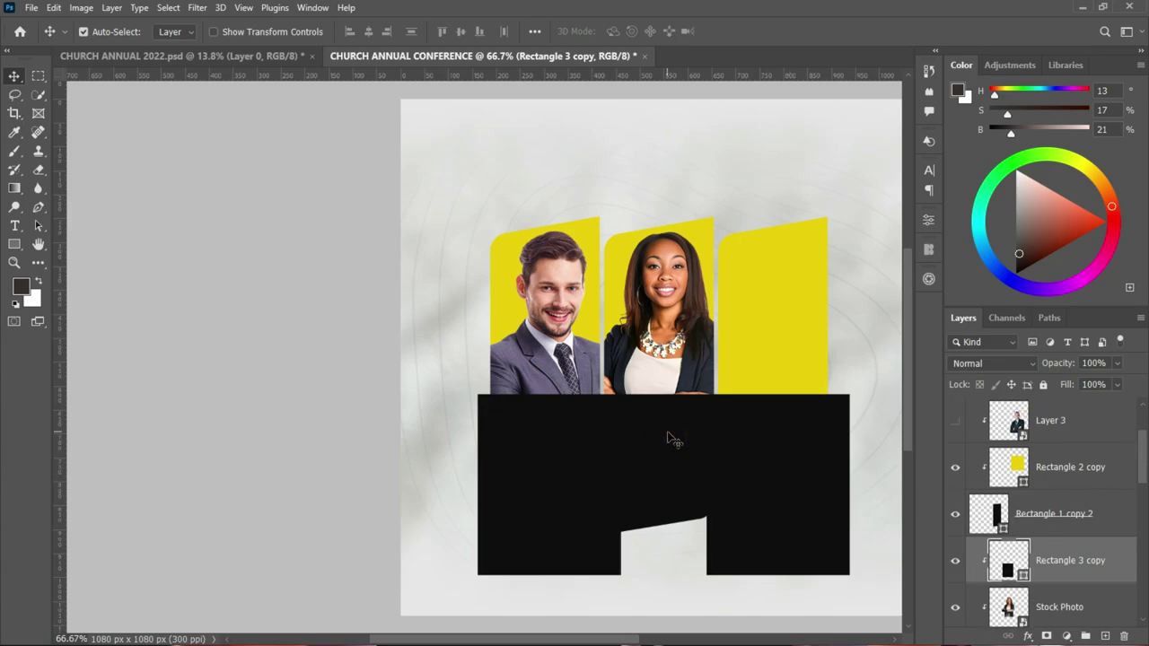
scroll(798, 422, "down", 1)
scroll(1051, 521, "down", 2)
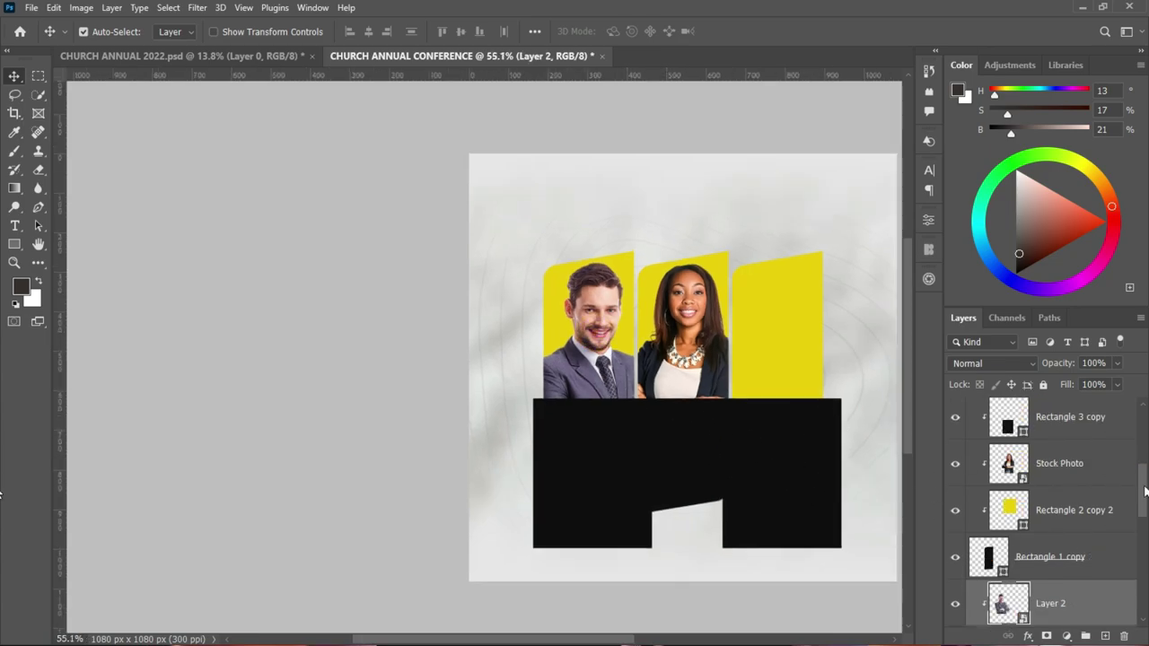
scroll(1050, 521, "up", 4)
mouse_move(1086, 421)
left_mouse_down()
mouse_move(1111, 540)
mouse_move(1084, 446)
mouse_move(1069, 545)
left_mouse_up()
left_click_drag(1145, 505, 1145, 449)
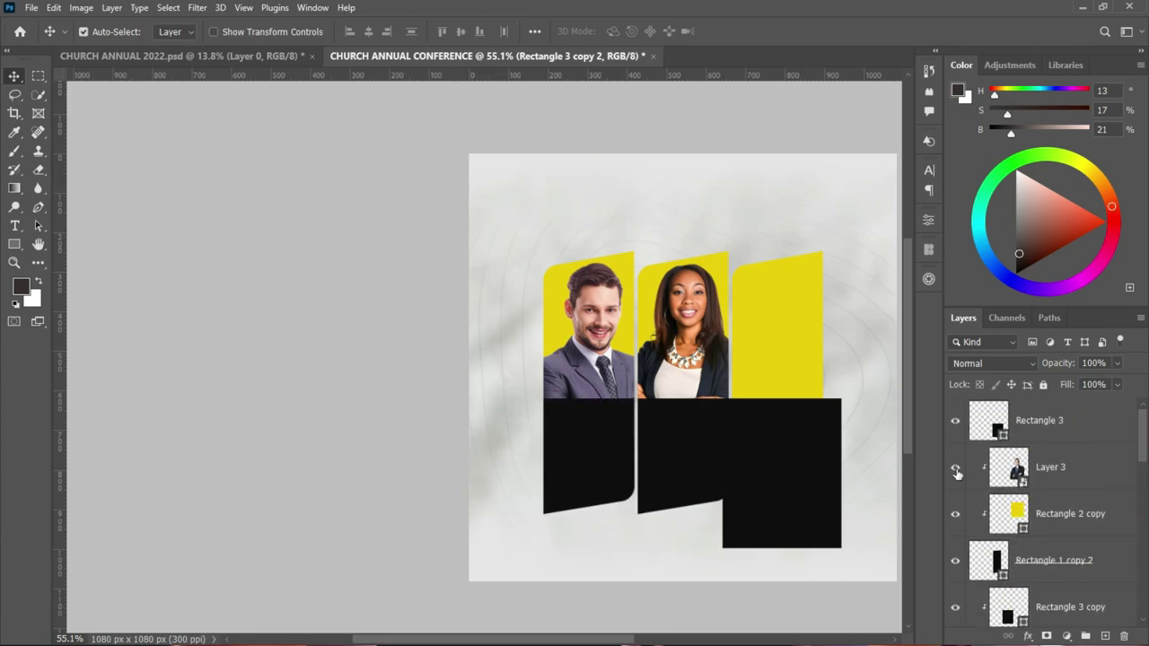
Step: Unhide the third portrait and clip the black rectangle to it
left_click(955, 467)
left_click(1046, 440, "alt")
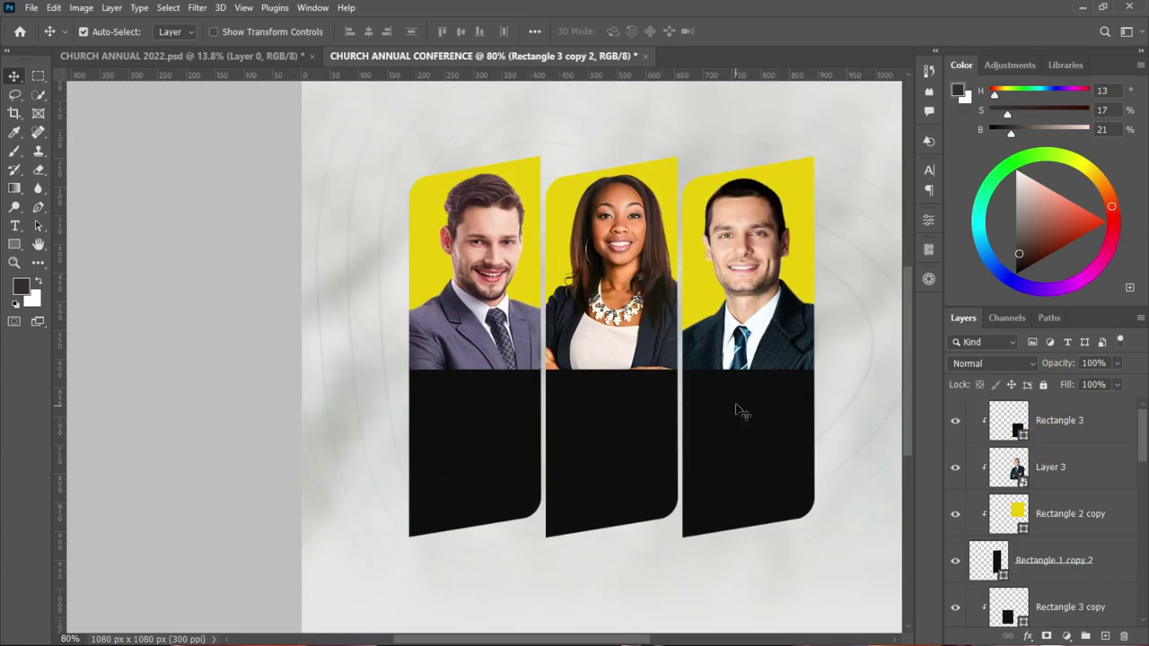
scroll(865, 379, "down", 1)
scroll(849, 349, "up", 1)
Step: Type CHURCH as a new text layer at the top of the stack
scroll(867, 357, "down", 2)
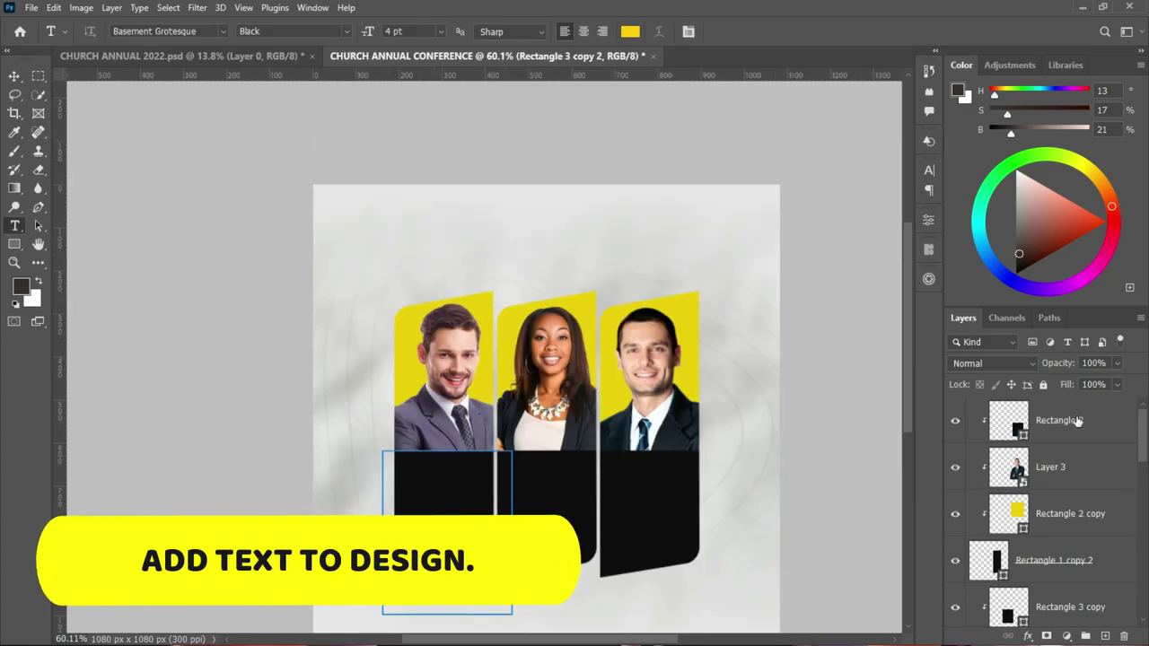
left_click(1078, 420)
left_click(447, 218)
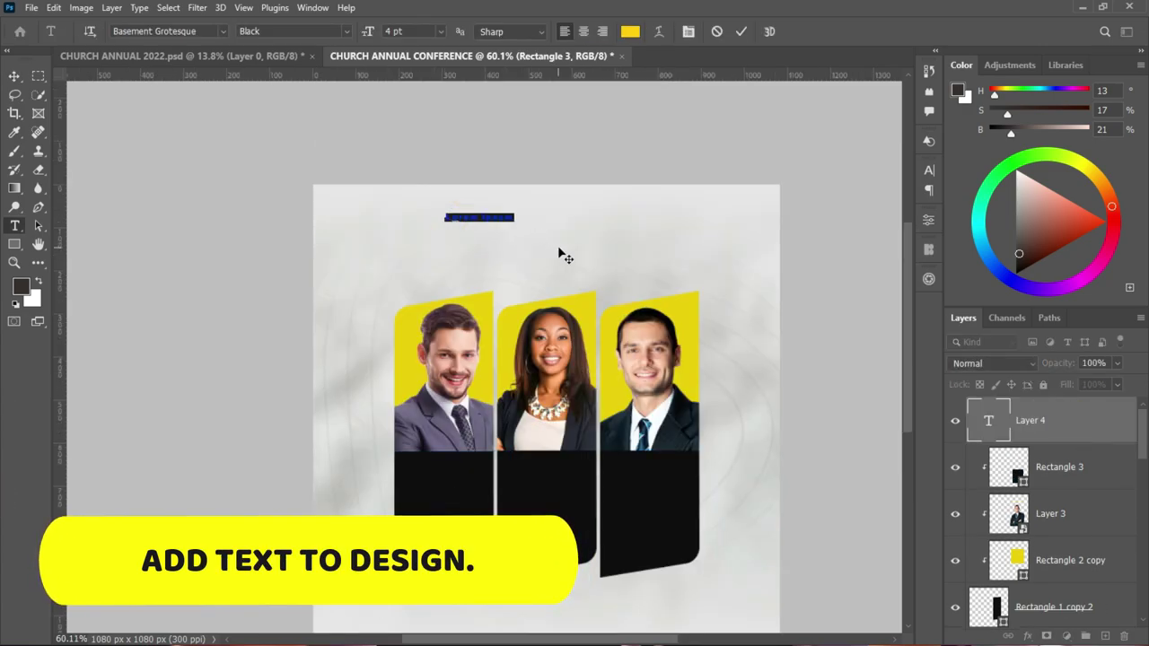
type("CHURCH")
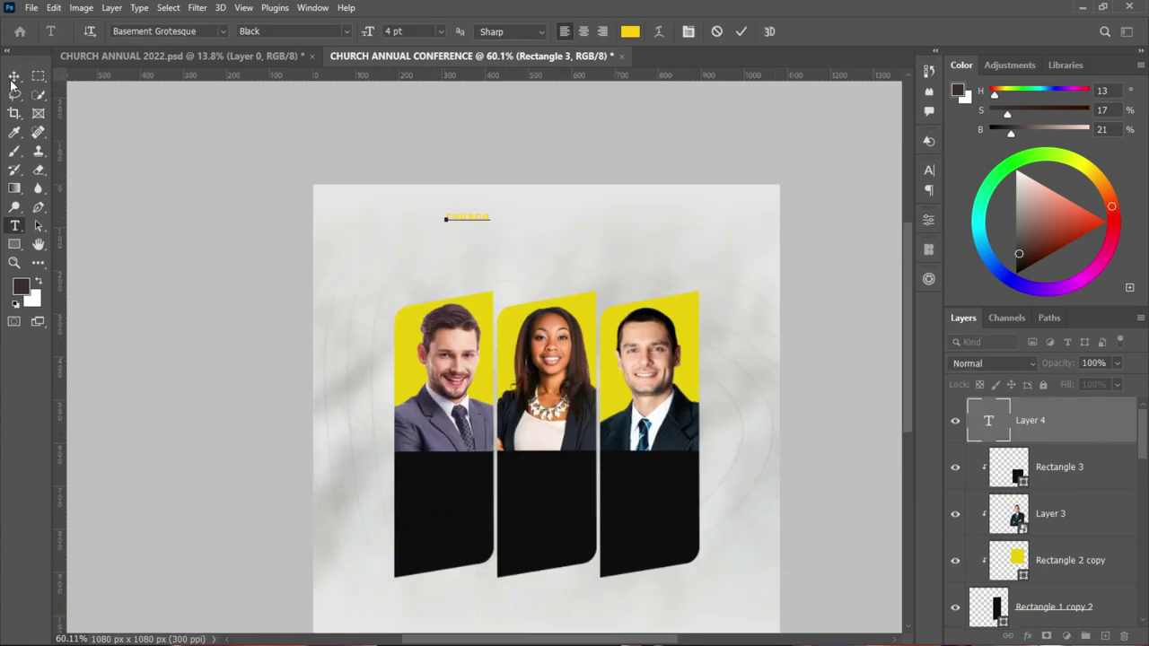
left_click(14, 77)
Step: Make CHURCH 18 pt, tracking 0, black, and centre it above the panels
left_click(929, 169)
left_click(824, 213)
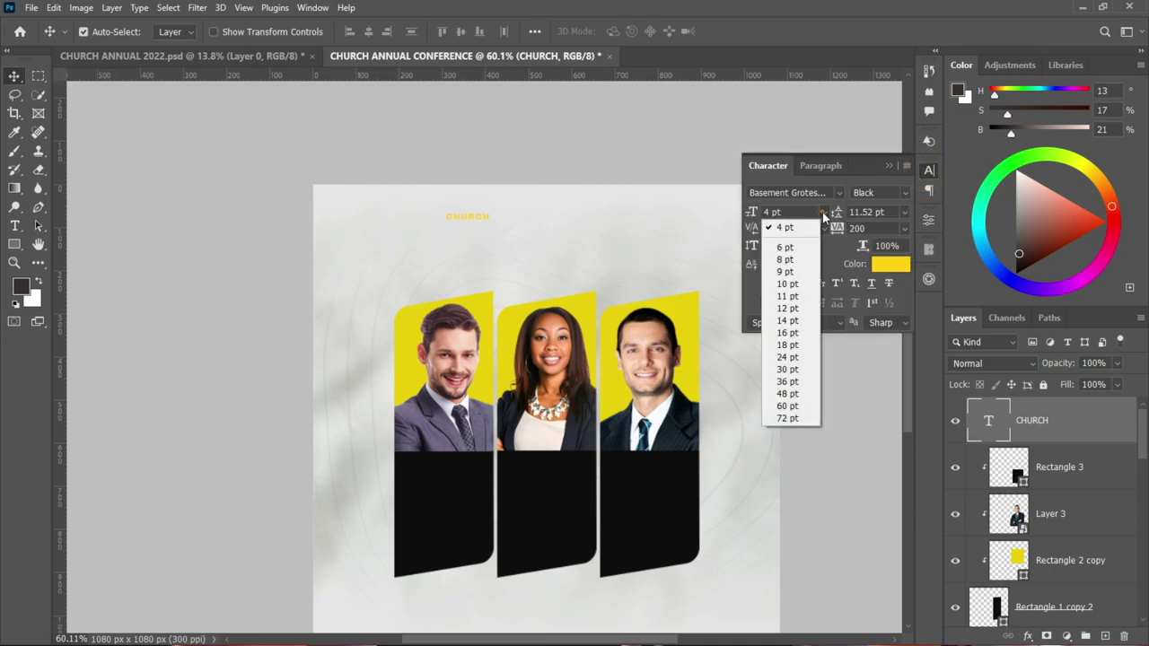
left_click(788, 344)
left_click_drag(579, 219, 589, 219)
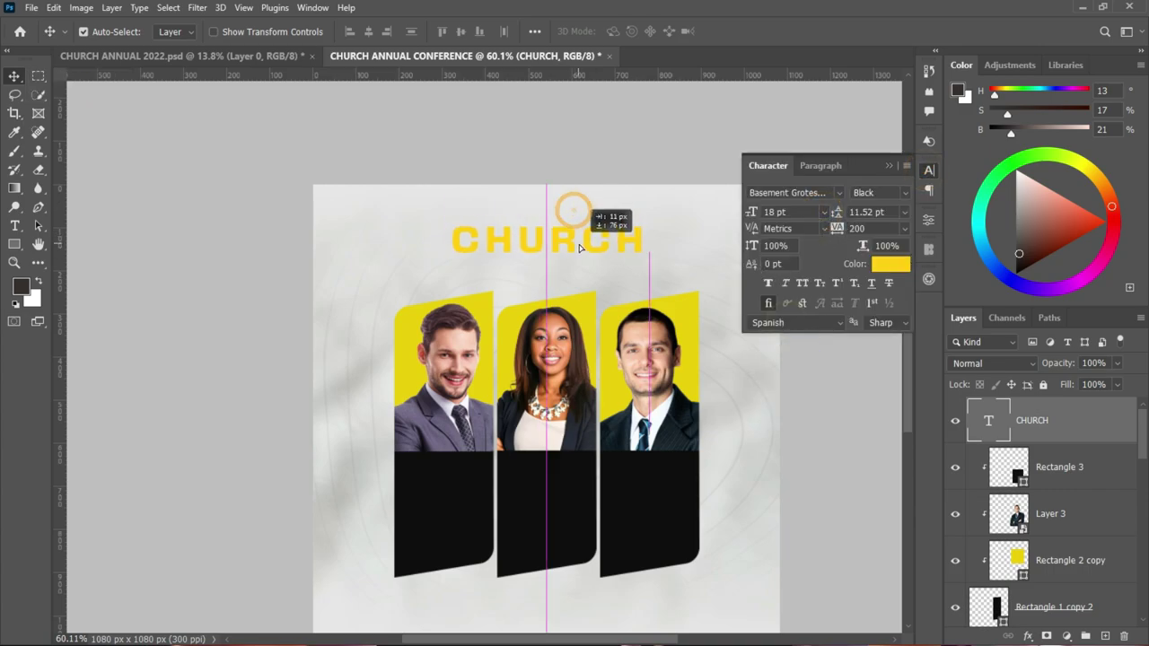
left_click(904, 228)
left_click(862, 352)
left_click(890, 264)
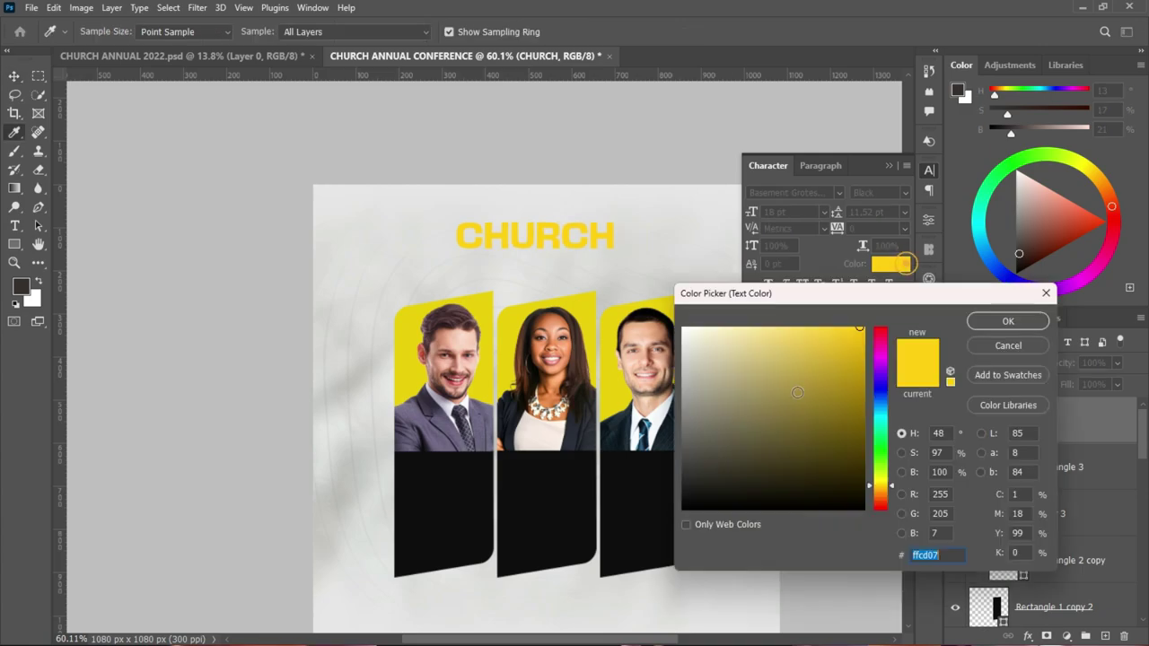
left_click(718, 517)
left_click(1008, 319)
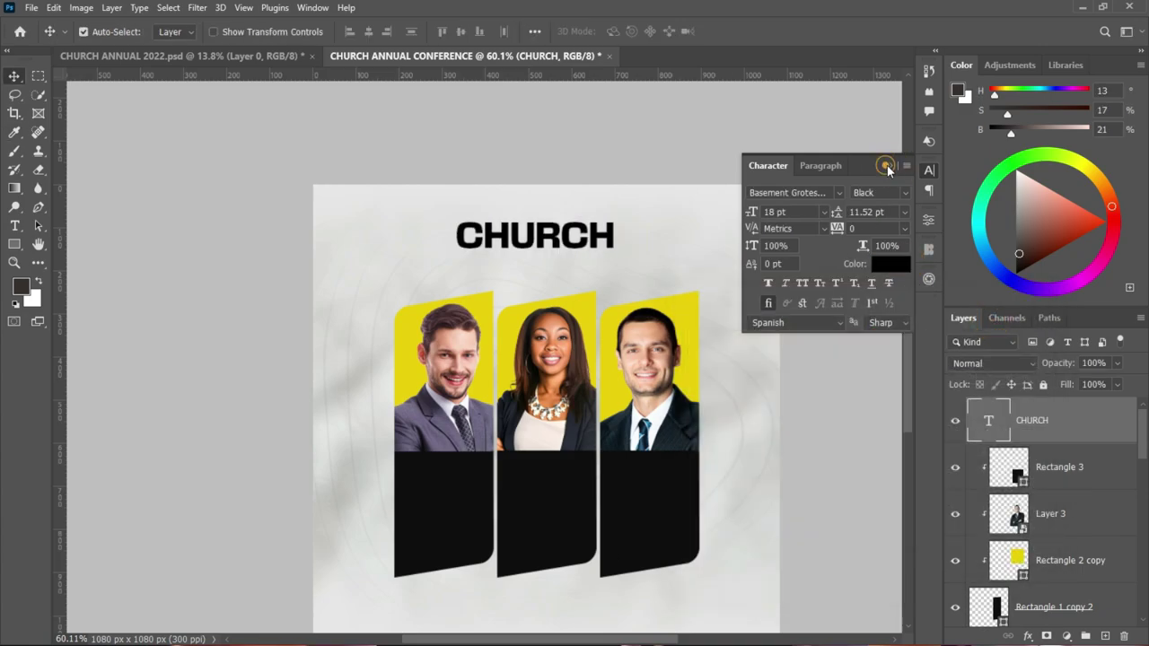
left_click(886, 165)
scroll(607, 346, "up", 2)
mouse_move(567, 213)
left_mouse_down()
mouse_move(558, 209)
mouse_move(551, 240)
left_mouse_up()
Step: Retype the duplicated heading as ANNUAL CONFERENCE, set it to 8 pt, and place it under CHURCH
double_click(550, 241)
type("ANN")
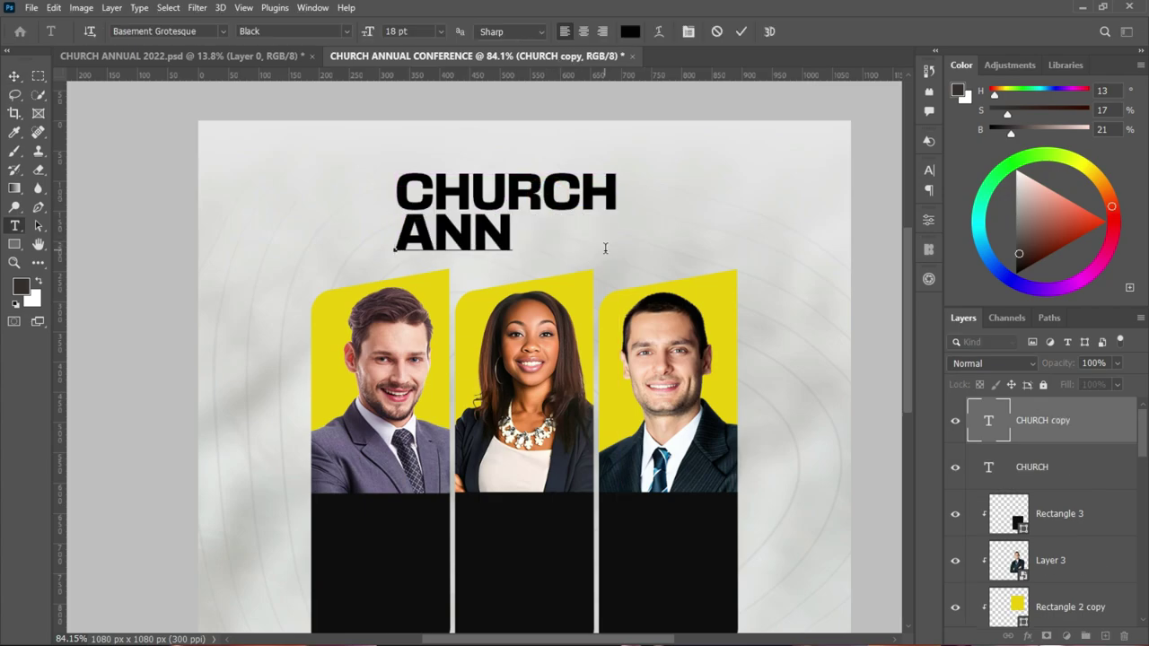
type(" CONC")
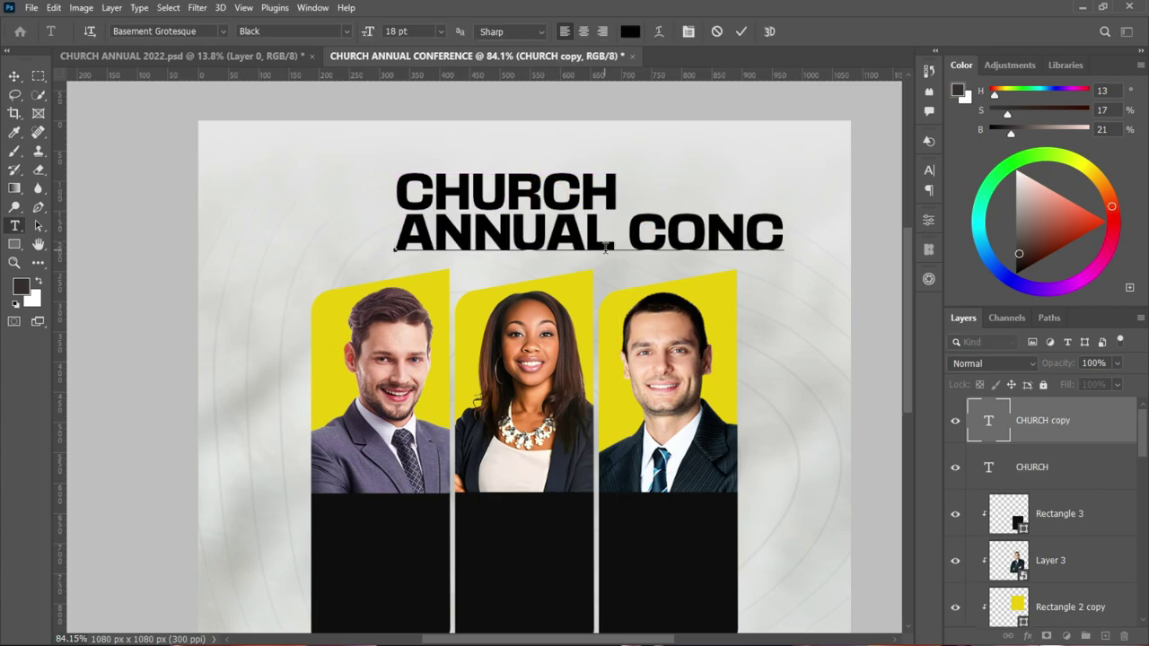
type("FERE")
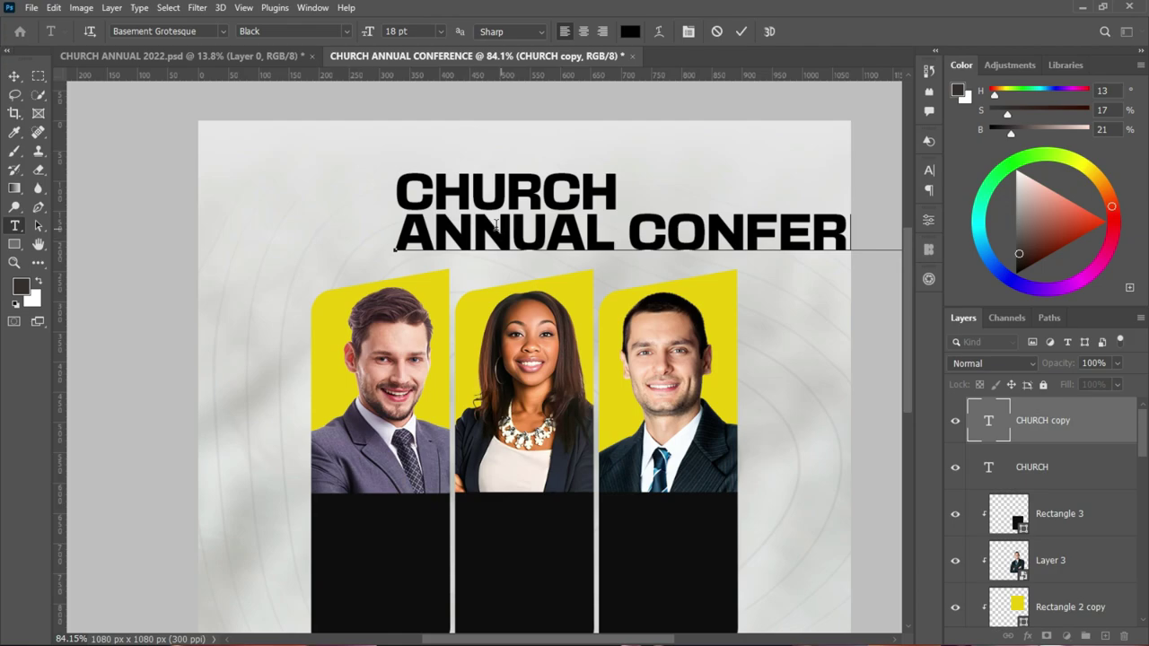
left_click(14, 75)
mouse_move(601, 249)
left_mouse_down()
mouse_move(447, 250)
mouse_move(558, 251)
left_mouse_up()
left_click(930, 169)
left_click(821, 213)
left_click(787, 271)
left_click(824, 212)
left_click(787, 256)
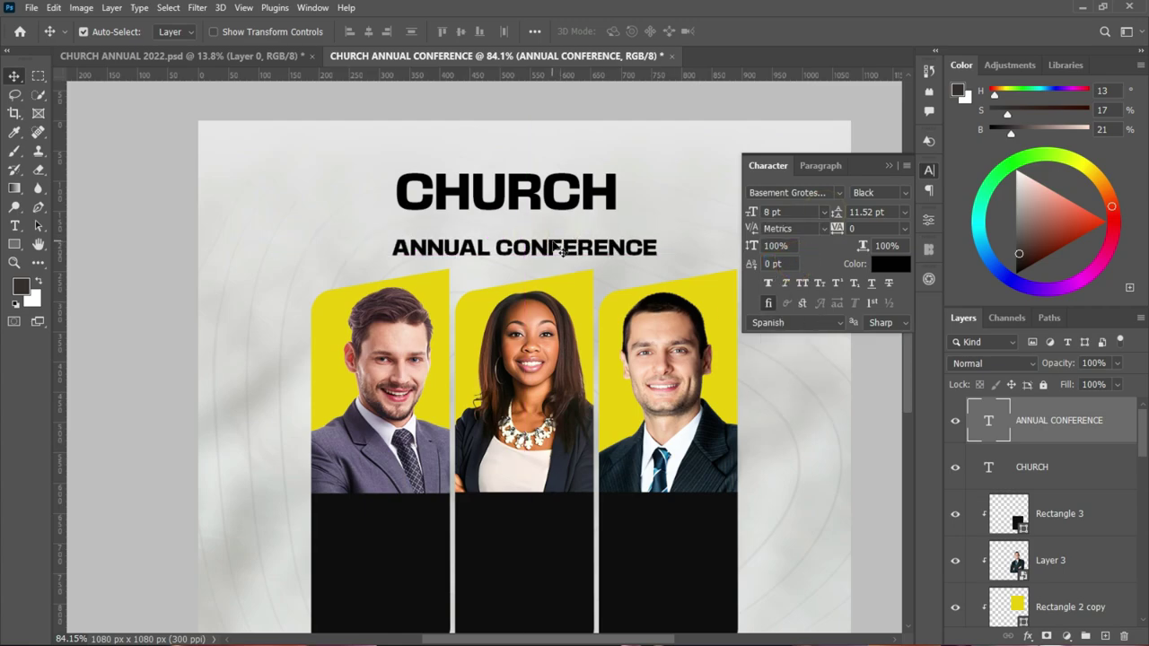
Step: Set CHURCH to 22 pt and recentre it just above the ANNUAL CONFERENCE line
left_click_drag(551, 189, 558, 213)
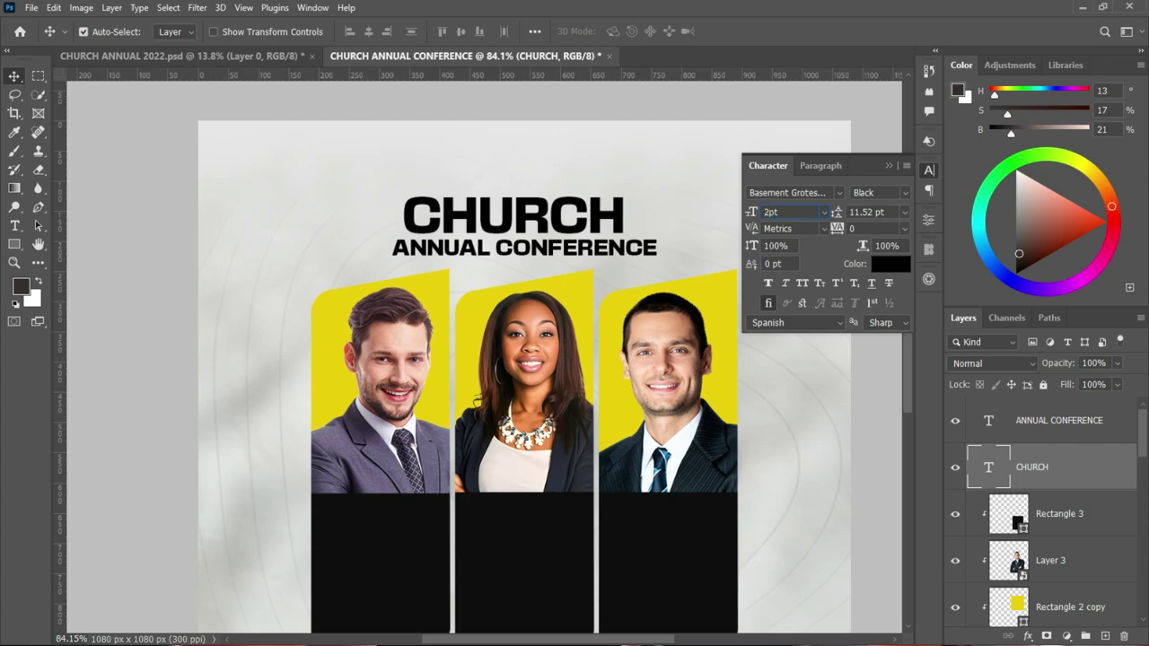
type("2")
key("Return")
left_click_drag(503, 206, 485, 206)
scroll(619, 258, "down", 1)
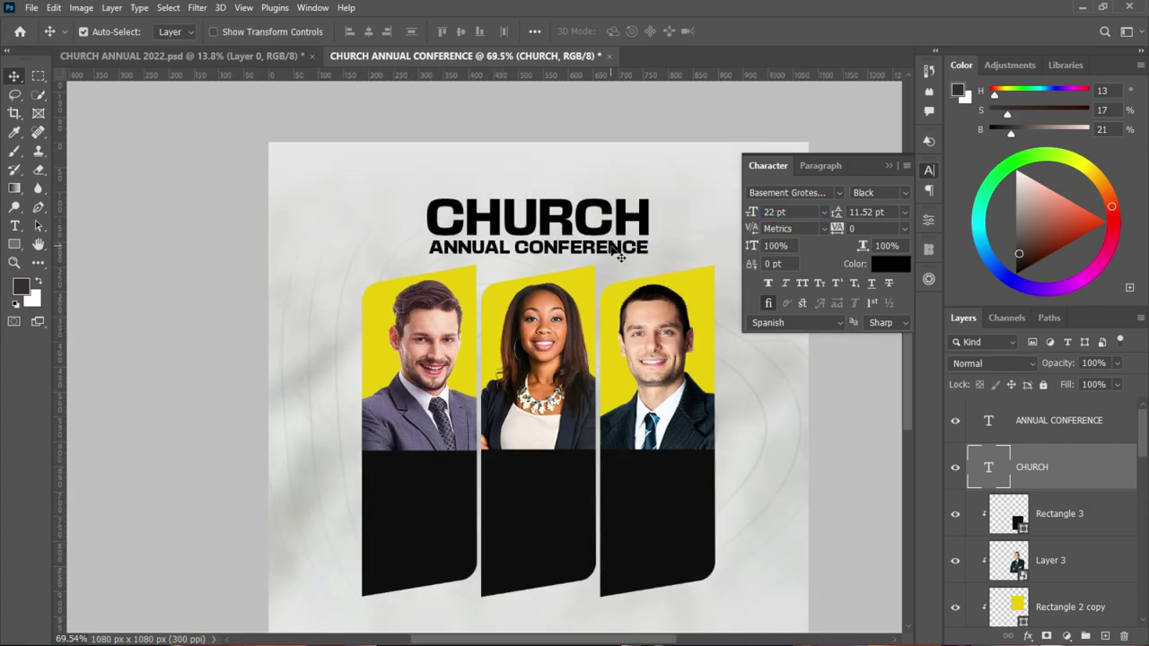
left_click(889, 165)
Step: Add a LIVINGSPRING CHURCH text line and move it just above CHURCH
key("t")
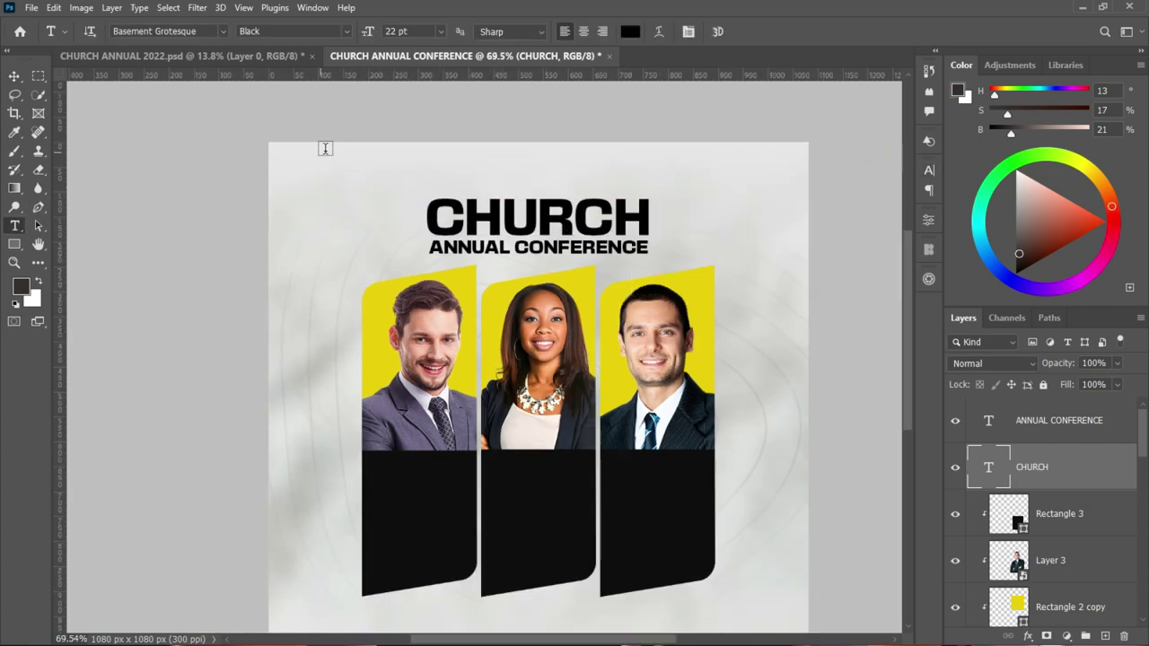
left_click(338, 168)
type("LIVING")
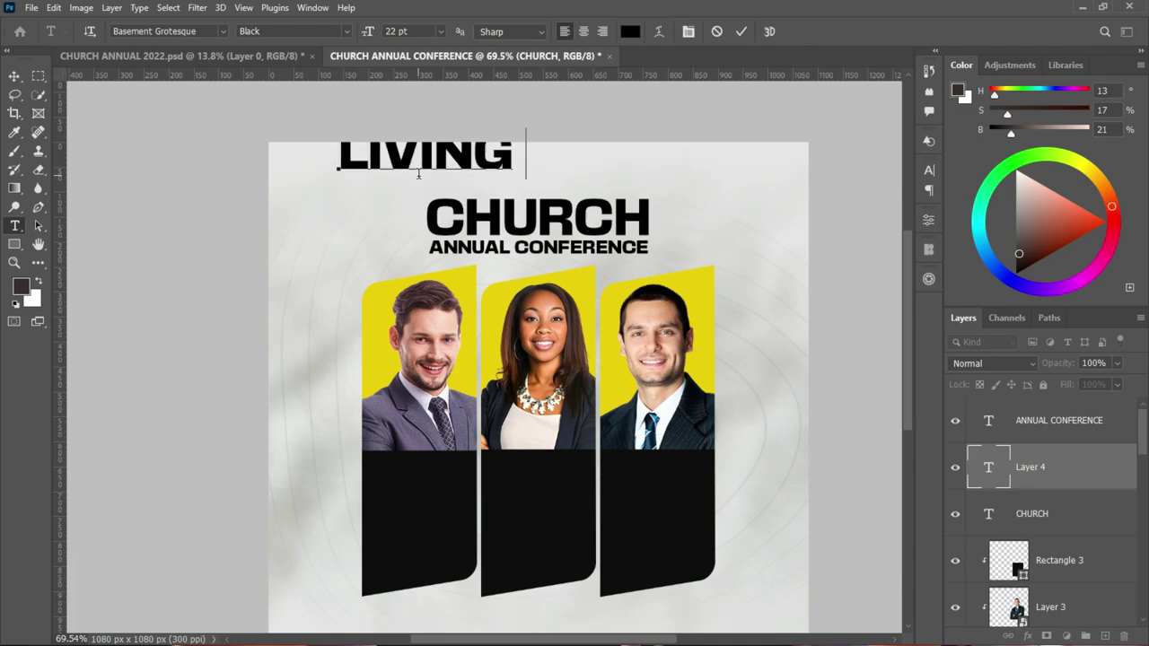
type("SPRING CH")
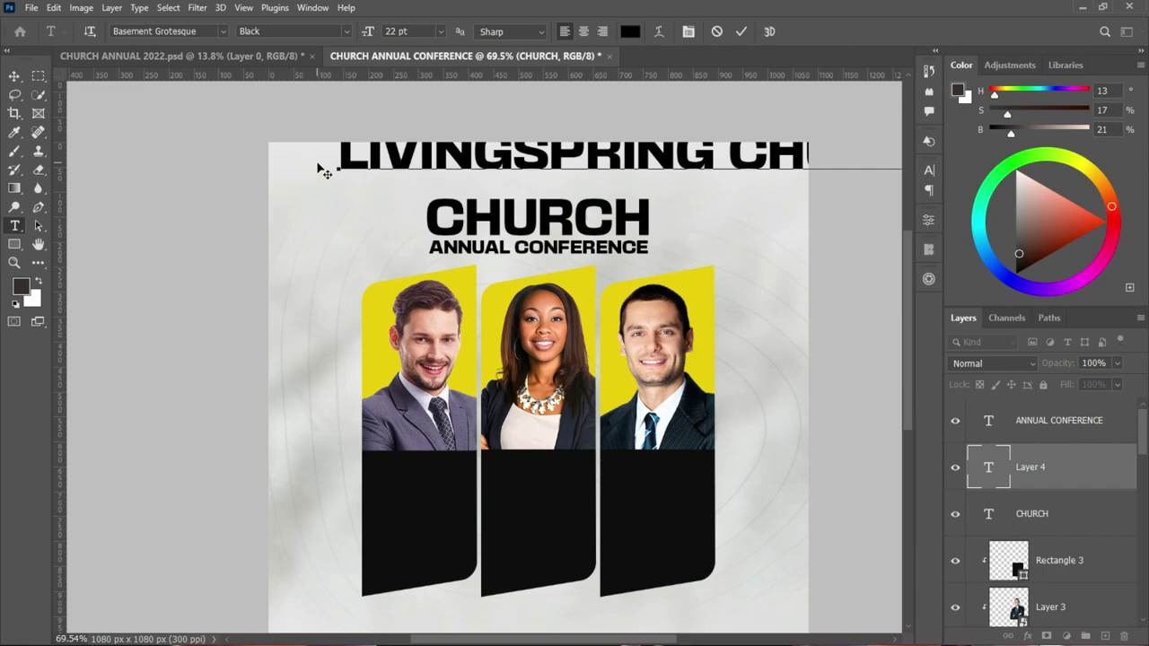
key("ctrl+Return")
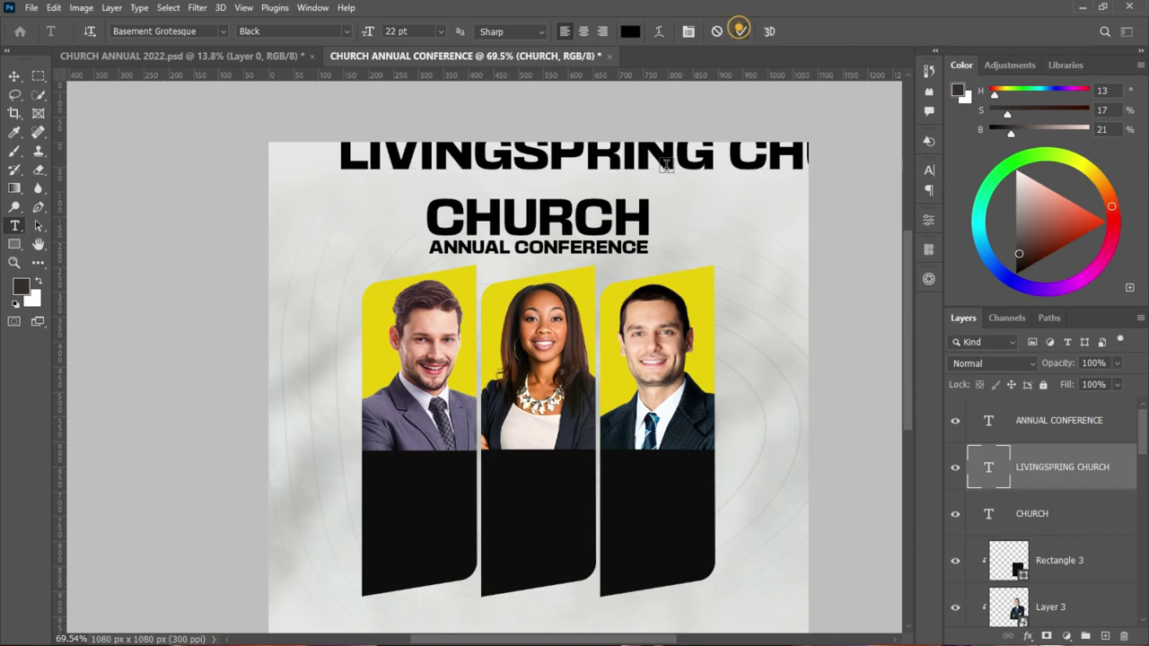
key("v")
left_click_drag(557, 155, 539, 169)
Step: Set the LIVINGSPRING CHURCH line to 6 pt with tracking 200, centred at the top
left_click(929, 172)
left_click(823, 212)
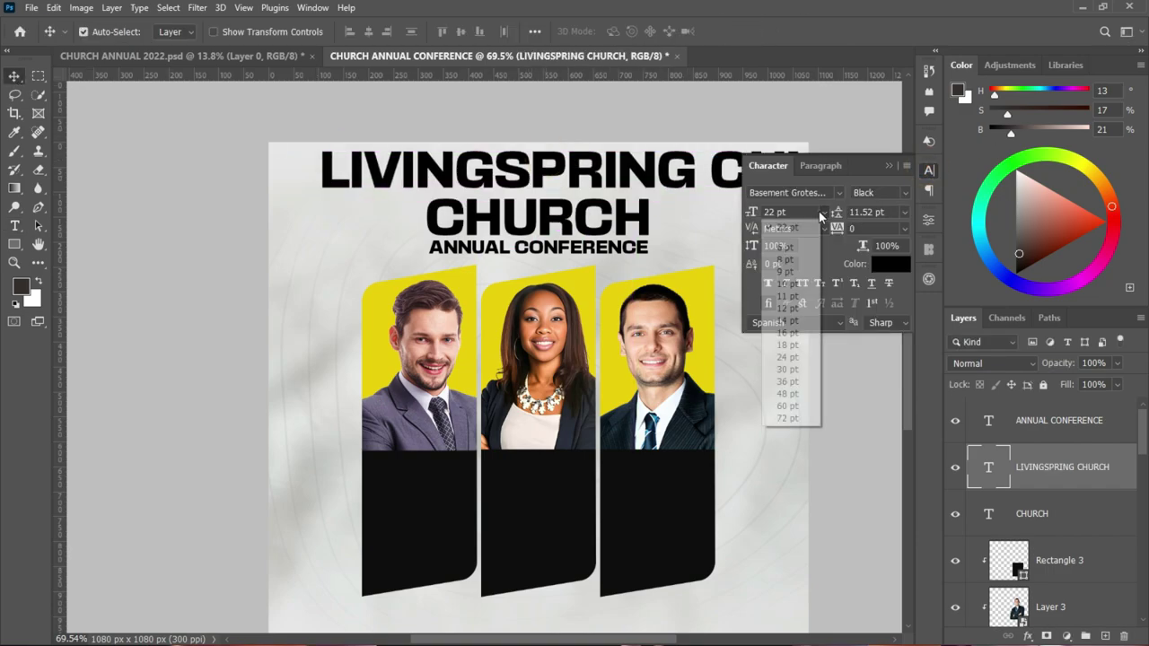
left_click(790, 225)
left_click_drag(377, 176, 530, 169)
left_click(904, 228)
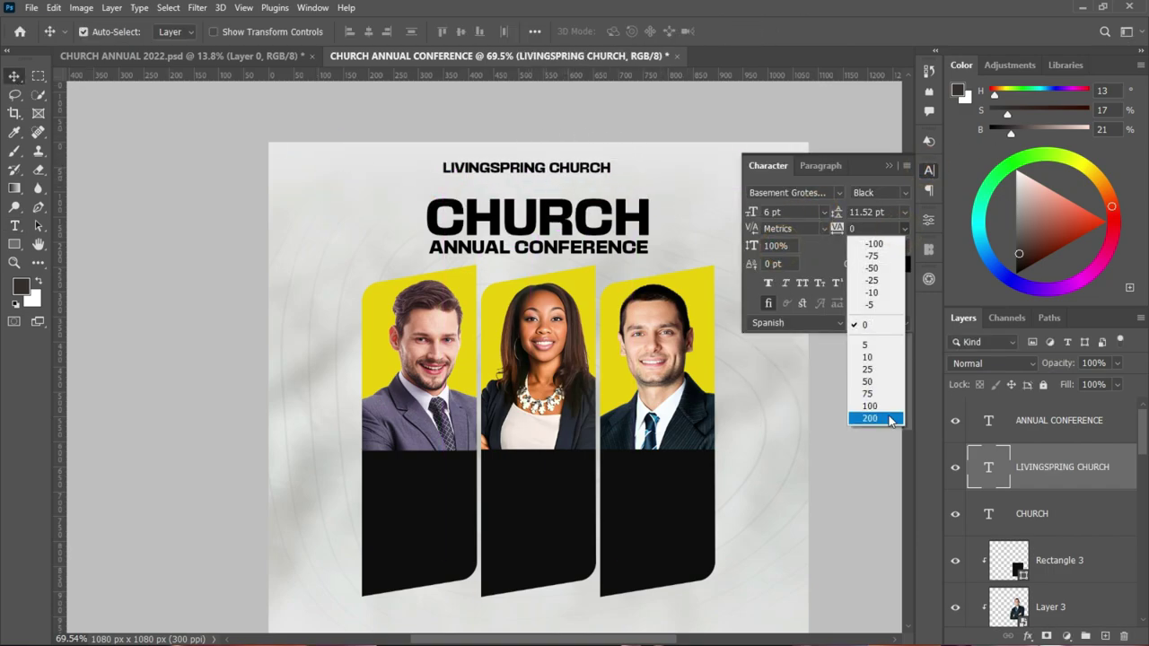
left_click(889, 410)
Step: Prefix the line with THE and centre THE LIVINGSPRING CHURCH over the heading
key("t")
triple_click(423, 168)
left_click(423, 168)
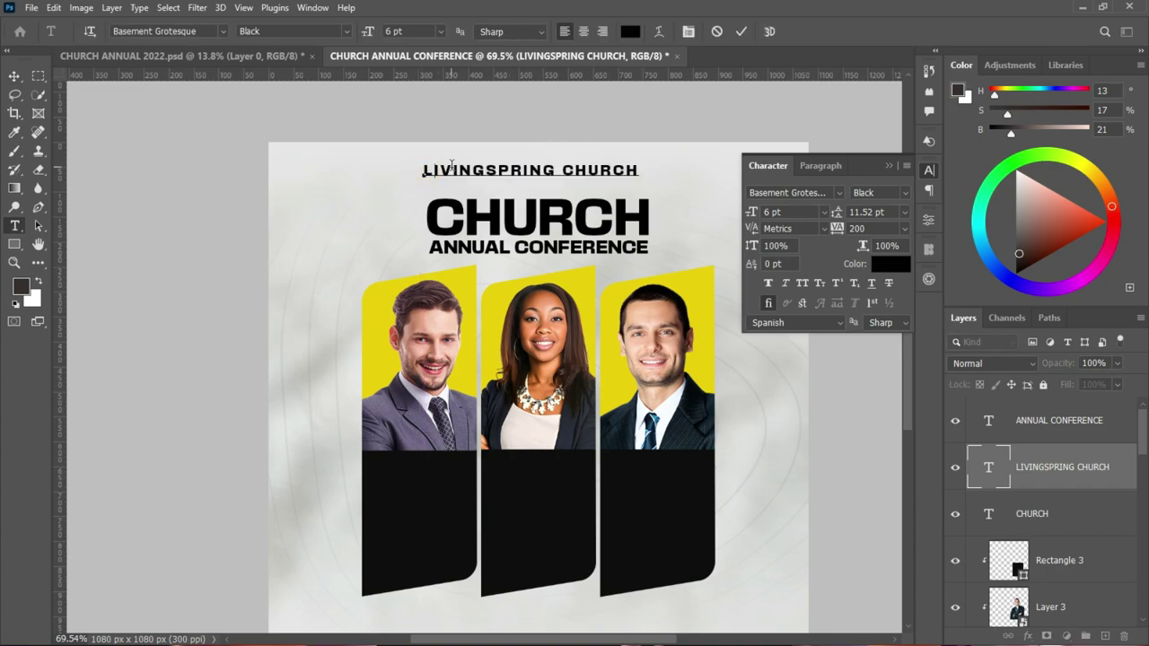
type("THE")
key("ctrl+Return")
key("v")
left_click_drag(609, 171, 592, 171)
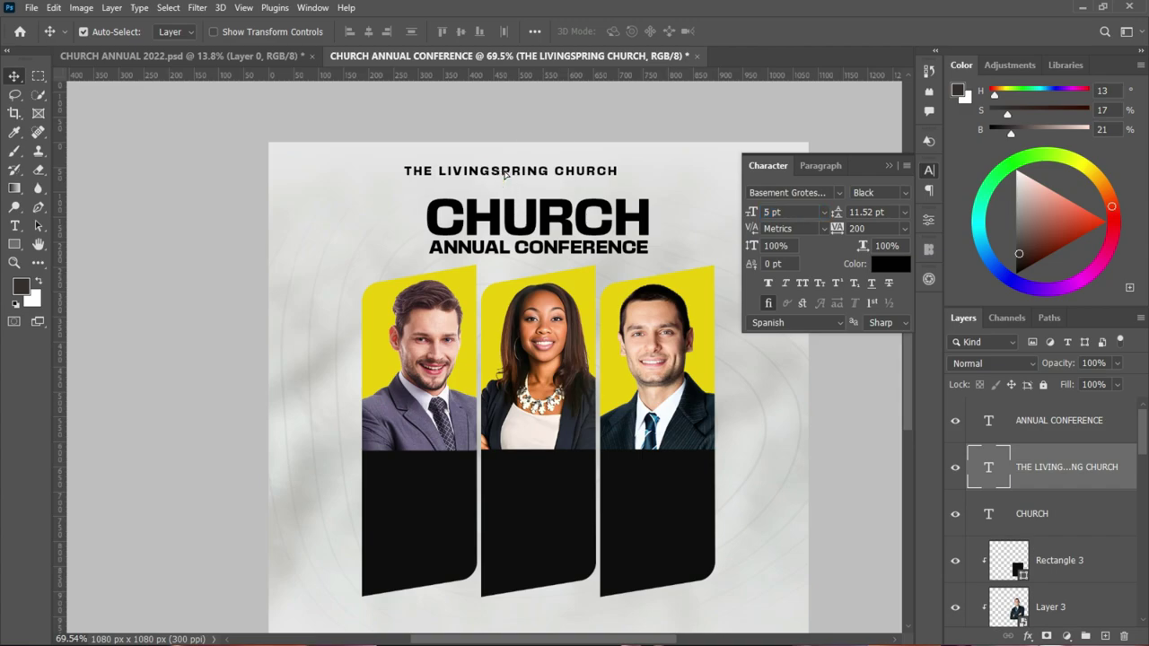
left_click_drag(532, 177, 553, 177)
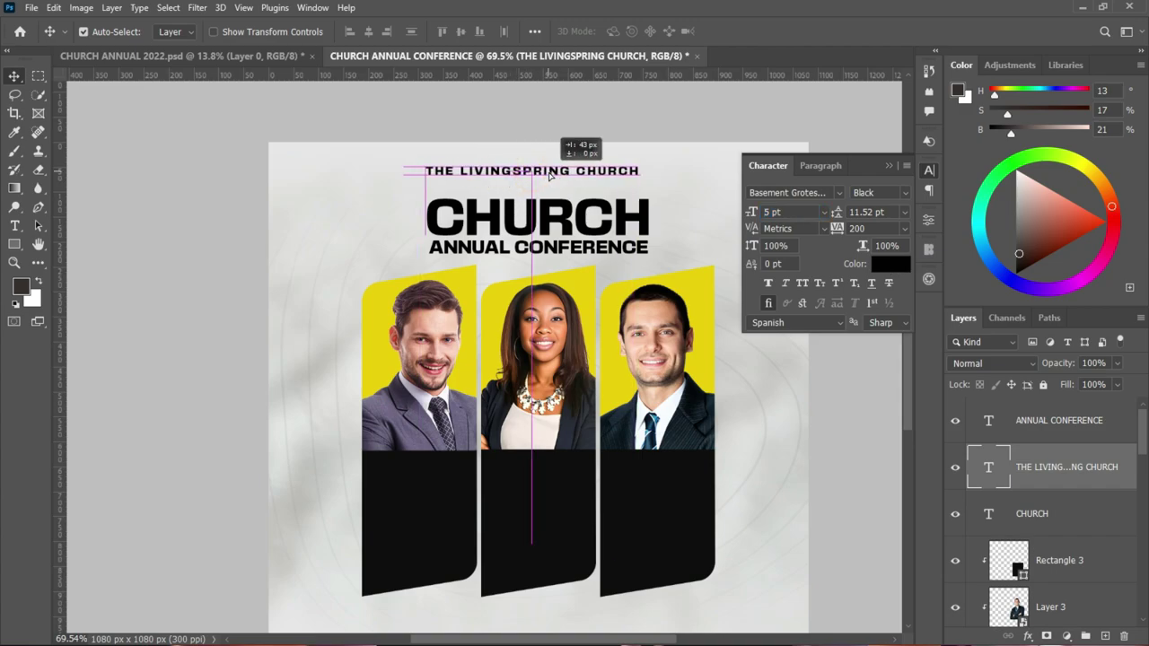
left_click(894, 269)
left_click(996, 323)
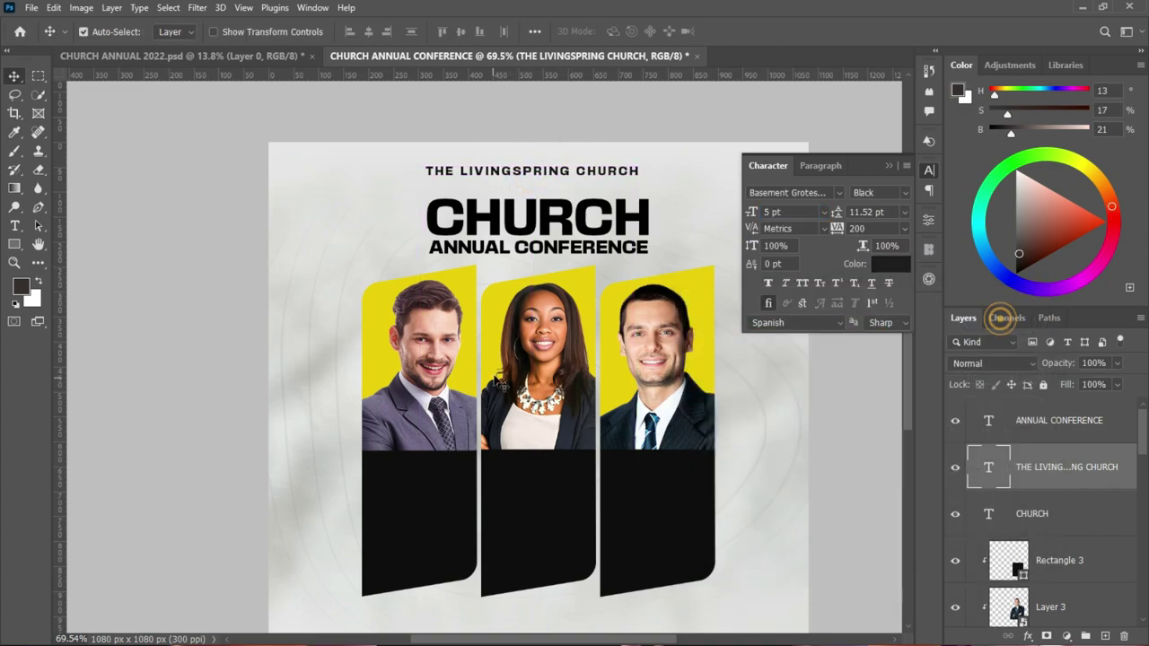
scroll(699, 422, "up", 2)
Step: Type the pastor's name as a new text line near the bottom left
scroll(699, 421, "down", 3)
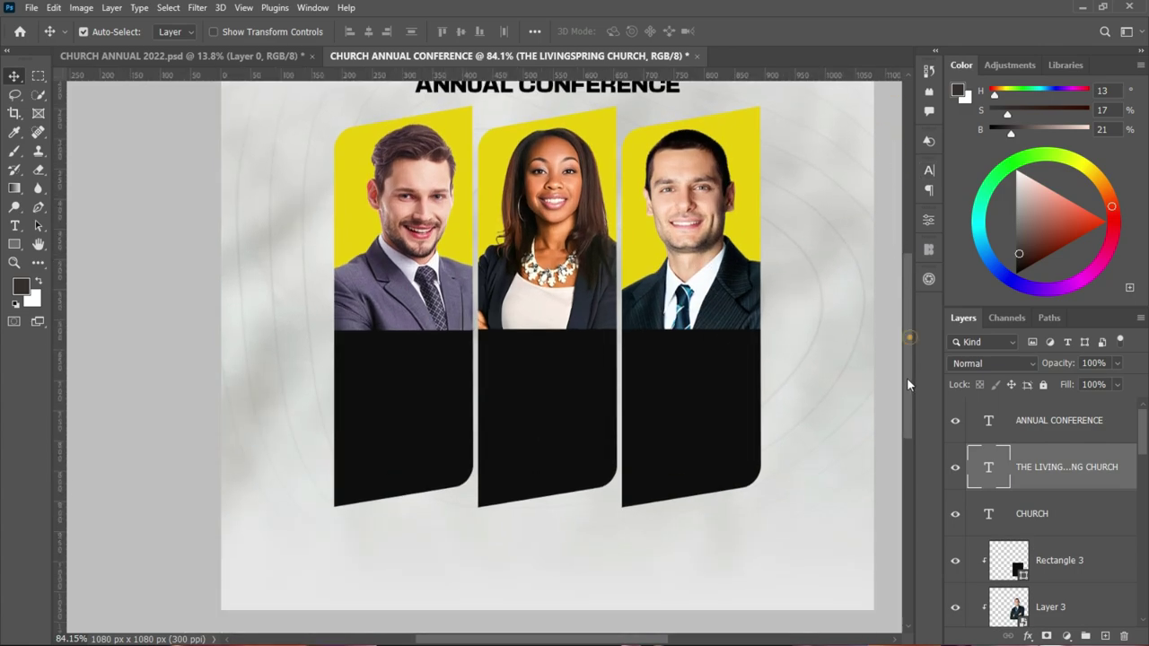
left_click(15, 225)
left_click(275, 537)
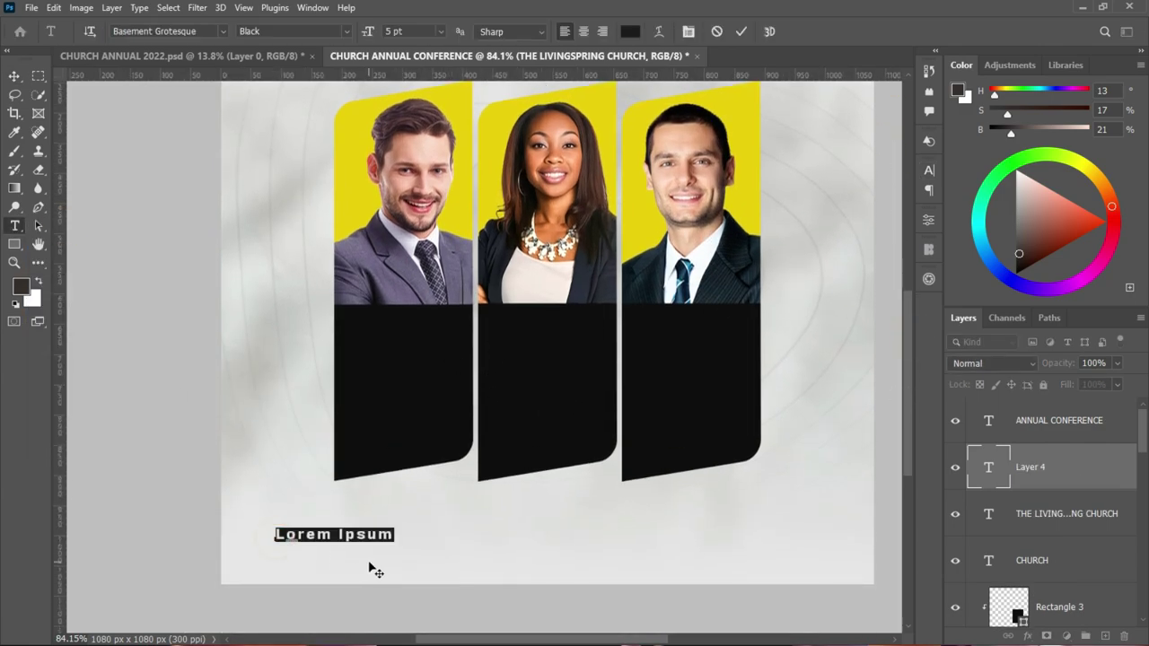
type("PASTOR")
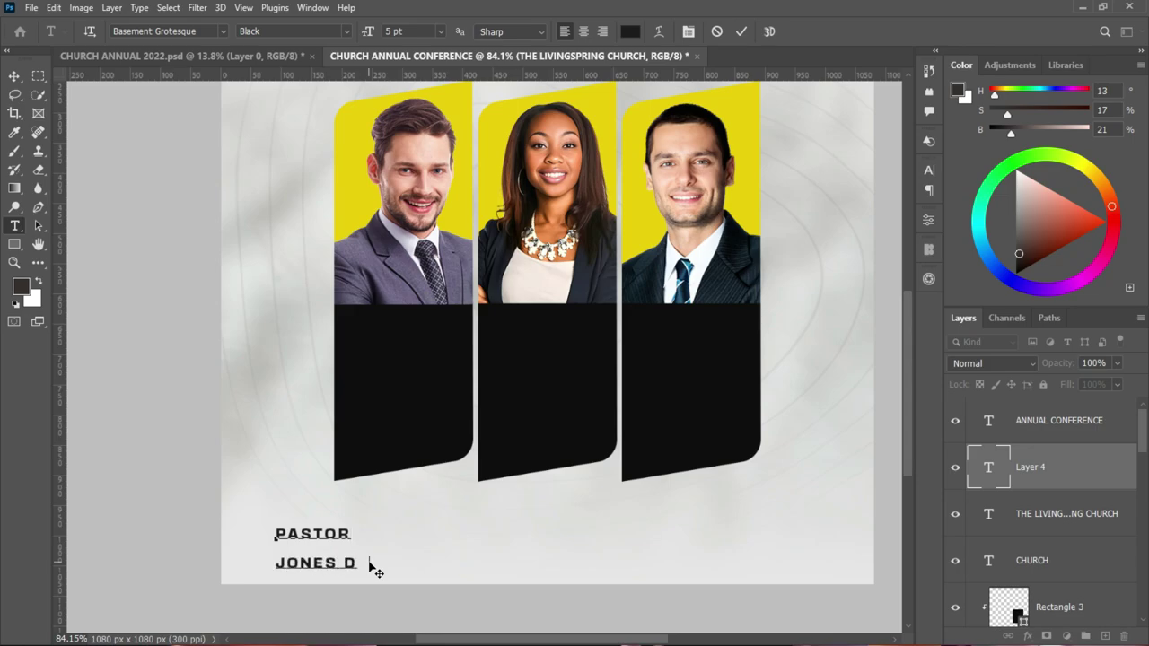
left_click_drag(365, 563, 352, 564)
key("BackSpace")
key("ctrl+Return")
Step: Give the pastor's name Auto leading, 0 tracking, and white colour on the first black panel
key("v")
left_click(929, 170)
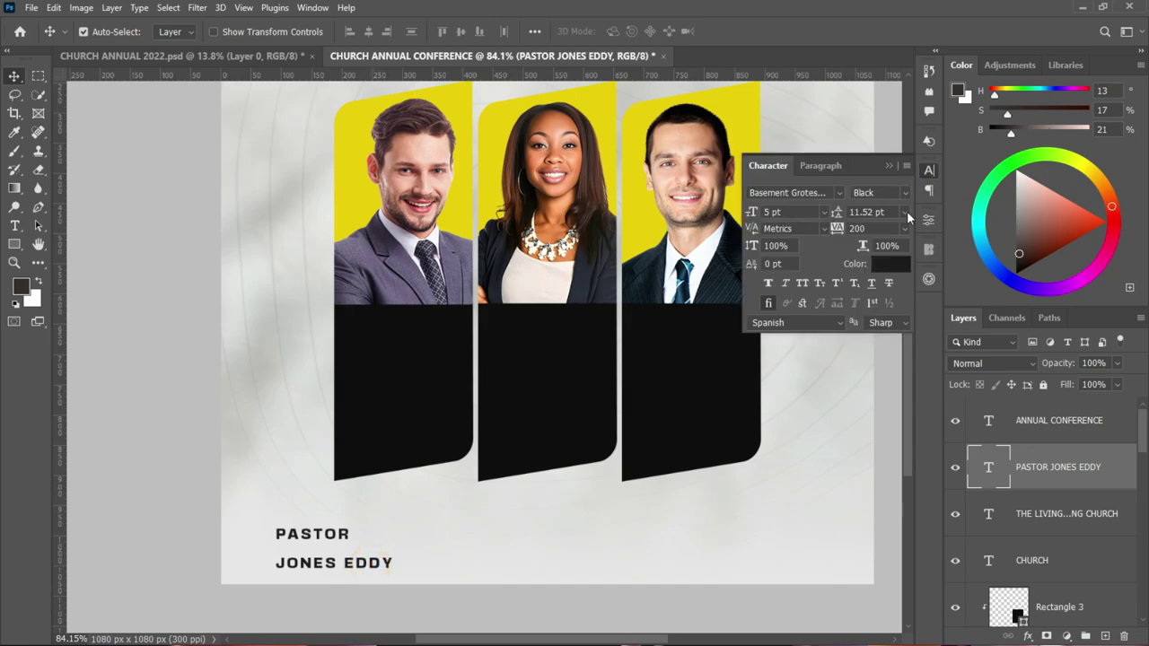
left_click(905, 212)
left_click(886, 229)
left_click(904, 229)
left_click(871, 326)
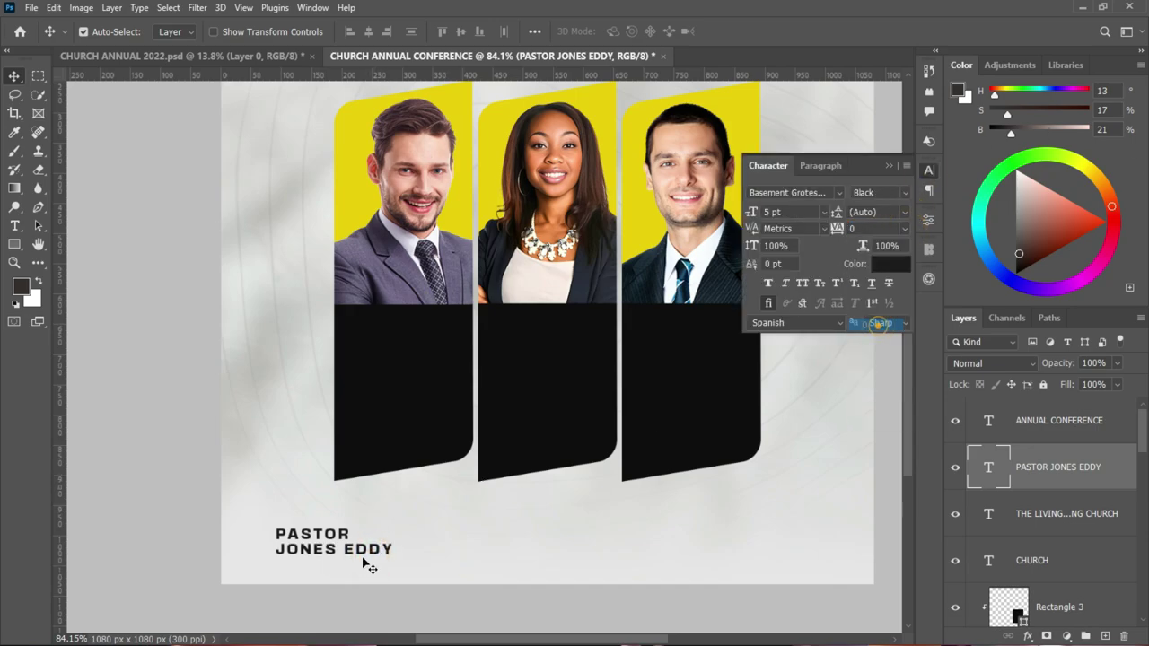
left_click_drag(316, 541, 389, 347)
left_click(894, 265)
left_click(551, 479)
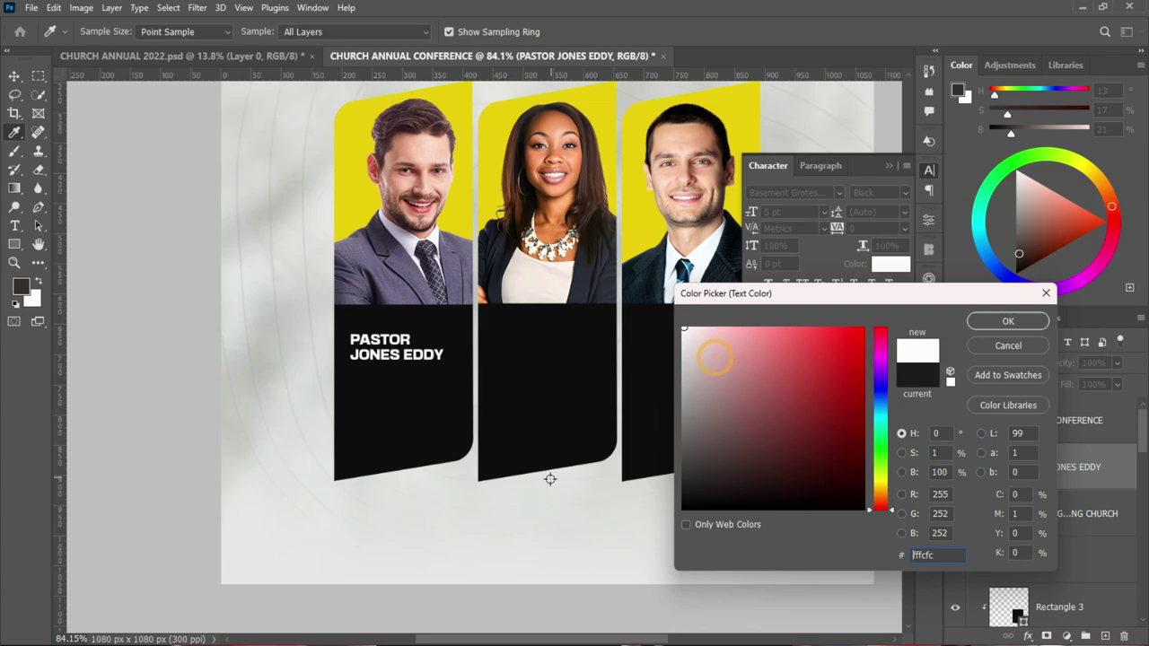
left_click(1007, 329)
Step: Copy the name onto the middle and right panels and retype each with the speakers' names
key("v")
left_click_drag(395, 346, 682, 344)
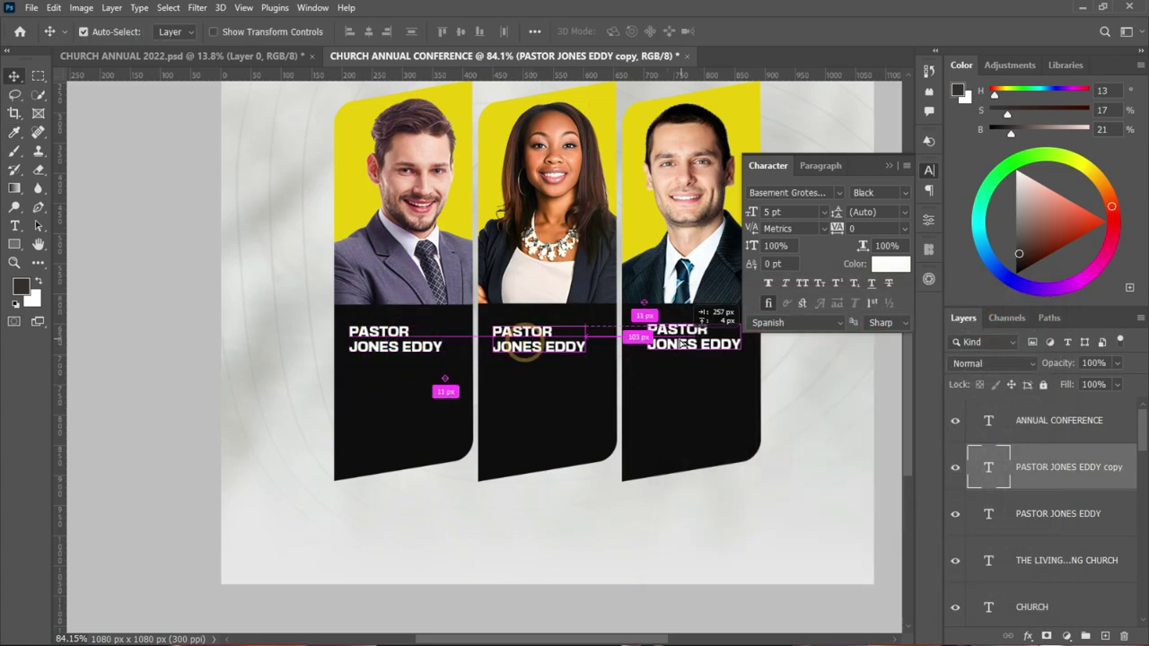
double_click(557, 334)
type("DR")
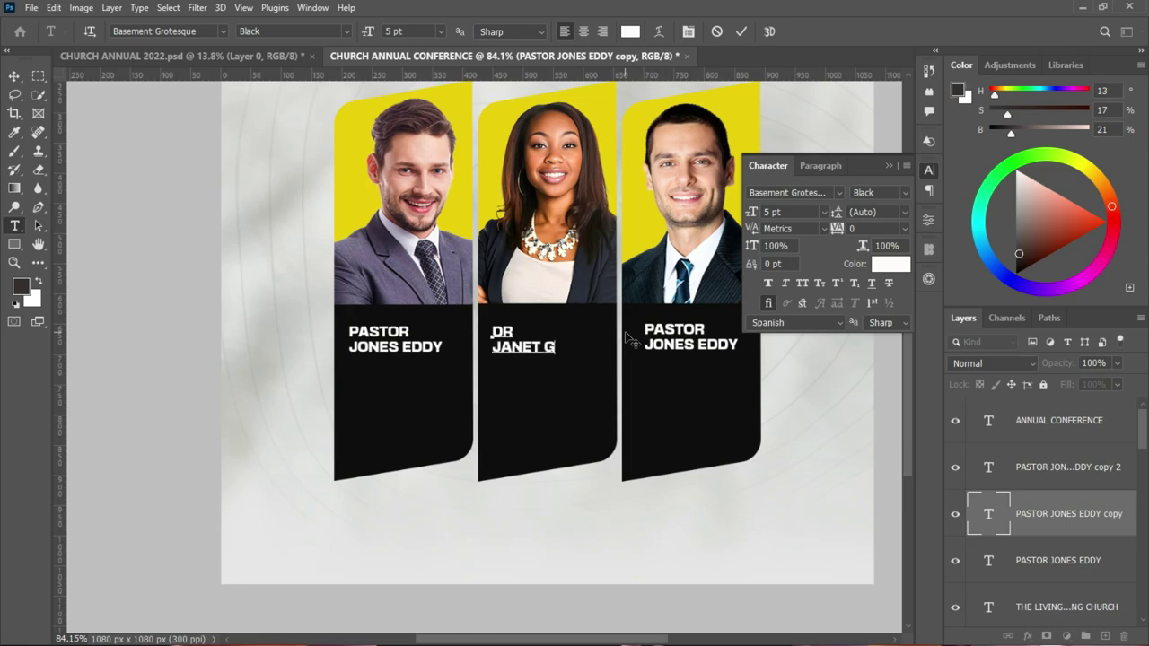
key("ctrl+Return")
double_click(721, 341)
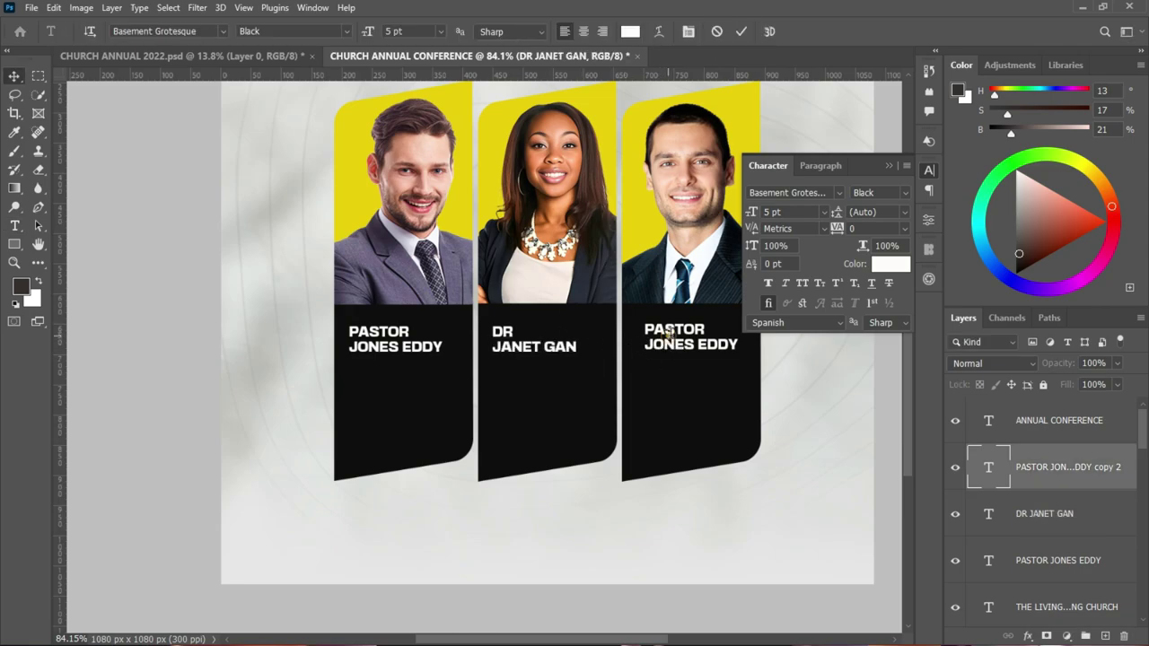
type("BISHOP")
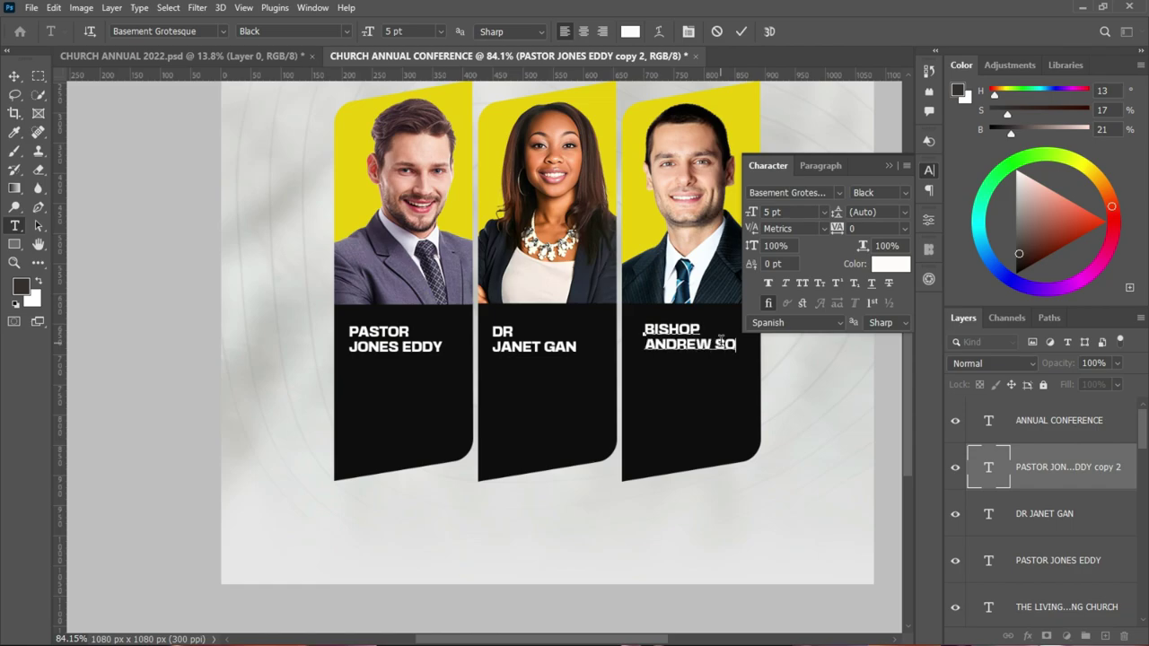
left_click(741, 32)
Step: Alt-drag a copy below the first name and retype it as CHURCH OF CHRIST CANADA
left_click(888, 165)
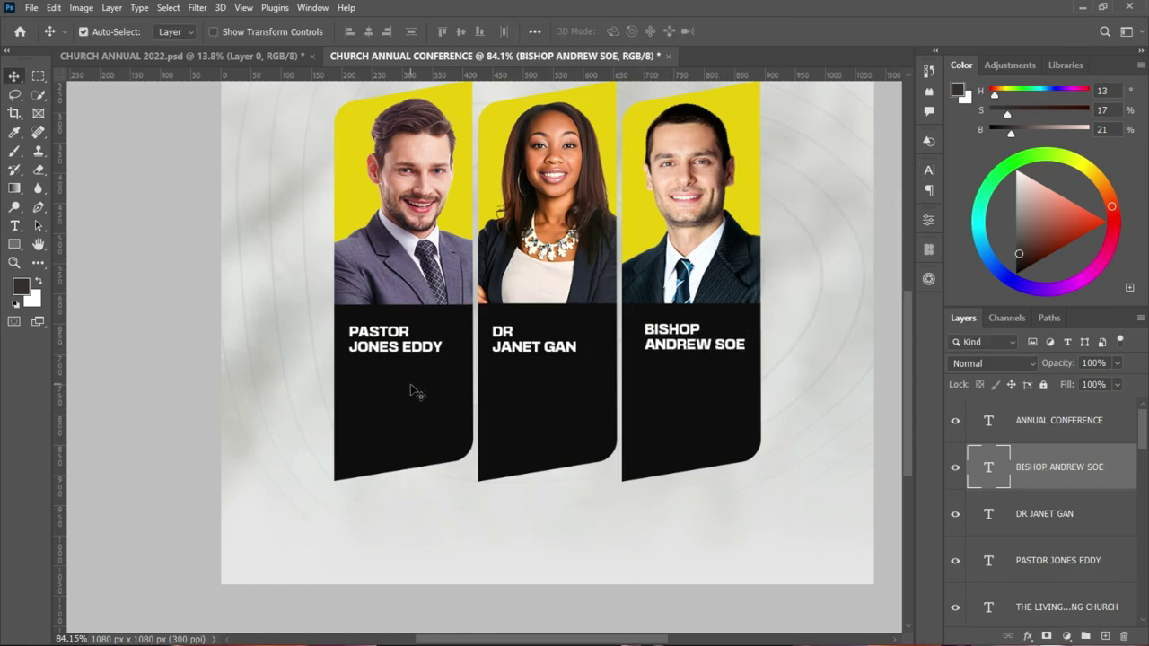
left_click(395, 355)
left_click_drag(395, 355, 395, 395)
double_click(379, 389)
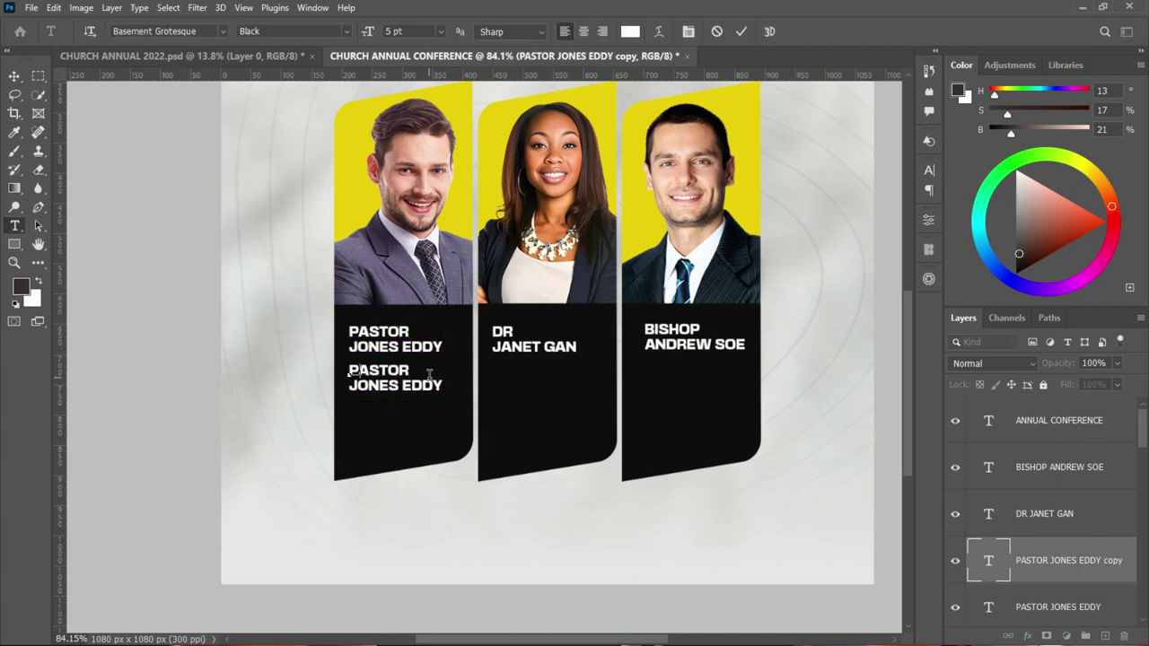
type("GJ")
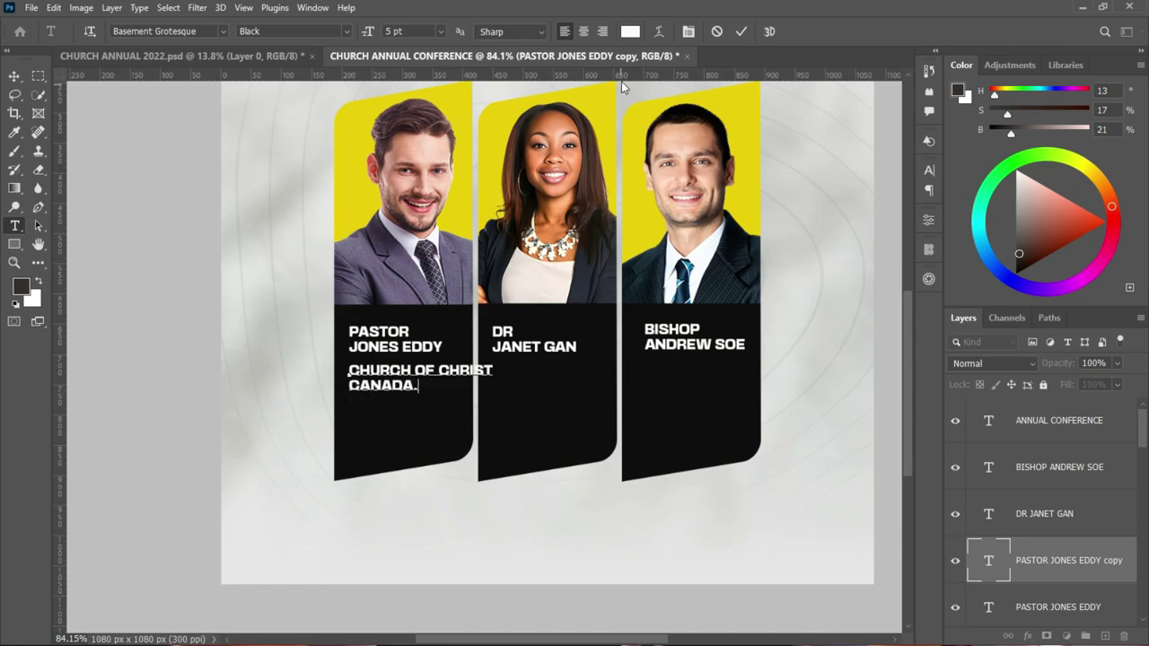
Step: Make the affiliation line 3 pt and the panels' yellow, tucked right under the name
left_click(742, 32)
left_click(929, 169)
double_click(799, 211)
type("3")
key("Return")
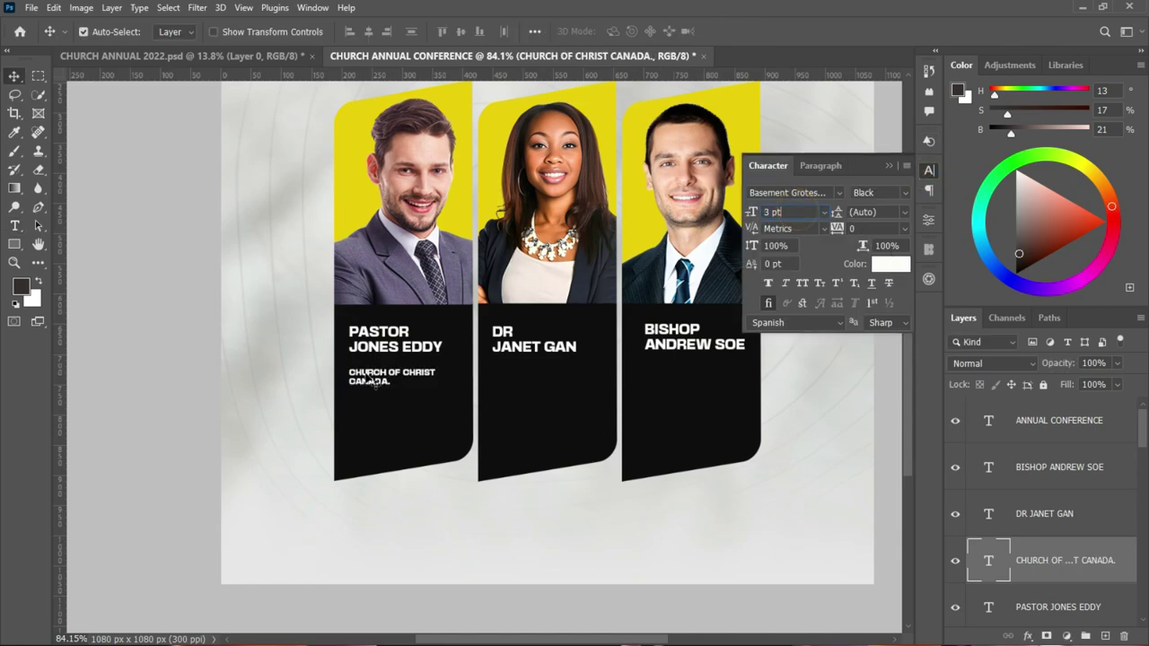
left_click_drag(376, 384, 383, 375)
left_click(891, 263)
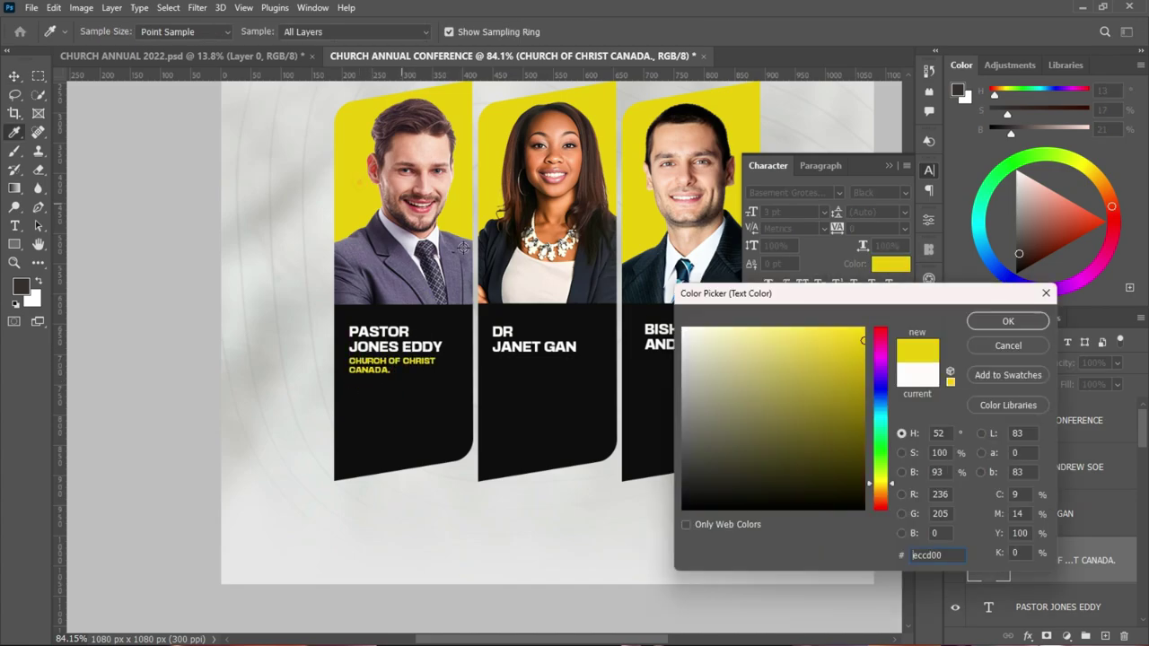
left_click(1006, 321)
Step: Copy the affiliation line under the middle speaker and retype it as HOST
scroll(441, 371, "up", 2)
left_click_drag(348, 369, 538, 368)
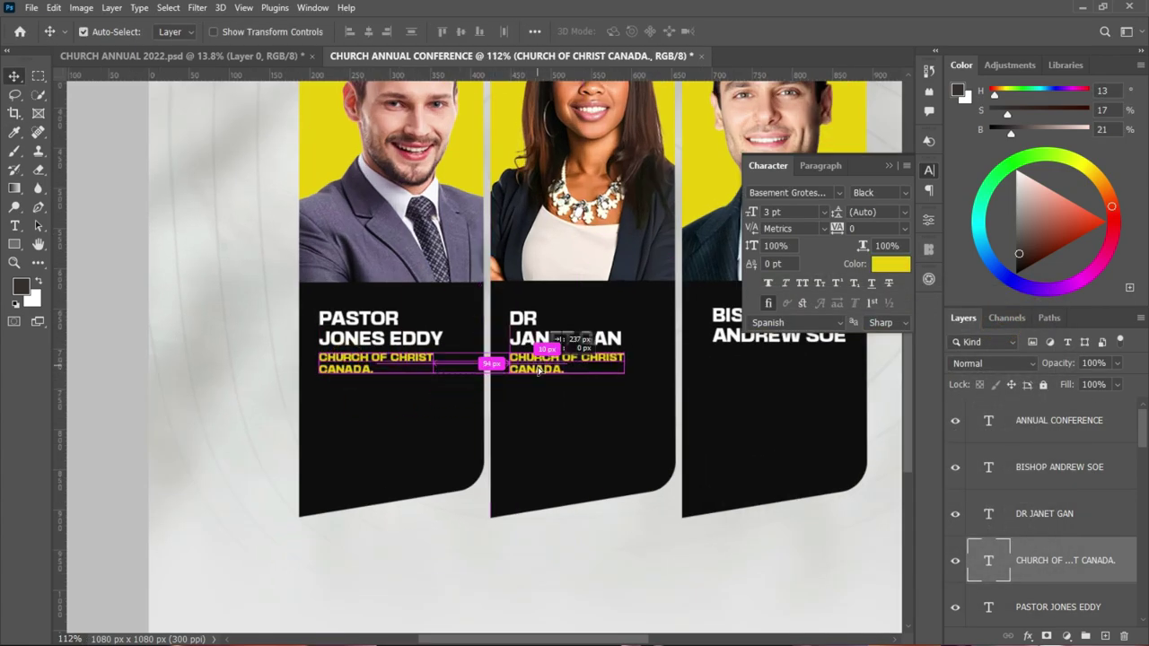
double_click(611, 367)
type("HOST")
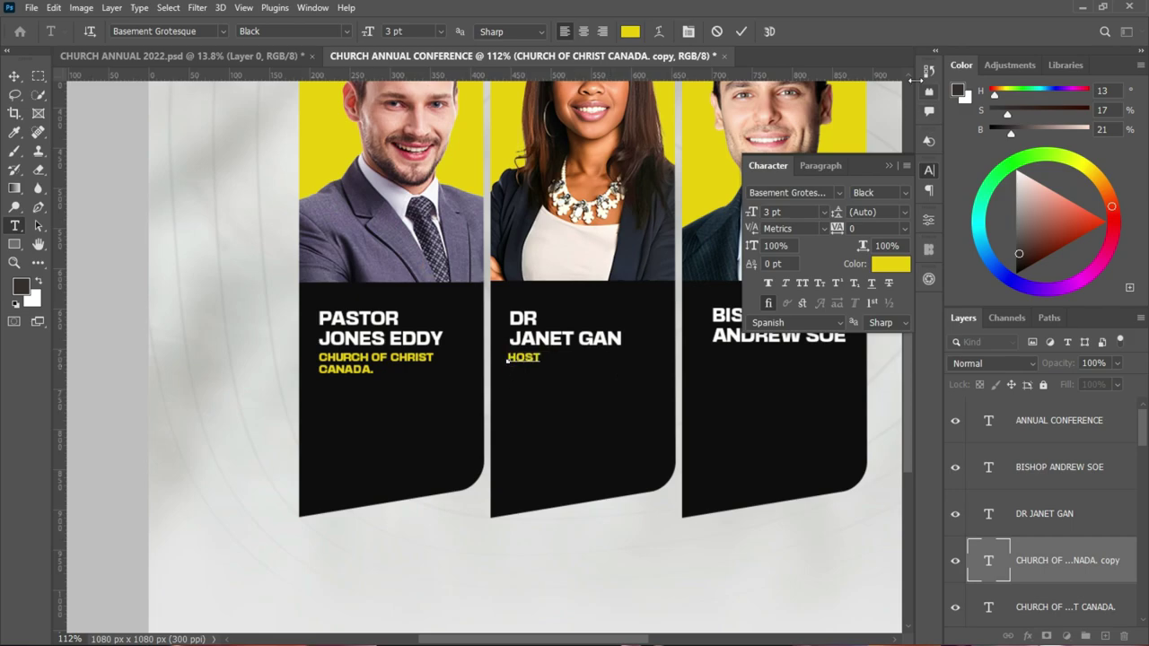
left_click(741, 32)
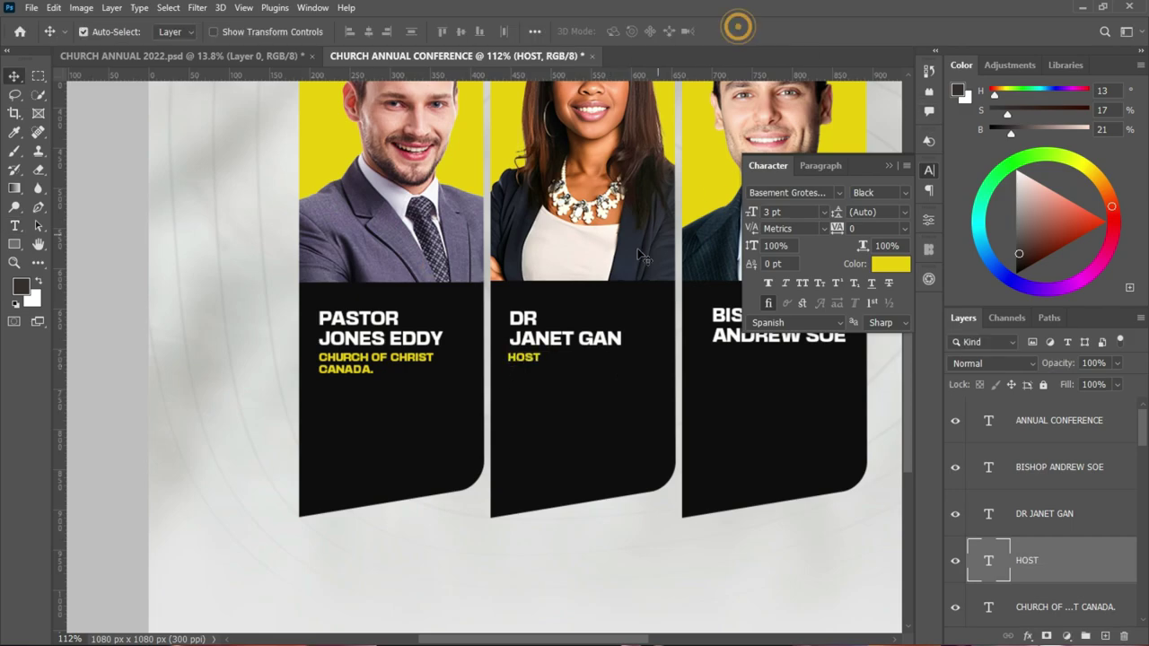
Step: Copy the HOST line under the right speaker as GOSPEL CHURCH LONDON. and fit the flyer in view
left_click(889, 166)
mouse_move(525, 357)
left_mouse_down()
mouse_move(516, 361)
mouse_move(732, 355)
left_mouse_up()
double_click(733, 354)
type("GOSPEL CHURCH LONDON.")
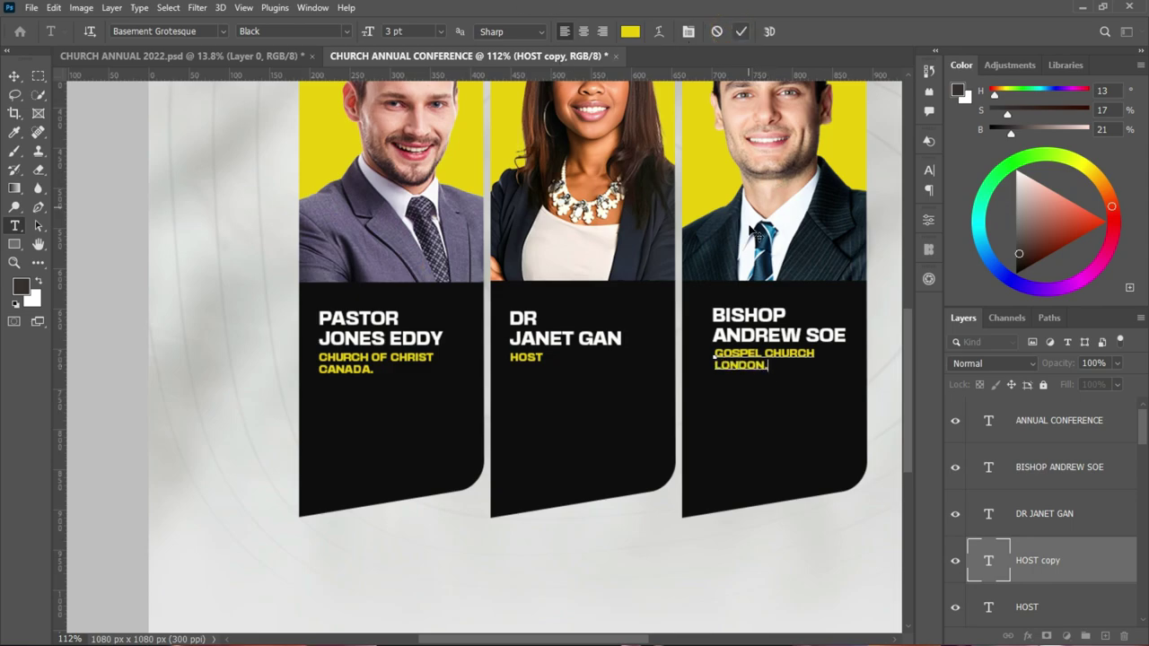
left_click(742, 32)
key("ctrl+0")
scroll(815, 384, "up", 3)
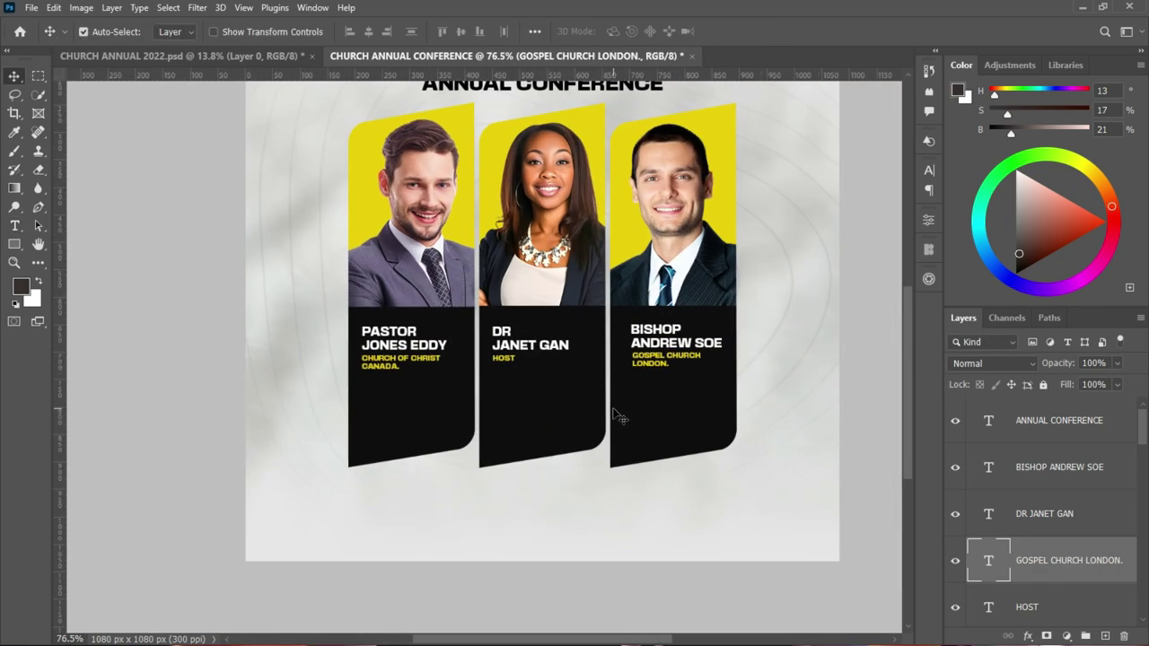
scroll(719, 404, "down", 2)
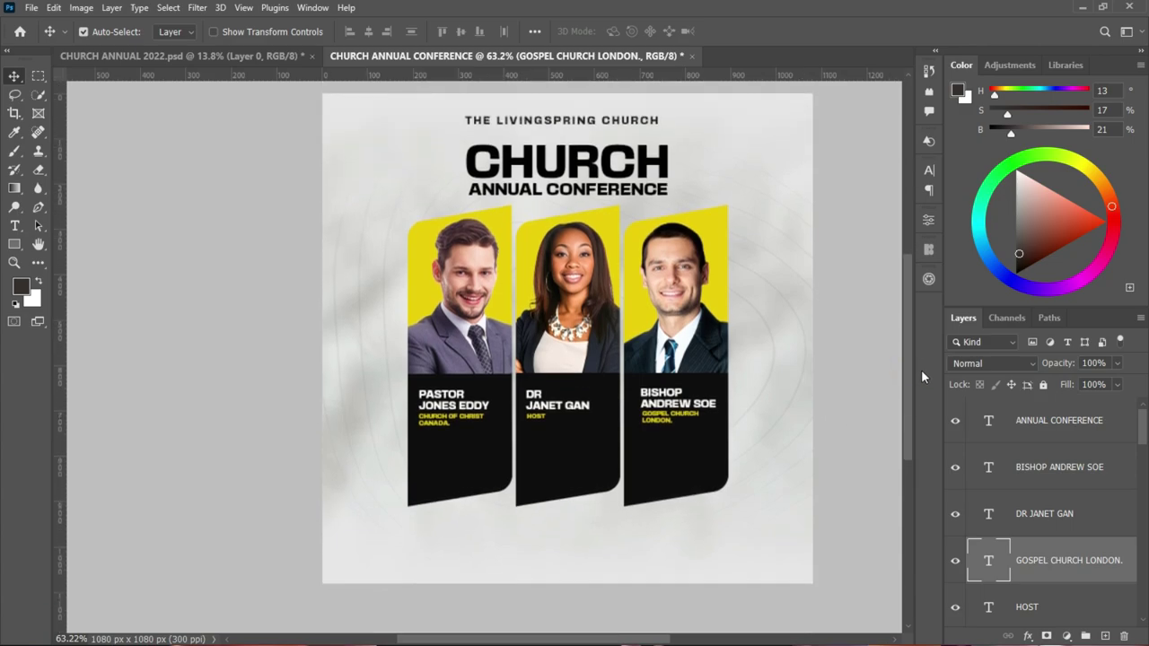
scroll(710, 388, "down", 1)
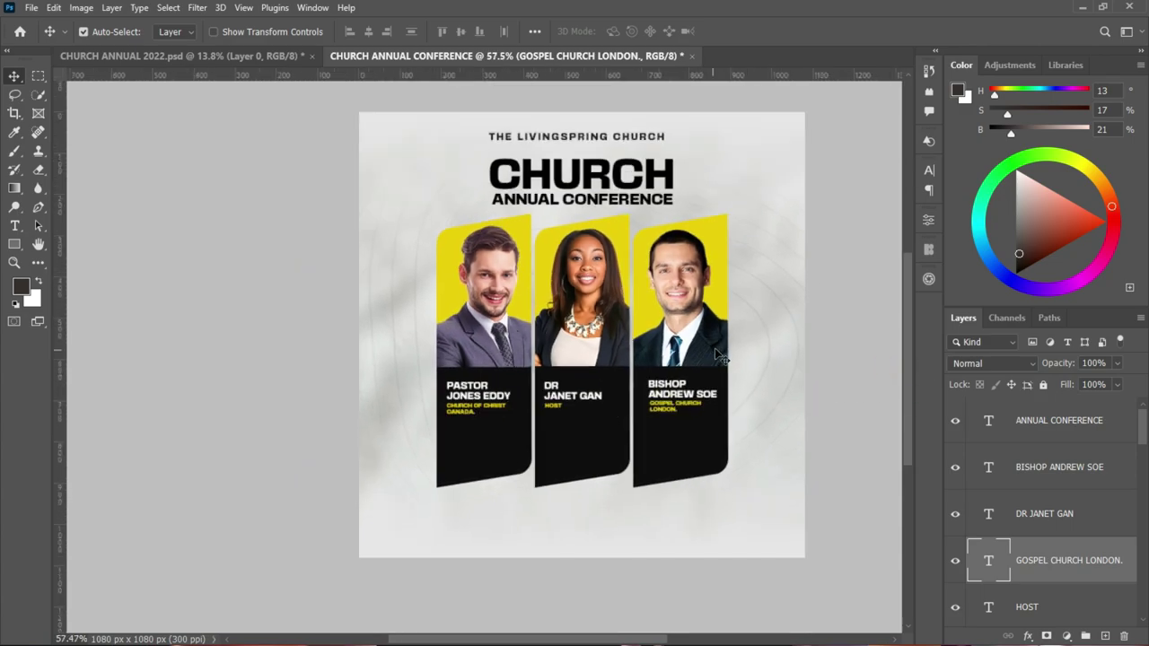
scroll(719, 356, "up", 3)
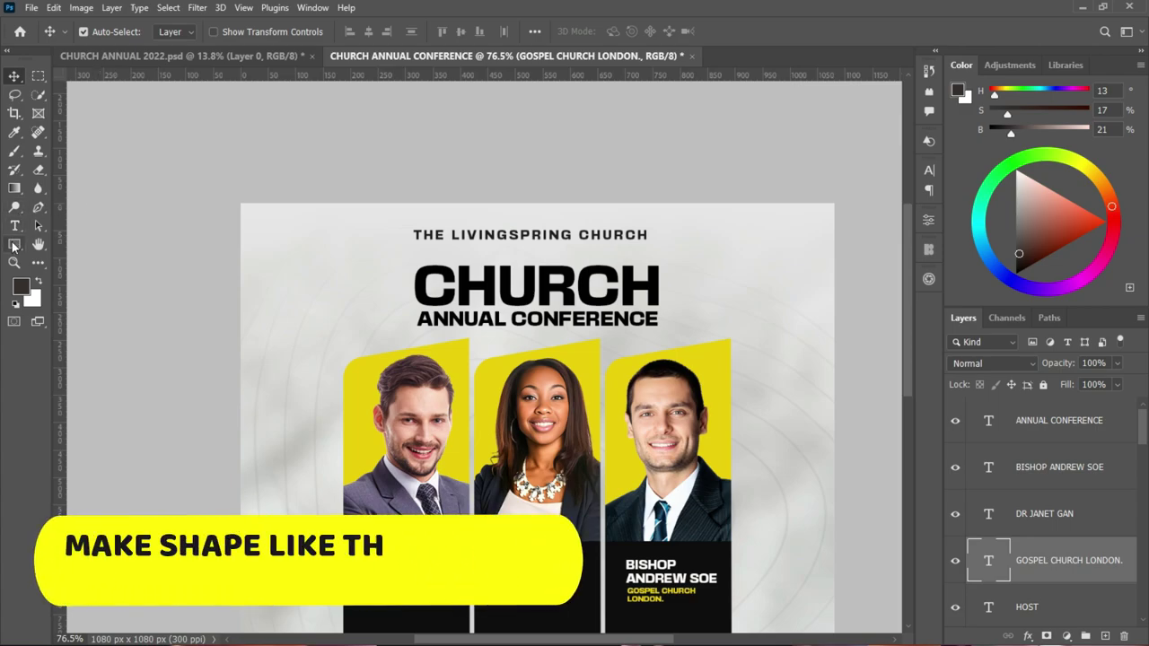
Step: Draw a rectangle near the flyer's top-right corner
left_click(14, 244)
left_click_drag(662, 236, 746, 266)
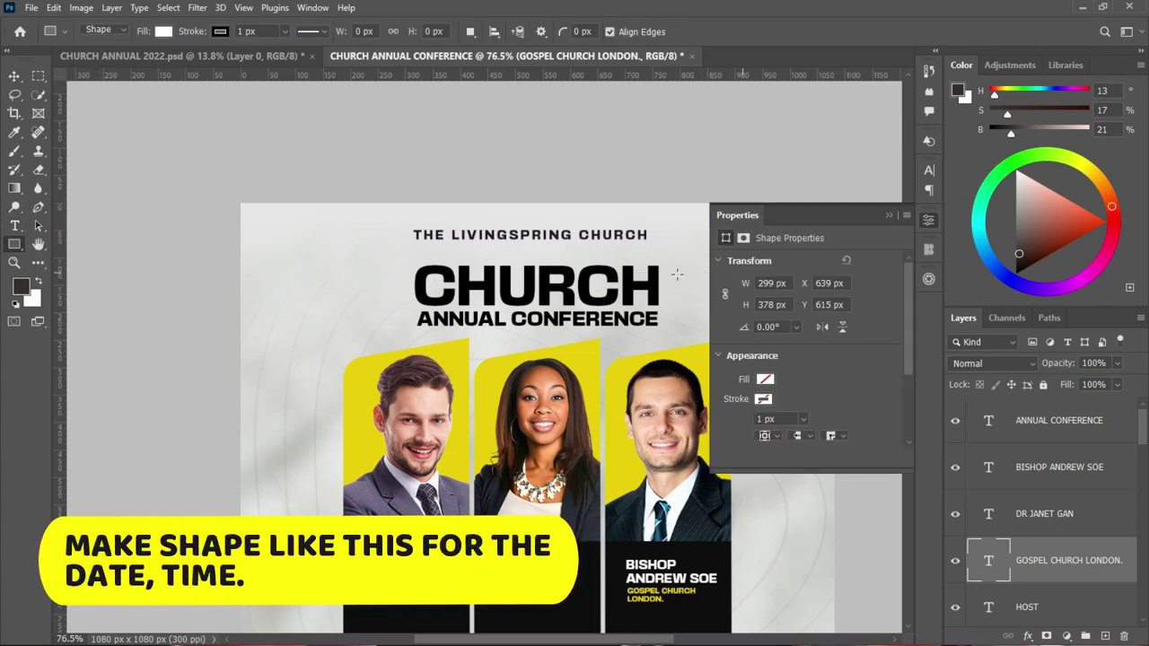
key("v")
left_click(766, 379)
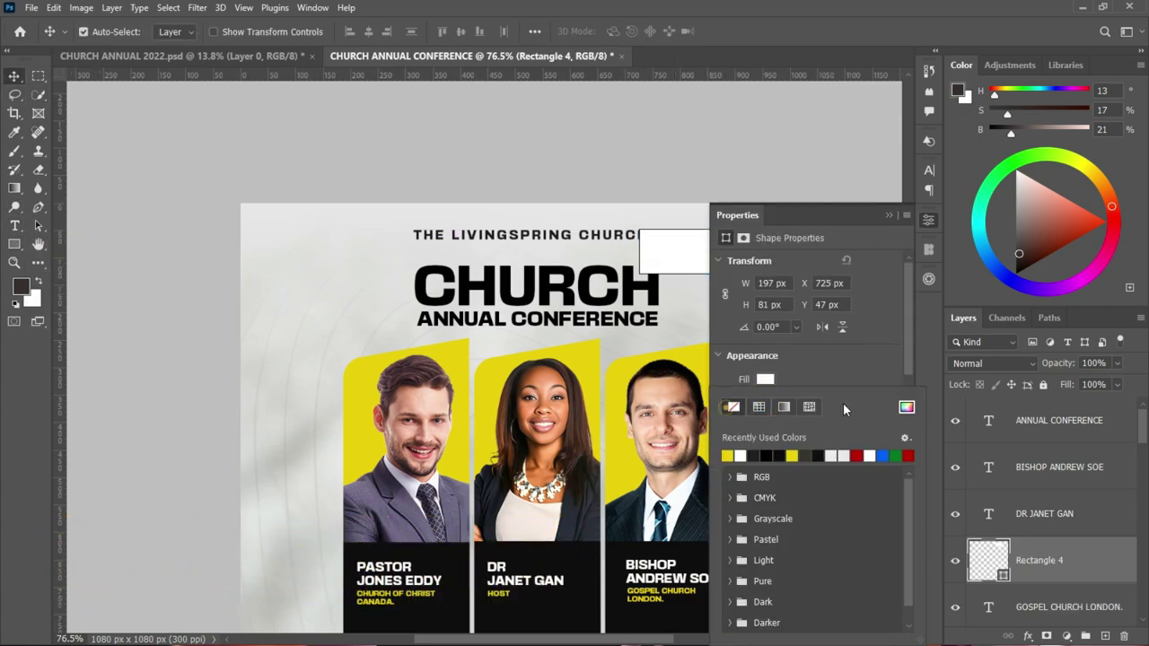
left_click(871, 230)
left_click_drag(706, 255, 776, 255)
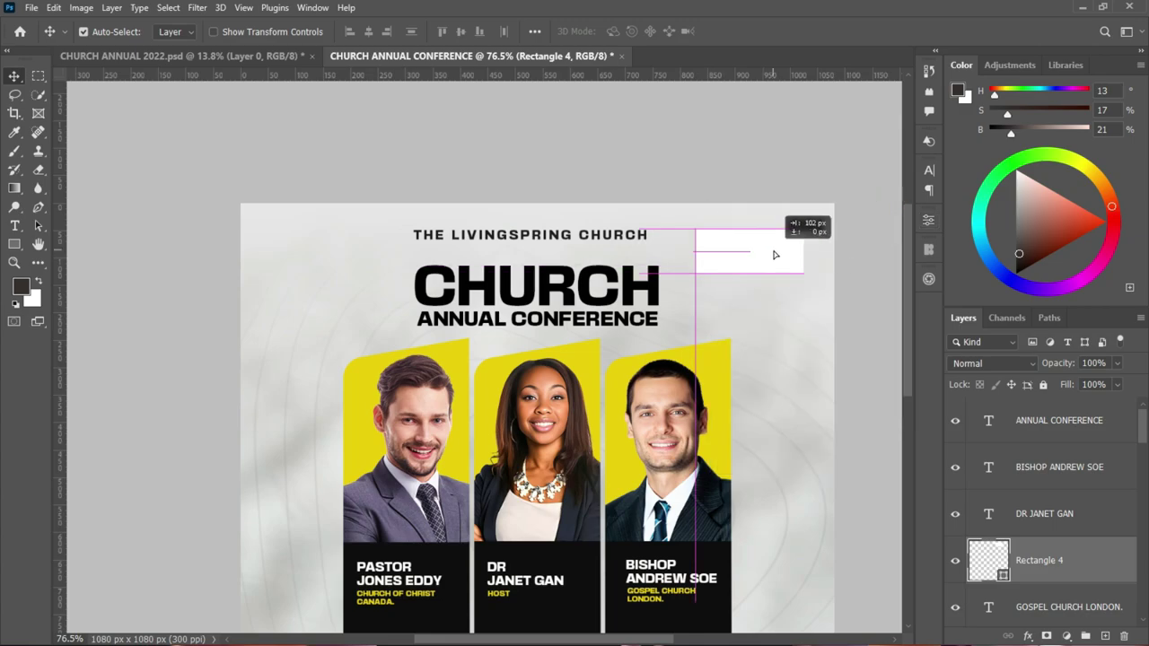
Step: Fill the top-right rectangle with yellow
left_click(929, 170)
left_click(890, 264)
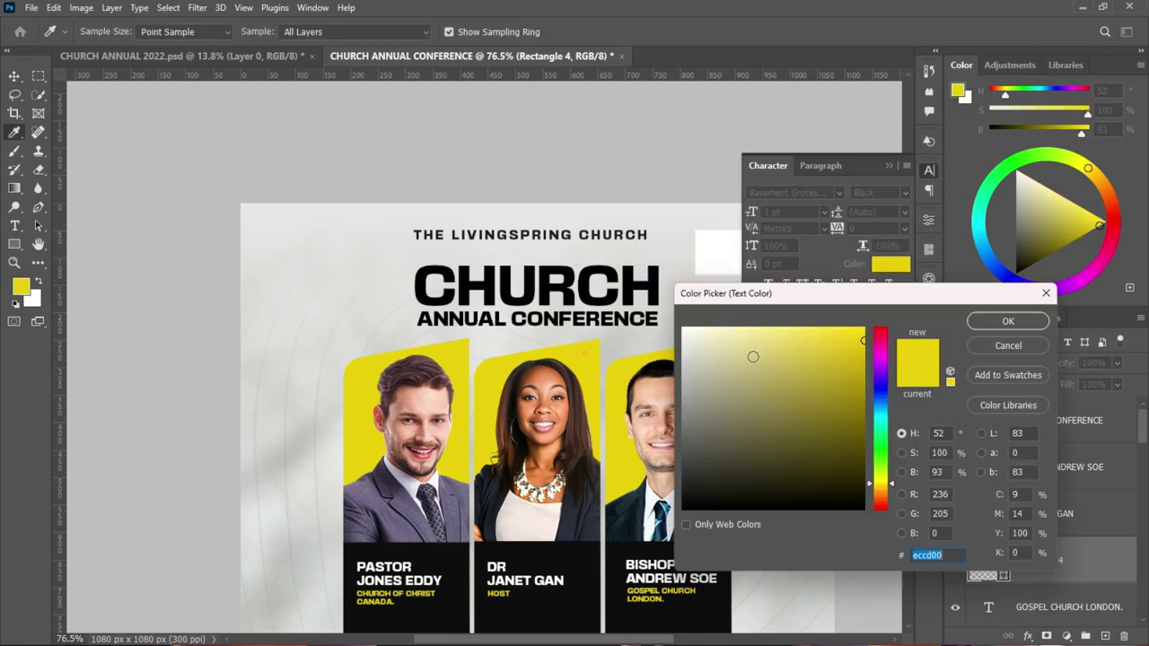
left_click(985, 343)
left_click(929, 170)
double_click(987, 560)
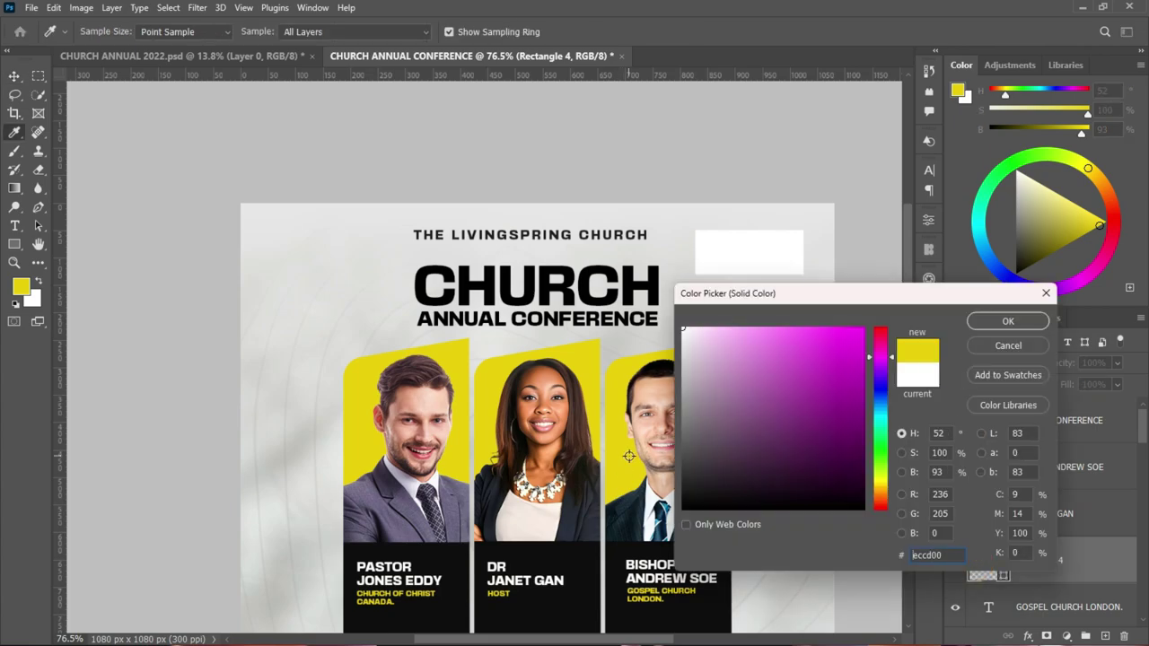
left_click(1008, 320)
scroll(746, 359, "down", 2)
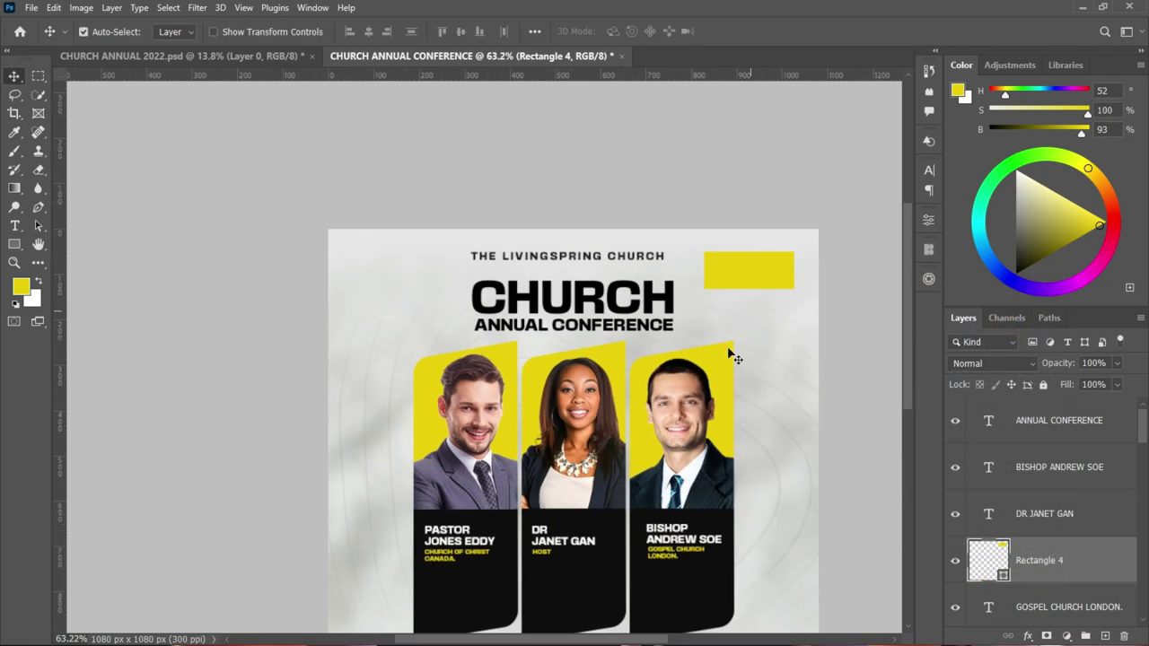
scroll(729, 356, "up", 3)
scroll(759, 314, "down", 1)
Step: Duplicate the rectangle and resize the copy into a black (000000) square at its left
key("ctrl+j")
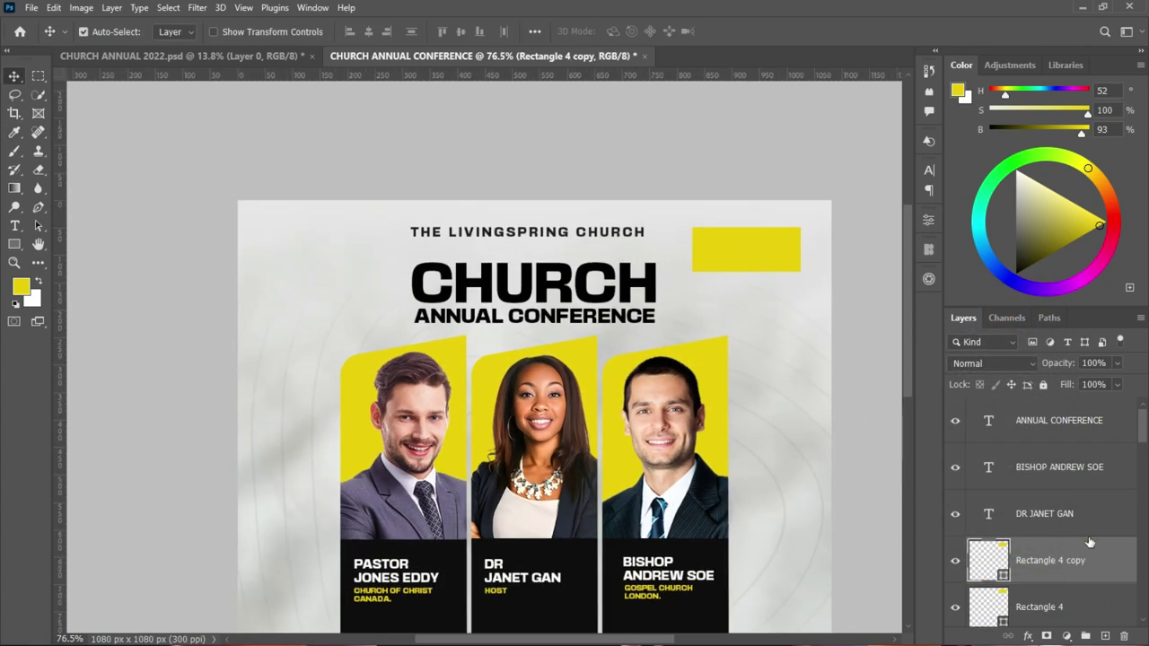
key("ctrl+t")
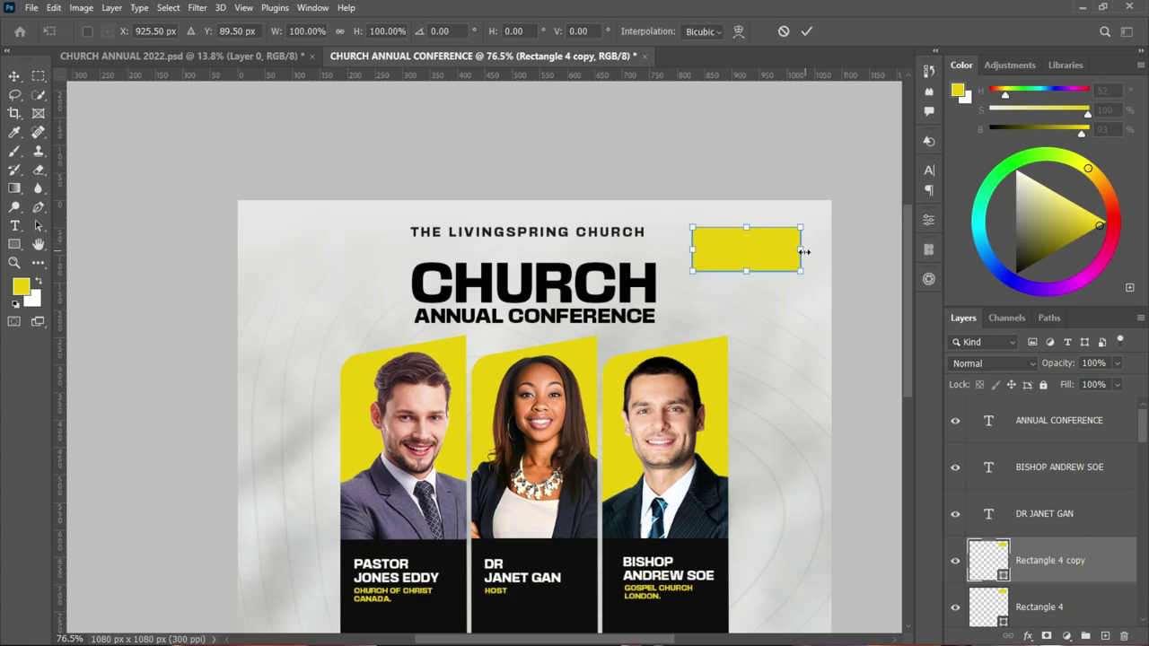
left_click_drag(800, 251, 801, 252)
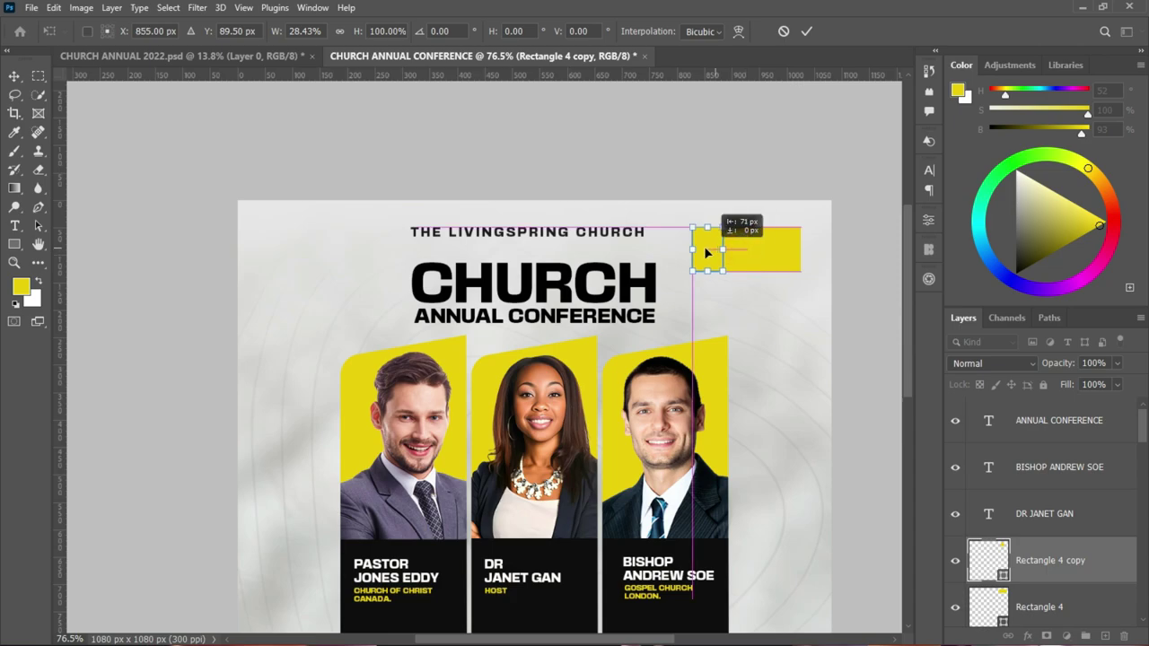
left_click(806, 31)
double_click(987, 561)
type("000000")
left_click(1003, 323)
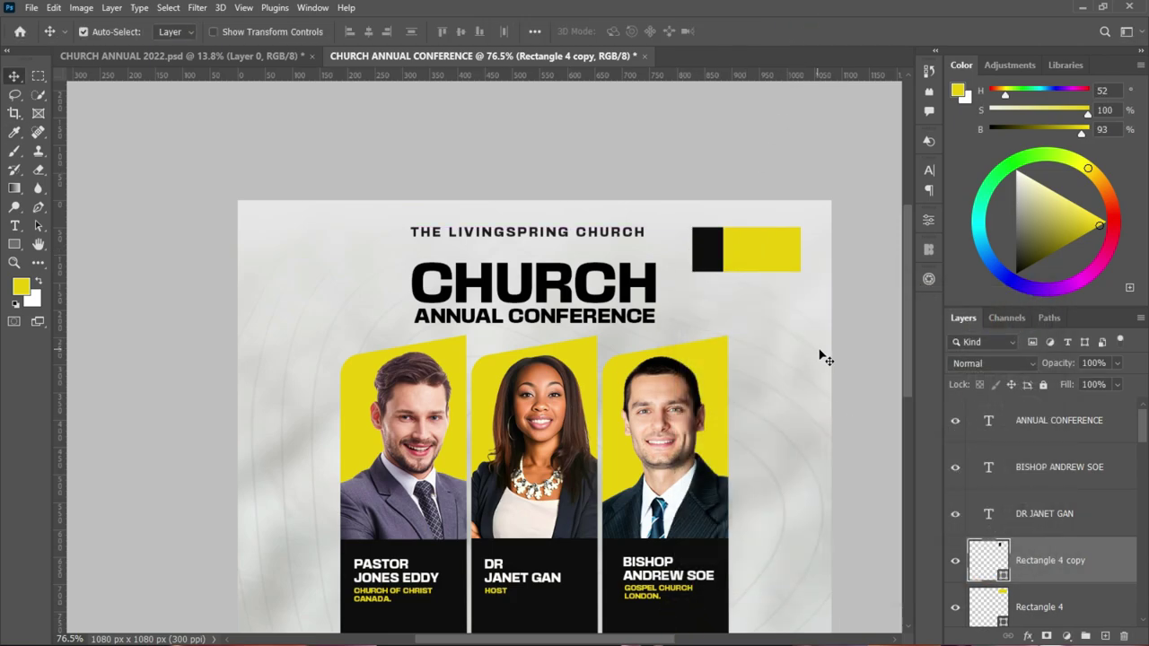
Step: Duplicate it again as a light grey #dcdcdc band covering the lower half
left_click_drag(1056, 567, 1064, 604)
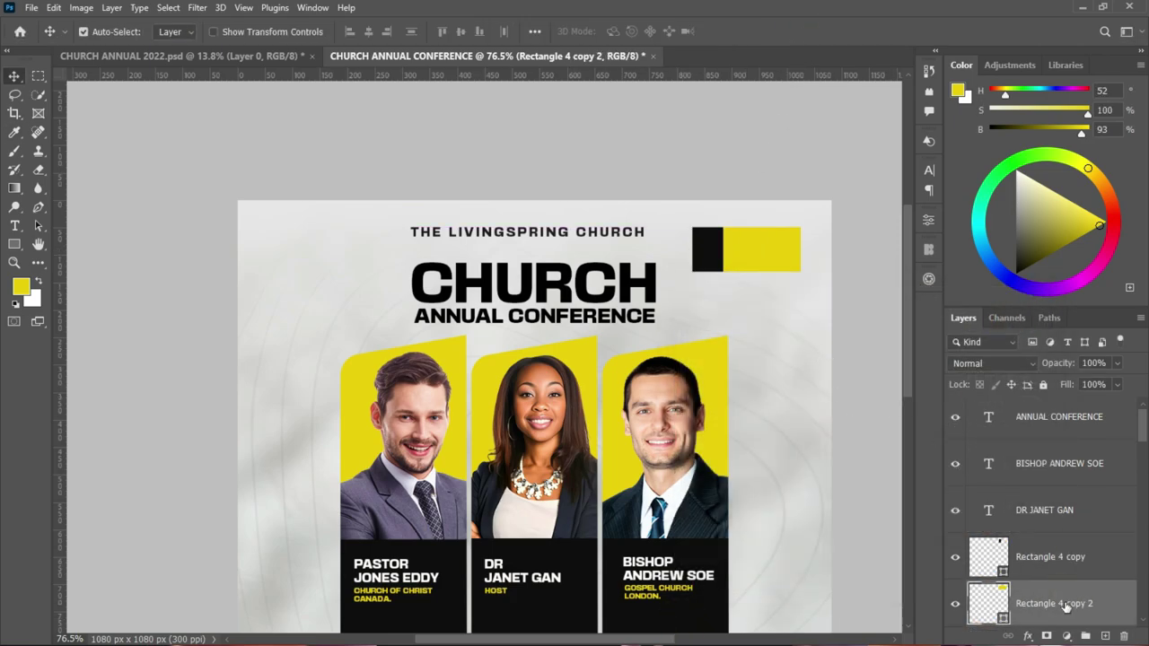
key("ctrl+t")
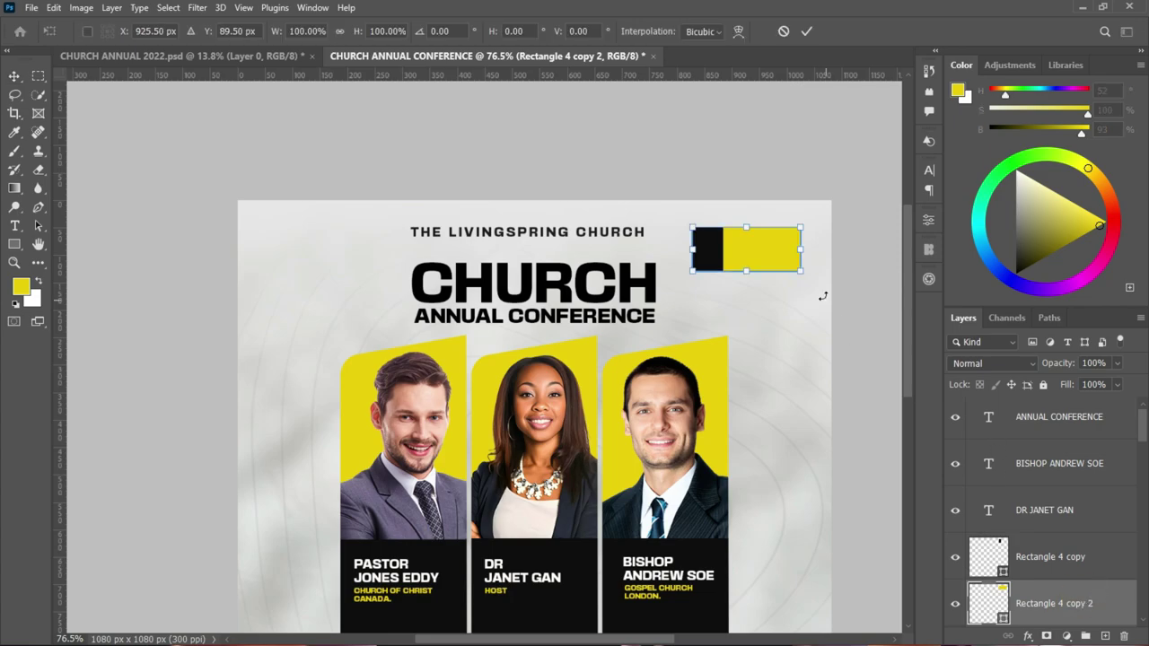
left_click_drag(745, 227, 750, 251)
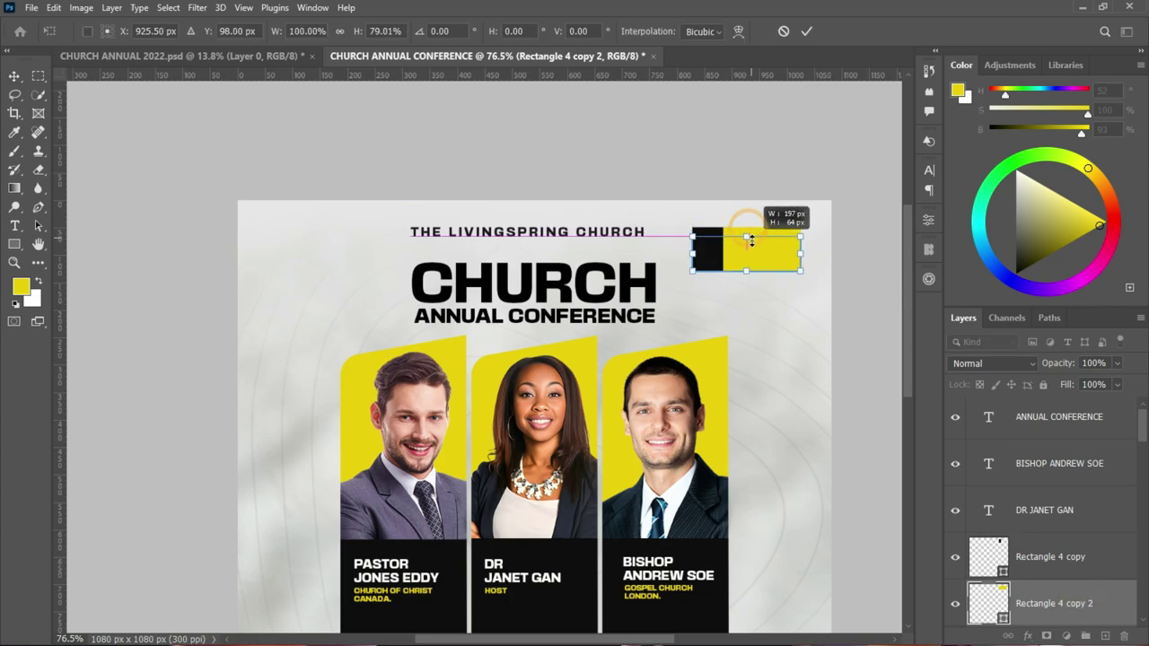
left_click(807, 31)
double_click(988, 604)
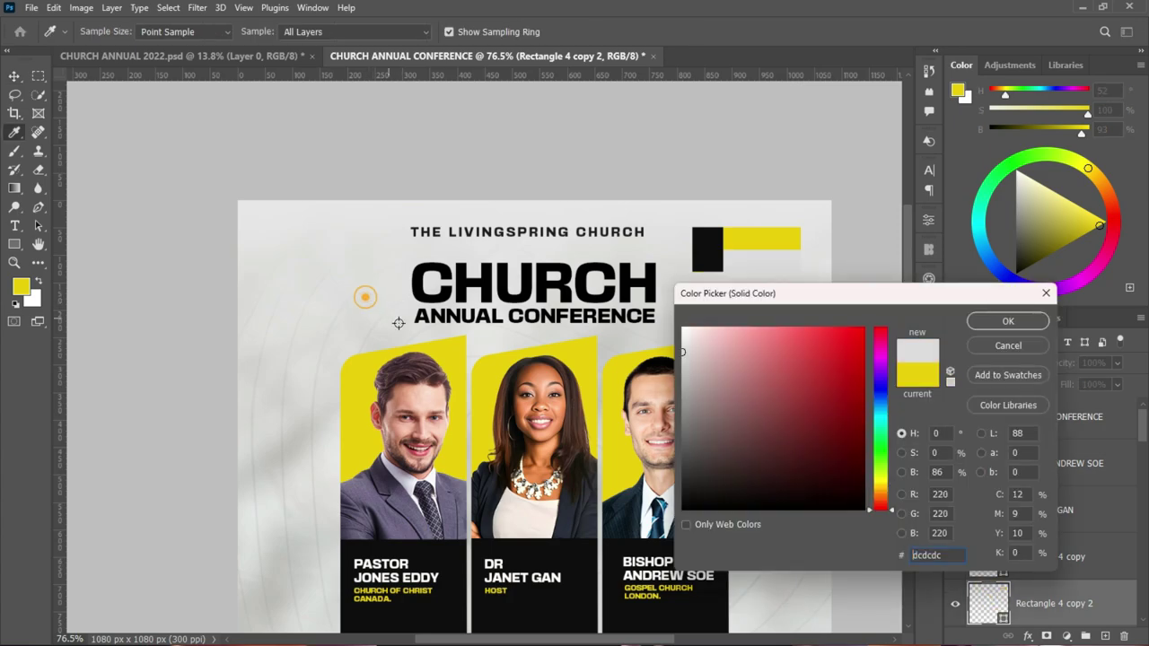
left_click(1008, 321)
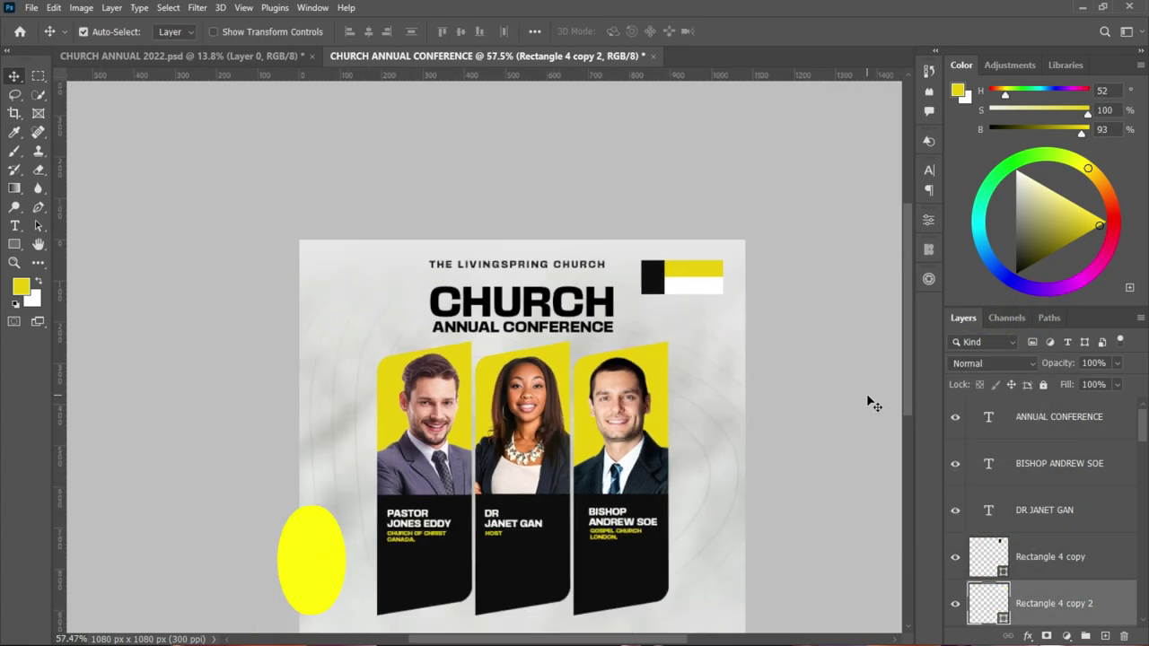
Step: Add a 19 text layer, move it into the top-right black box, and raise its layer
scroll(513, 314, "up", 1)
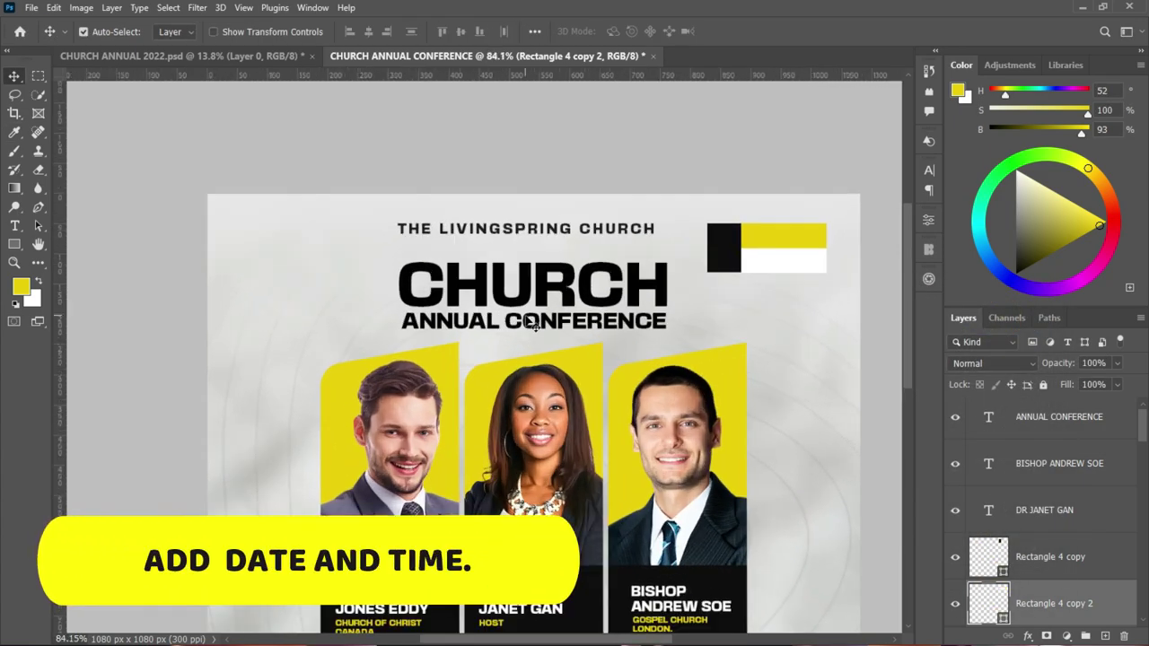
key("t")
left_click(278, 255)
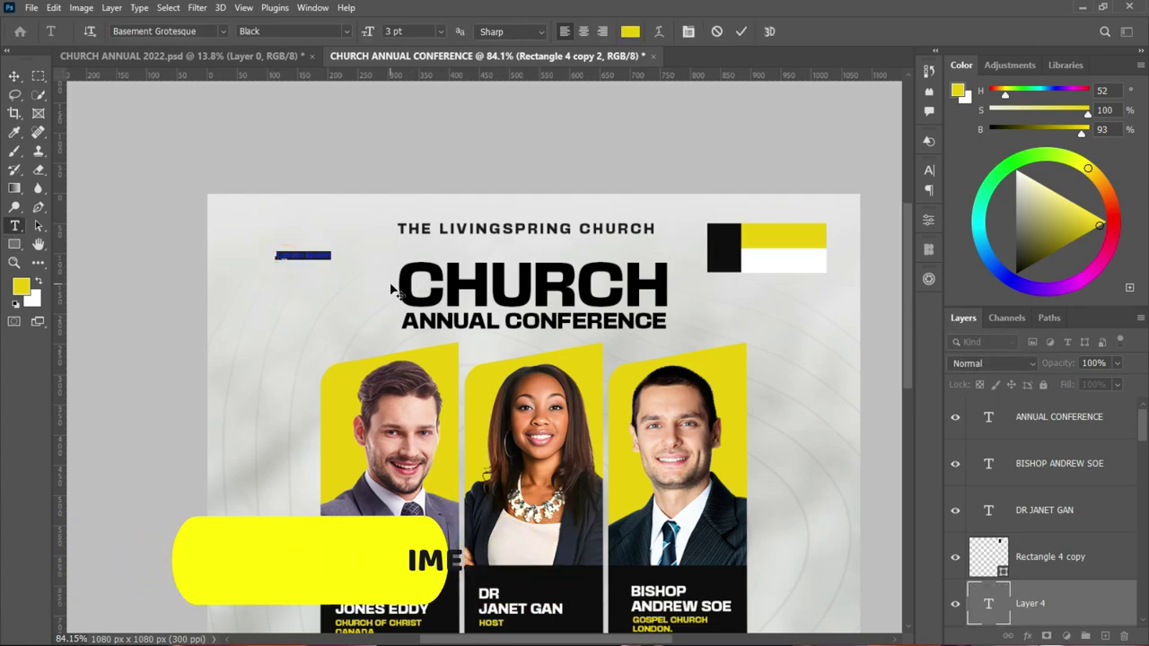
left_click(13, 76)
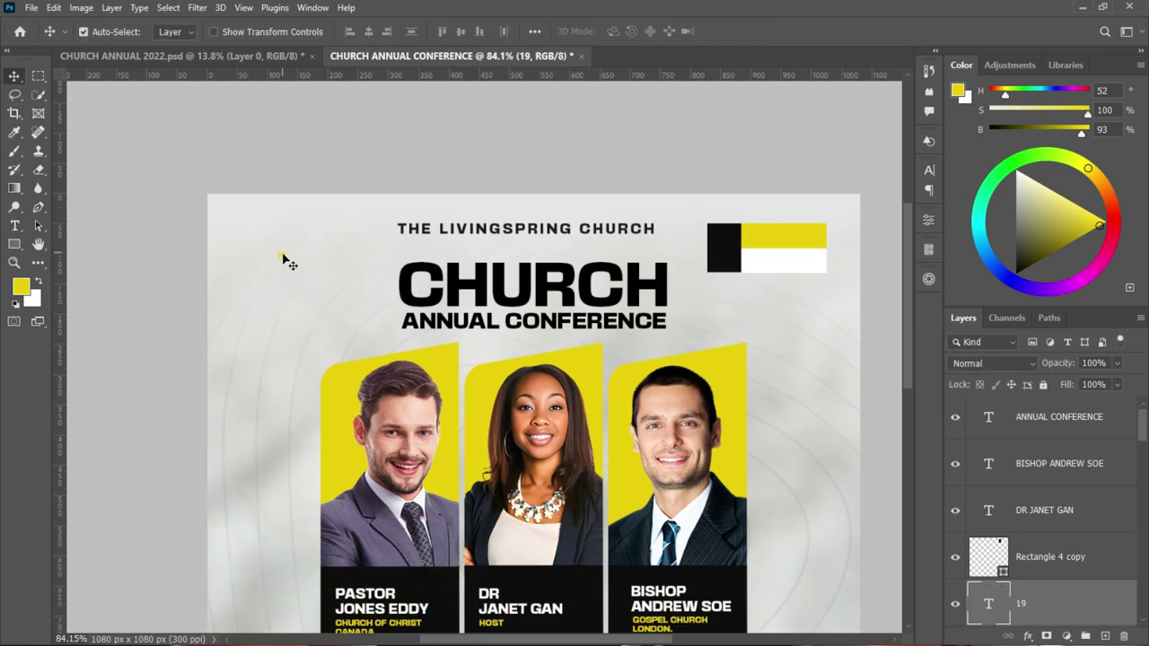
left_click_drag(282, 256, 728, 249)
left_click_drag(1050, 603, 1050, 442)
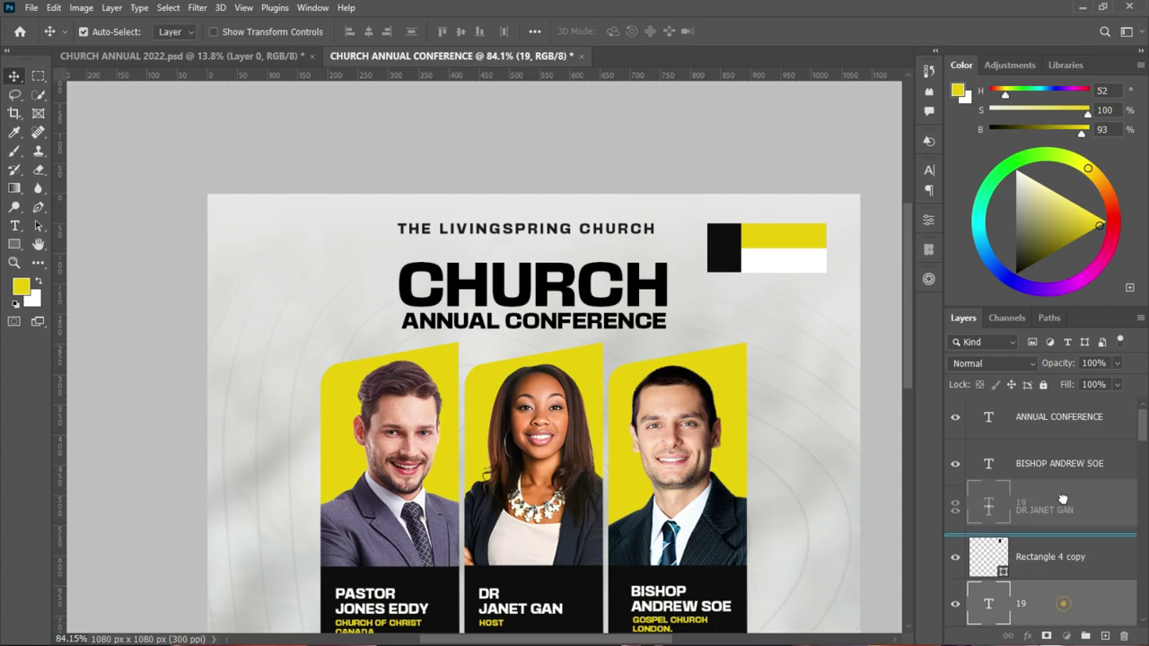
Step: Set the 19 to 11 pt and nudge it down inside the black square
left_click(929, 170)
left_click(774, 212)
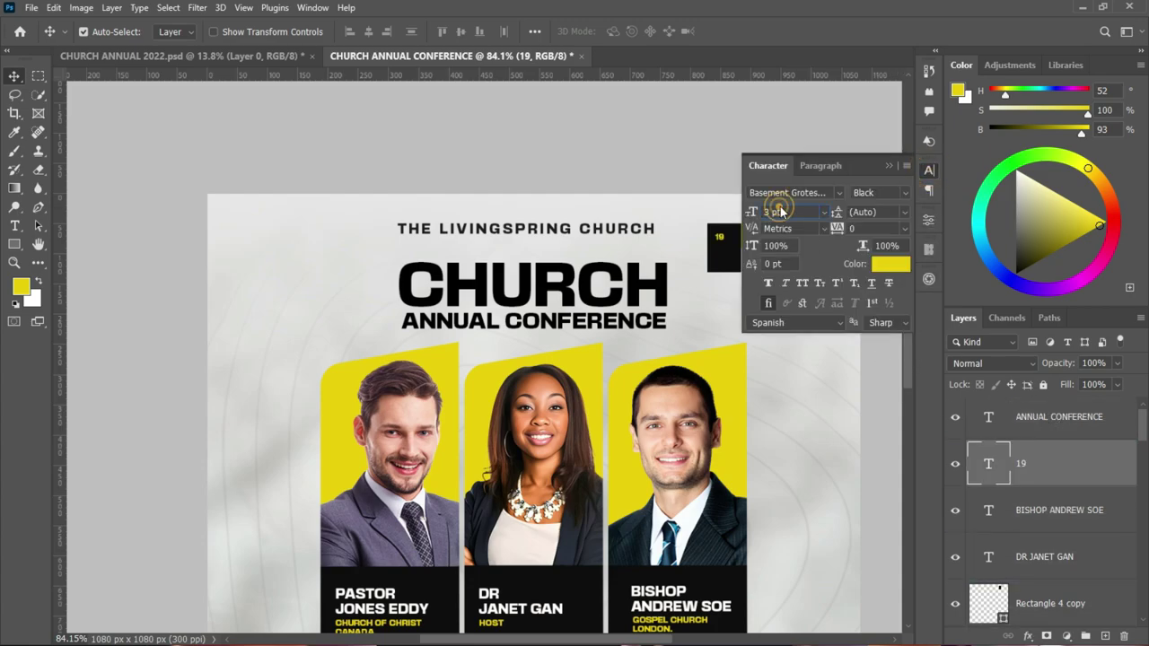
scroll(787, 212, "up", 8)
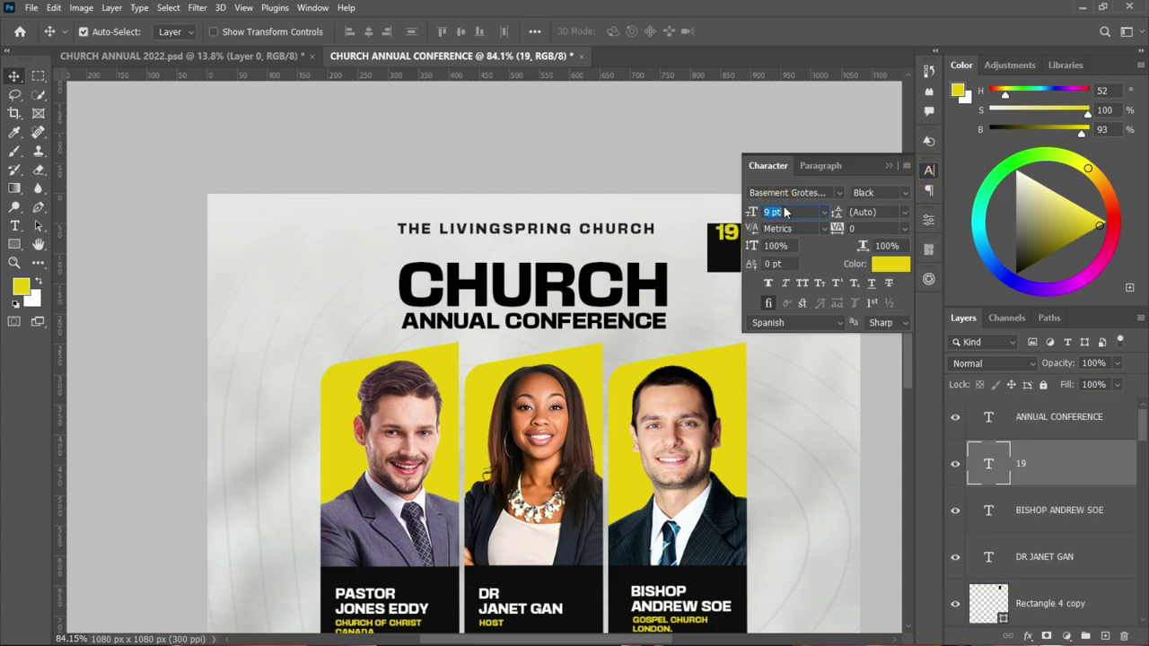
left_click(889, 166)
left_click_drag(731, 243, 734, 259)
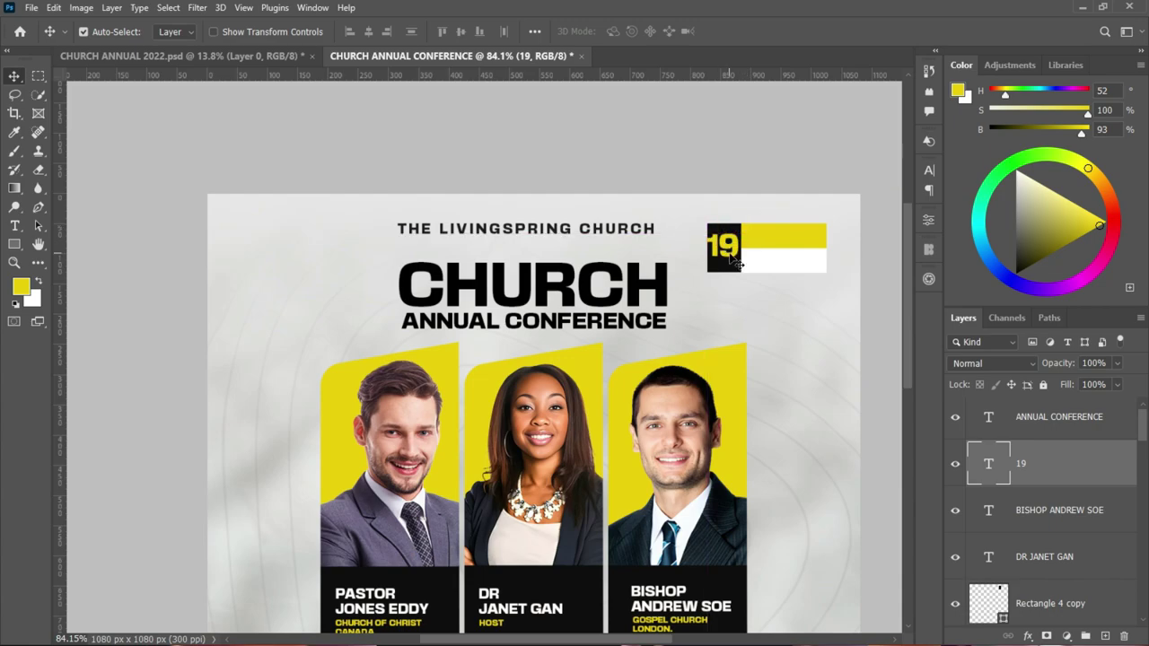
scroll(854, 365, "up", 2)
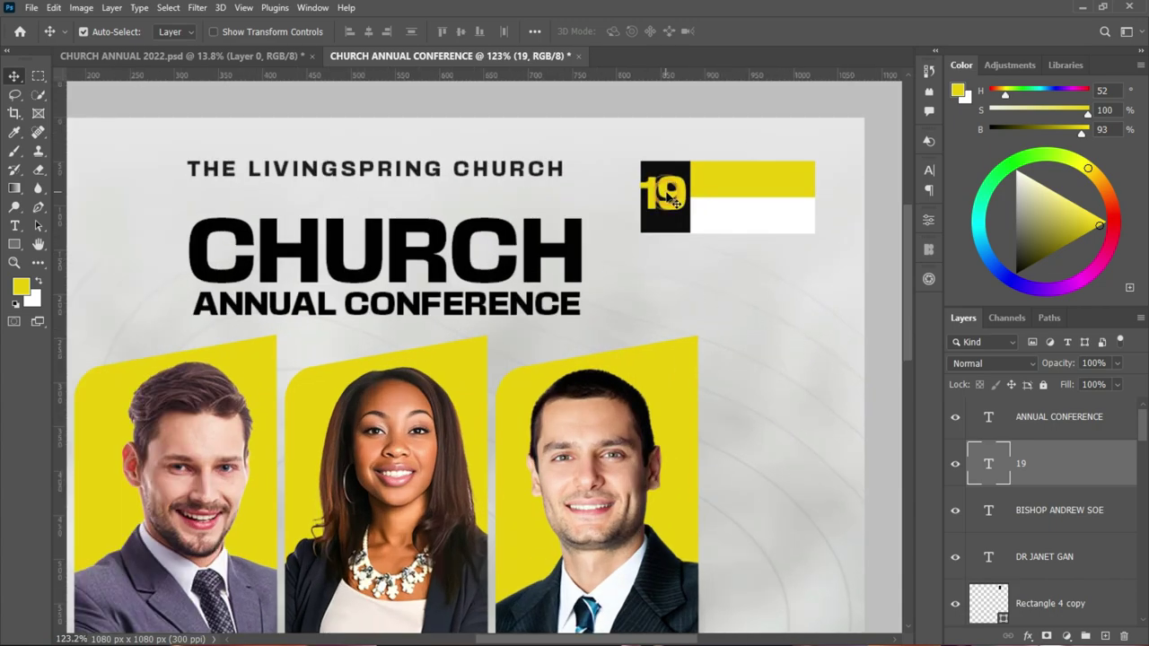
Step: Duplicate the 19 text and retype the copy as DEC 2022
left_click_drag(669, 204, 734, 313)
double_click(732, 305)
type("DE")
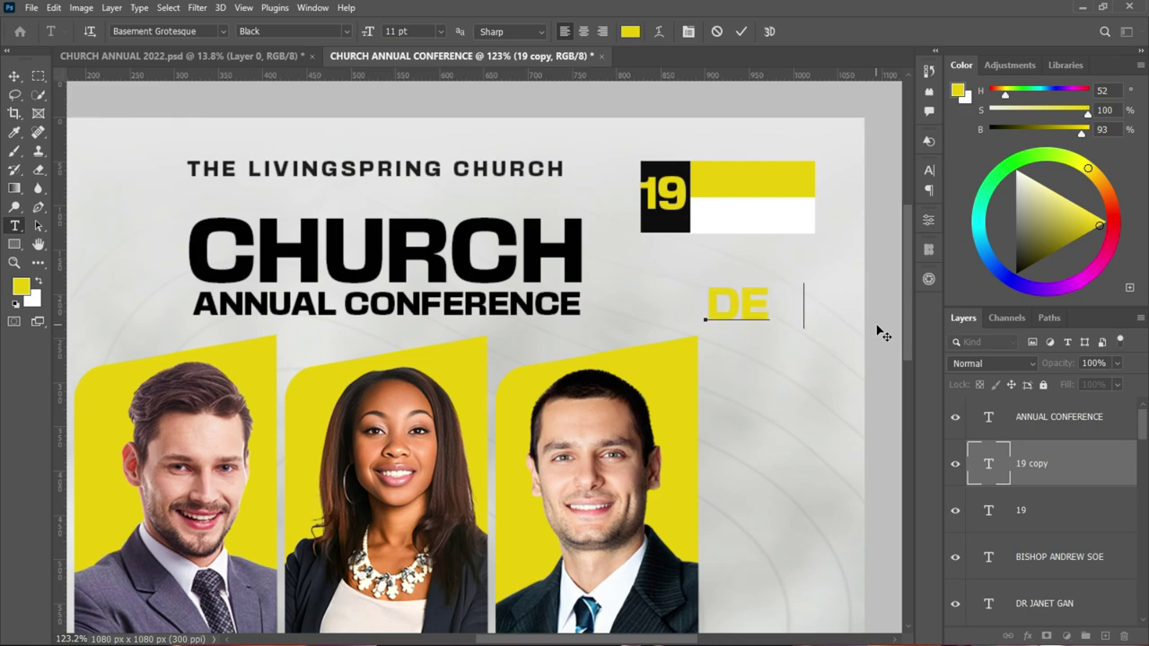
type("C")
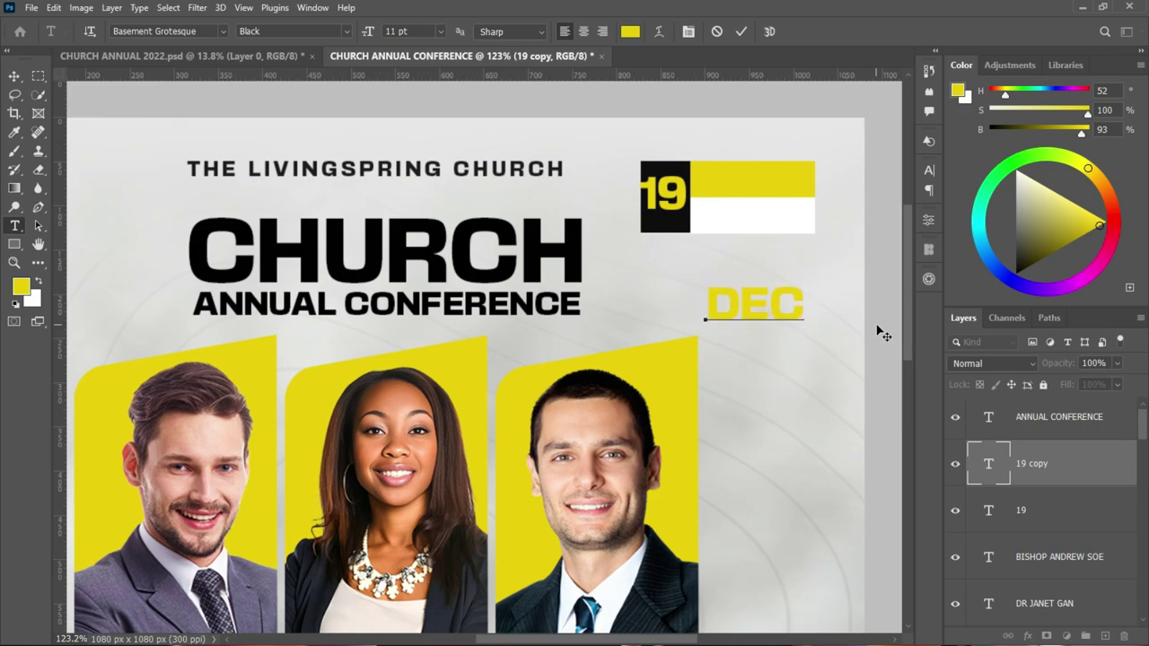
type(" 20")
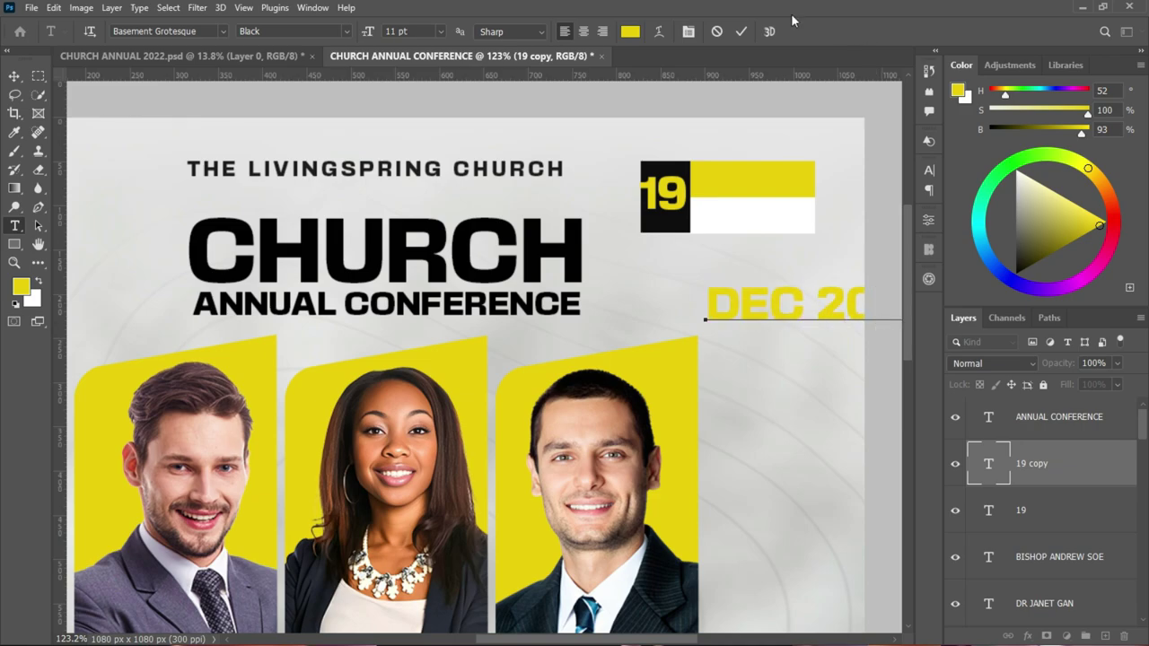
left_click(741, 31)
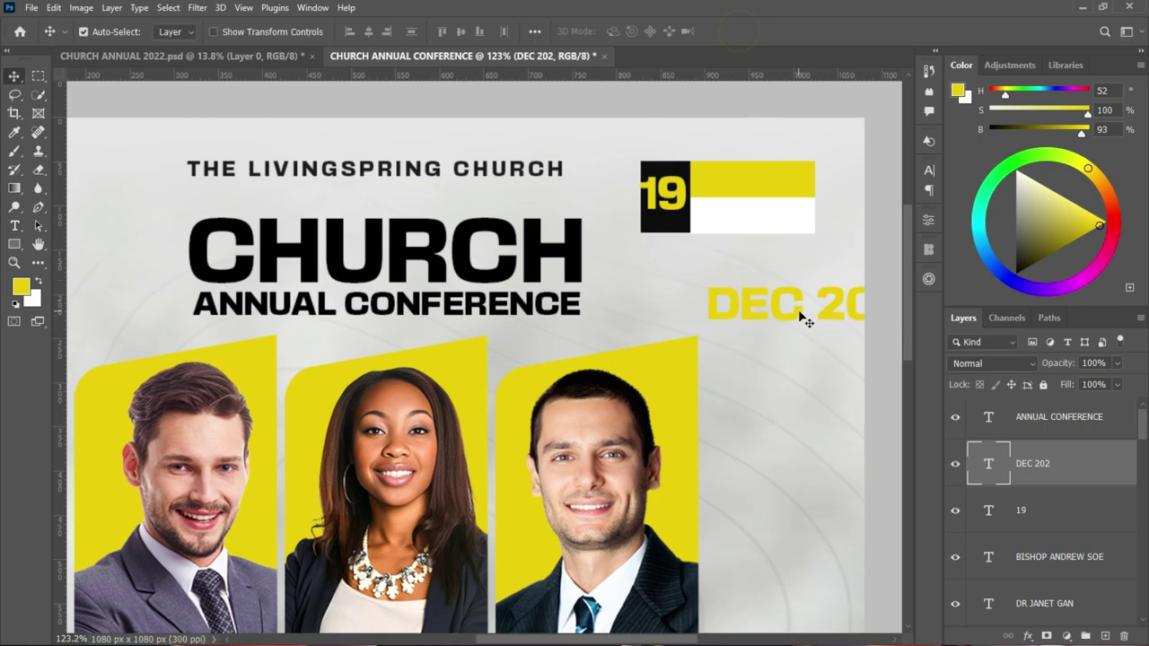
left_click_drag(803, 312, 719, 295)
key("t")
left_click(809, 288)
type("2")
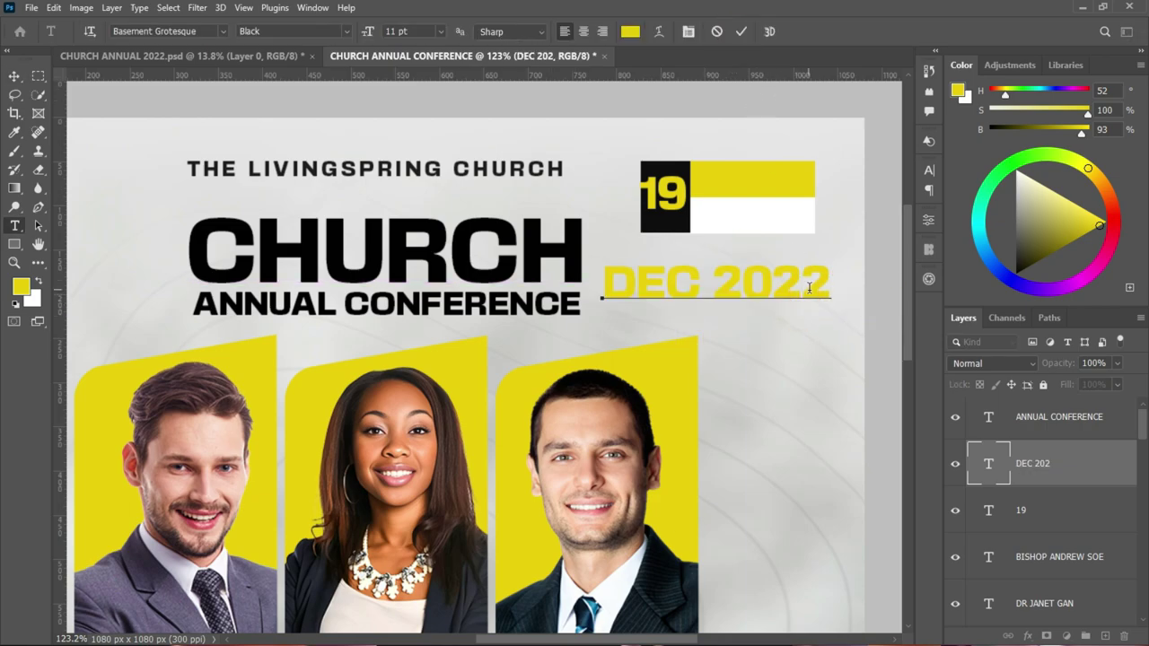
left_click(742, 31)
Step: Shrink DEC 2022 to a smaller font size and move it into the yellow bar
left_click(929, 169)
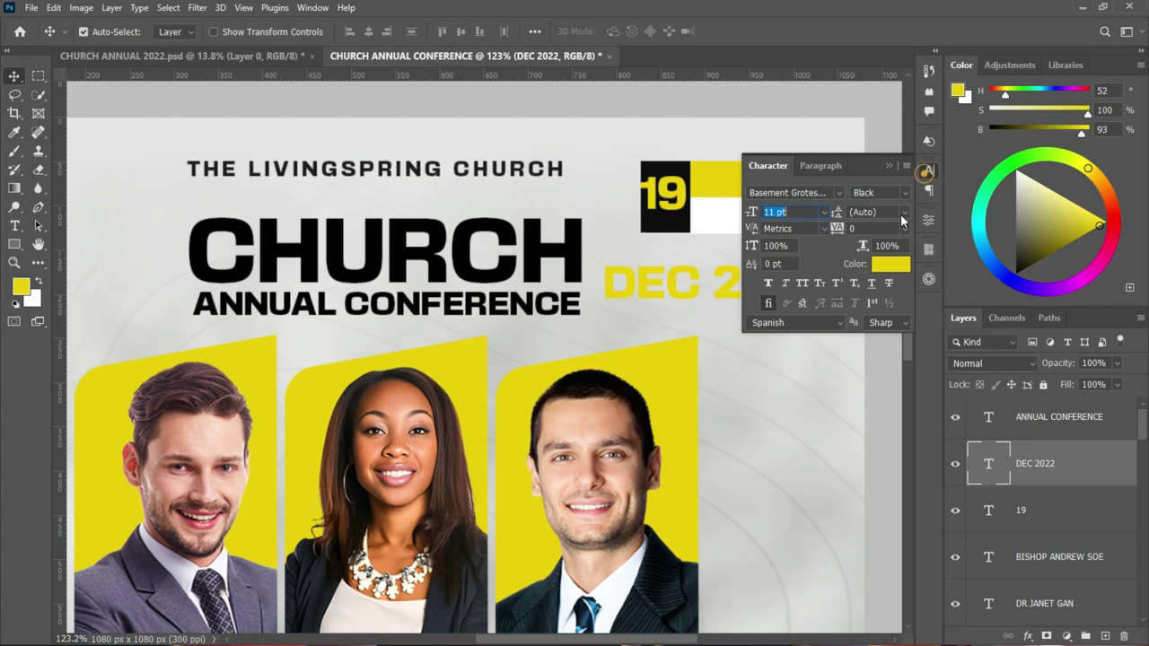
left_click(824, 212)
left_click(785, 259)
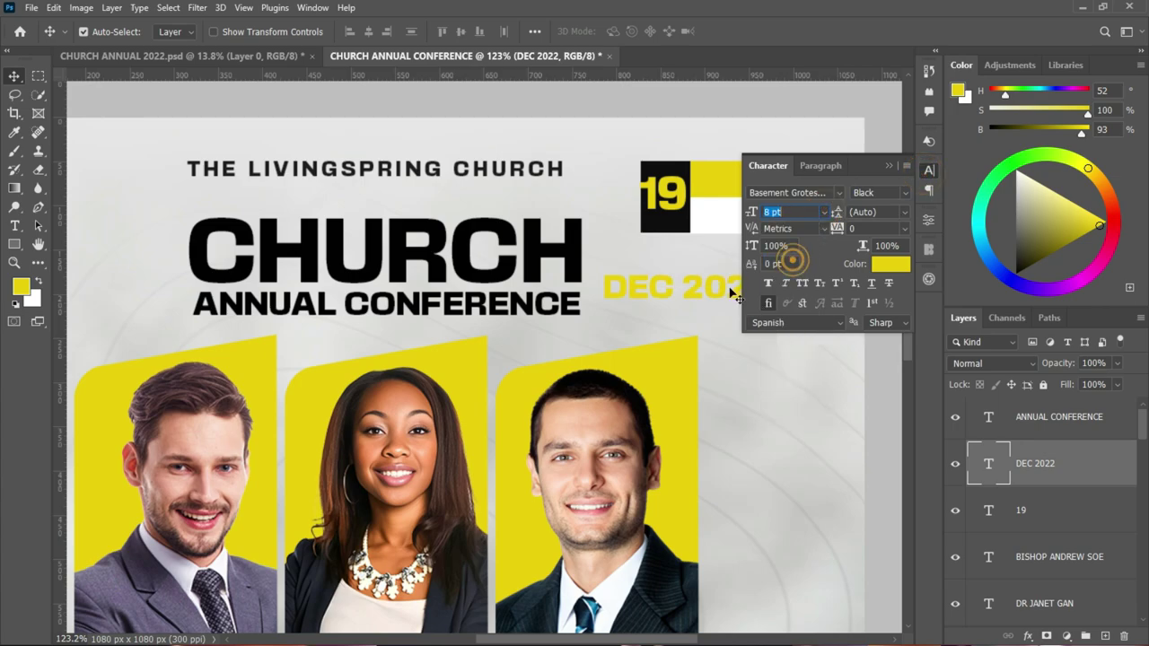
left_click(822, 210)
left_click(786, 247)
left_click(929, 169)
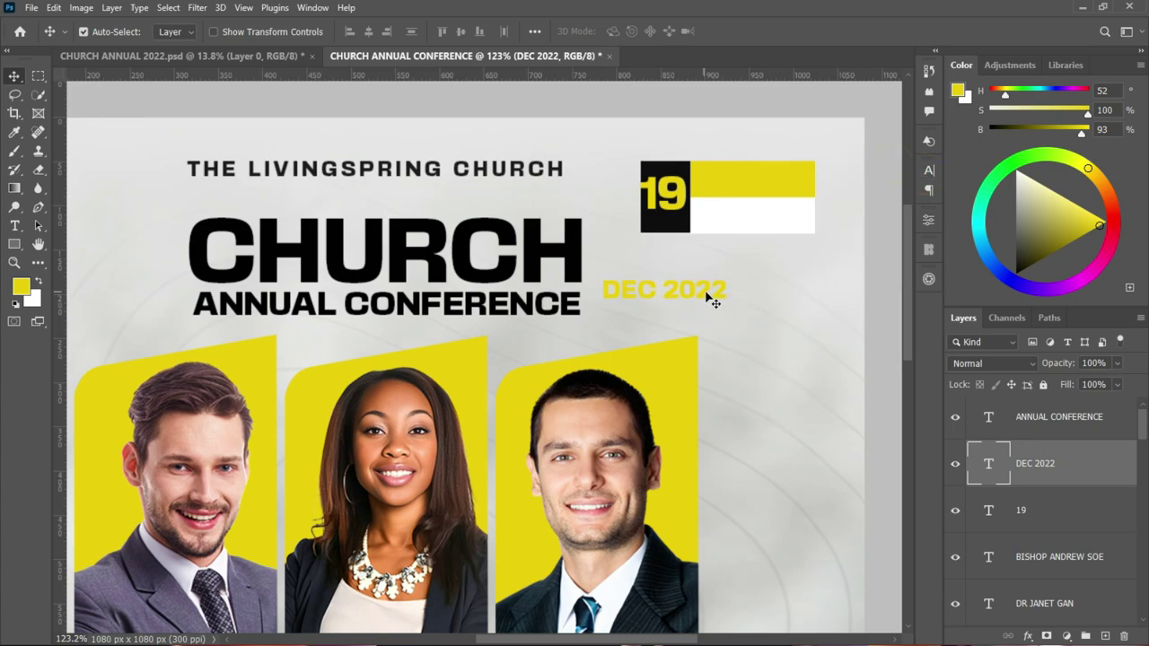
mouse_move(710, 297)
left_mouse_down()
mouse_move(793, 187)
mouse_move(789, 210)
left_mouse_up()
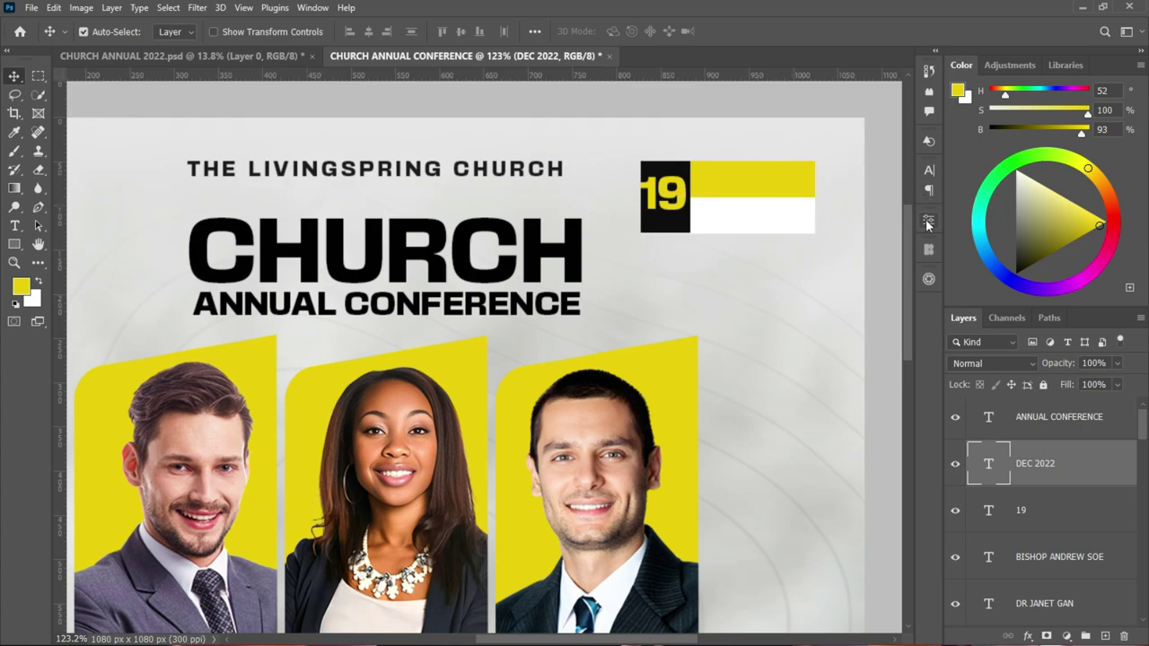
Step: Set the DEC 2022 text colour to black #000000
left_click(929, 170)
left_click(890, 264)
type("000000")
key("Return")
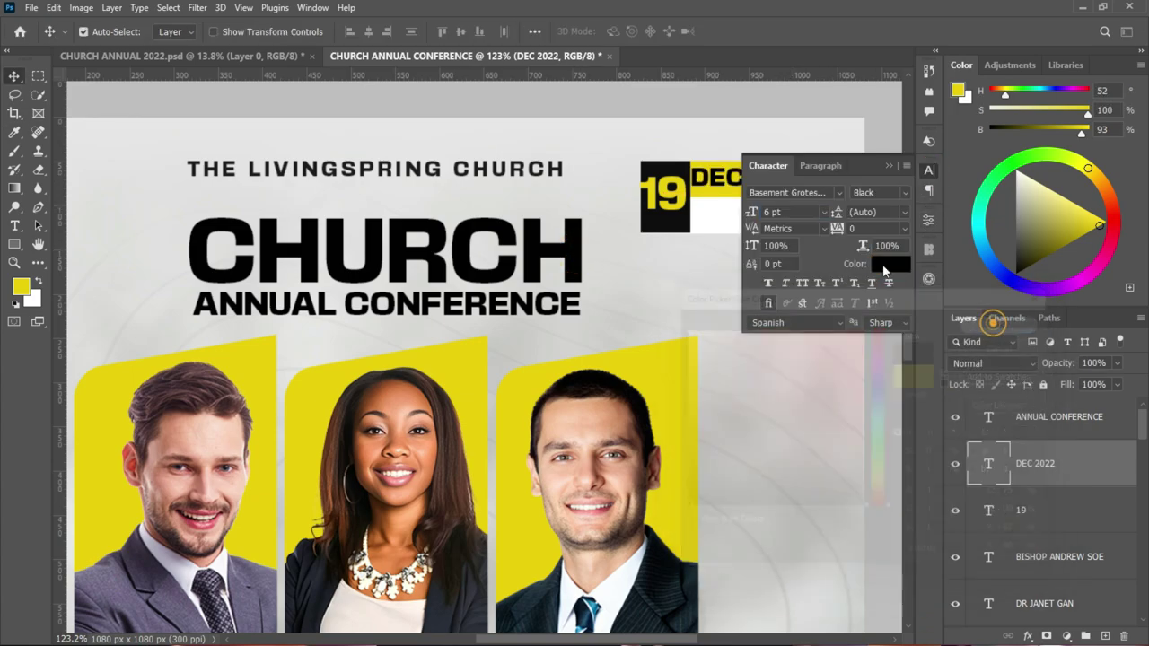
left_click(877, 189)
Step: Reduce DEC 2022's size further so it fits, and settle it within the yellow bar
left_click(929, 170)
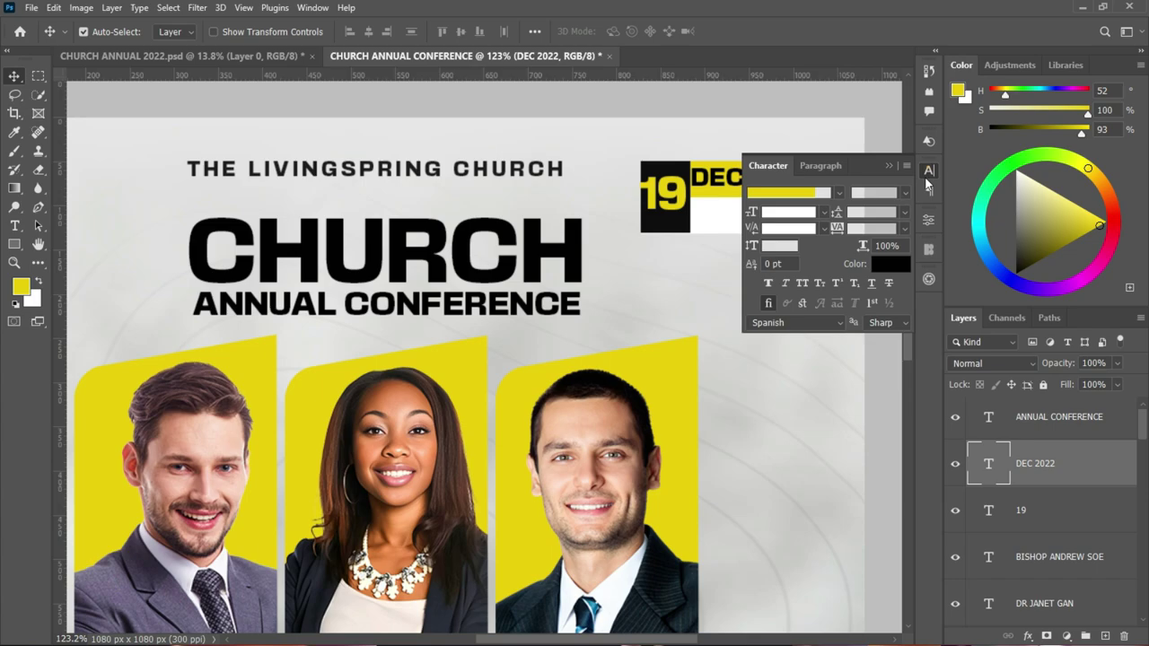
left_click(791, 212)
type("3")
key("Return")
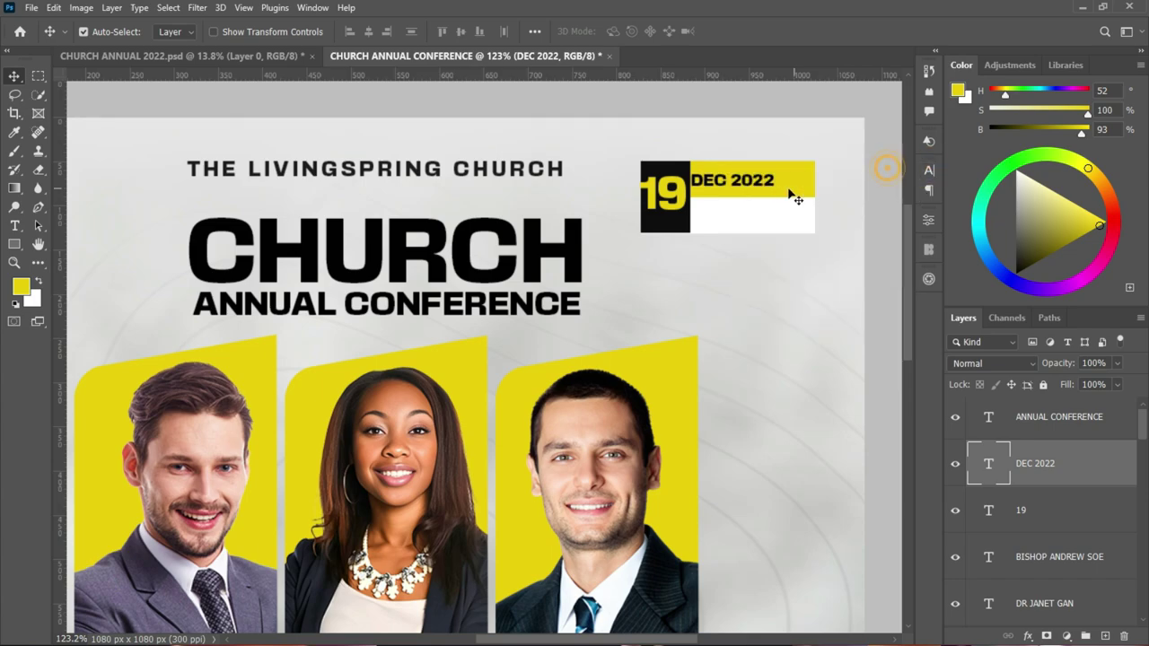
left_click_drag(744, 183, 764, 186)
left_click_drag(674, 191, 713, 297)
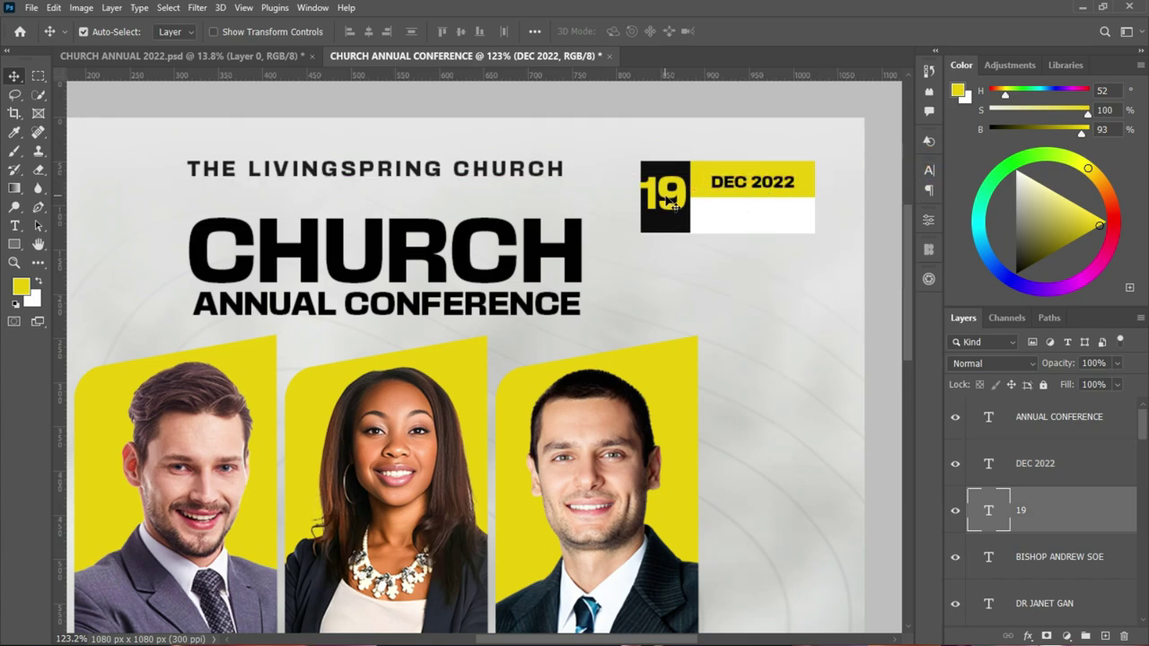
Step: Edit the date text to read 19 TO 23 and shift it right
double_click(714, 299)
left_click(714, 299)
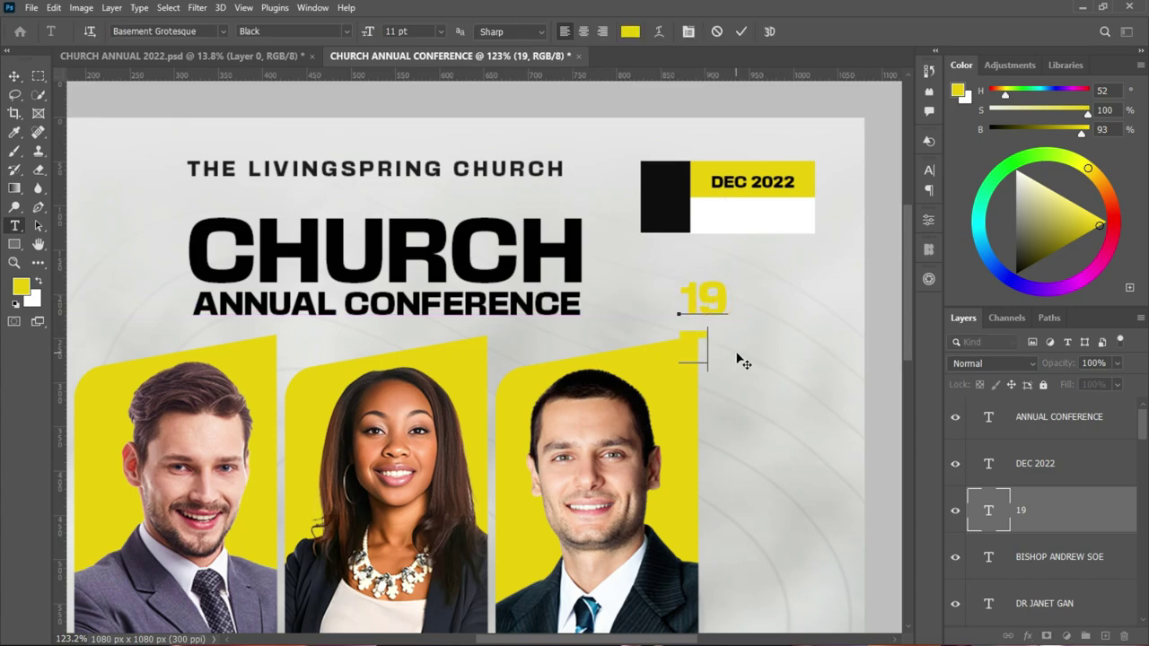
type("O")
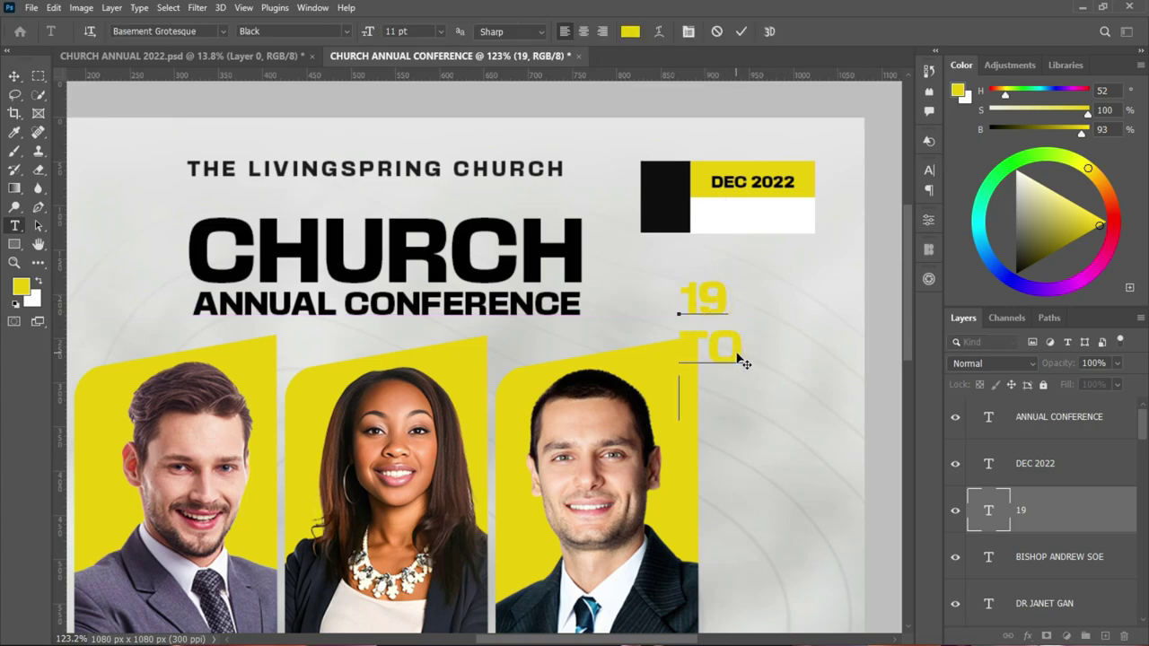
type("23")
left_click(741, 32)
key("v")
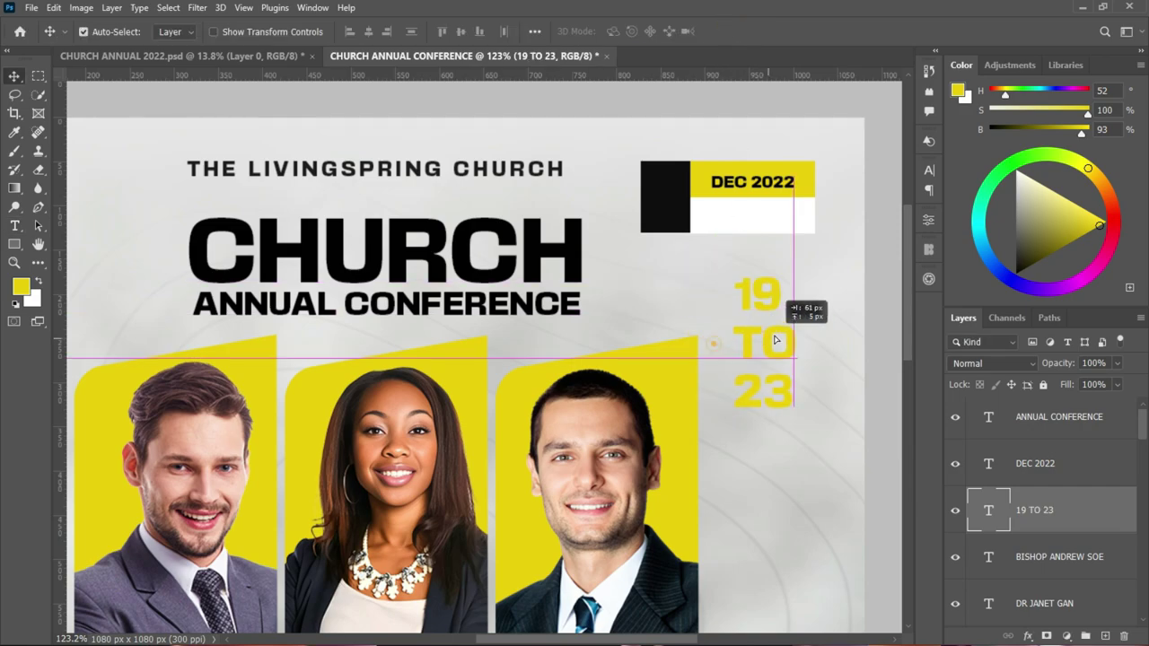
left_click_drag(709, 350, 772, 342)
Step: Set the 19 TO 23 text to 8 pt with 6 pt line spacing
left_click(930, 170)
left_click(825, 212)
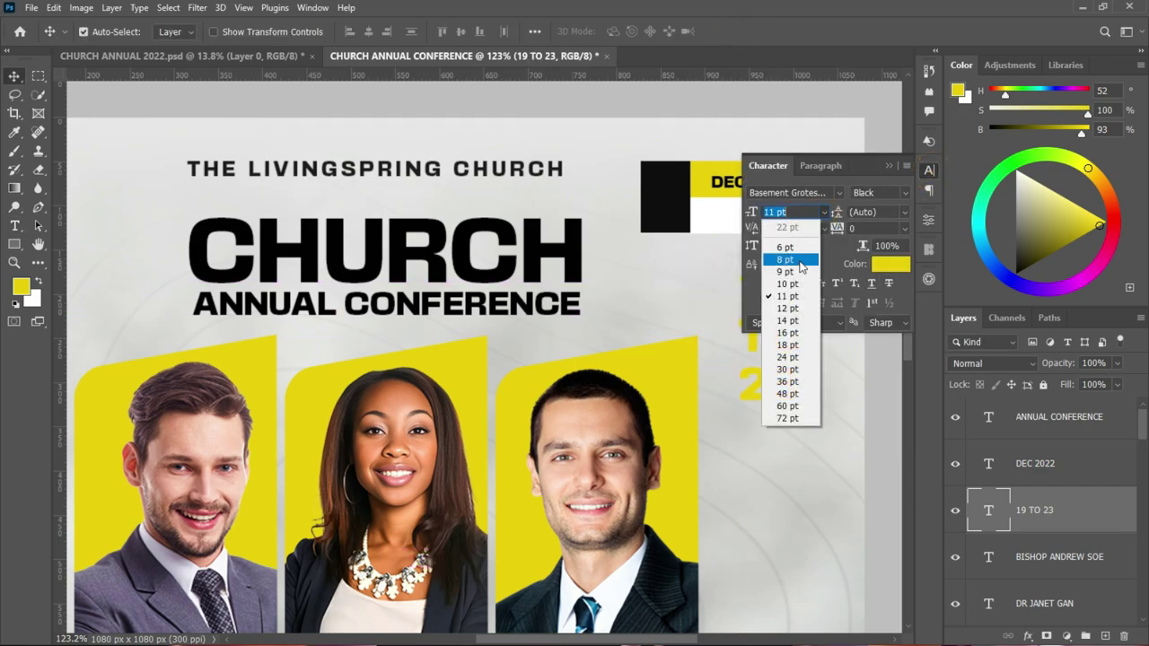
left_click(804, 258)
left_click(888, 165)
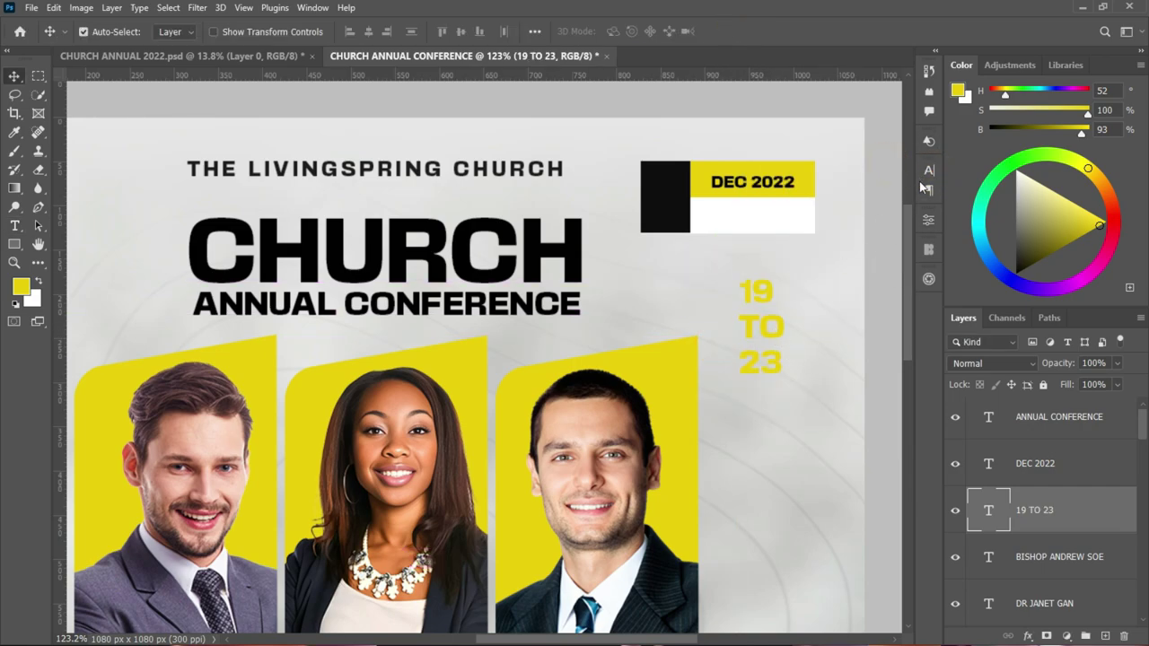
left_click(928, 170)
left_click(903, 212)
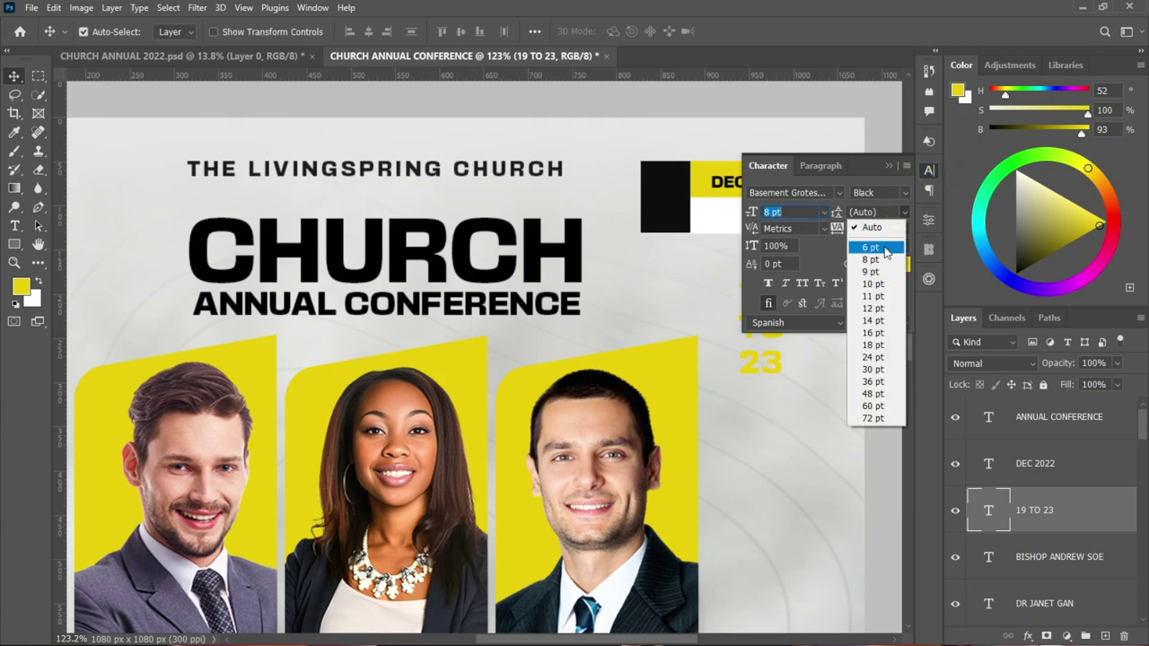
left_click(866, 238)
Step: Move 19 TO 23 into the black box and resize it to 6 pt
mouse_move(772, 359)
left_mouse_down()
mouse_move(686, 241)
mouse_move(663, 239)
left_mouse_up()
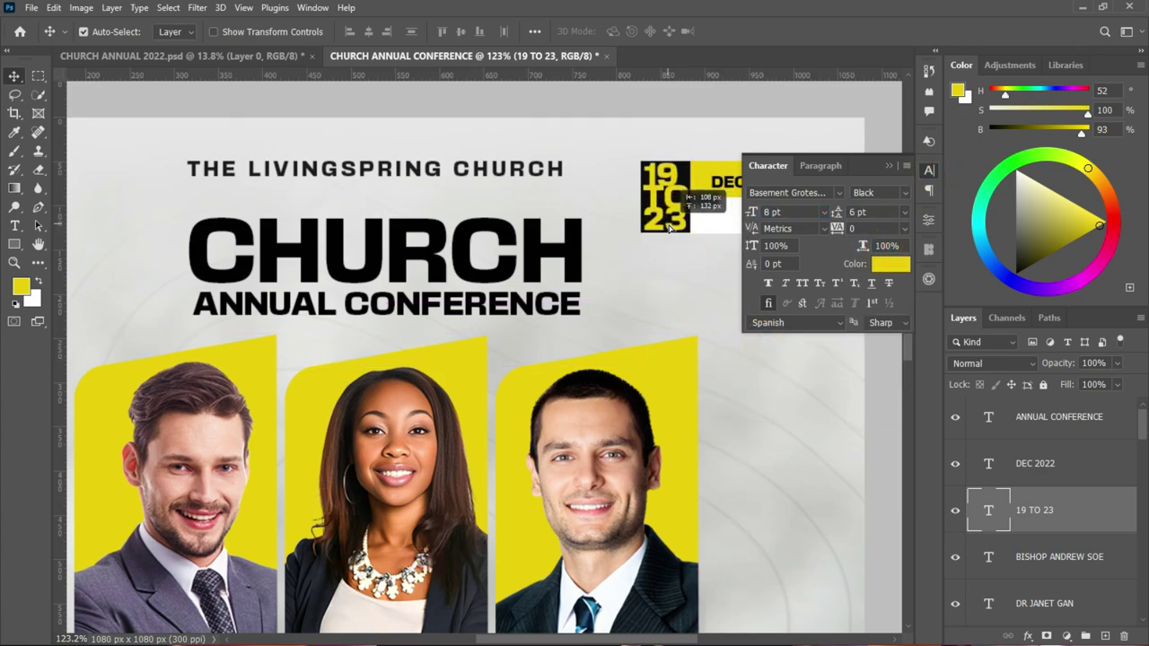
left_click(799, 211)
type("6")
key("Return")
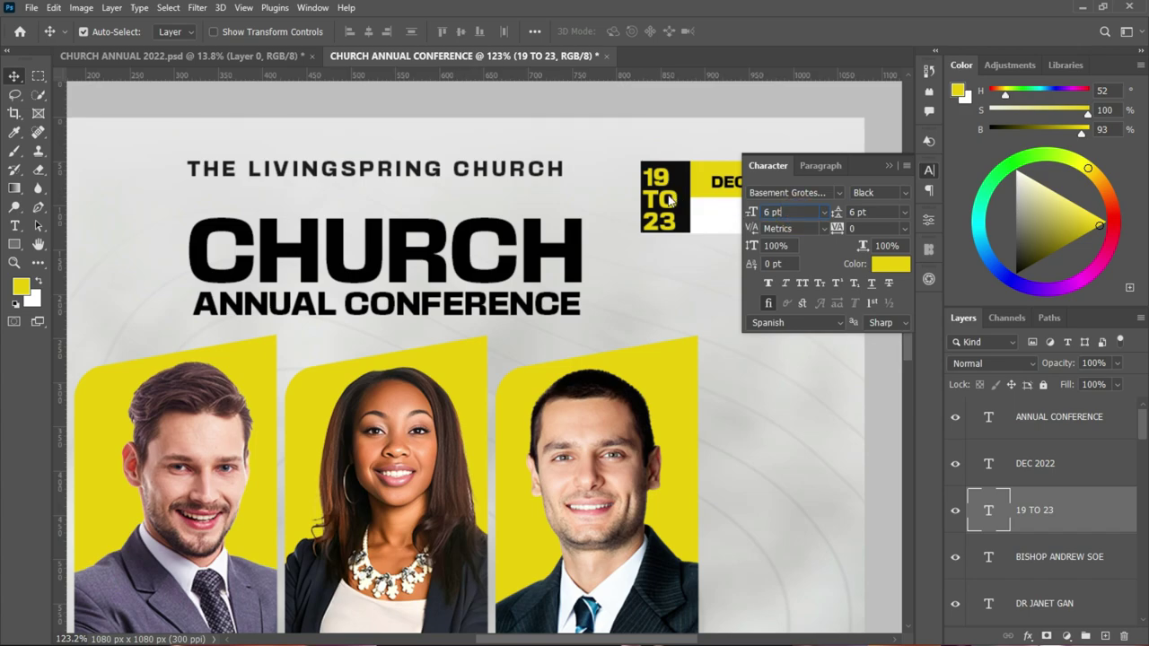
left_click_drag(662, 202, 668, 165)
left_click(826, 166)
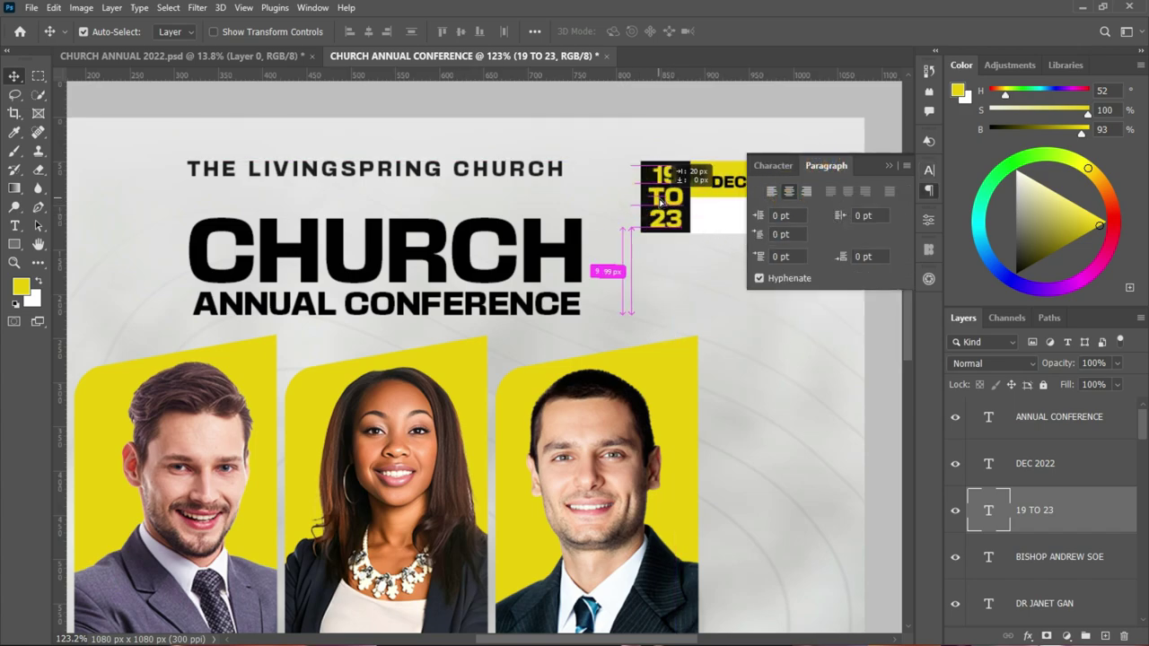
Step: Retype the start date so the block reads 20 TO 23
double_click(669, 167)
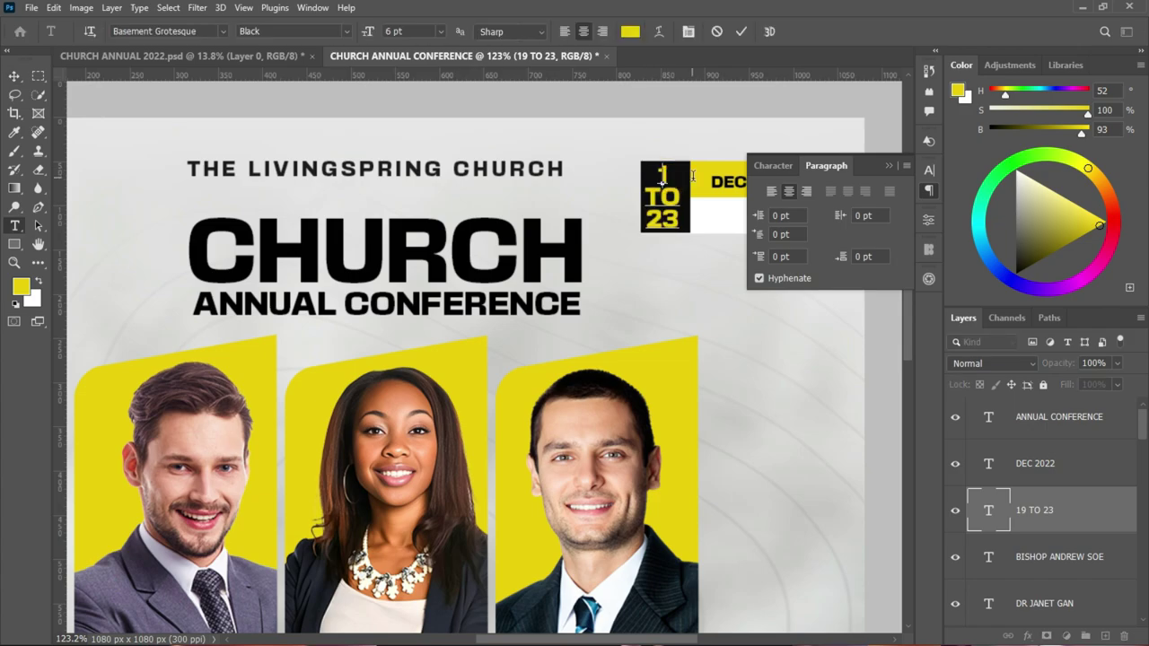
type("20")
left_click(741, 32)
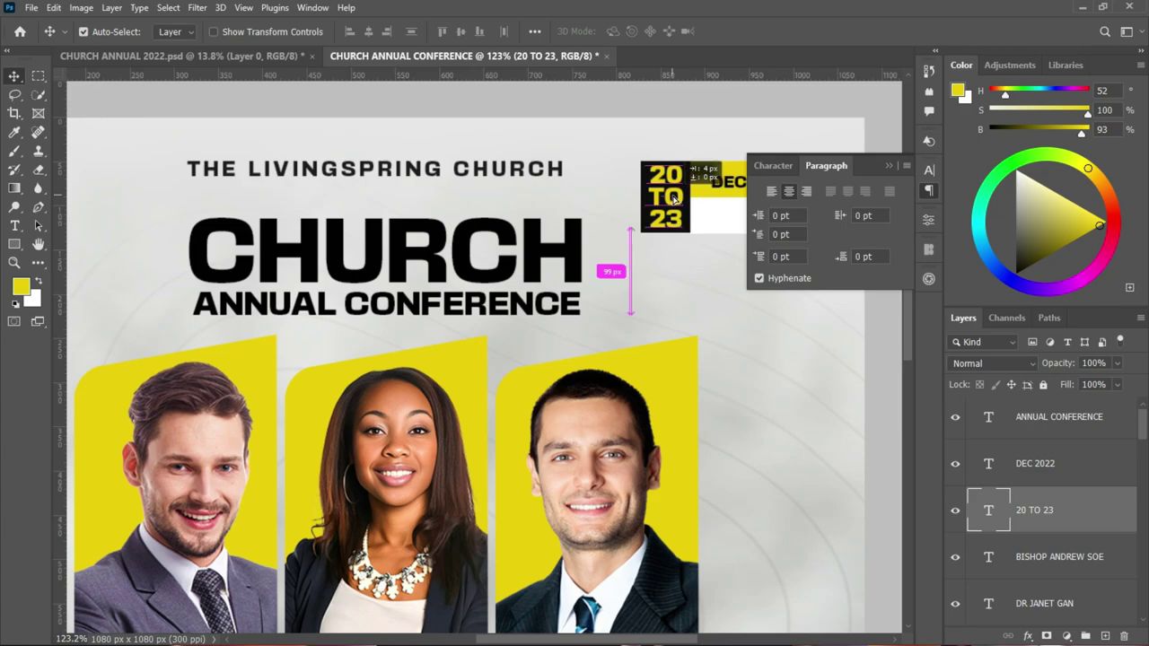
left_click(891, 165)
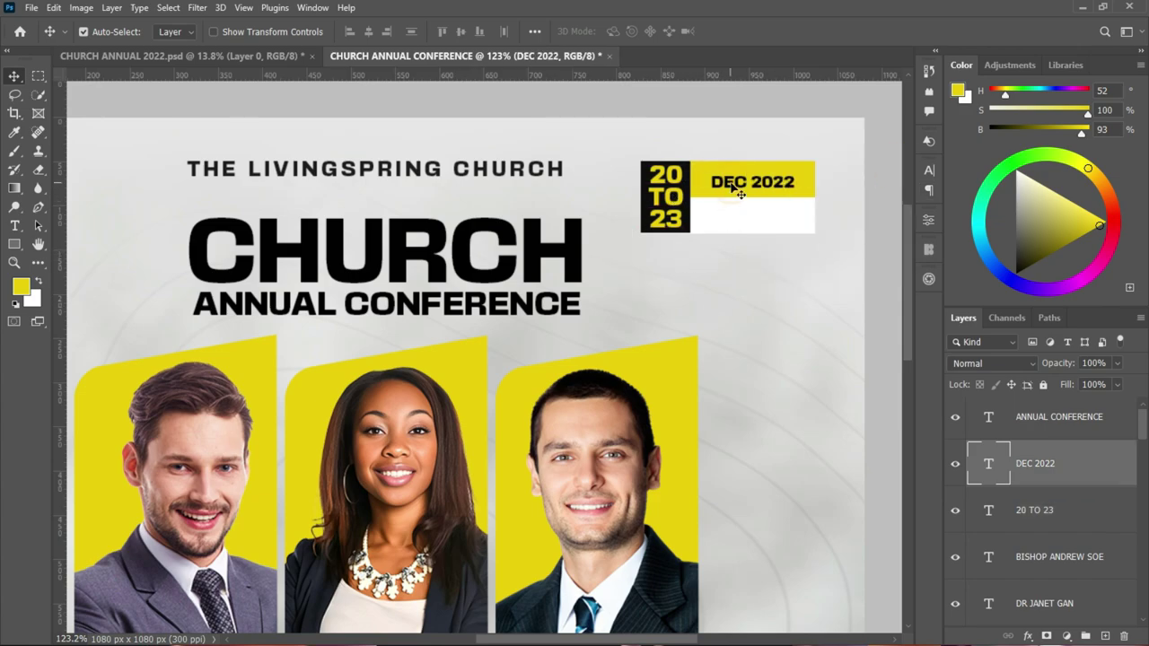
Step: Duplicate DEC 2022, retype it as 5PM-9PM, and move it into the white box
left_click_drag(739, 189, 755, 286, "alt")
double_click(768, 278)
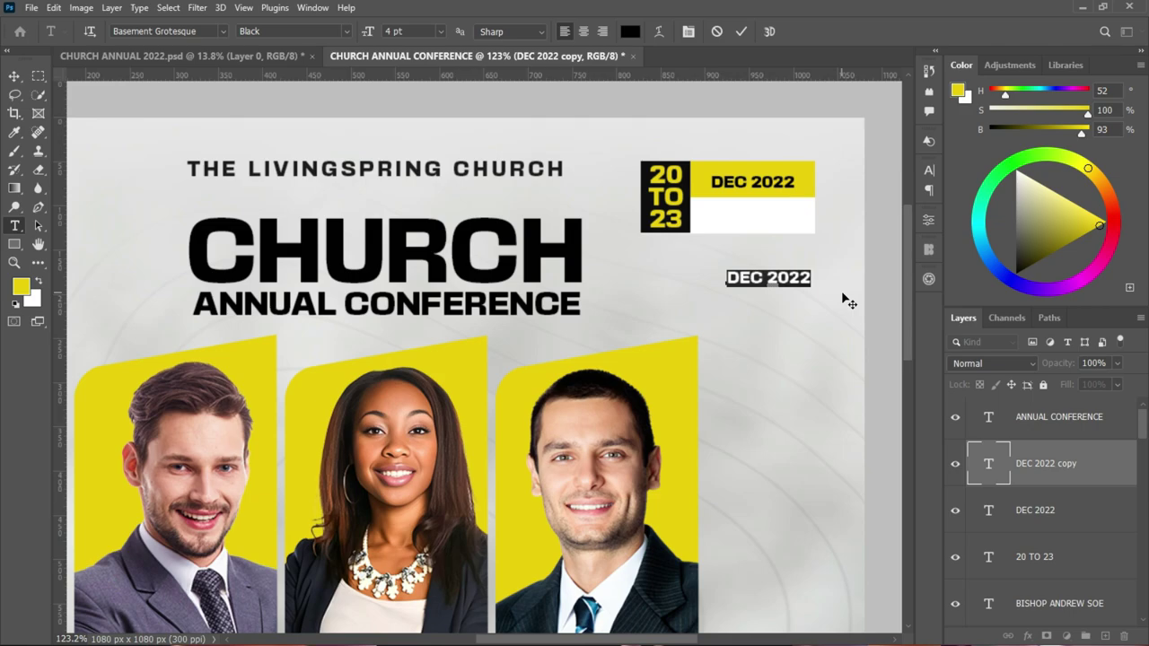
type("5PM-9PM")
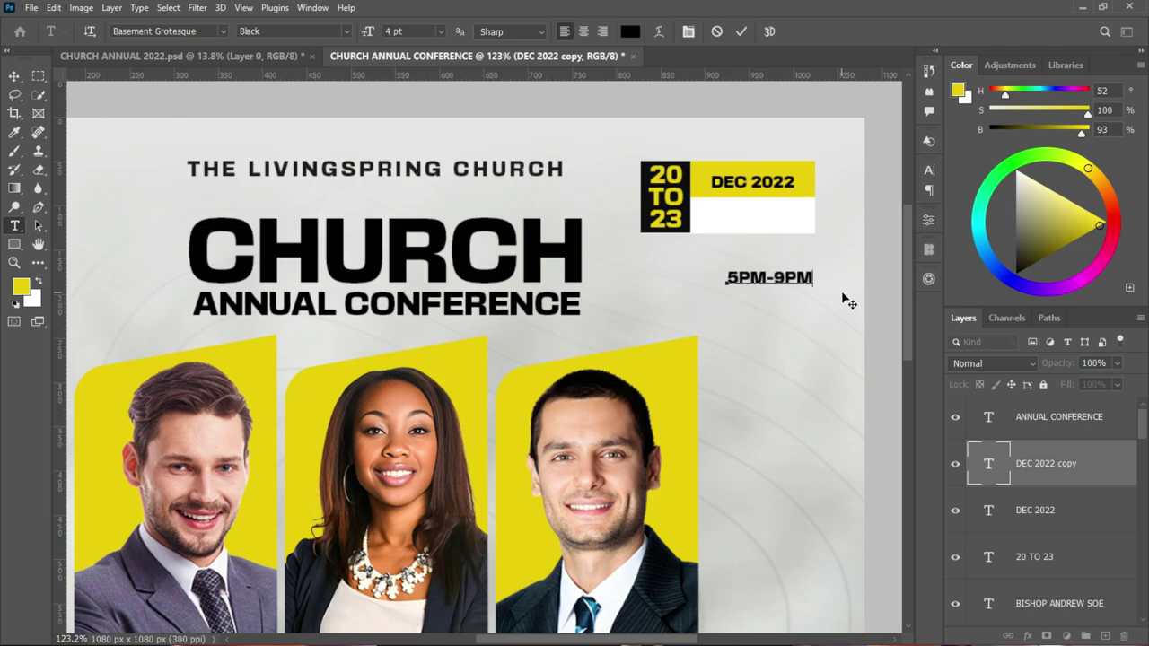
left_click(742, 31)
key("v")
left_click_drag(764, 282, 748, 218)
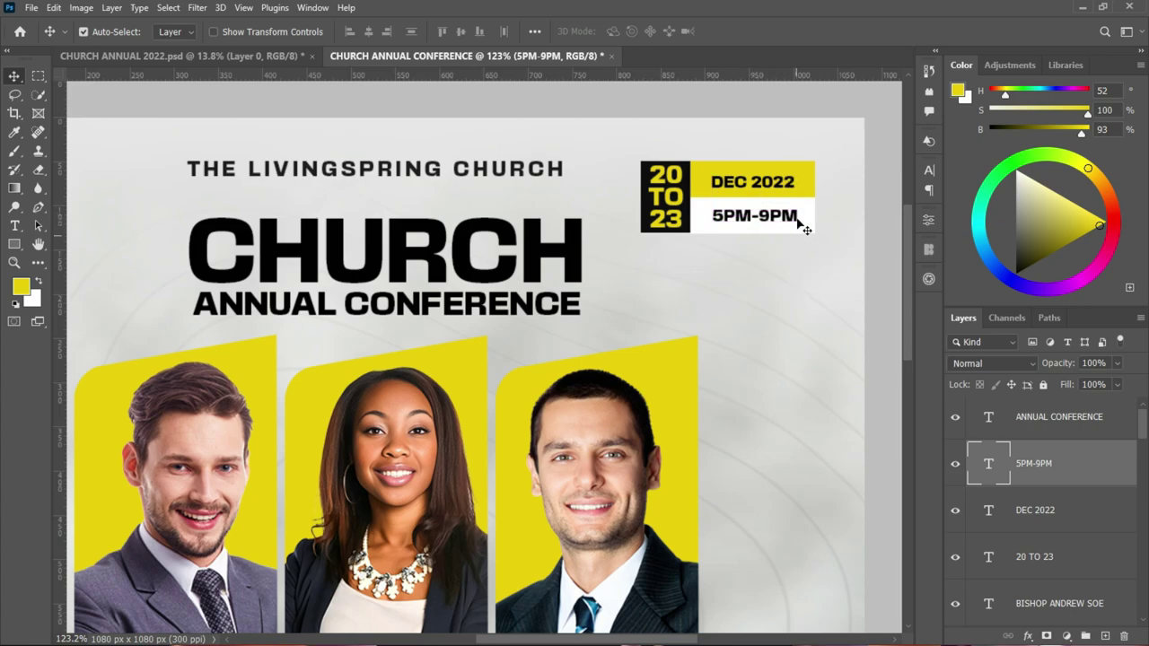
Step: Give 5PM-9PM the same 5 pt size as DEC 2022 and align it underneath
left_click(780, 183)
left_click(929, 170)
left_click(774, 212)
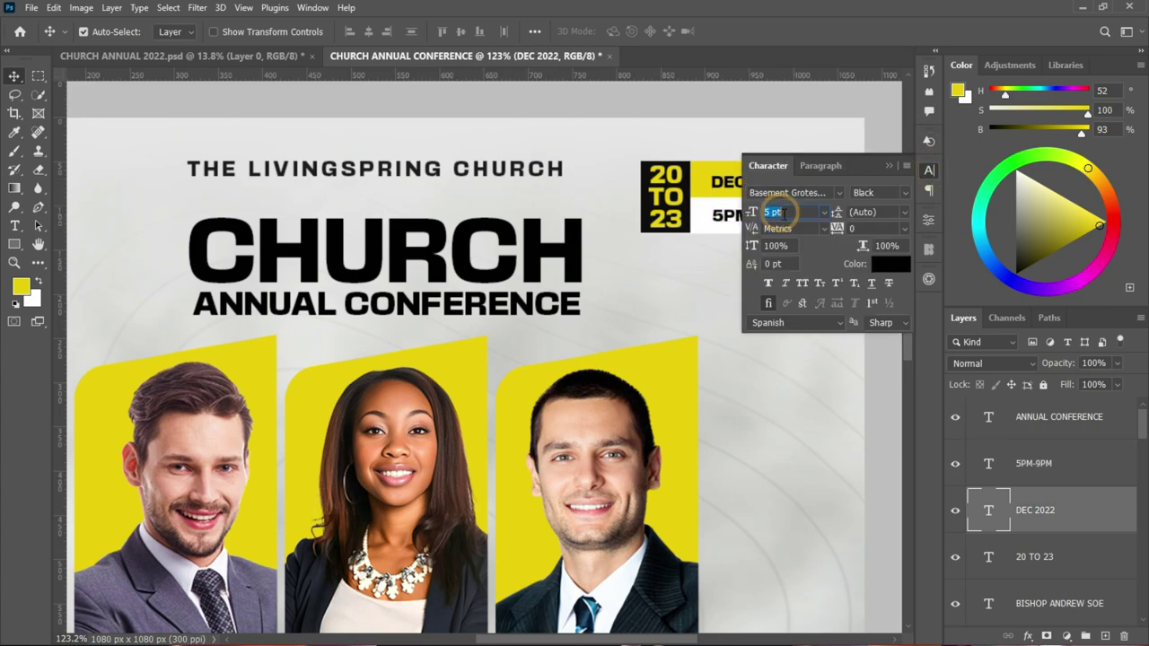
left_click(720, 215)
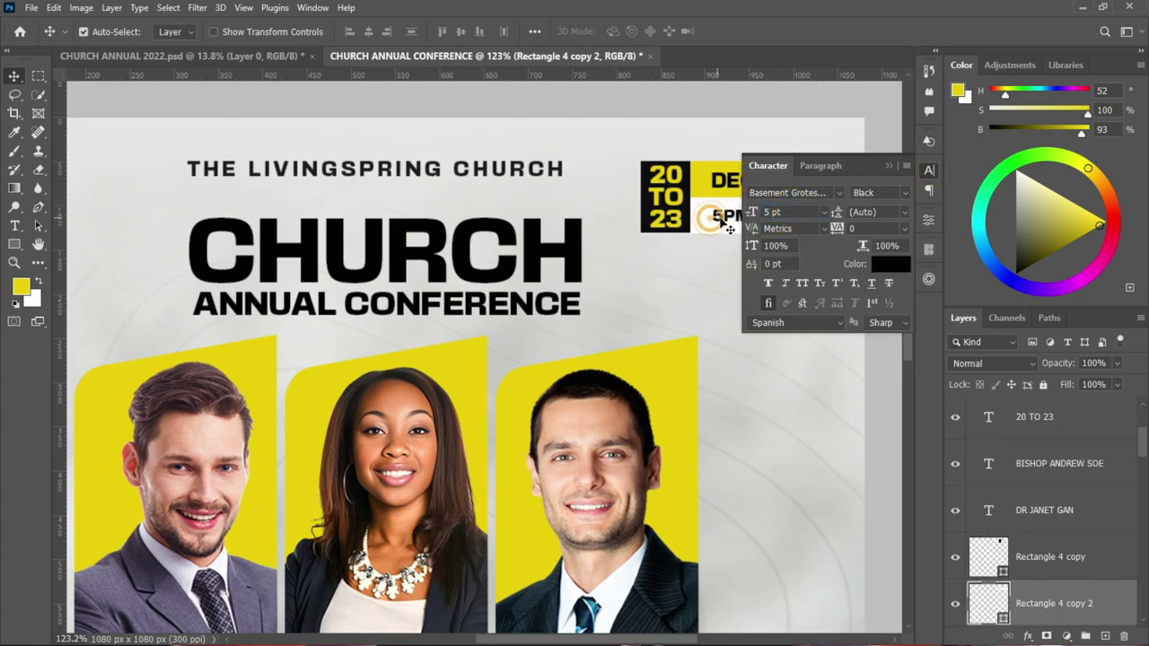
left_click(790, 213)
left_click(929, 170)
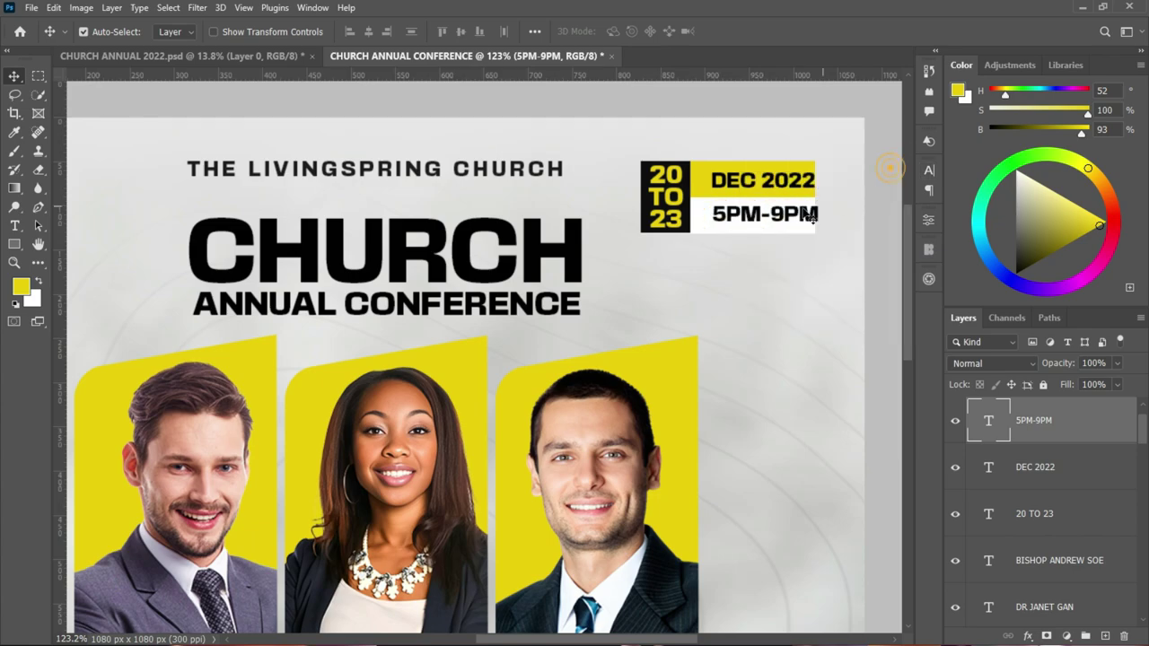
mouse_move(793, 212)
left_mouse_down()
mouse_move(780, 216)
mouse_move(768, 184)
left_mouse_up()
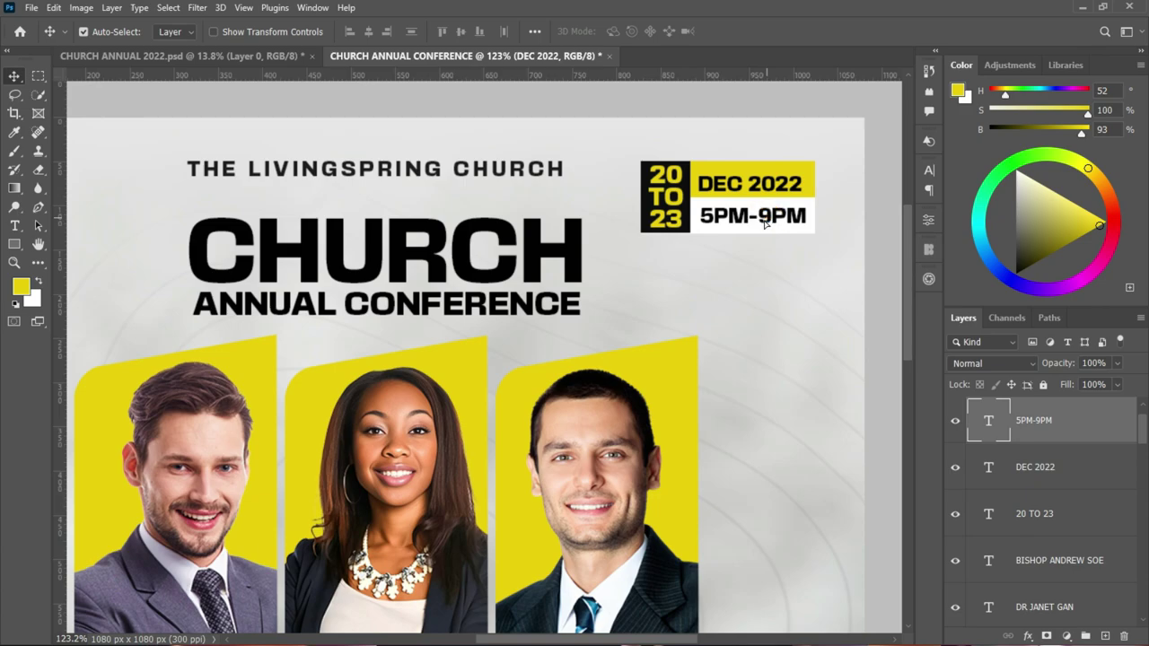
left_click_drag(770, 220, 765, 220)
scroll(860, 322, "down", 4, "alt")
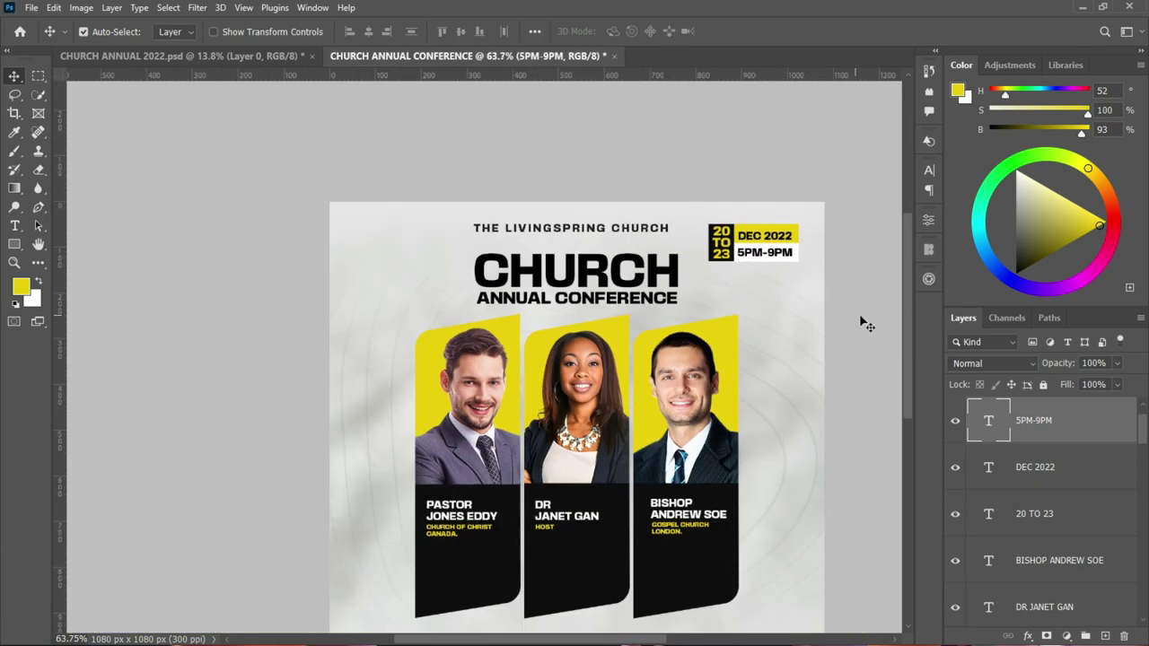
left_click_drag(912, 323, 905, 357)
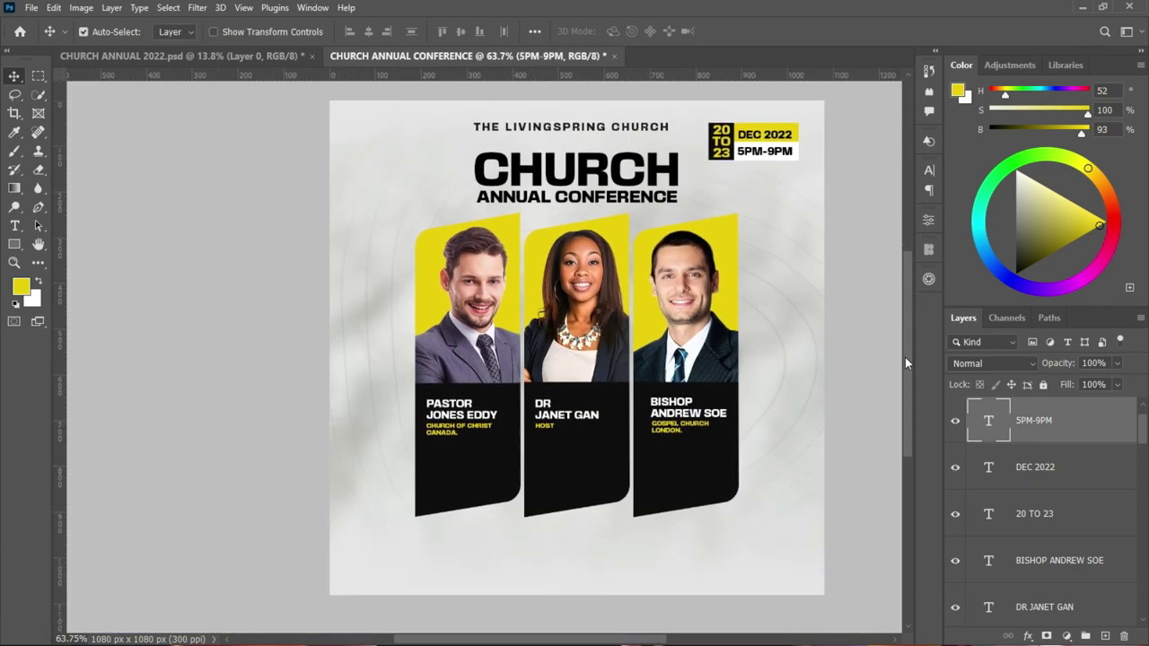
left_click(14, 226)
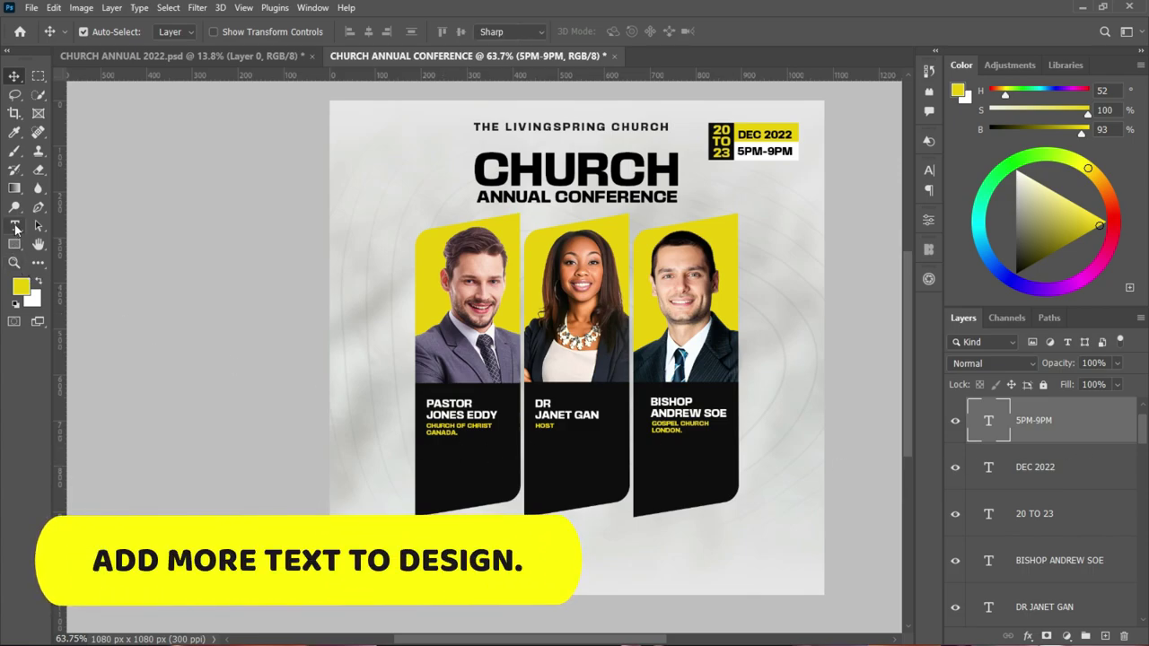
left_click(56, 229)
left_click_drag(434, 455, 508, 486)
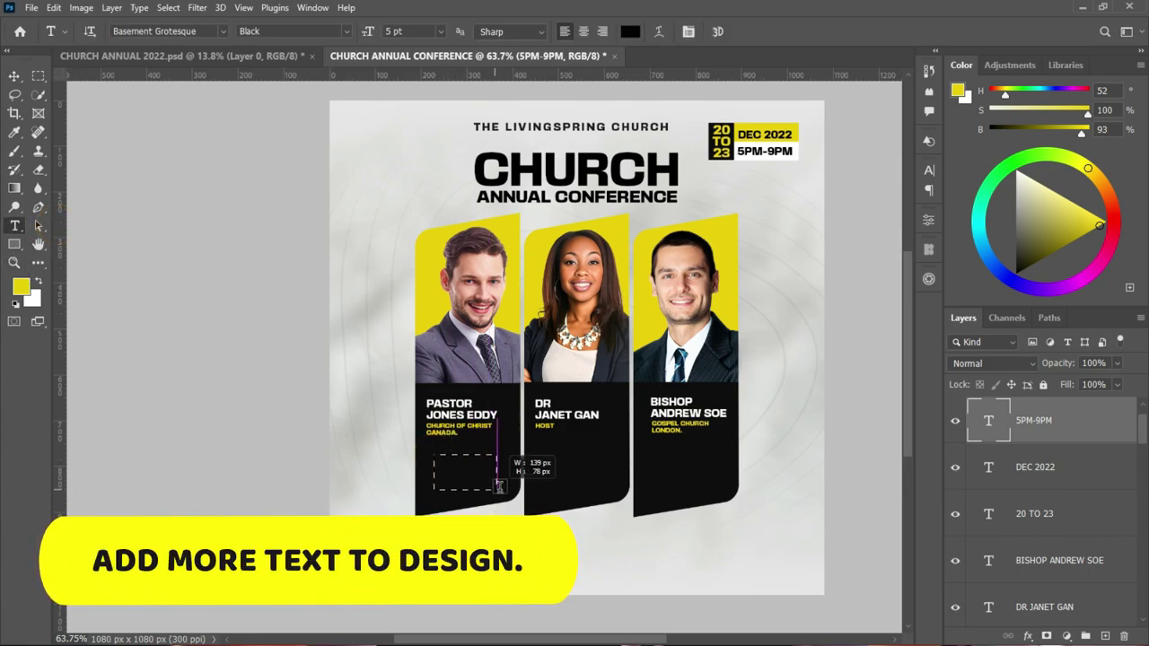
left_click(14, 75)
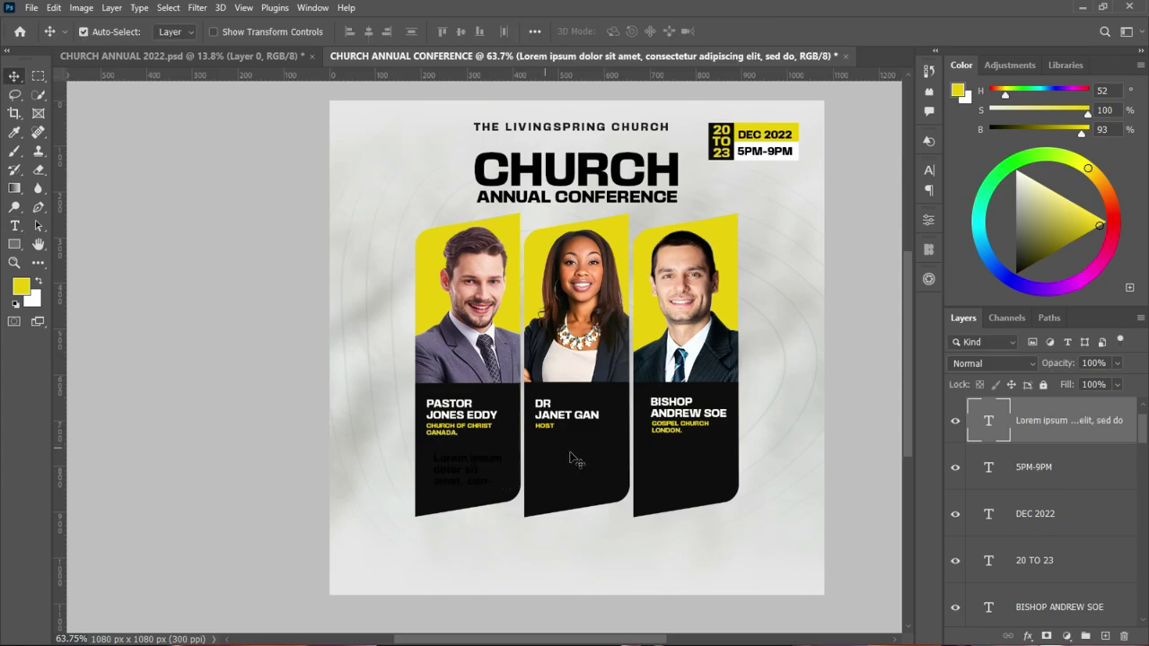
left_click(929, 170)
double_click(781, 212)
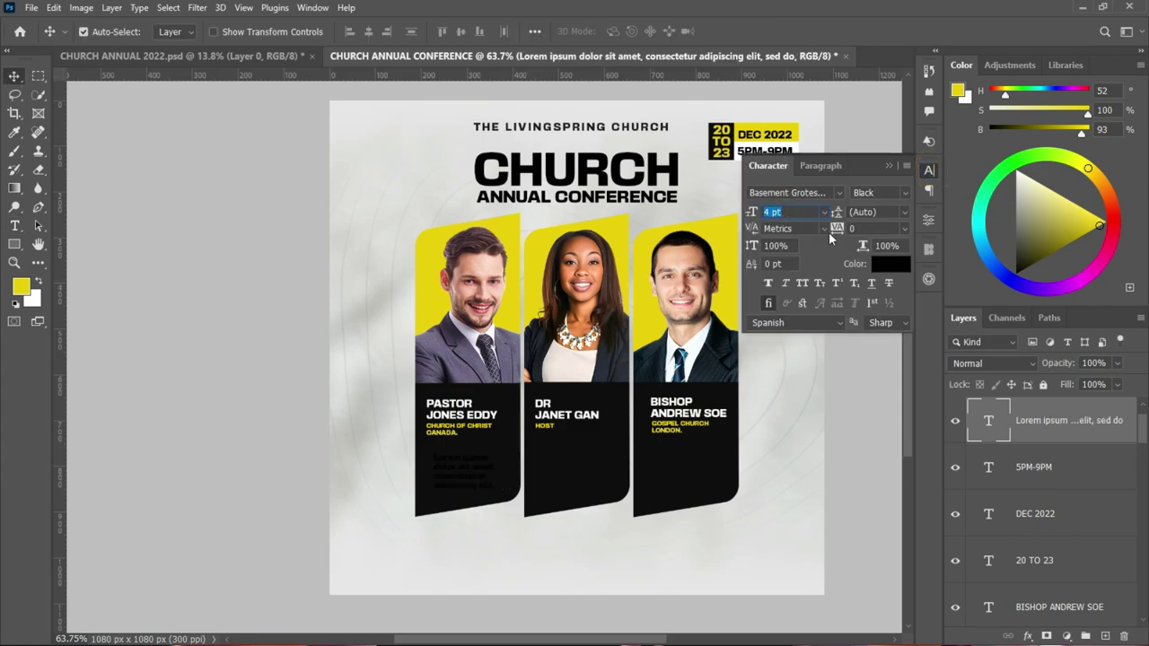
type("4")
key("Return")
key("Down")
left_click(891, 263)
left_click(799, 380)
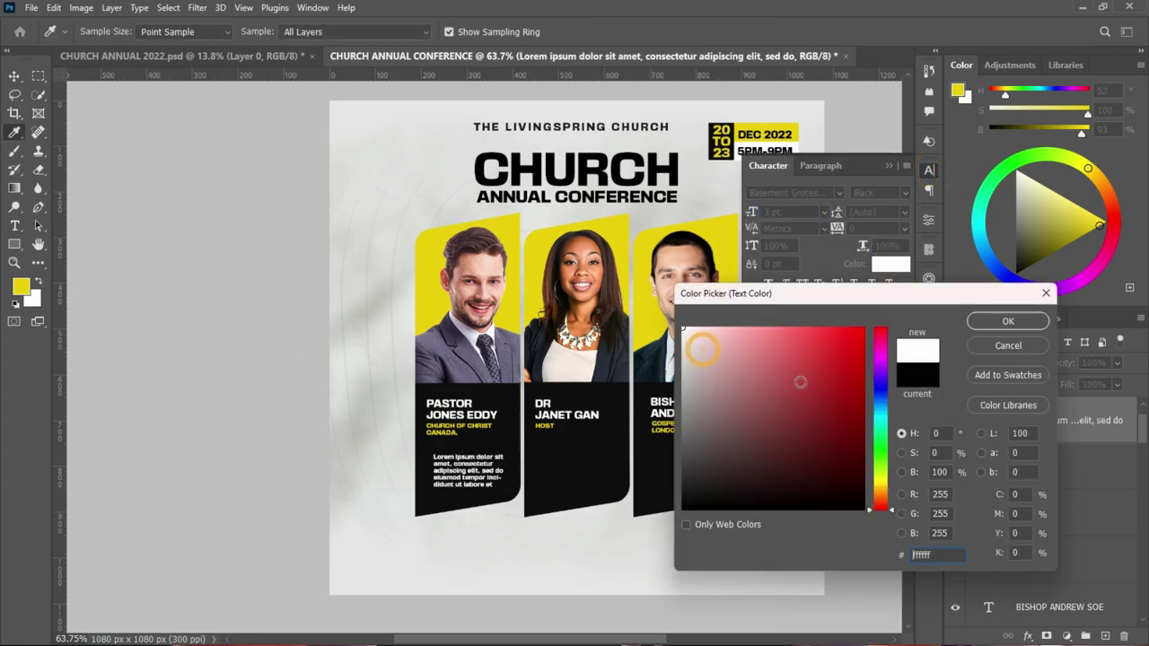
left_click_drag(798, 380, 683, 329)
left_click(1009, 323)
mouse_move(456, 473)
left_mouse_down()
mouse_move(450, 460)
mouse_move(682, 464)
left_mouse_up()
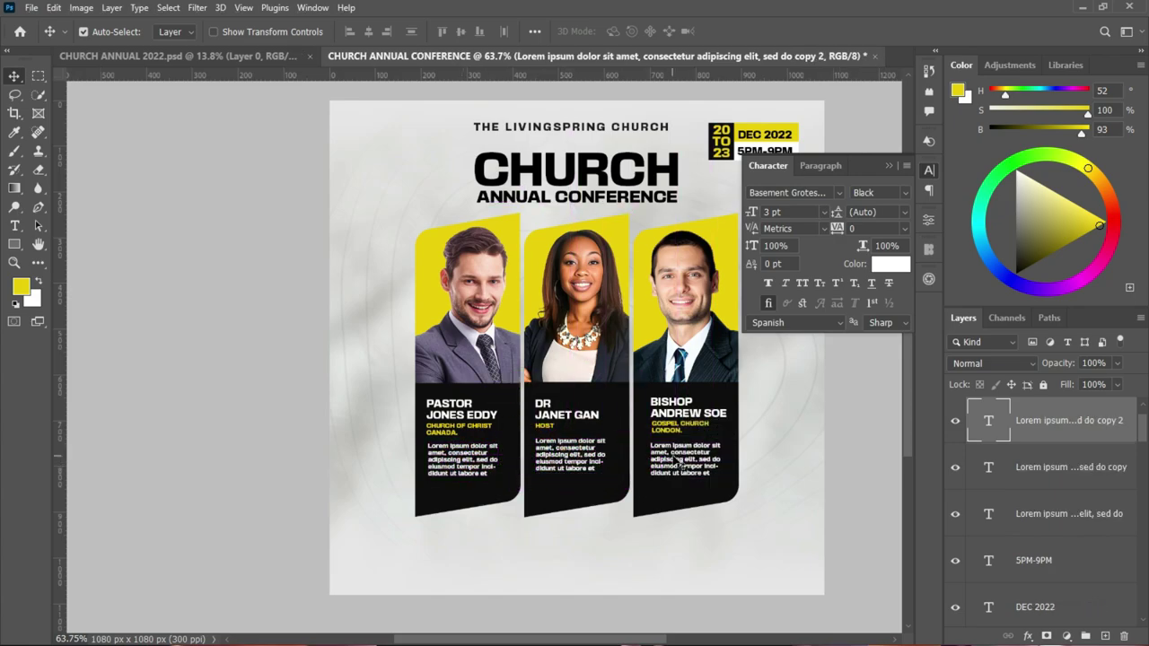
left_click(885, 169)
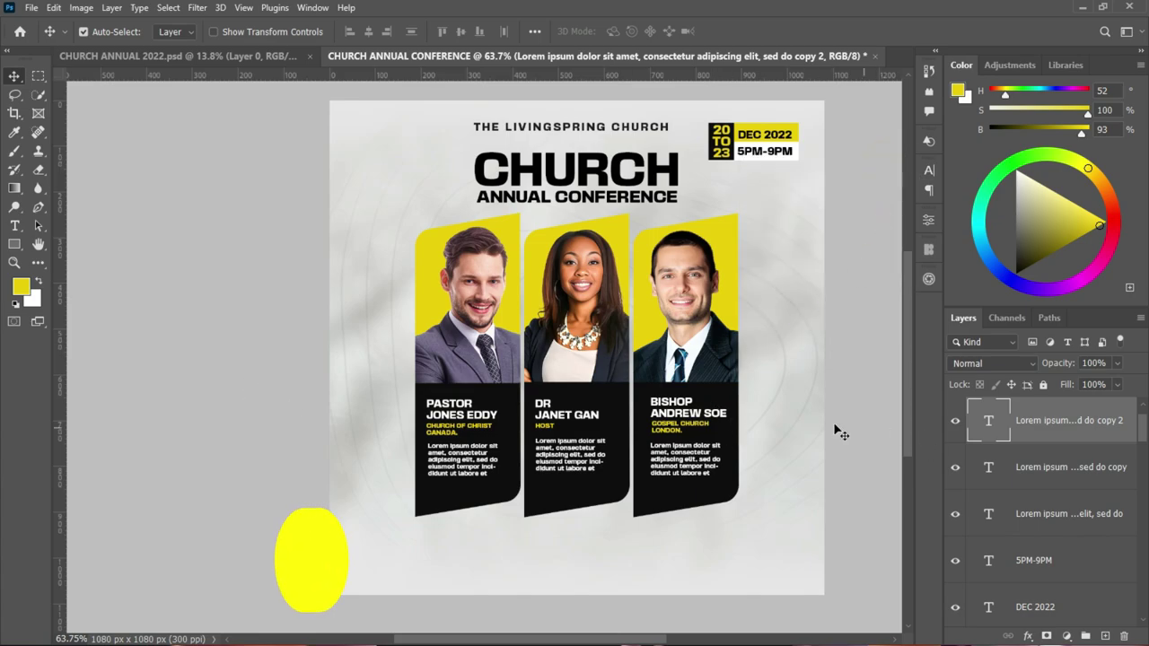
key("t")
left_click(730, 565)
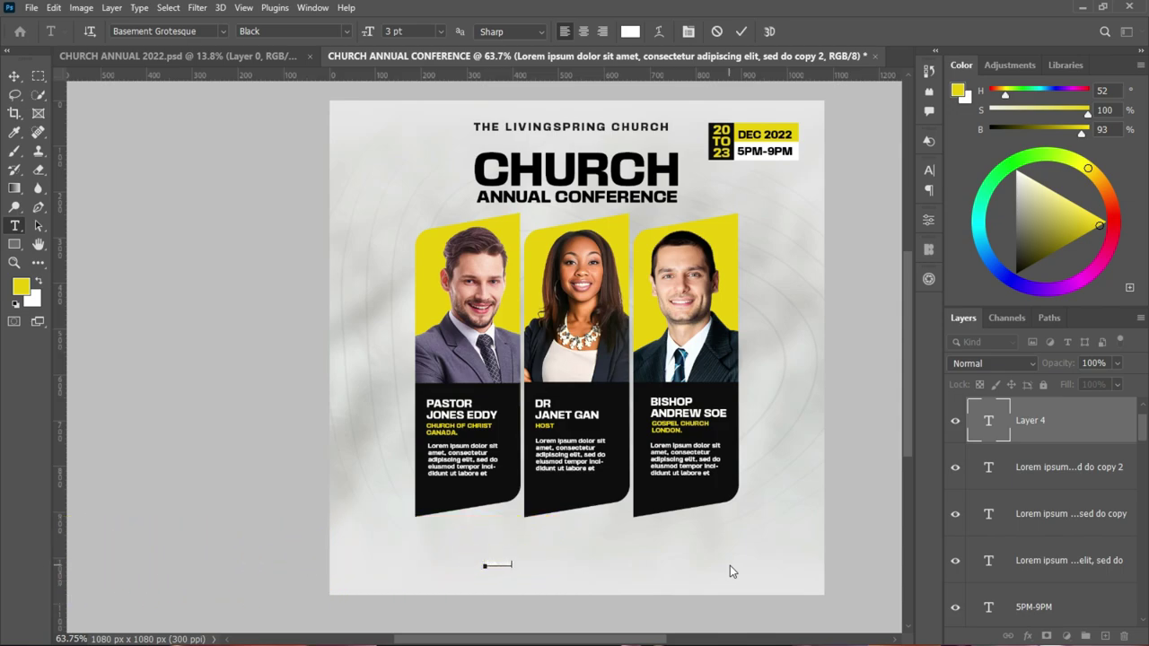
Step: Type the two-line church name and address footer and colour it black
type("Street, Lekki, Lagos")
type("www.l")
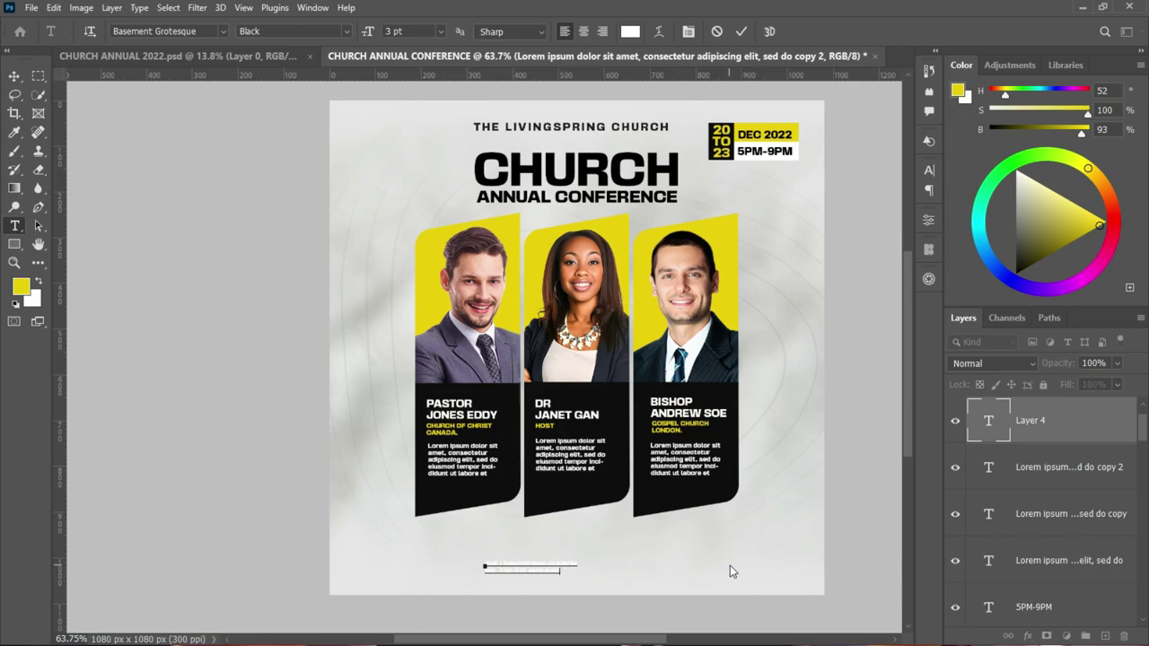
type("g")
left_click(742, 31)
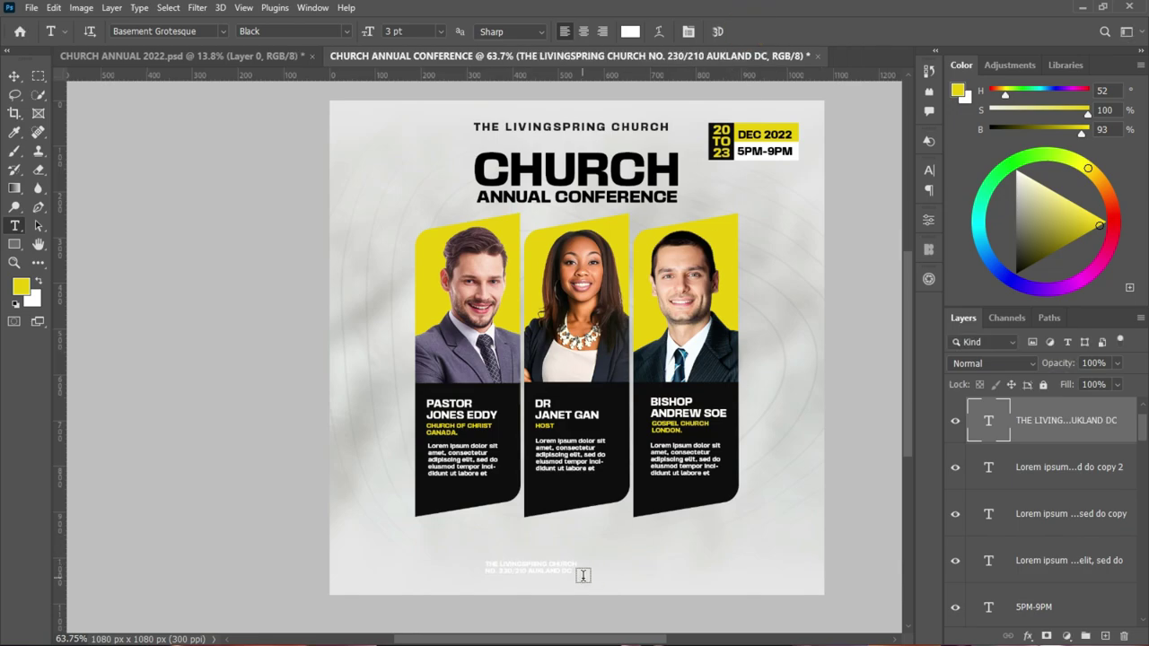
left_click(13, 74)
left_click(929, 170)
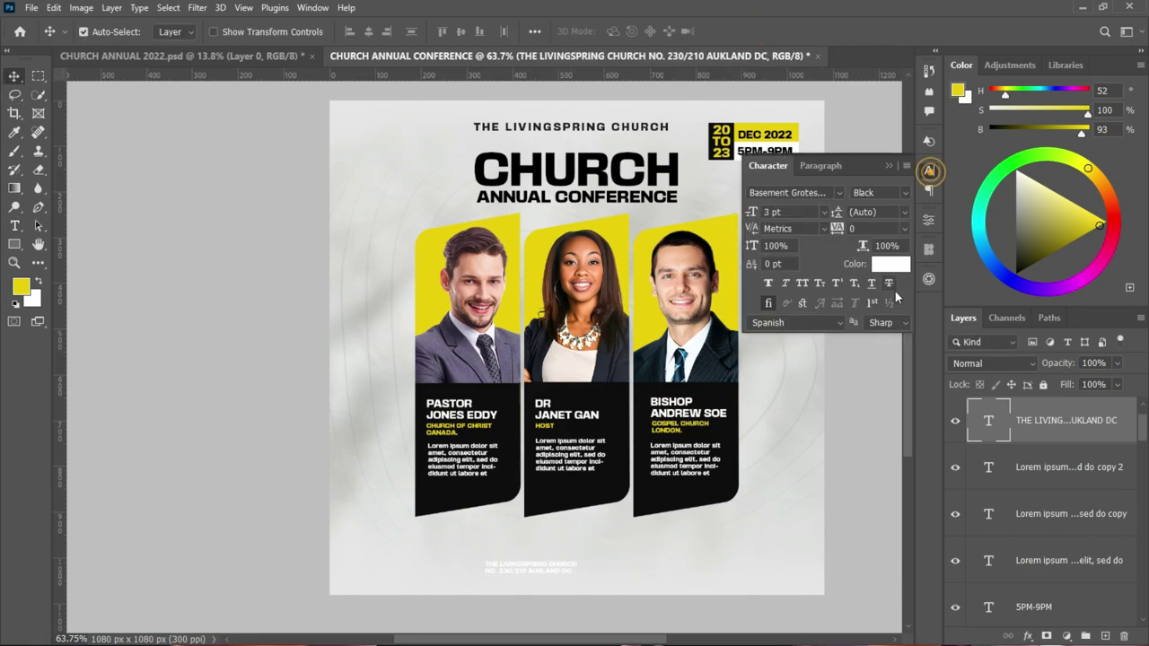
left_click(890, 264)
left_click(577, 491)
left_click(1008, 321)
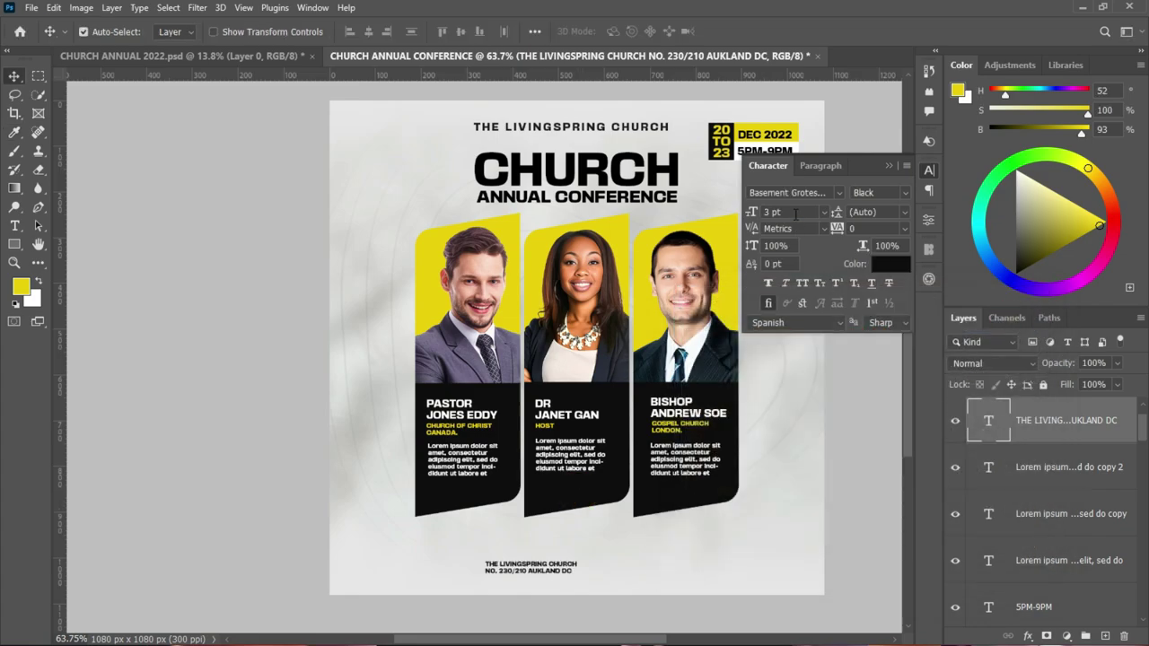
Step: Set the footer text to 7 pt and centre it at the flyer's bottom
left_click(794, 213)
type("7")
key("Return")
left_click_drag(669, 575, 680, 579)
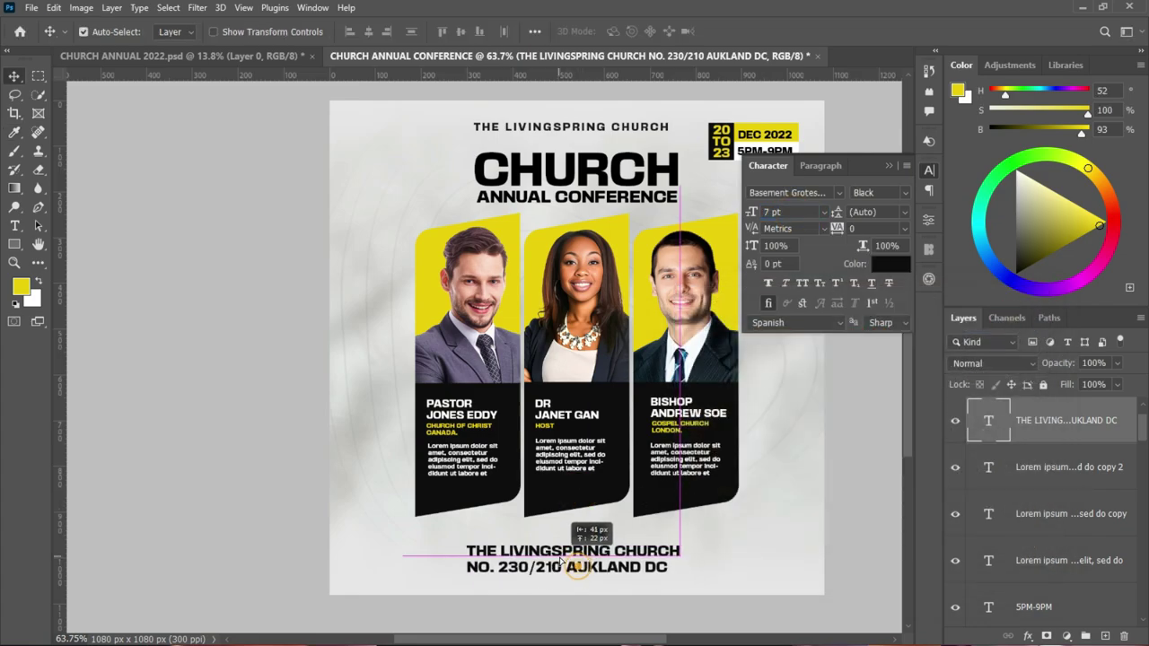
key("ctrl+z")
double_click(664, 567)
type("2")
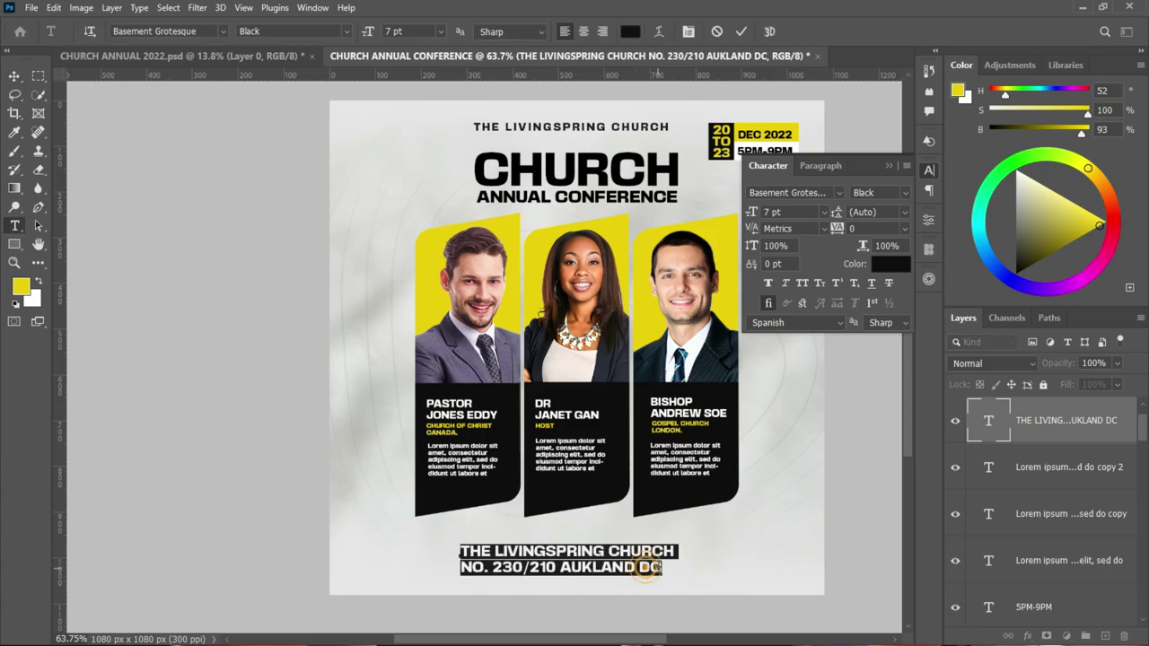
left_click(741, 32)
left_click(930, 170)
left_click_drag(575, 570, 588, 550)
Step: Colour the CHURCH title with the flyer's yellow #eccd00 and bring up its layer style
scroll(844, 443, "up", 1)
scroll(844, 443, "down", 1)
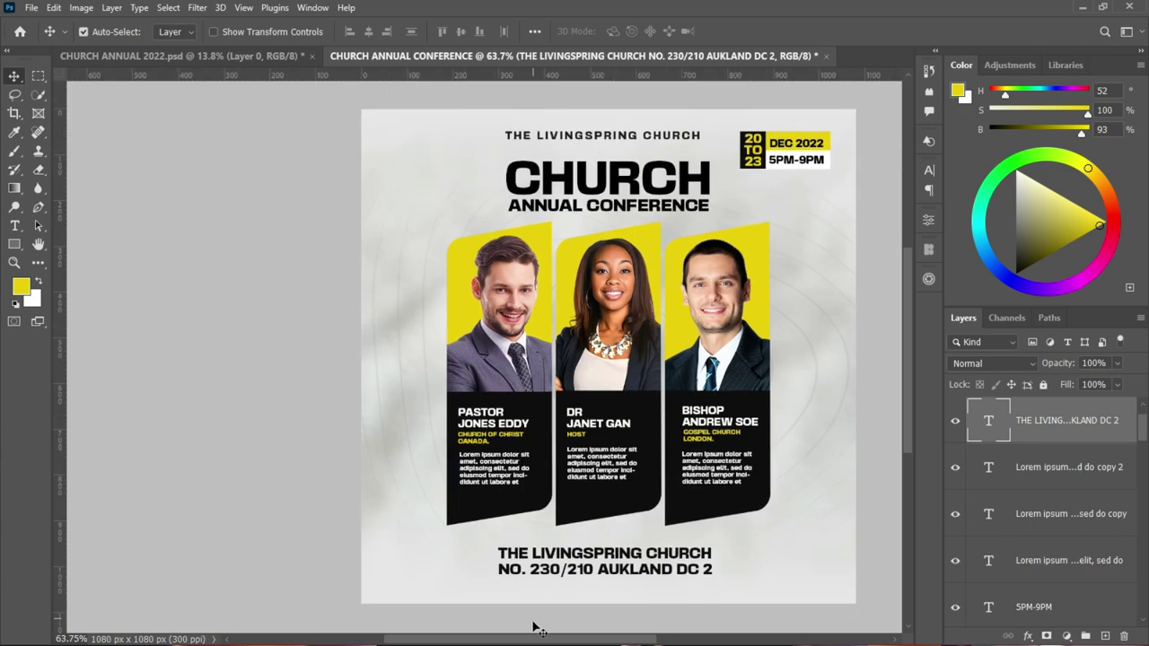
scroll(656, 539, "right", 3)
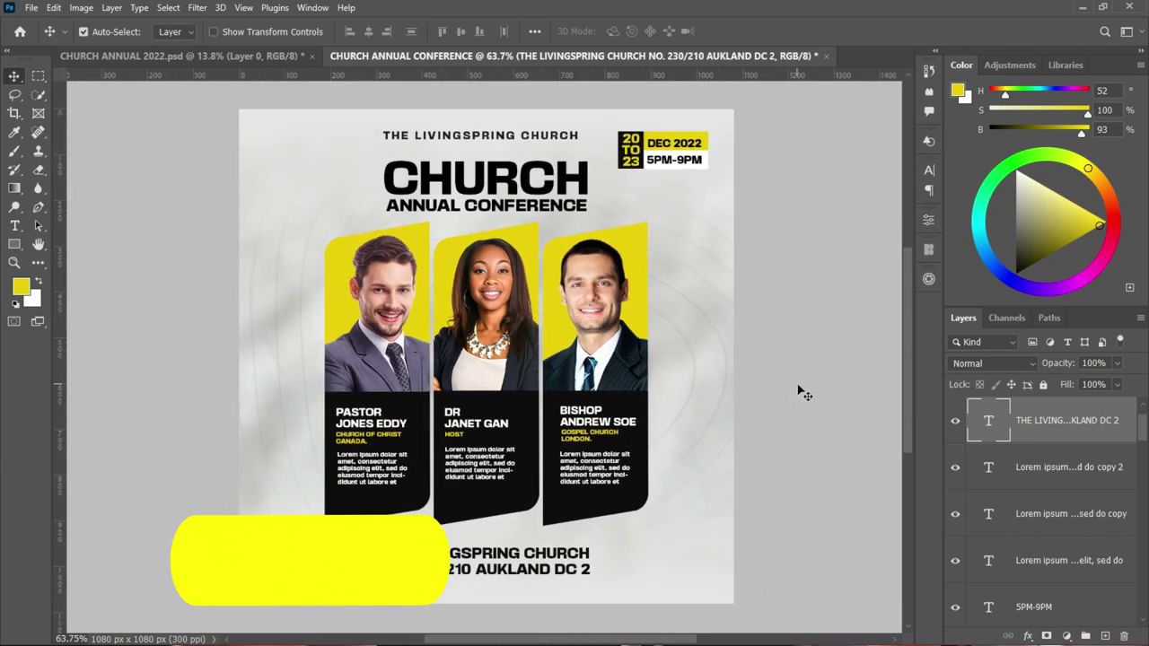
left_click(514, 210)
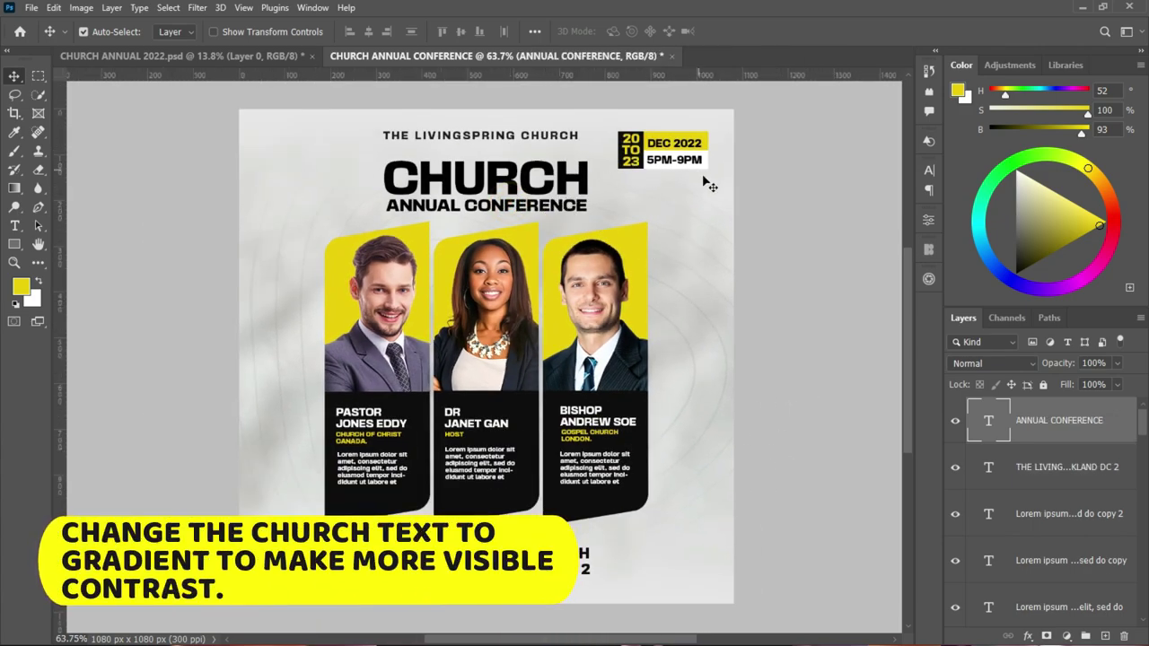
left_click(544, 166)
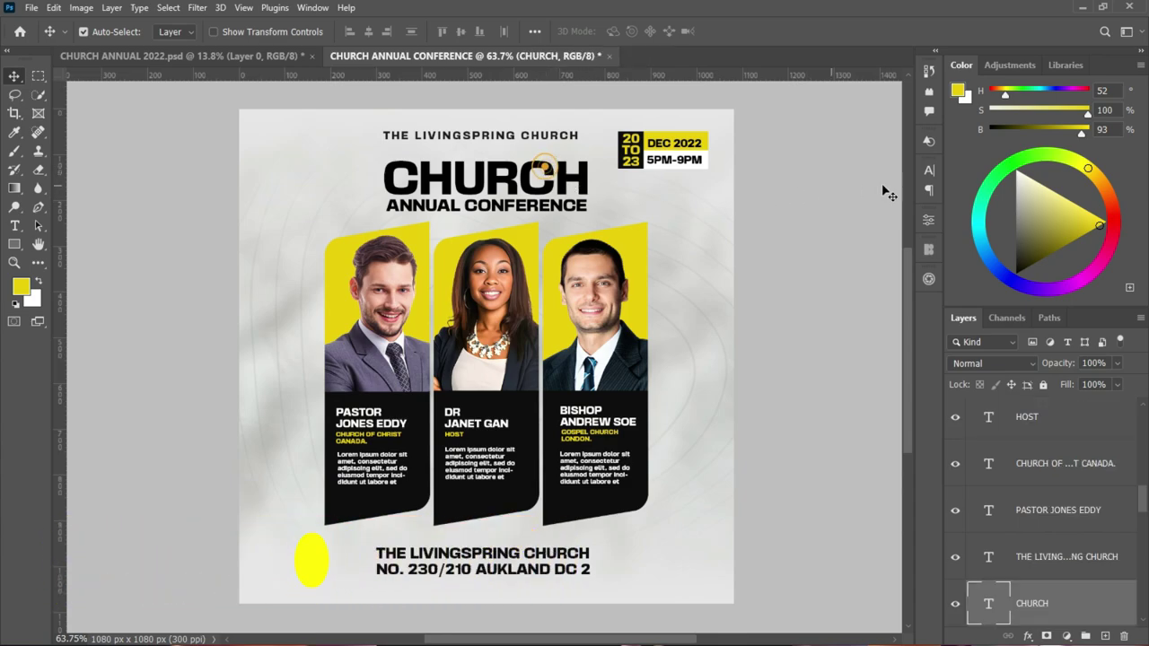
left_click(930, 169)
left_click(888, 263)
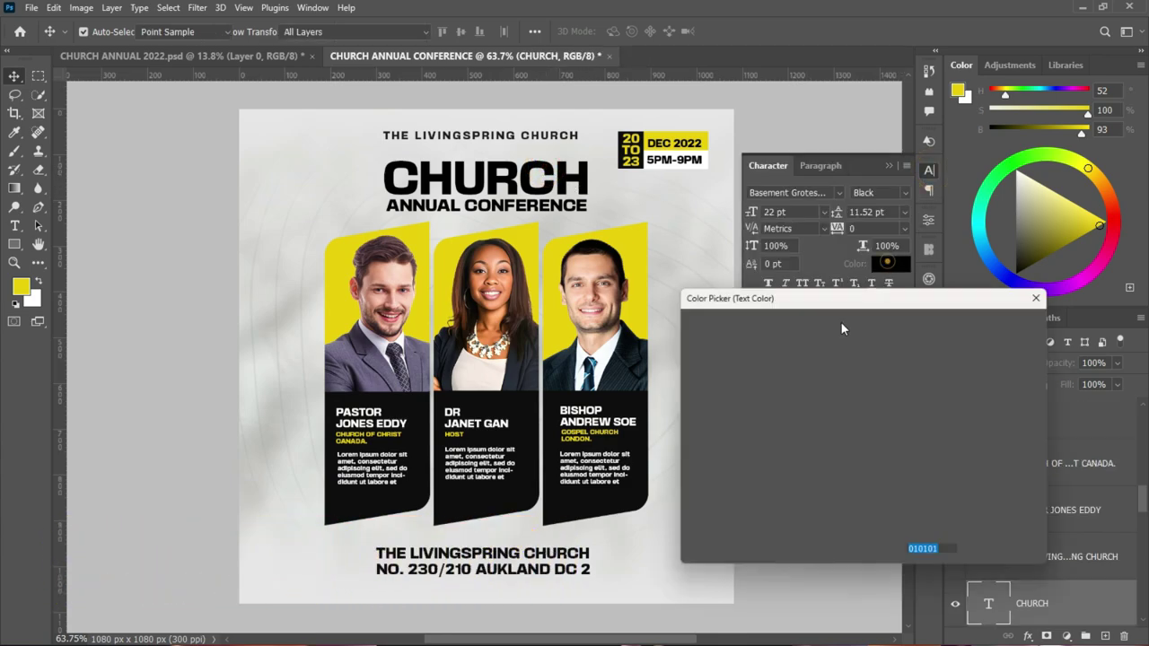
left_click(644, 235)
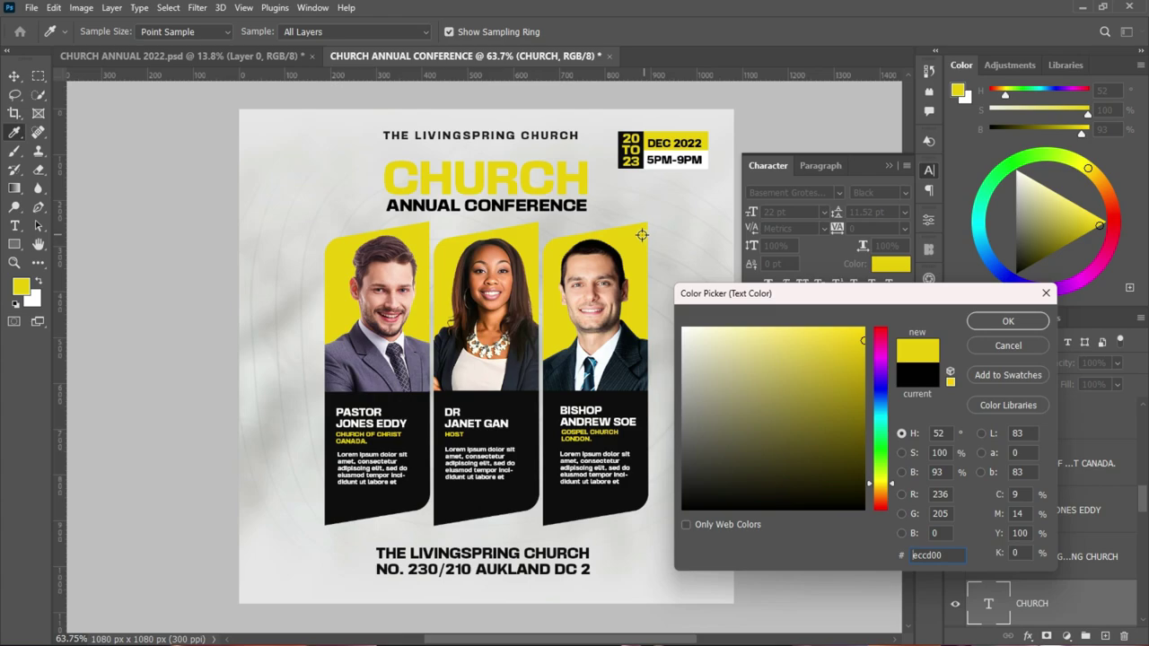
left_click(997, 319)
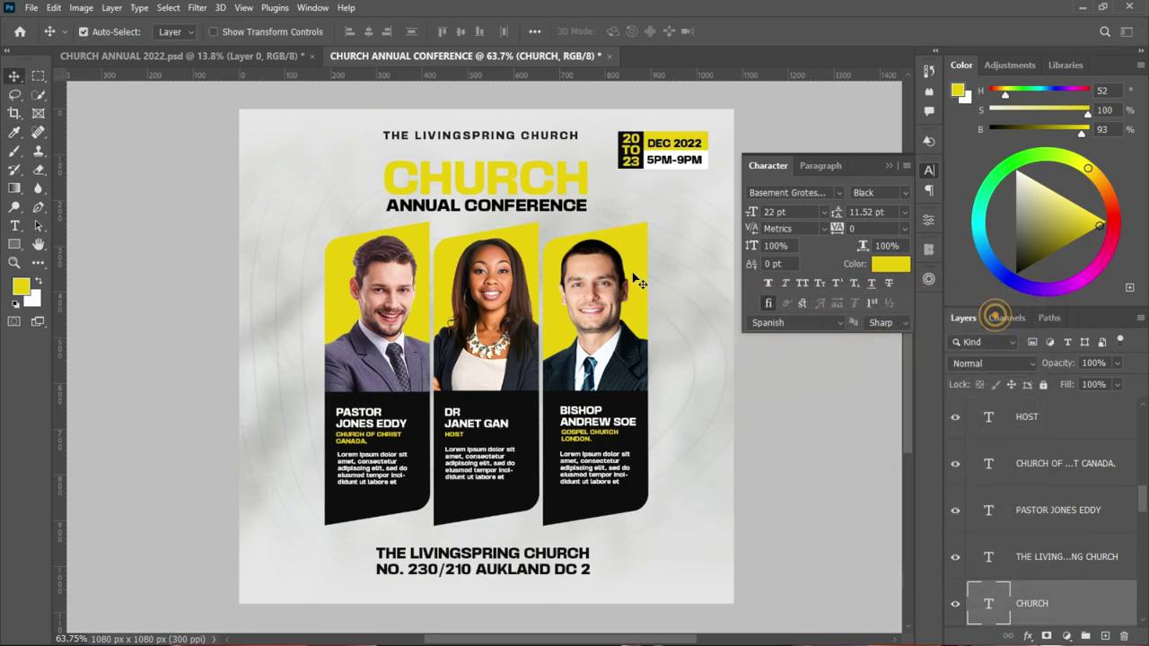
double_click(1089, 603)
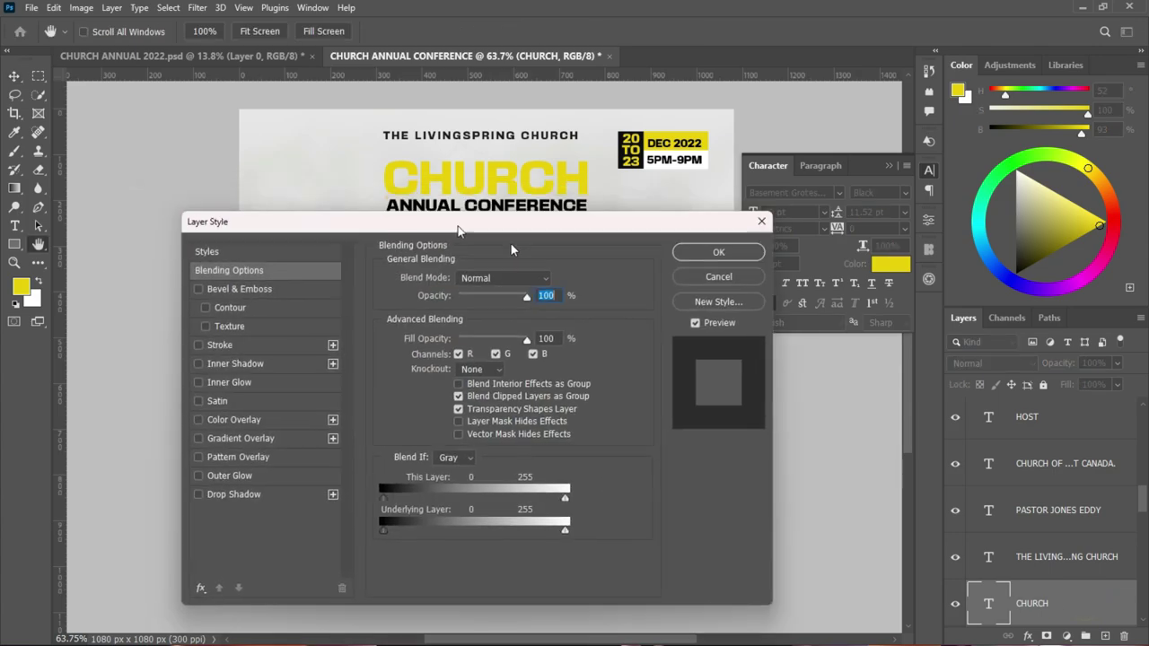
Step: Add a Gradient Overlay to CHURCH, starting from a yellow preset
left_click_drag(510, 193, 946, 252)
left_click(597, 469)
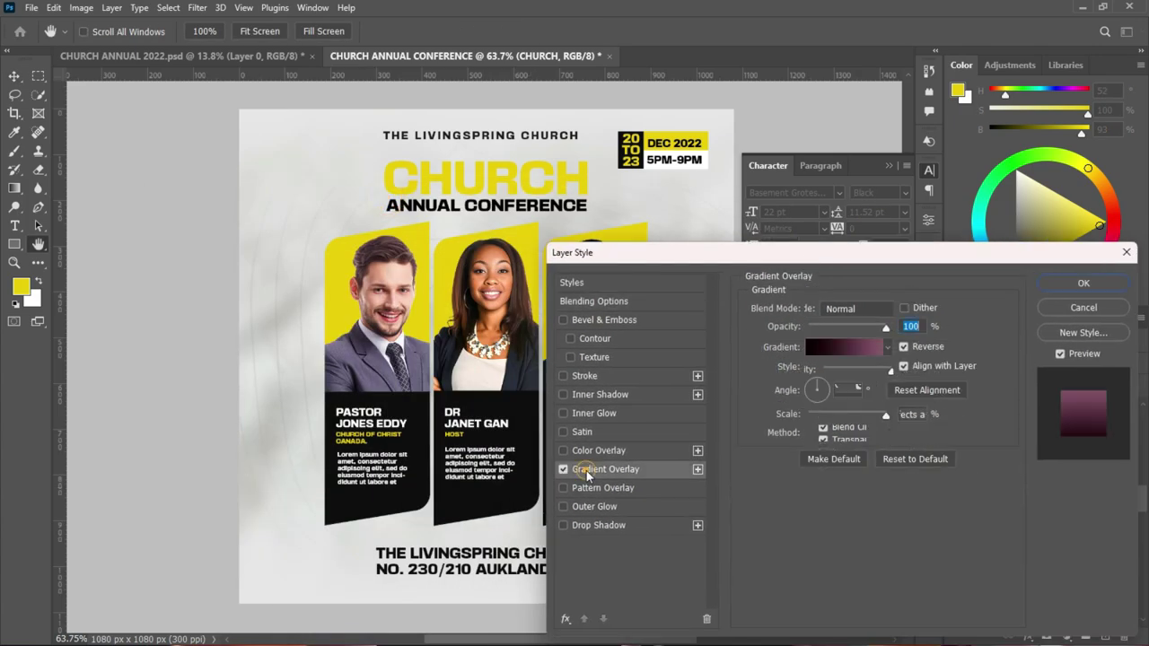
left_click(888, 348)
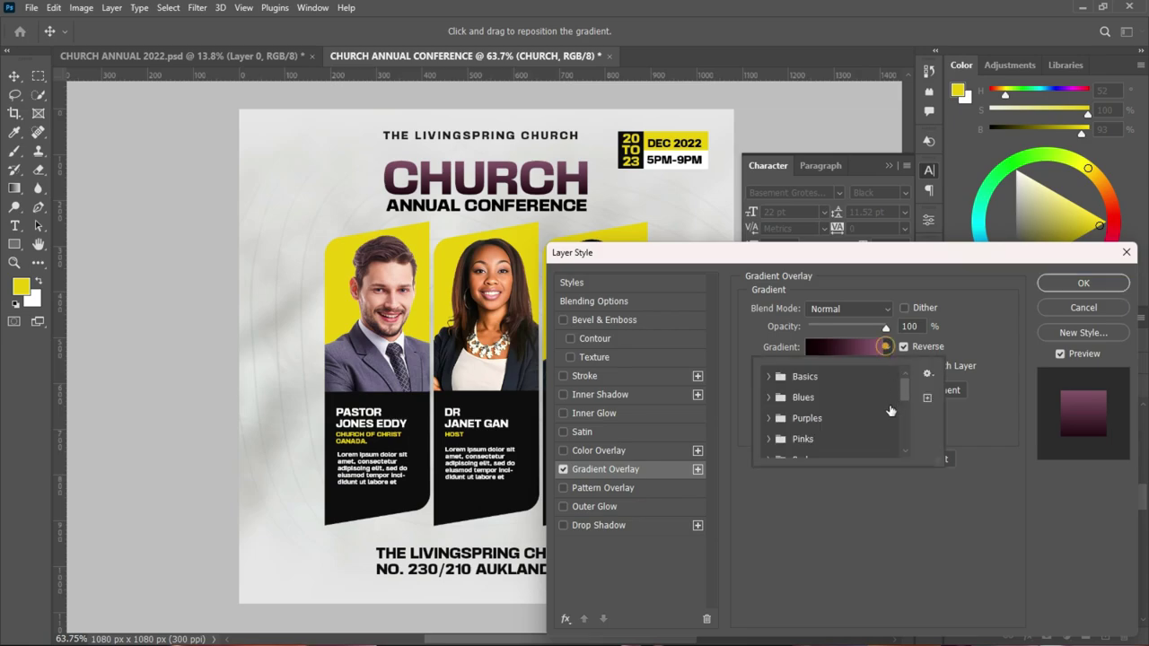
left_click_drag(908, 393, 909, 444)
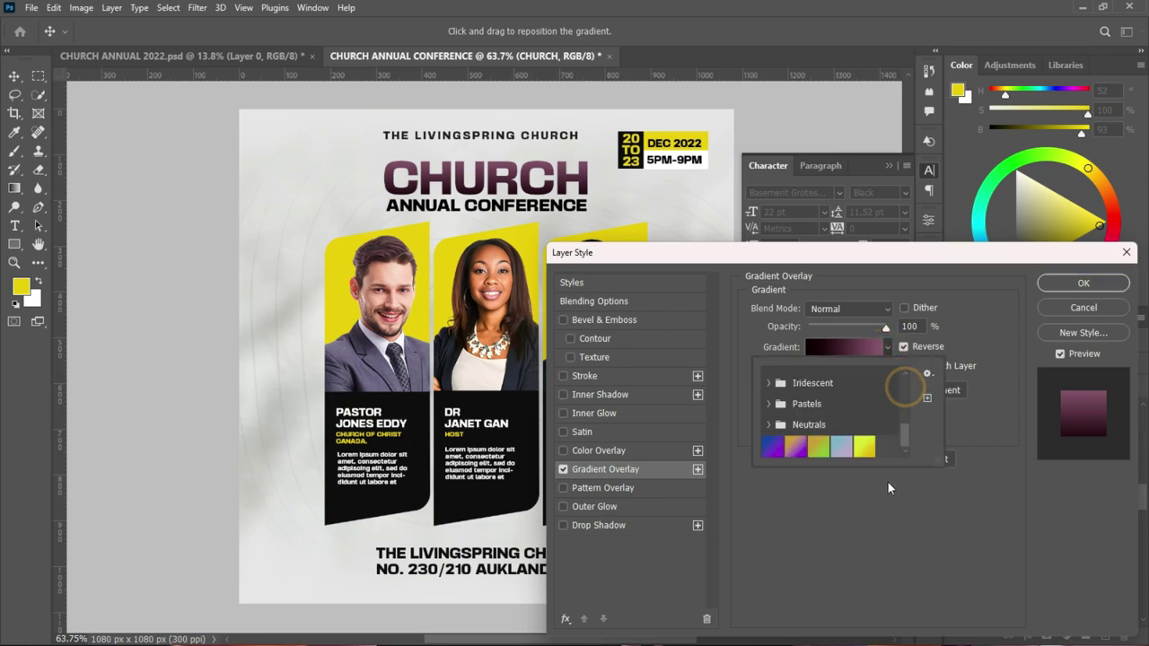
left_click(864, 445)
left_click(829, 345)
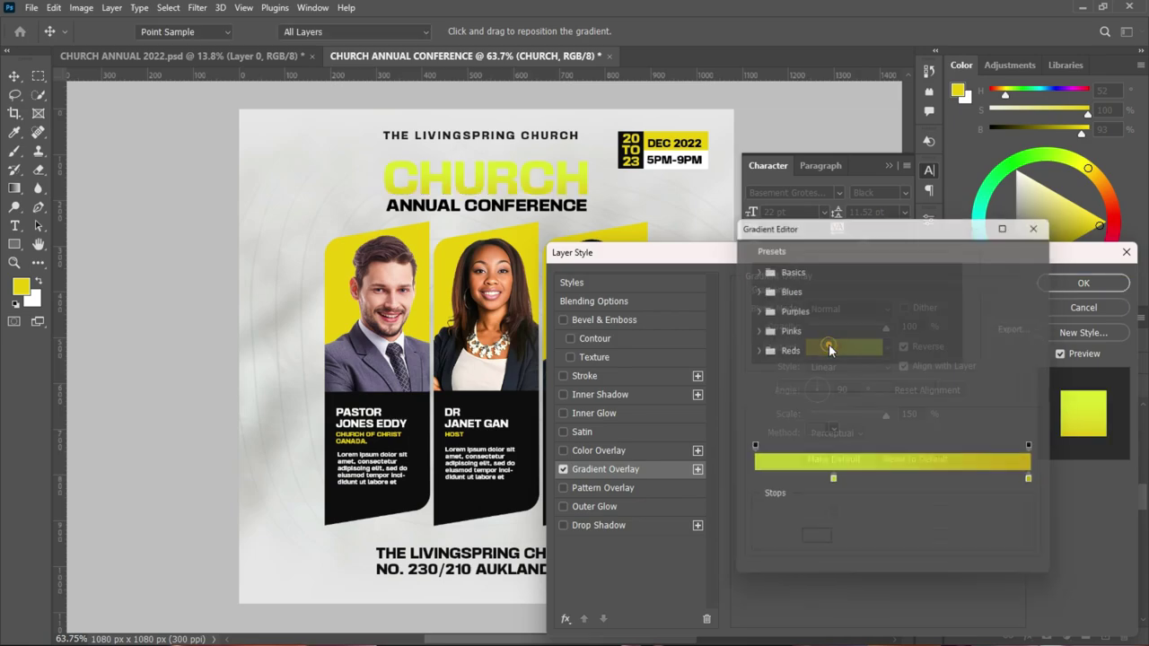
Step: Move the left gradient stop to location 0 and colour it light orange
left_click(832, 485)
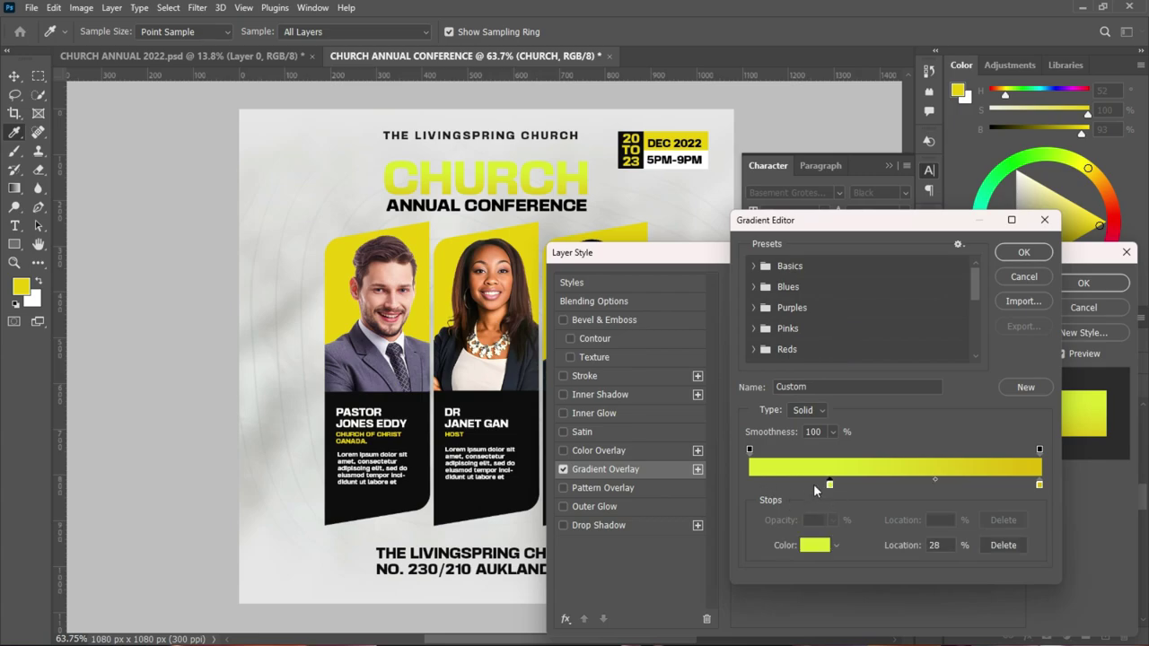
left_click_drag(833, 485, 749, 486)
double_click(750, 486)
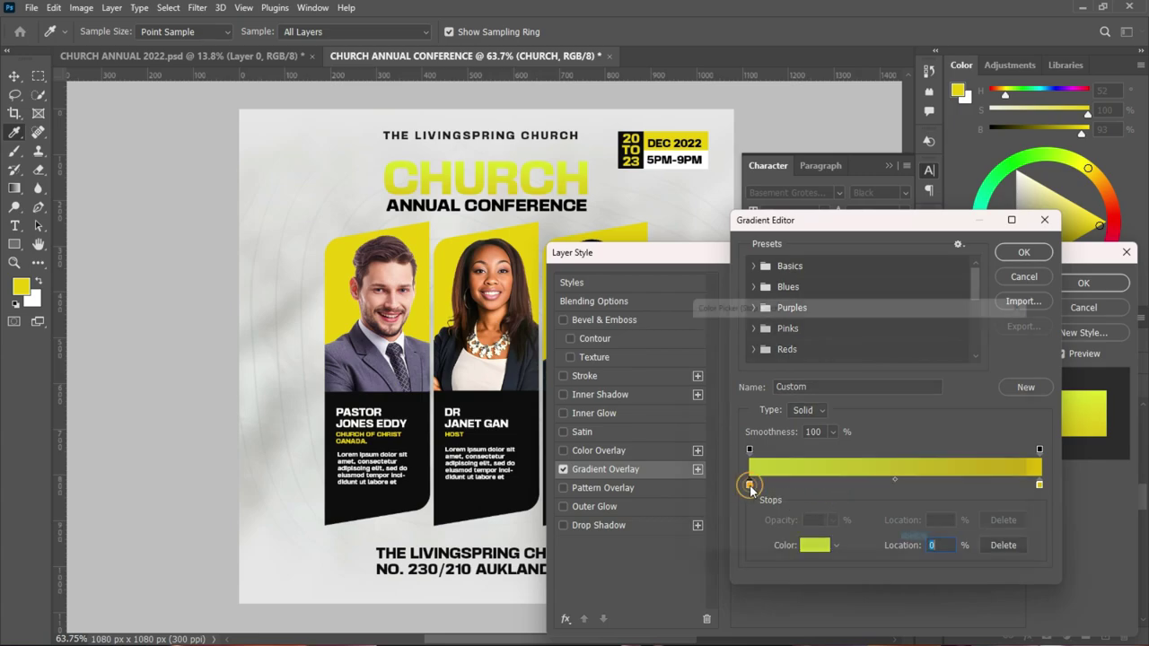
left_click(874, 495)
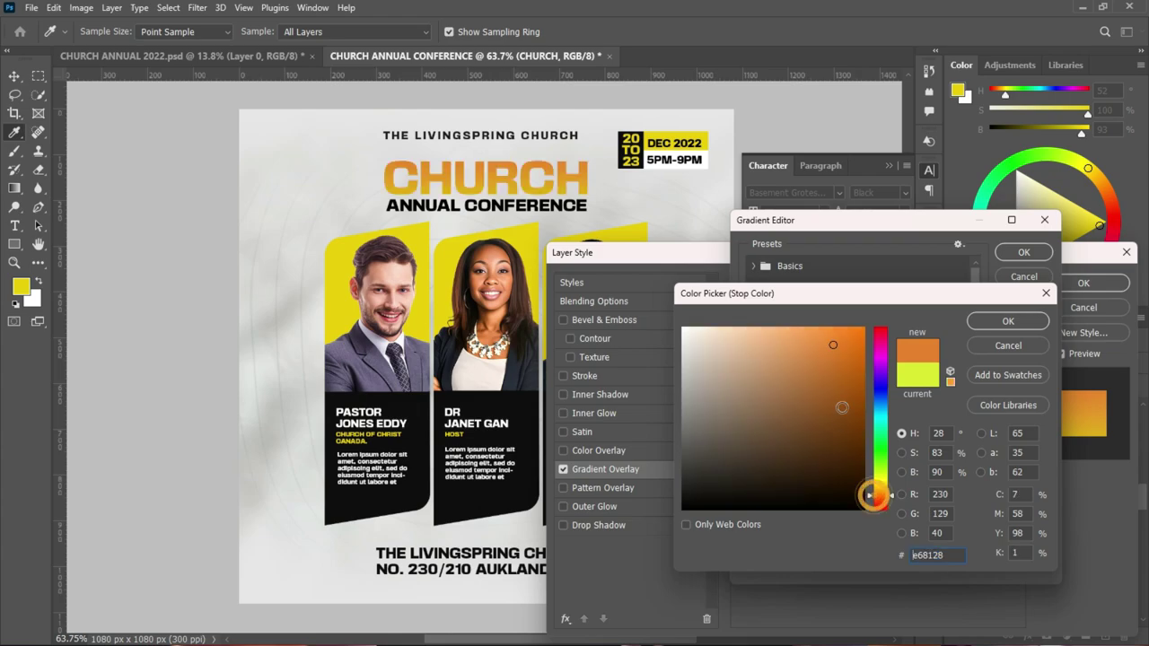
left_click_drag(841, 403, 798, 298)
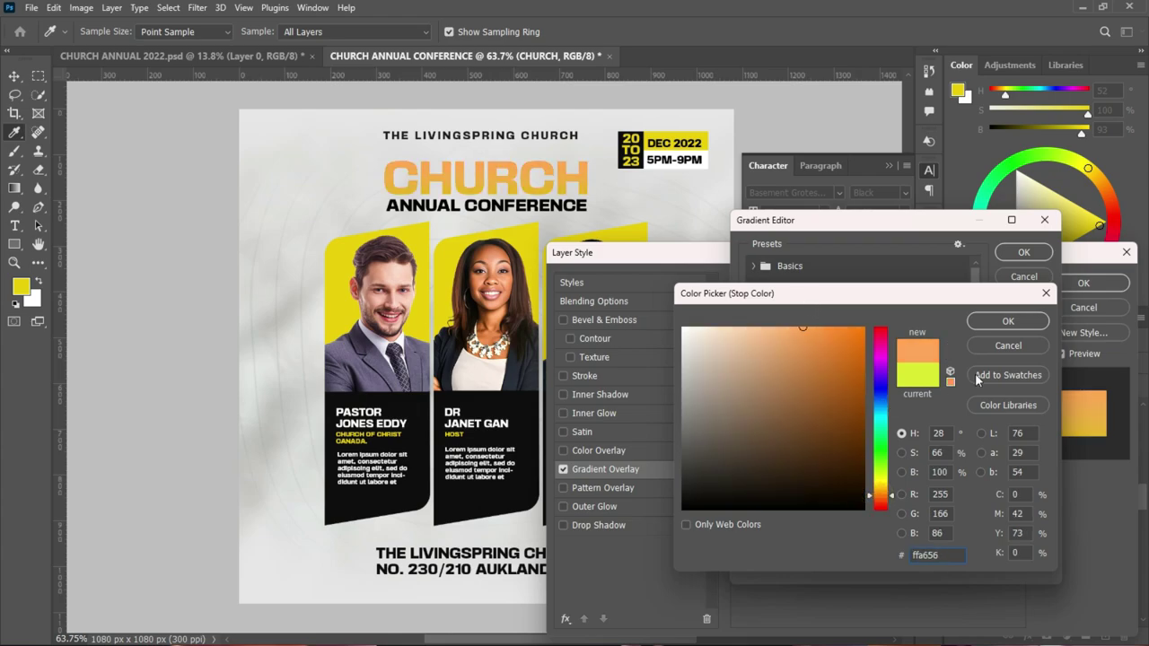
left_click(1004, 322)
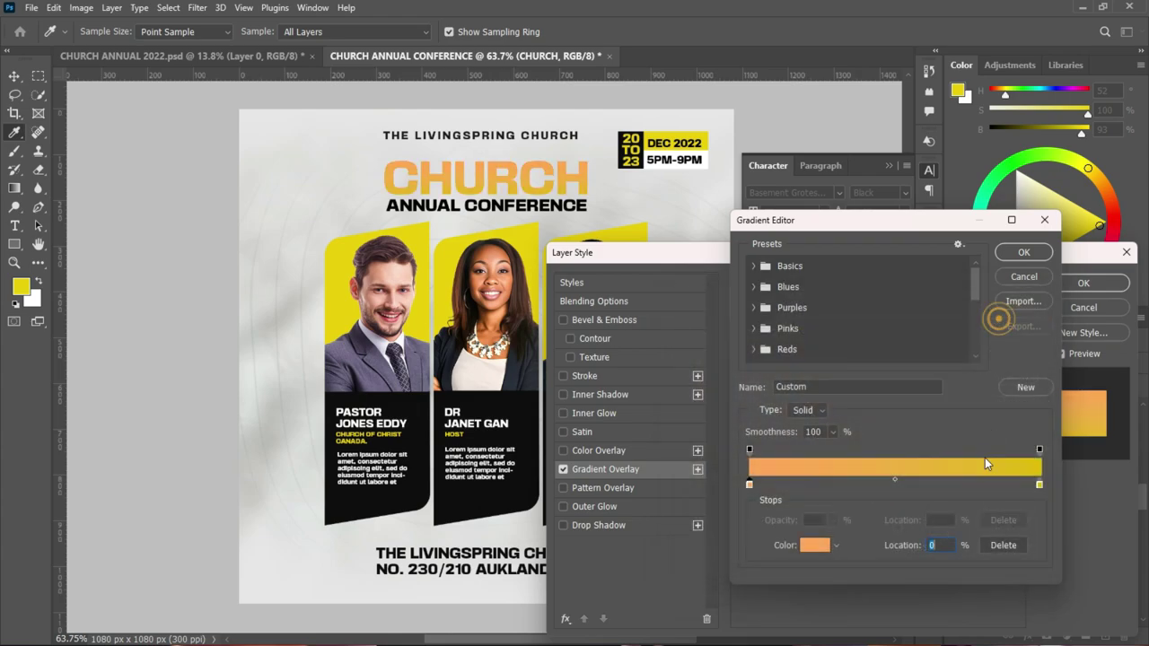
Step: Colour the right gradient stop a saturated red-orange
double_click(1039, 485)
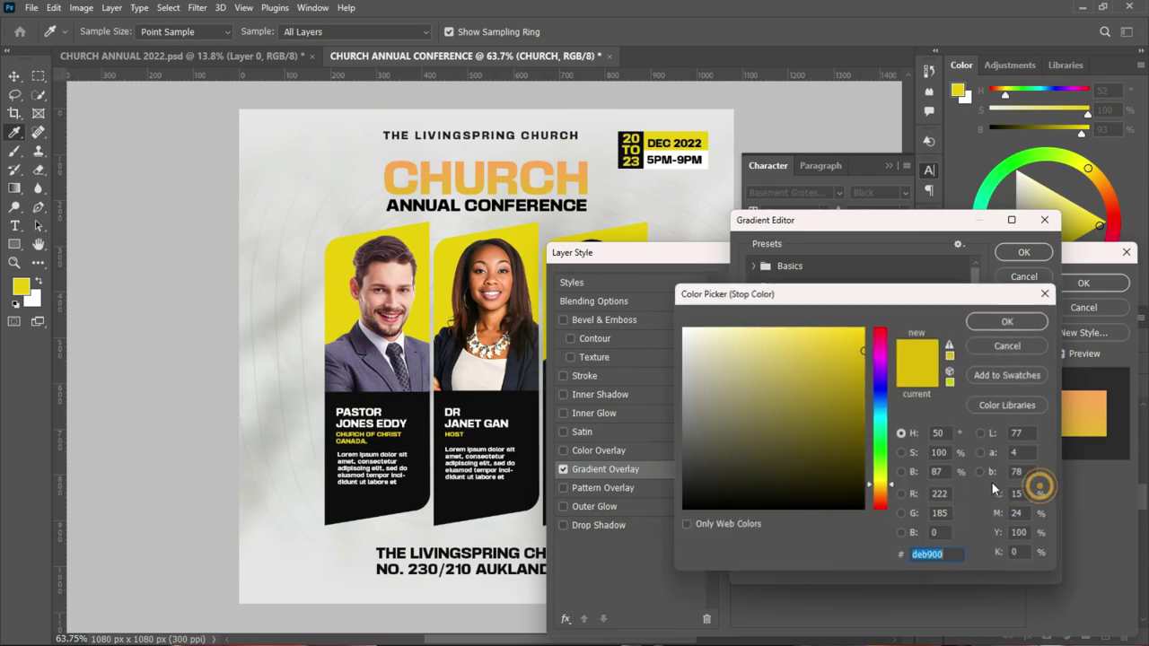
left_click(882, 502)
left_click(859, 320)
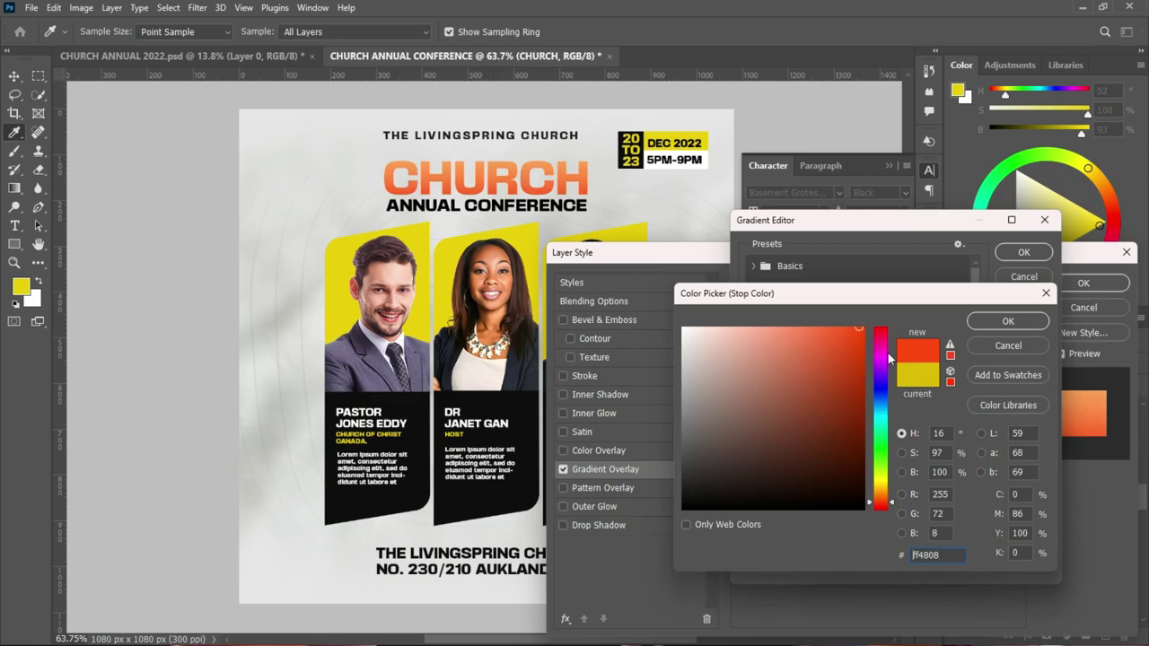
left_click(1018, 324)
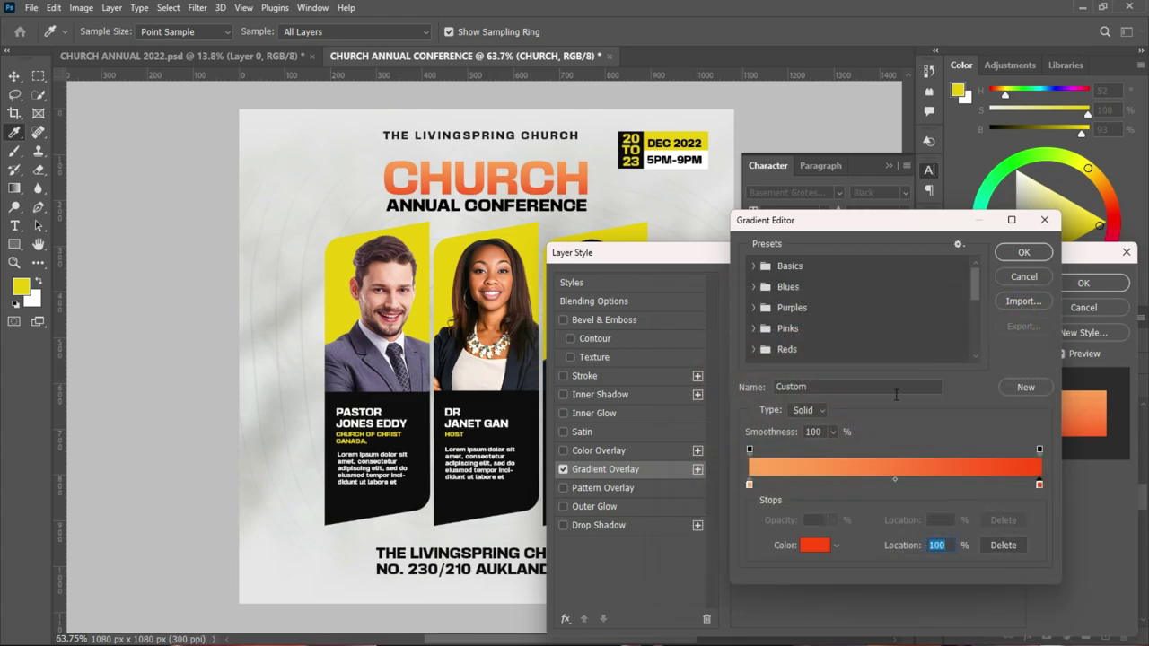
left_click(1029, 255)
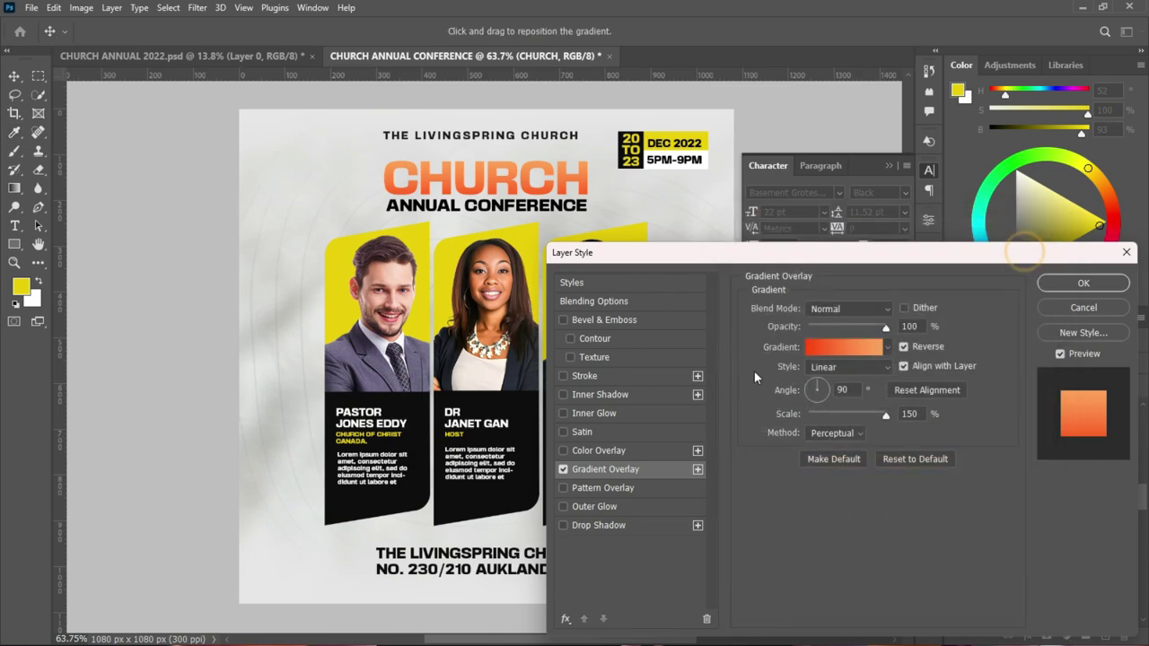
Step: Set the gradient angle to 0° and scale to 55%, then apply the style
left_click(819, 387)
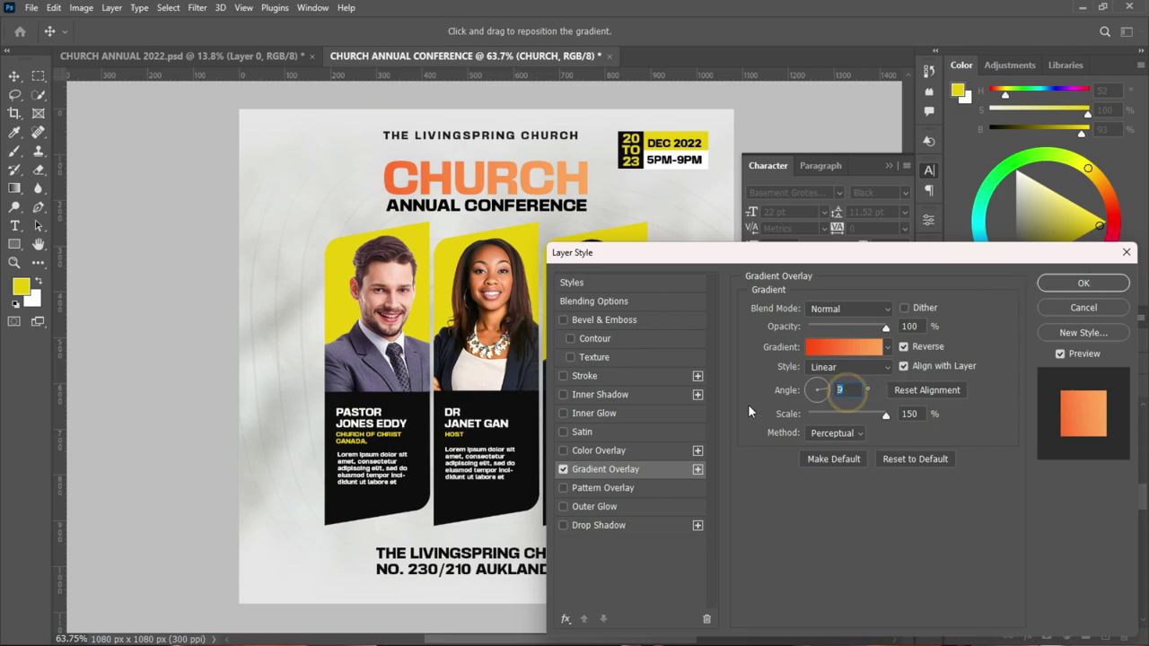
type("0")
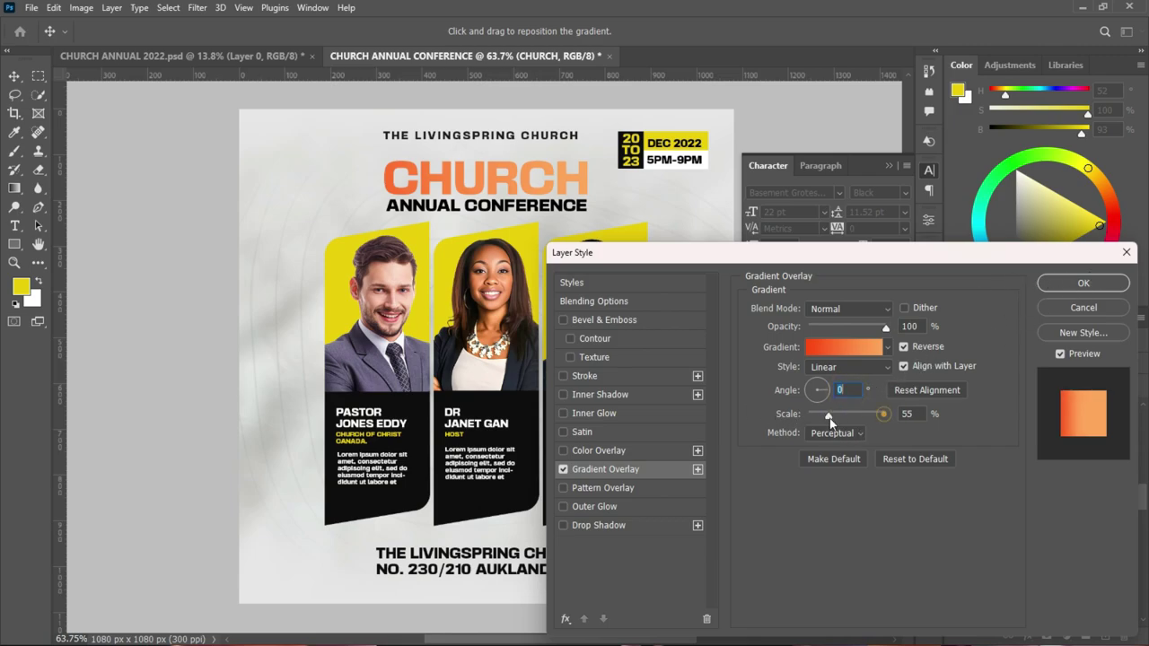
mouse_move(881, 415)
left_mouse_down()
mouse_move(826, 417)
mouse_move(856, 418)
left_mouse_up()
left_click(1084, 284)
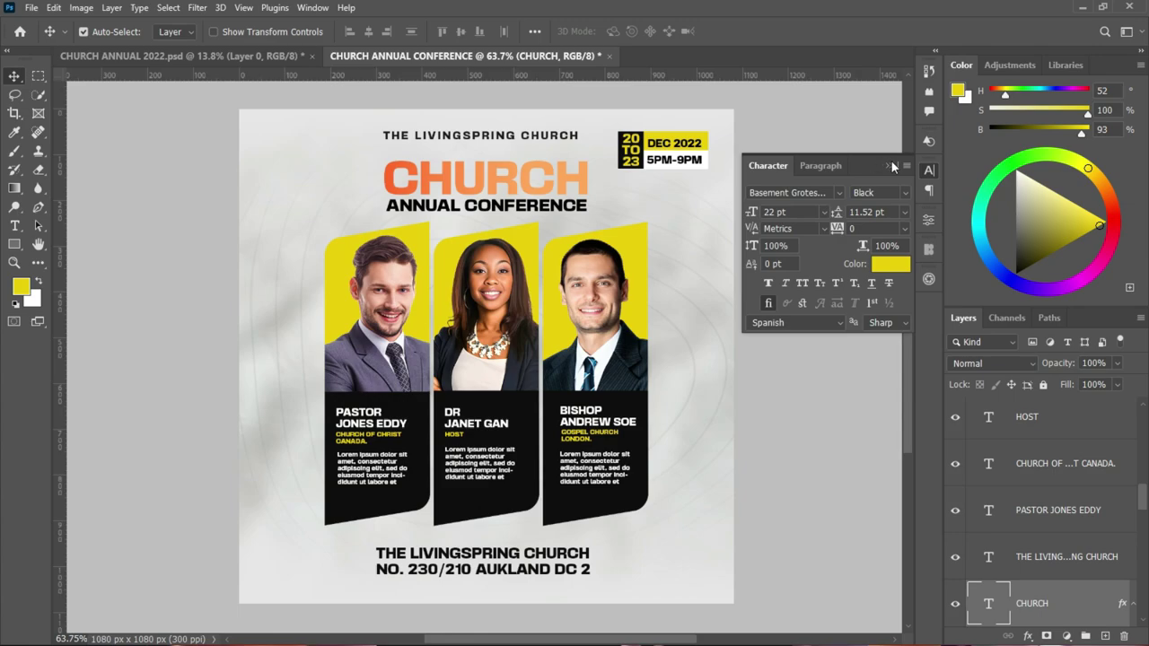
Step: Close the Character panel and group the top text layers into a group named Text
left_click(891, 165)
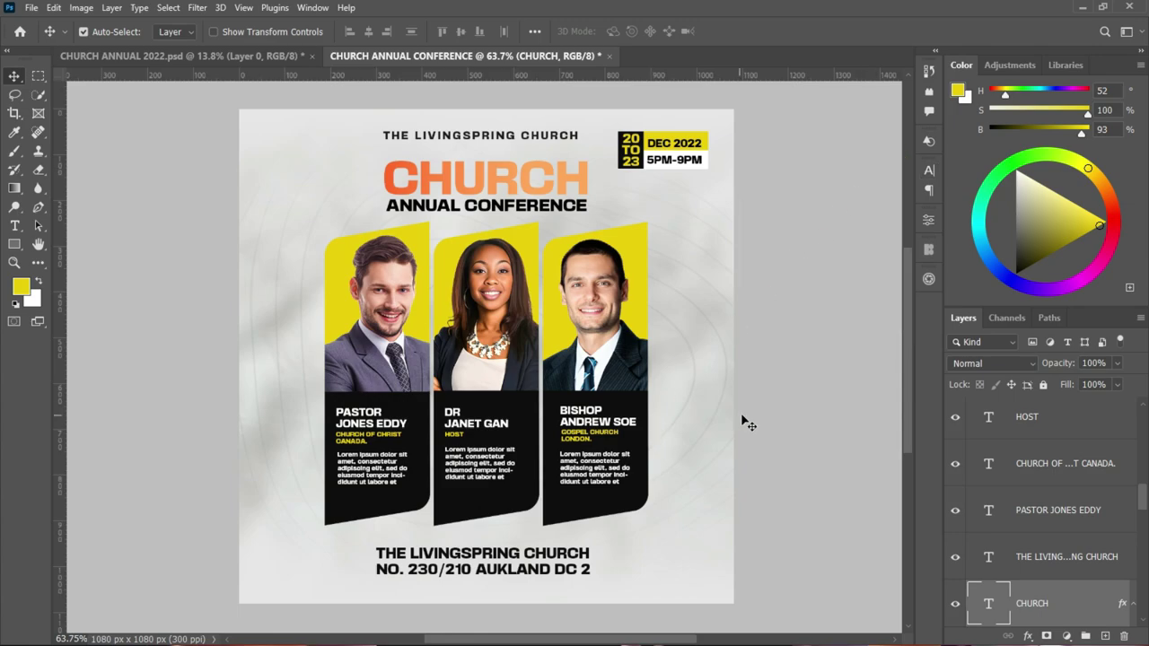
scroll(745, 420, "up", 1)
scroll(757, 413, "up", 1)
scroll(762, 416, "up", 1)
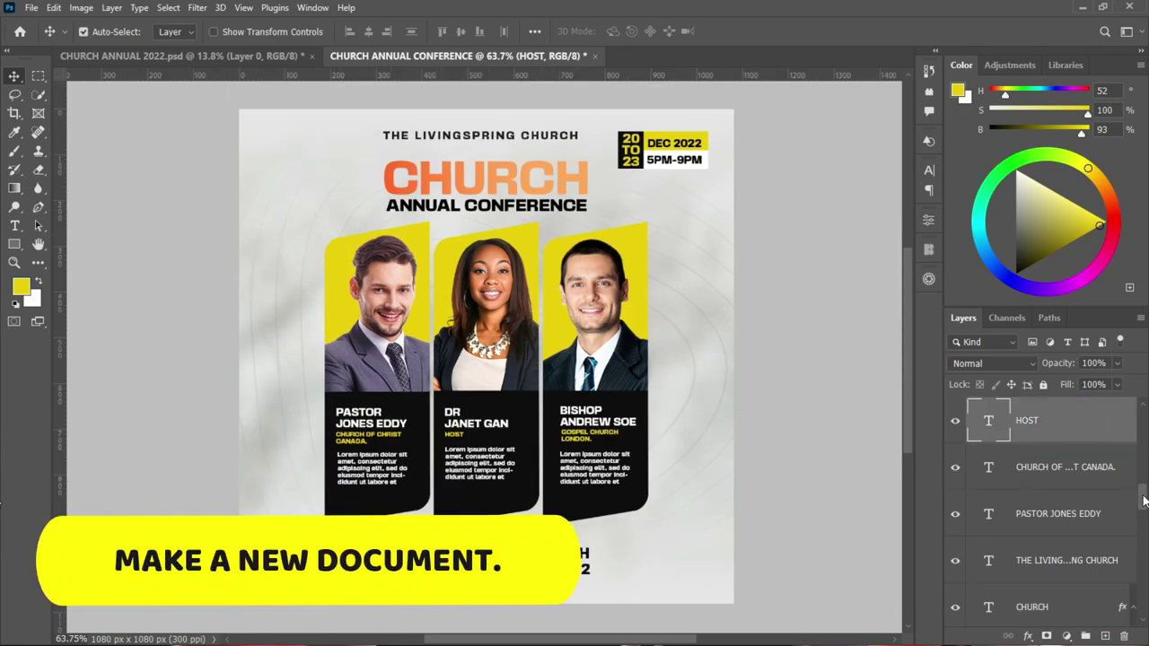
scroll(1116, 505, "down", 3)
left_click(1117, 506)
left_click(1086, 636)
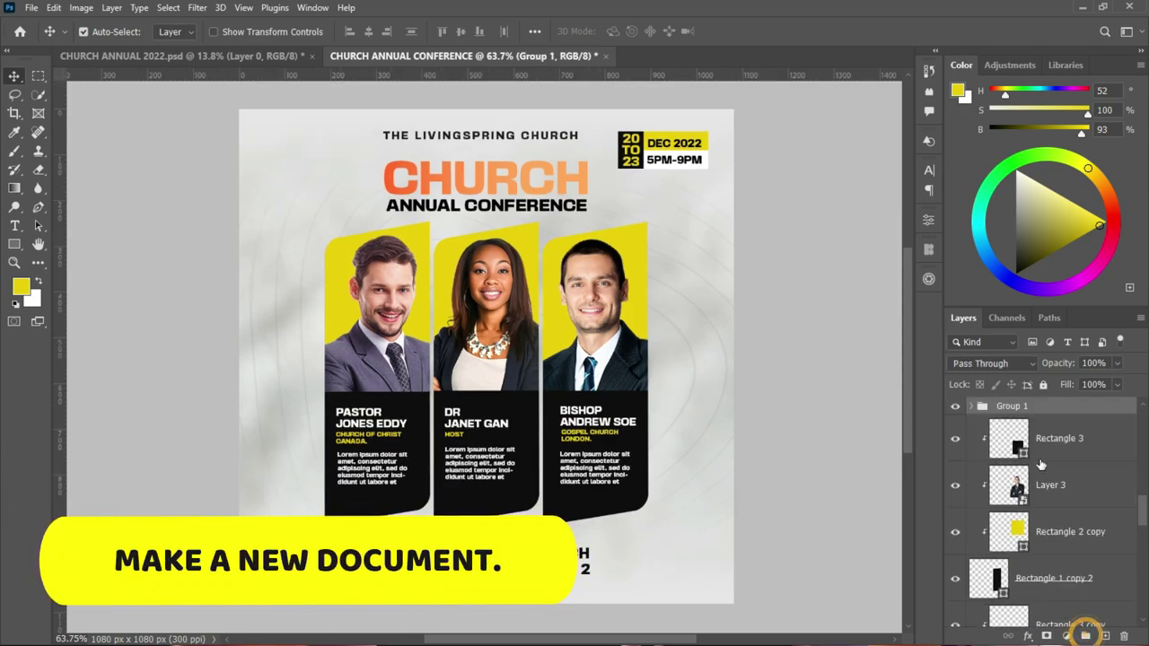
double_click(1012, 406)
type("tEXT")
left_click(1098, 440)
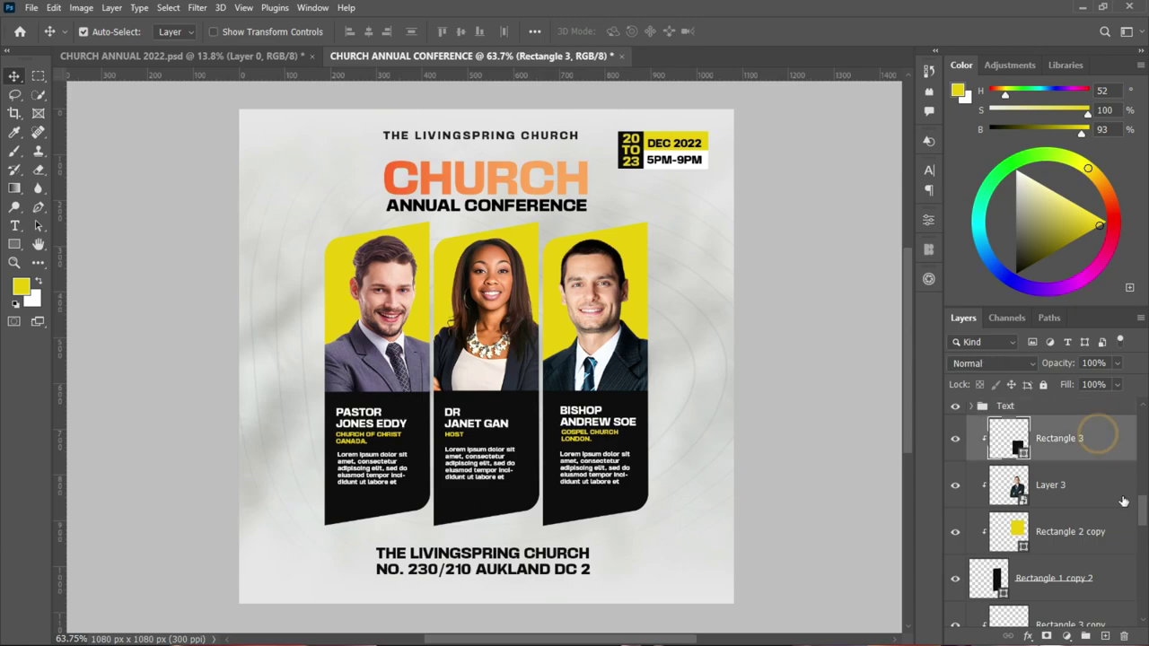
Step: Group the pastor layers into a group named Pastors
scroll(1108, 485, "down", 2)
scroll(1112, 512, "down", 2)
scroll(1113, 539, "down", 2)
key("ctrl+g")
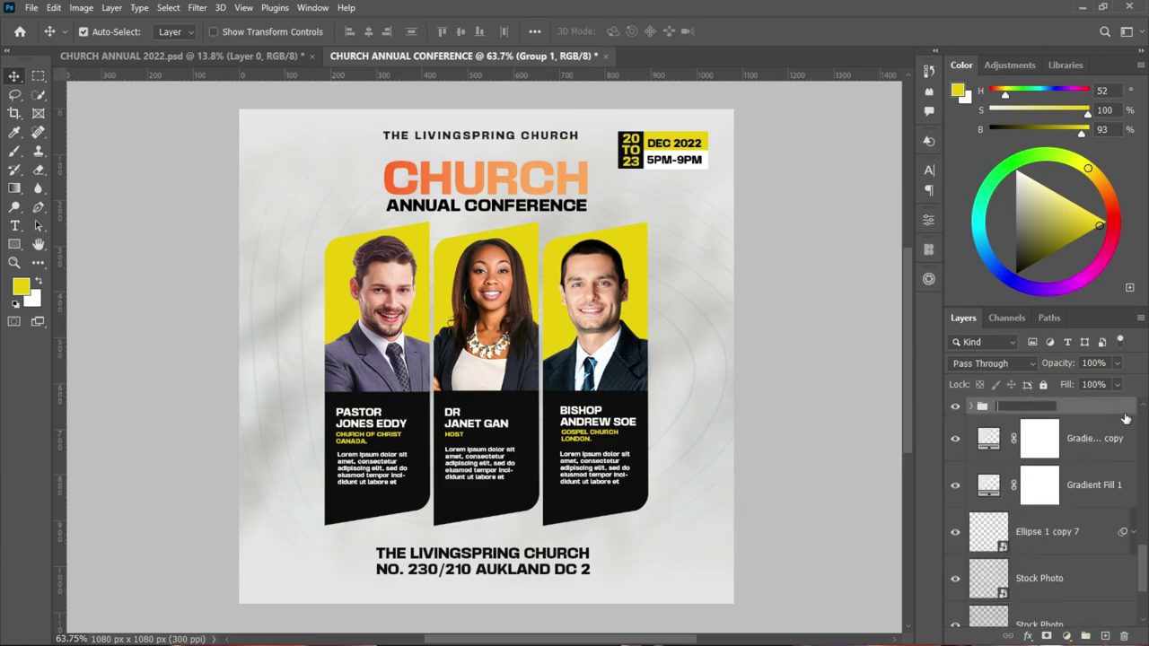
type("Pastor")
left_click(1095, 438)
Step: Group the lower design layers into a group named Design
scroll(1042, 503, "down", 3)
left_click(1027, 551, "shift")
key("ctrl+g")
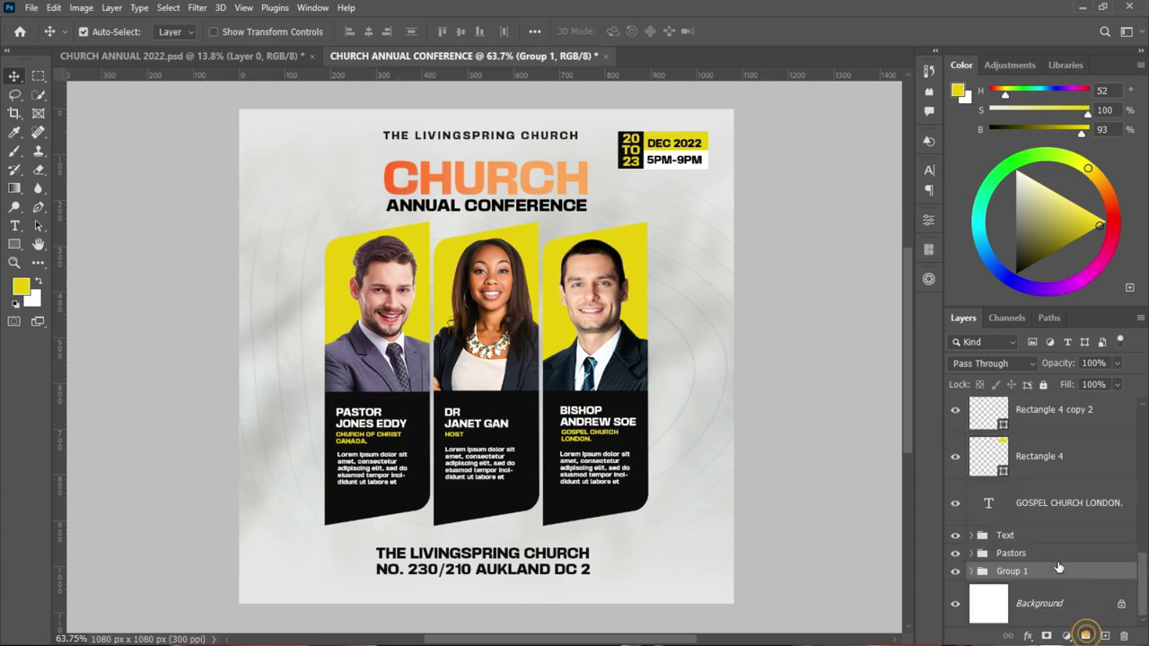
double_click(1015, 572)
type("Desi")
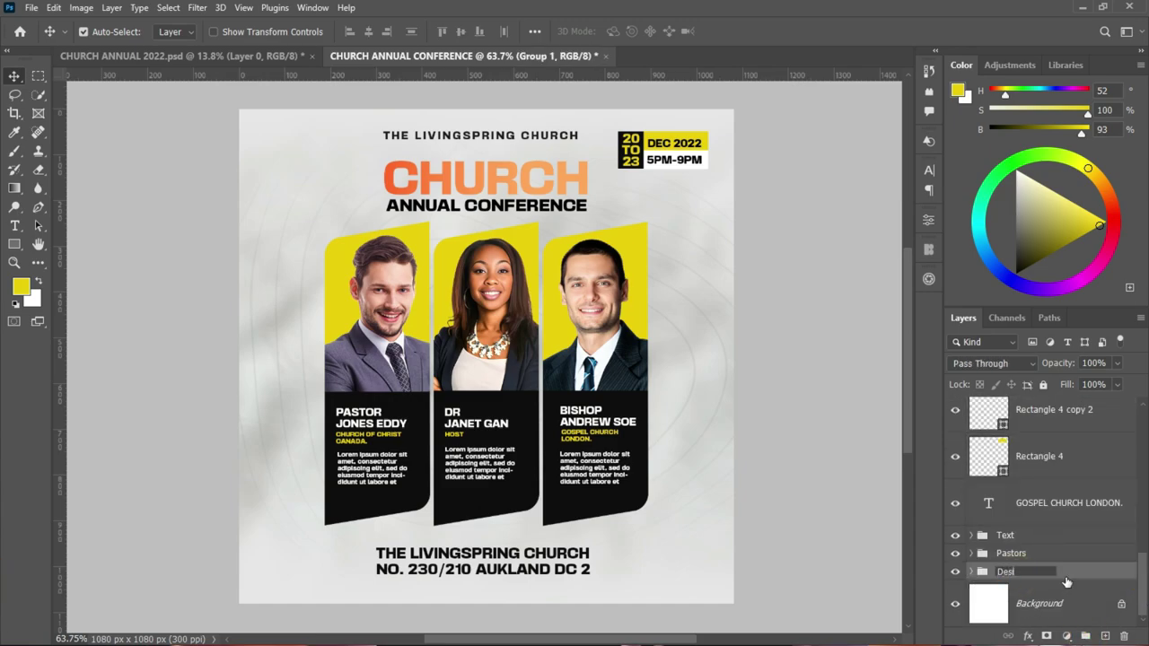
key("Return")
Step: Move the GOSPEL CHURCH LONDON layer up the layer stack
scroll(1041, 458, "up", 3)
scroll(1041, 485, "down", 2)
left_click_drag(1053, 567, 1048, 407)
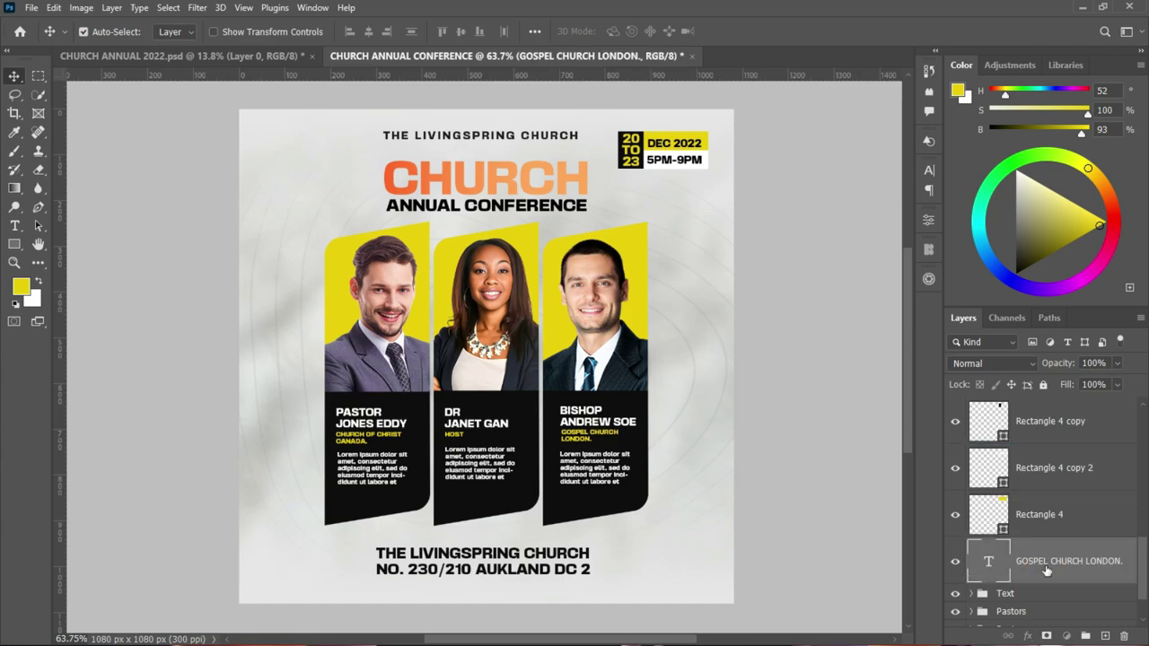
key("Delete")
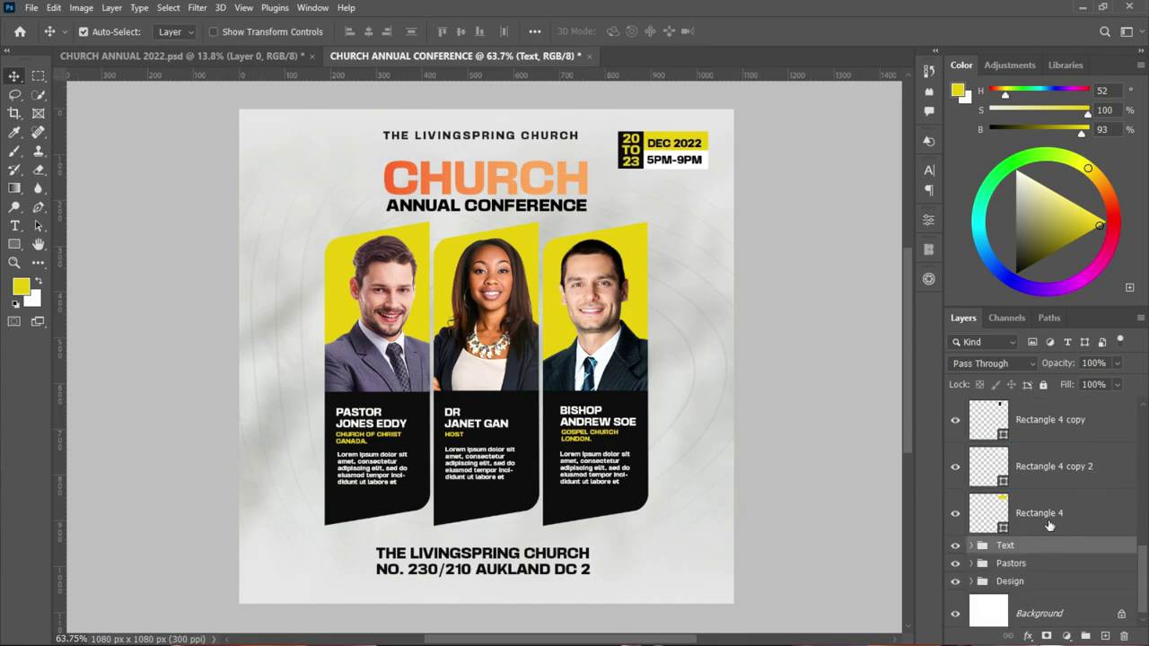
Step: Group the three Rectangle 4 layers into a group named Element
scroll(1145, 539, "up", 5)
scroll(1077, 512, "down", 4)
left_click(1039, 496, "shift")
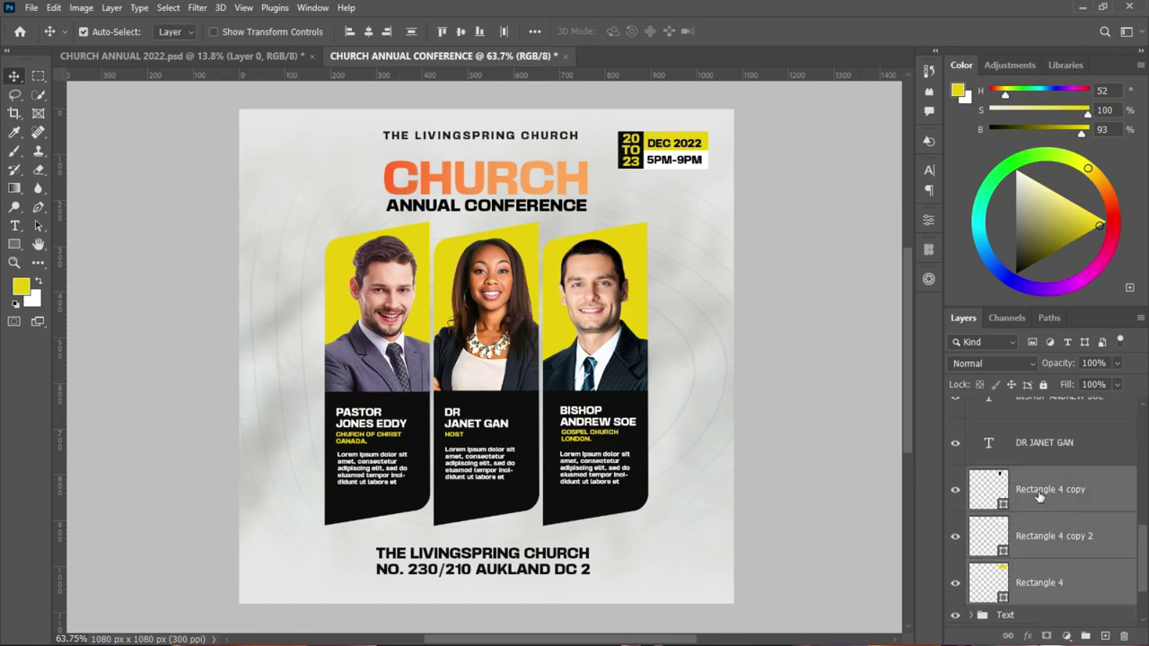
key("ctrl+g")
double_click(1008, 518)
type("Element")
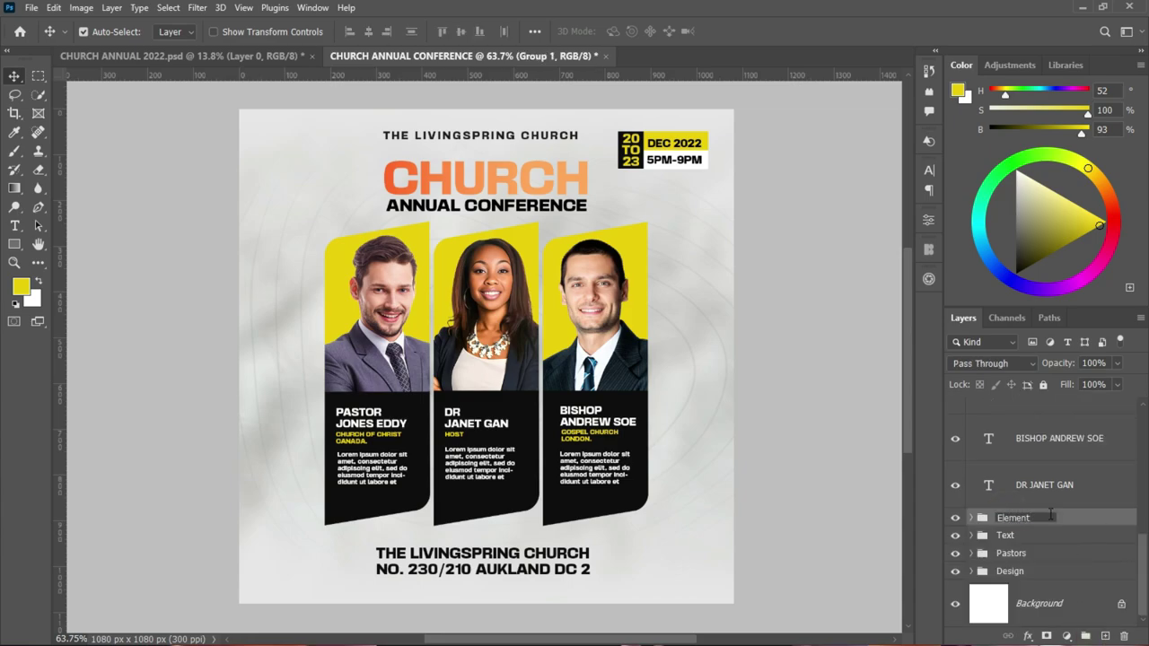
left_click(1041, 485)
Step: Group the remaining loose text layers into a group named Text 2
scroll(1046, 485, "up", 5)
left_click(1046, 415, "shift")
key("ctrl+g")
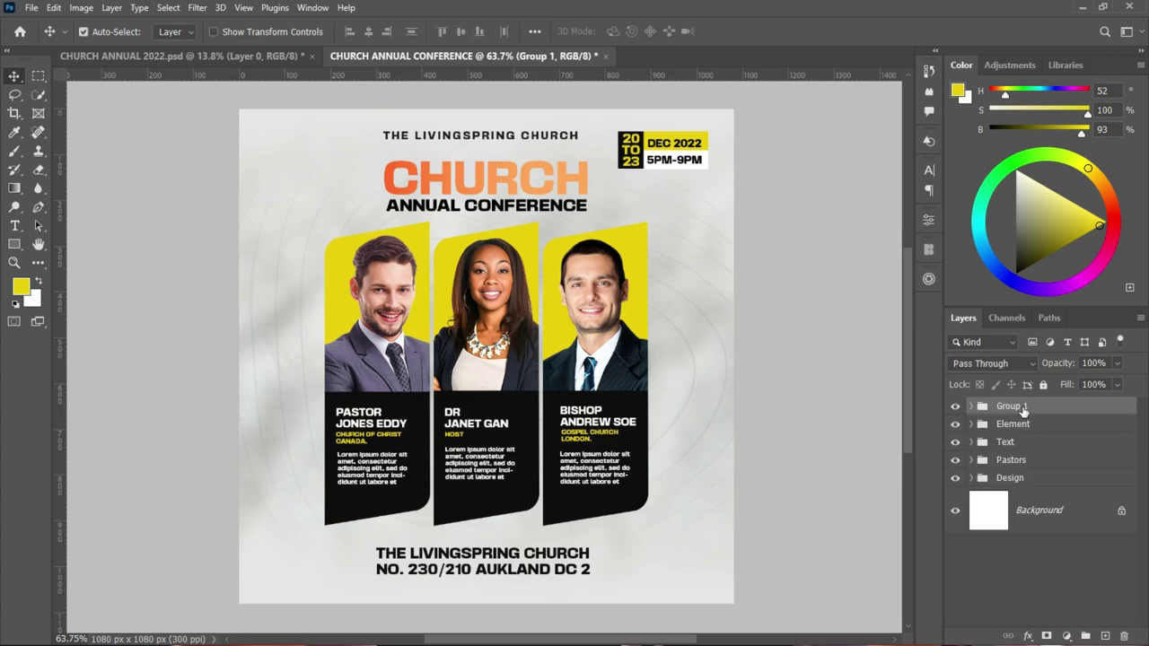
double_click(1009, 406)
type("Text 2")
left_click(806, 355)
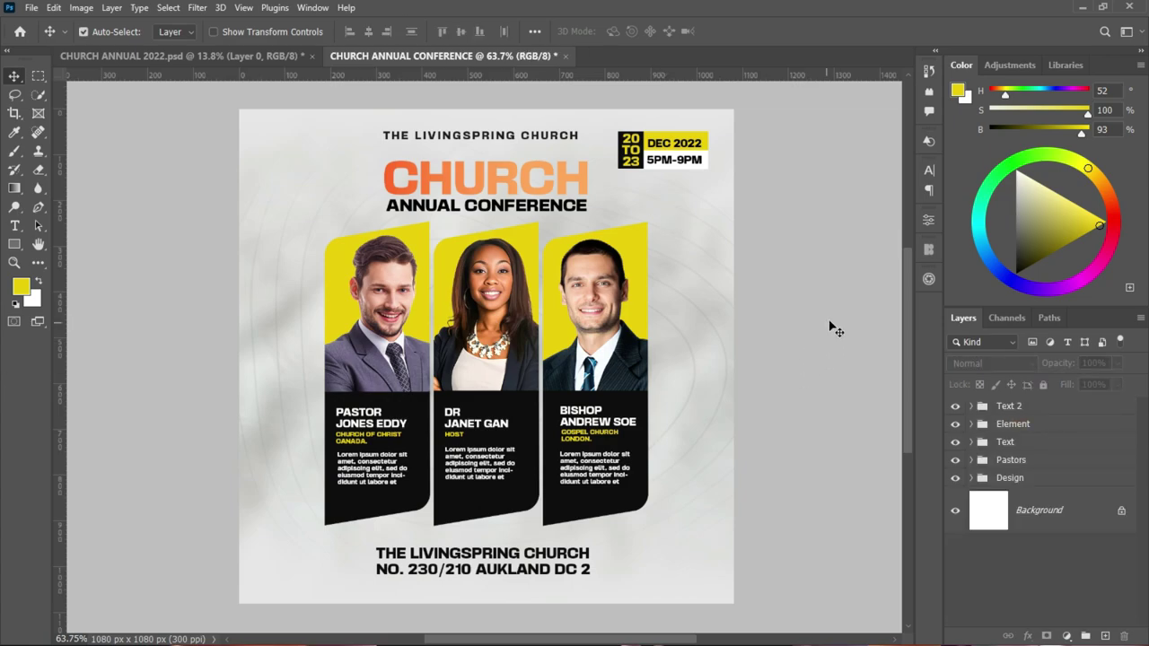